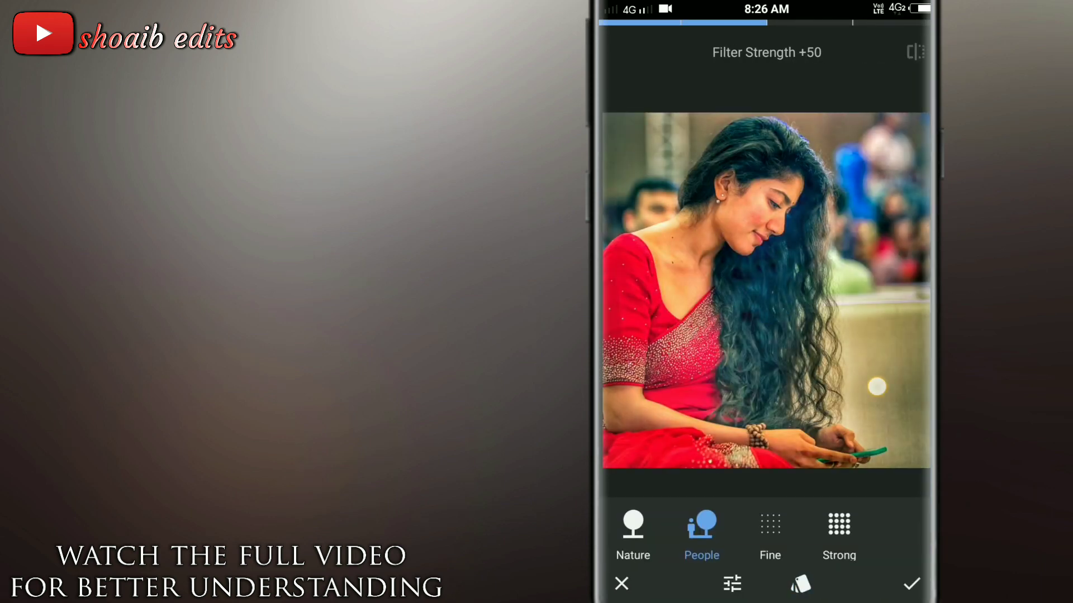
Step: Lower the People filter to about +25, then raise Tune Image contrast to +22 and warmth
{"action": "left_click_drag", "start_coordinate": [877, 387], "coordinate": [810, 385]}
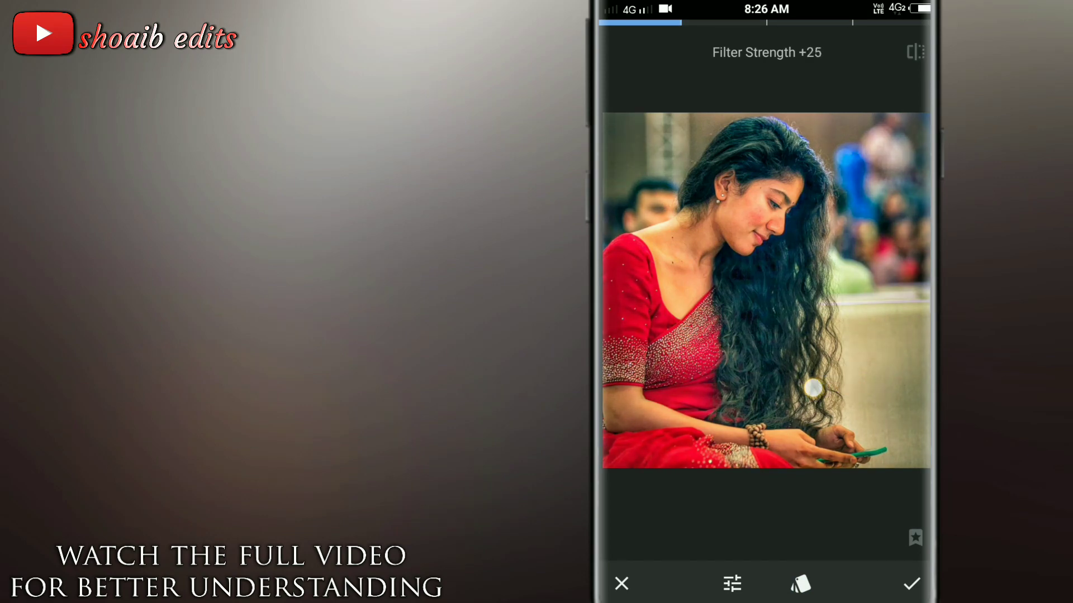
{"action": "left_click", "coordinate": [876, 576]}
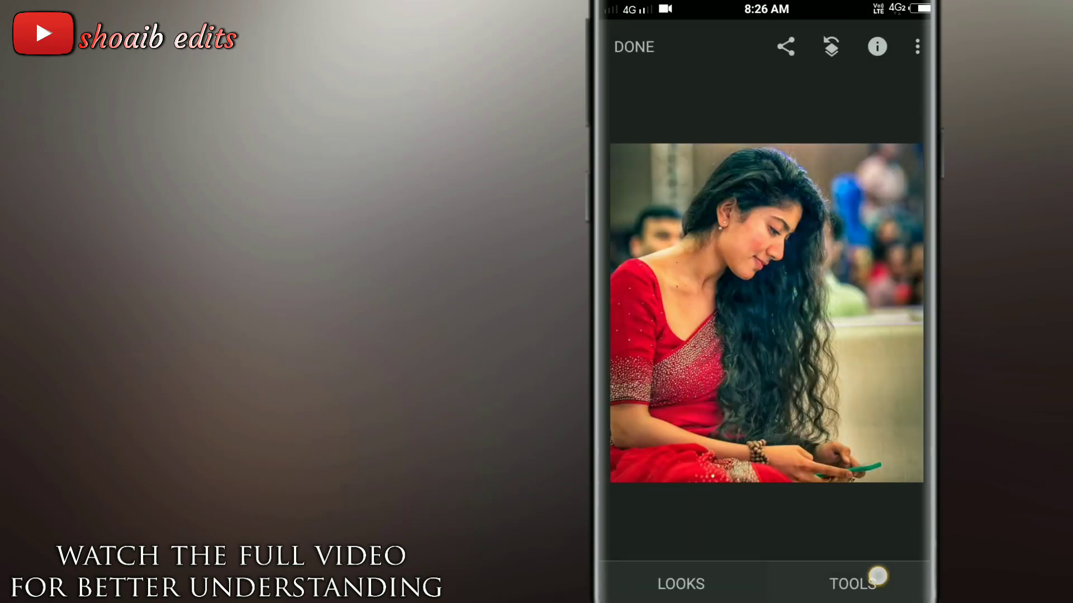
{"action": "left_click", "coordinate": [637, 232]}
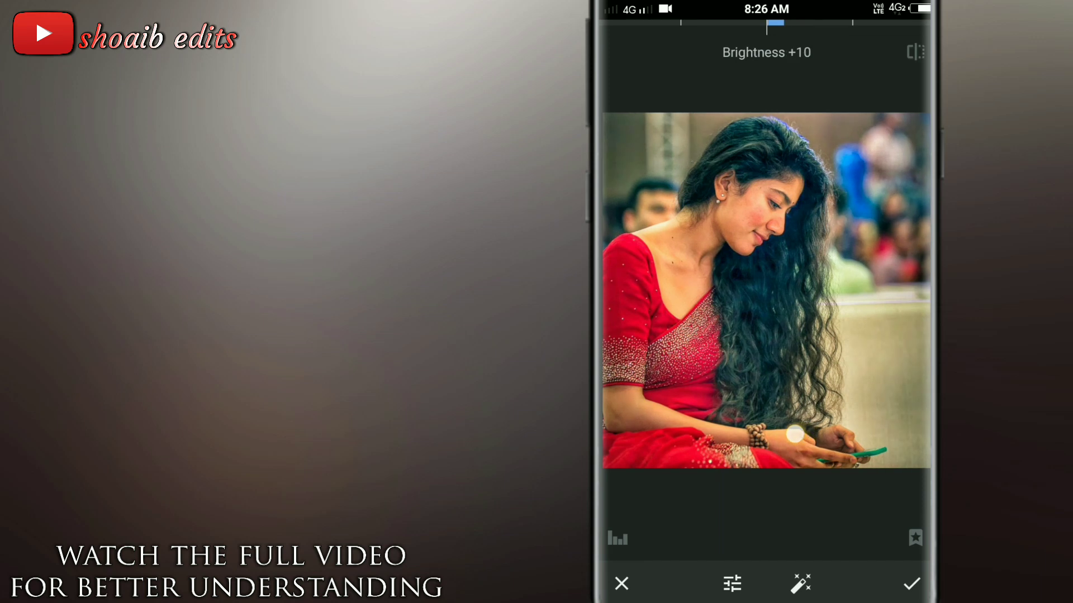
{"action": "left_click_drag", "start_coordinate": [829, 399], "coordinate": [829, 421]}
{"action": "mouse_move", "coordinate": [771, 443]}
{"action": "left_mouse_down"}
{"action": "mouse_move", "coordinate": [825, 441]}
{"action": "mouse_move", "coordinate": [793, 444]}
{"action": "mouse_move", "coordinate": [823, 450]}
{"action": "mouse_move", "coordinate": [785, 463]}
{"action": "mouse_move", "coordinate": [785, 447]}
{"action": "mouse_move", "coordinate": [810, 427]}
{"action": "left_mouse_up"}
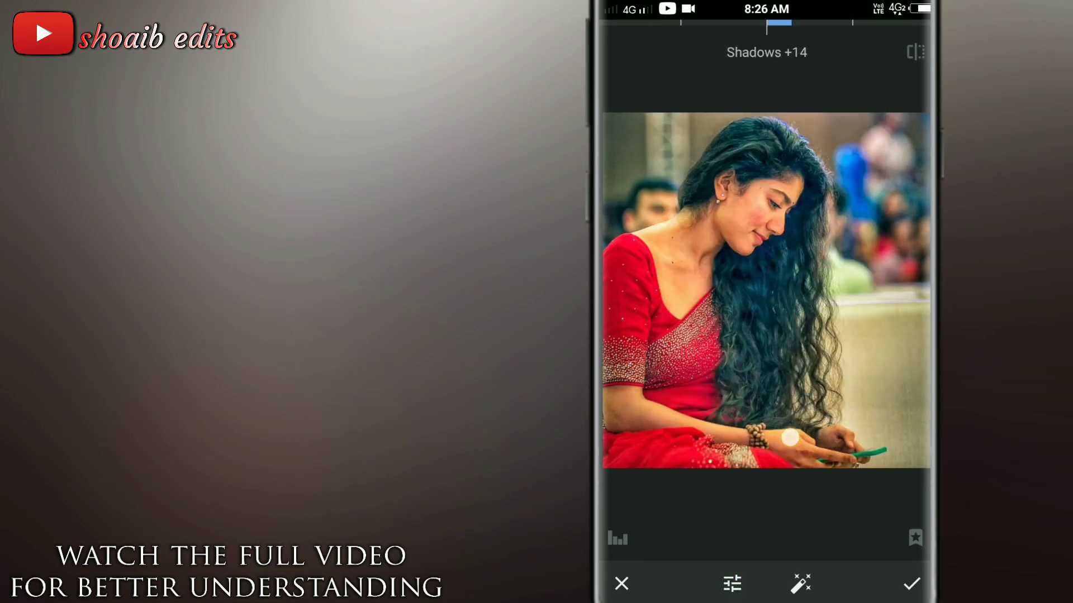
{"action": "mouse_move", "coordinate": [785, 438]}
{"action": "left_mouse_down"}
{"action": "mouse_move", "coordinate": [819, 426]}
{"action": "mouse_move", "coordinate": [789, 440]}
{"action": "left_mouse_up"}
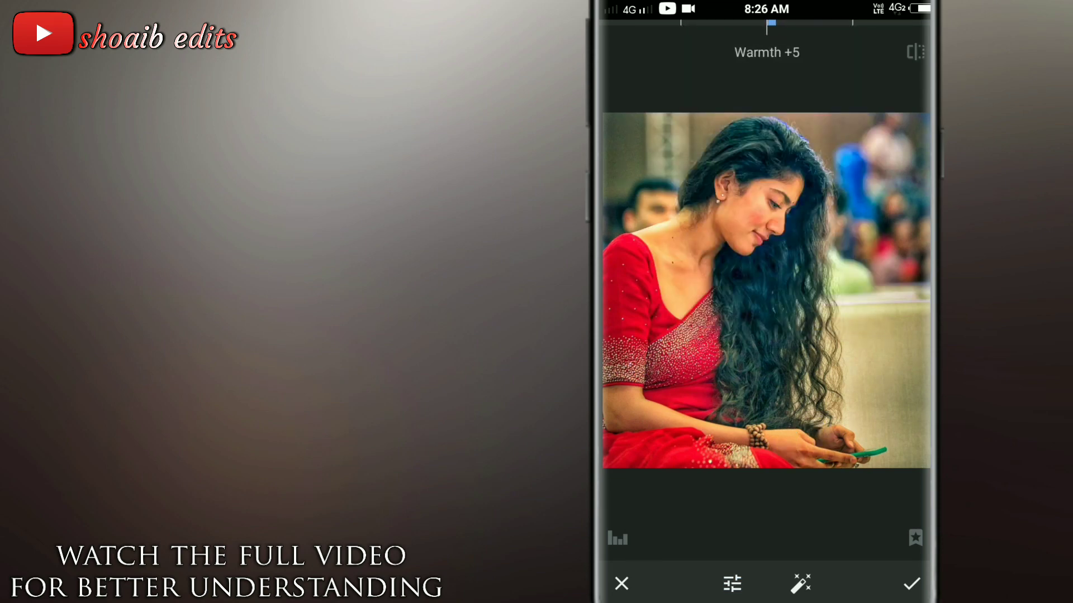
{"action": "left_click", "coordinate": [911, 584]}
Step: Apply Details sharpening of +16 and compare the edit with the original
{"action": "left_click", "coordinate": [853, 584]}
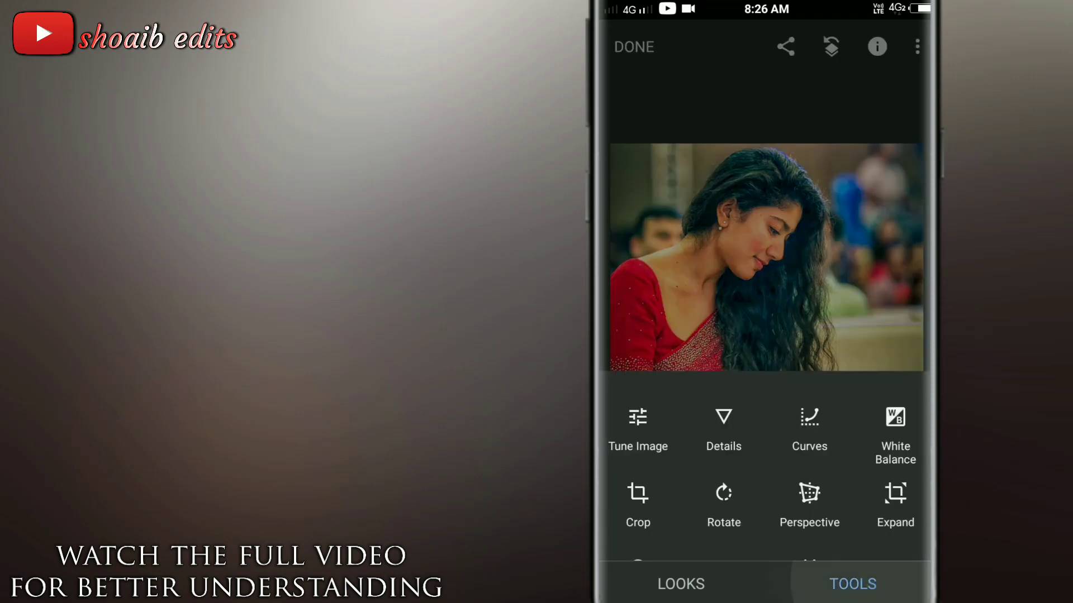
{"action": "left_click", "coordinate": [726, 223]}
{"action": "left_click_drag", "start_coordinate": [767, 268], "coordinate": [767, 296]}
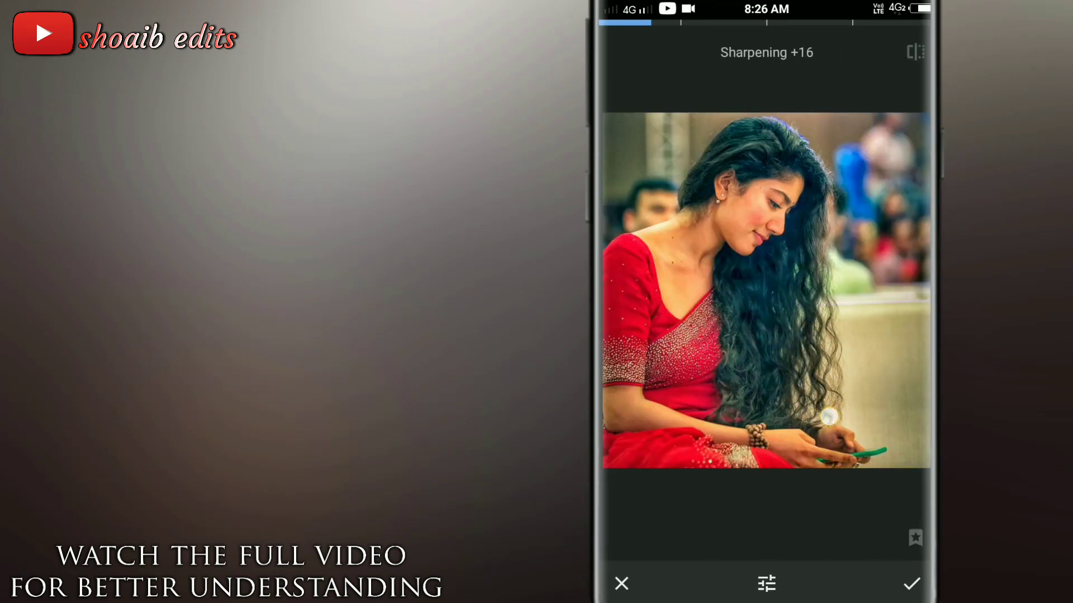
{"action": "left_click", "coordinate": [911, 584]}
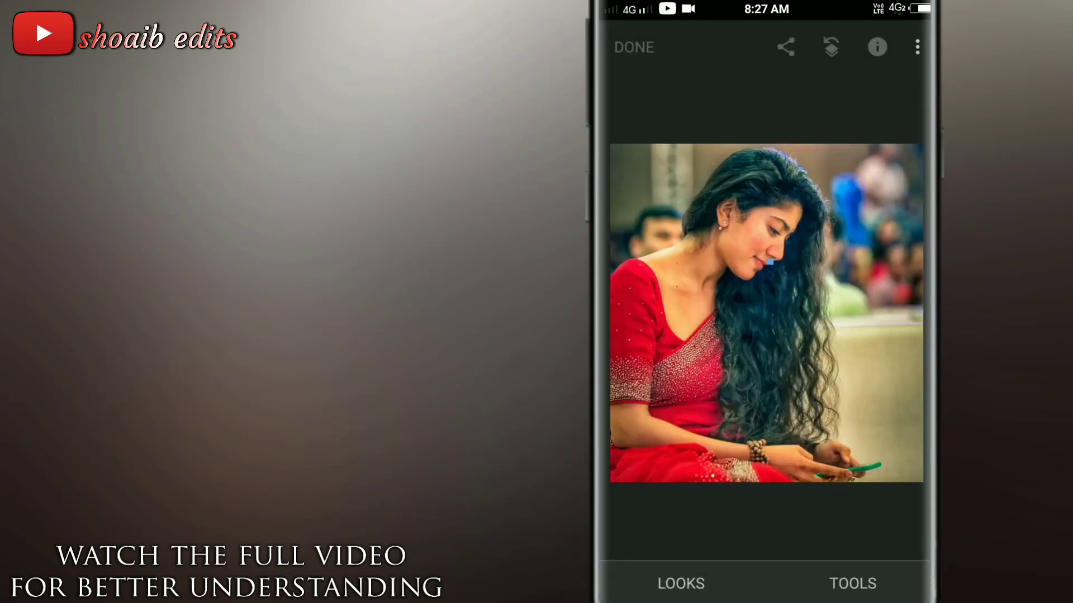
{"action": "left_click", "coordinate": [909, 445]}
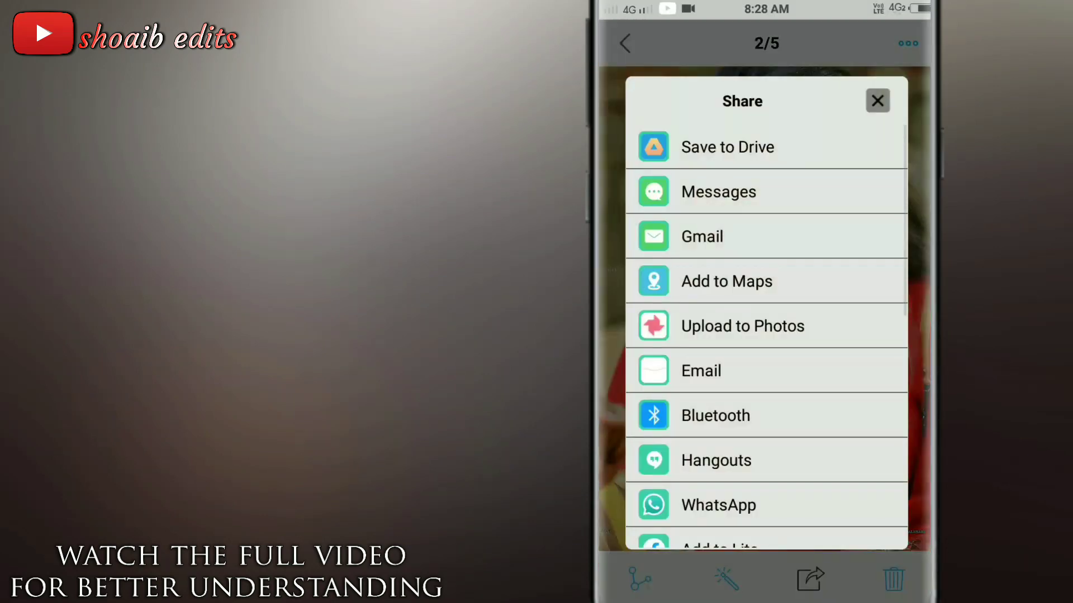
Step: Share the edited portrait to Autodesk SketchBook
{"action": "scroll", "coordinate": [766, 335], "scroll_direction": "down", "scroll_amount": 3}
{"action": "scroll", "coordinate": [767, 336], "scroll_direction": "down", "scroll_amount": 4}
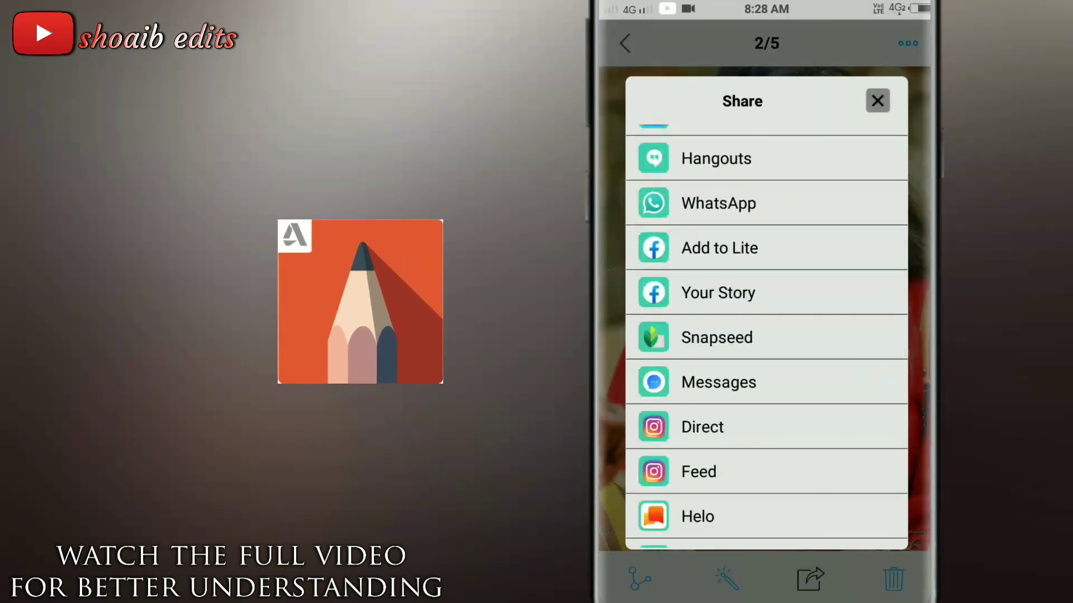
{"action": "scroll", "coordinate": [767, 335], "scroll_direction": "down", "scroll_amount": 5}
{"action": "left_click", "coordinate": [726, 390]}
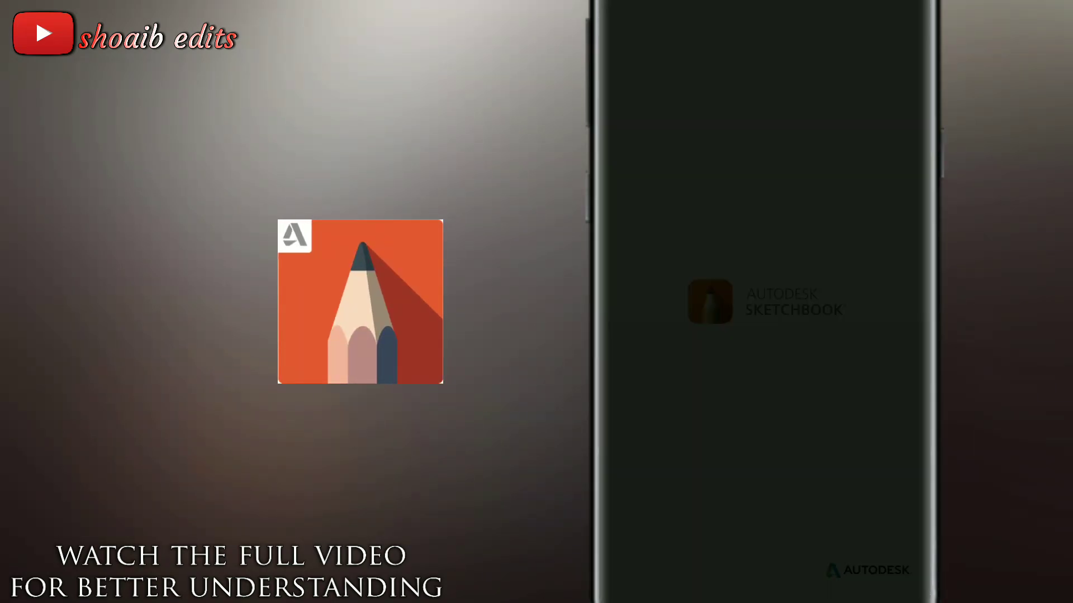
Step: Erase the background beside the woman's hair with a Hard Eraser at size 132.2
{"action": "left_click", "coordinate": [818, 439]}
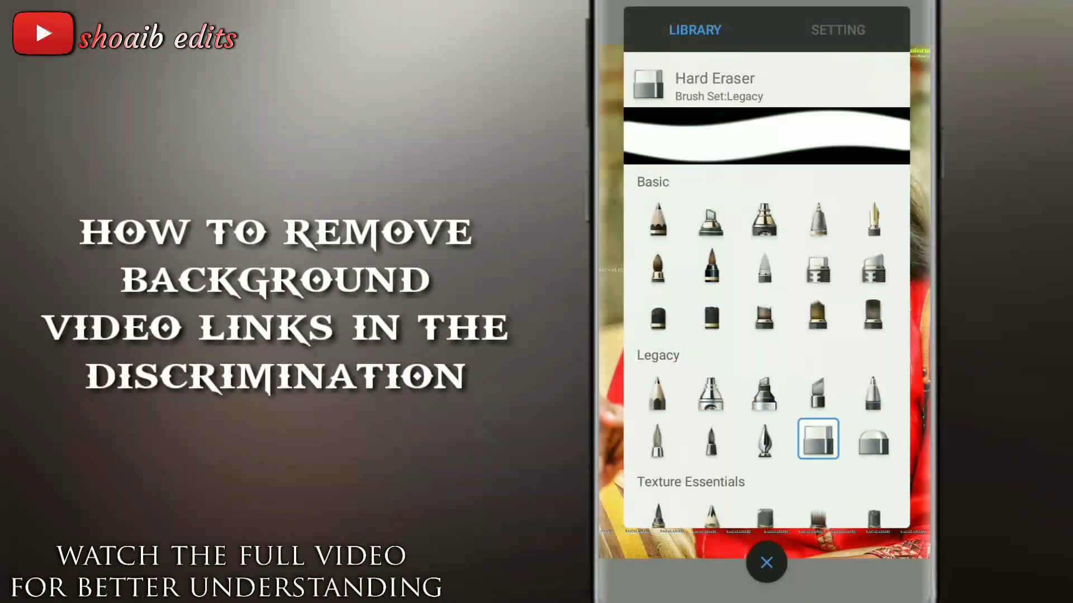
{"action": "left_click", "coordinate": [767, 563]}
{"action": "scroll", "coordinate": [767, 280], "scroll_direction": "up", "scroll_amount": 5}
{"action": "left_click_drag", "start_coordinate": [761, 335], "coordinate": [735, 335]}
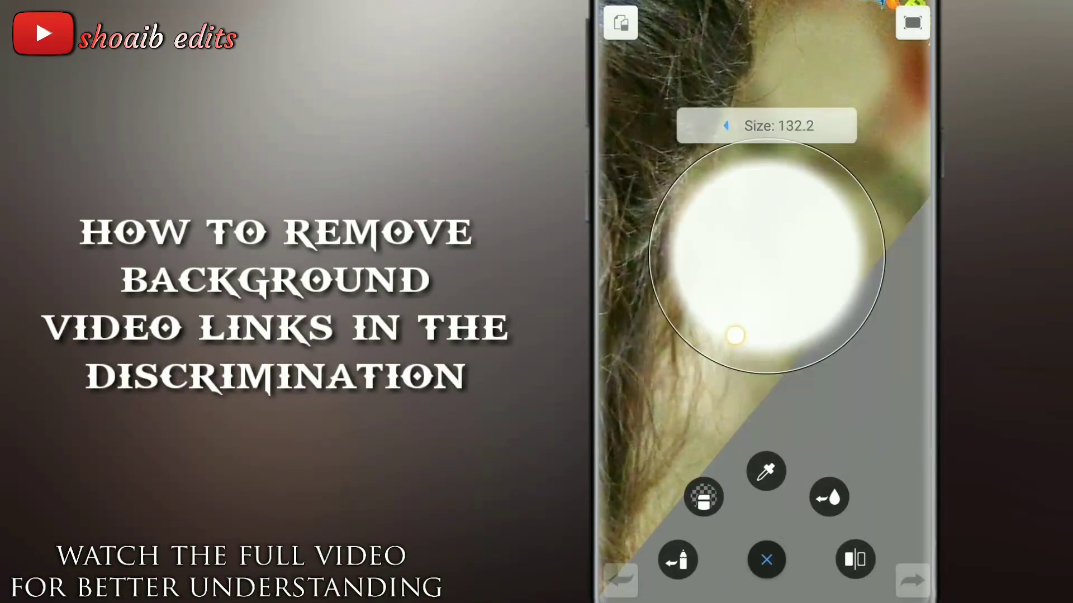
{"action": "mouse_move", "coordinate": [871, 218]}
{"action": "left_mouse_down"}
{"action": "mouse_move", "coordinate": [750, 409]}
{"action": "mouse_move", "coordinate": [805, 530]}
{"action": "mouse_move", "coordinate": [766, 559]}
{"action": "mouse_move", "coordinate": [727, 391]}
{"action": "left_mouse_up"}
{"action": "scroll", "coordinate": [729, 330], "scroll_direction": "down", "scroll_amount": 3}
{"action": "scroll", "coordinate": [729, 330], "scroll_direction": "down", "scroll_amount": 2}
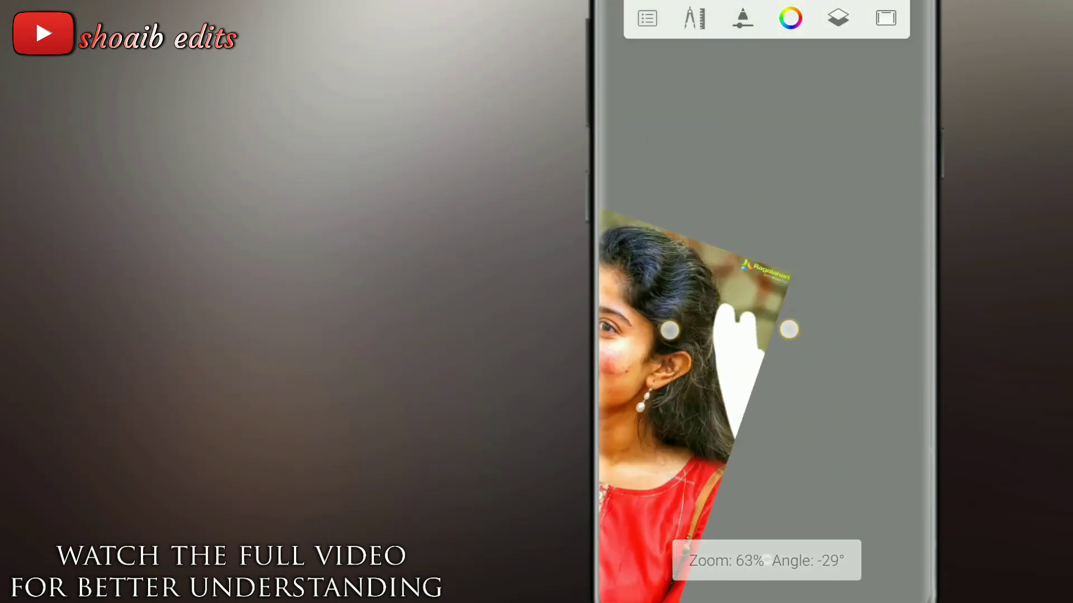
{"action": "scroll", "coordinate": [729, 330], "scroll_direction": "up", "scroll_amount": 5}
{"action": "scroll", "coordinate": [729, 329], "scroll_direction": "down", "scroll_amount": 2}
{"action": "scroll", "coordinate": [729, 329], "scroll_direction": "up", "scroll_amount": 2}
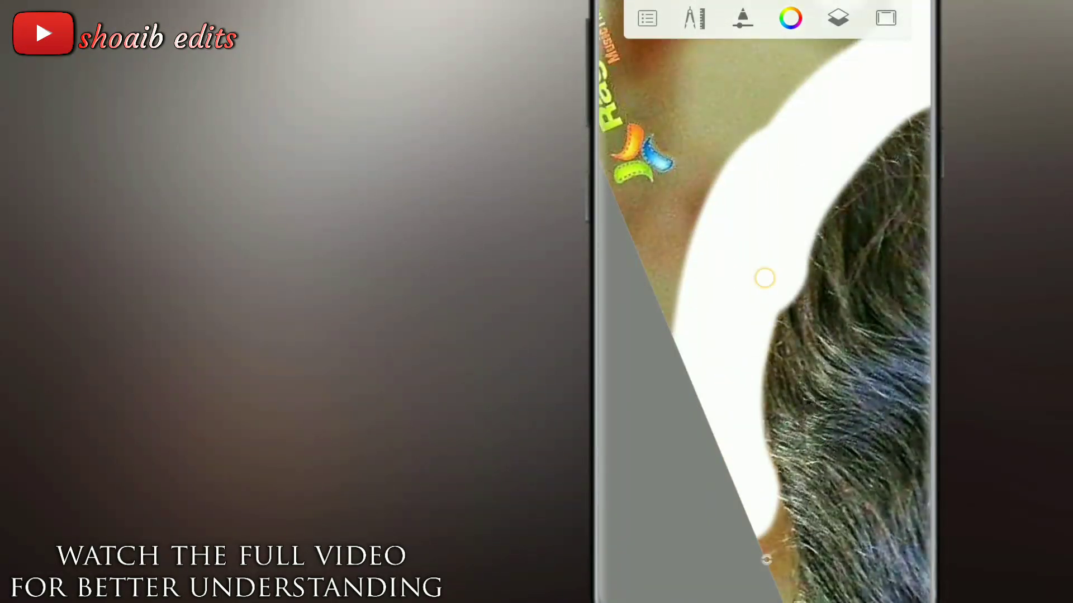
{"action": "scroll", "coordinate": [735, 367], "scroll_direction": "up", "scroll_amount": 2}
{"action": "scroll", "coordinate": [754, 365], "scroll_direction": "down", "scroll_amount": 2}
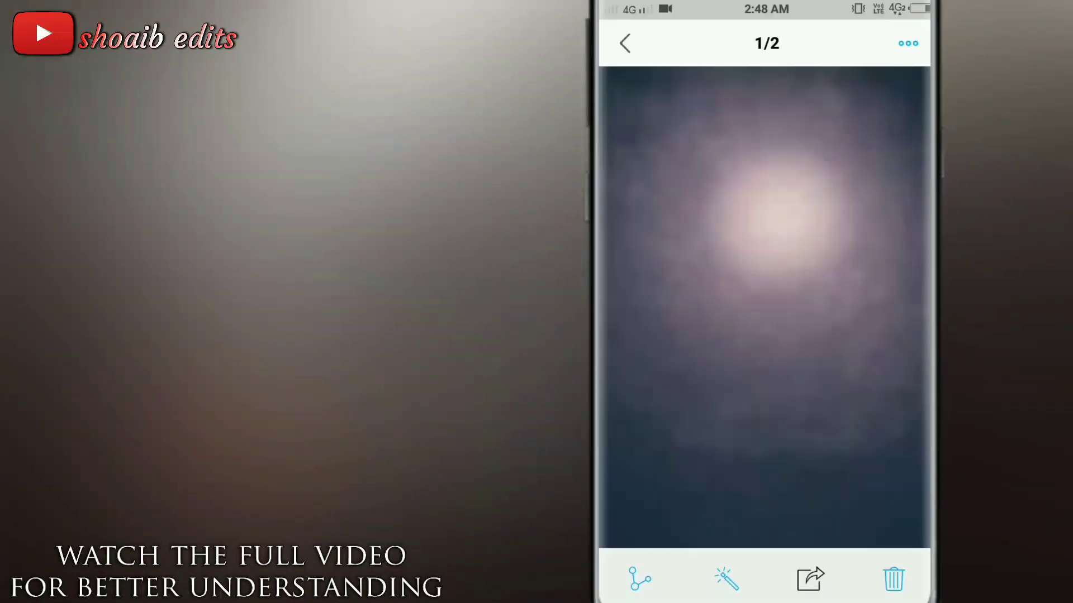
Step: Share the glowing purple background image from Gallery to Autodesk SketchBook
{"action": "left_click", "coordinate": [810, 579]}
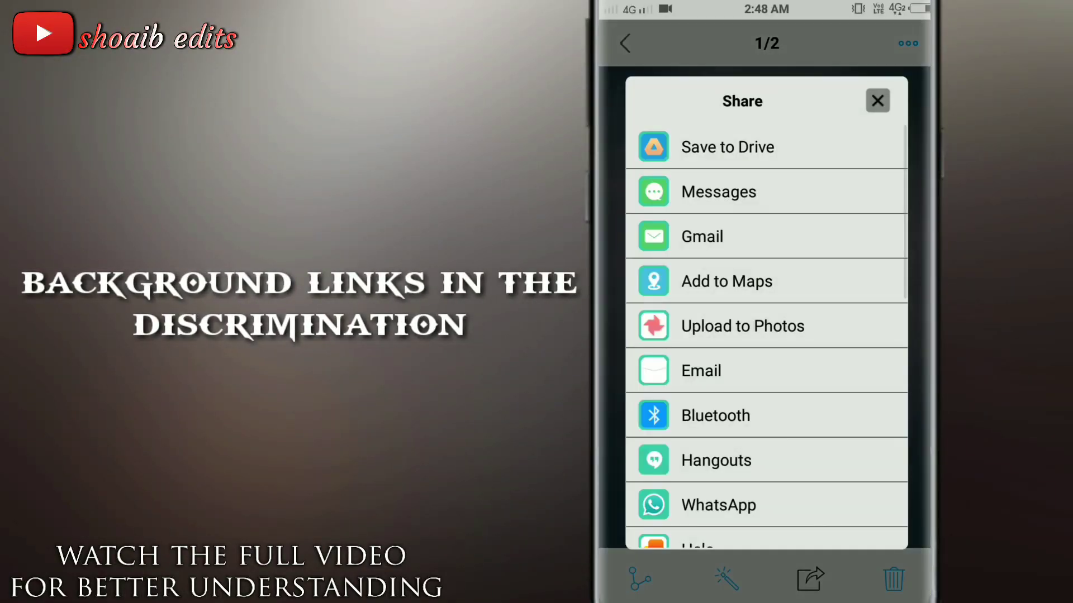
{"action": "scroll", "coordinate": [765, 335], "scroll_direction": "down", "scroll_amount": 5}
{"action": "left_click", "coordinate": [767, 412]}
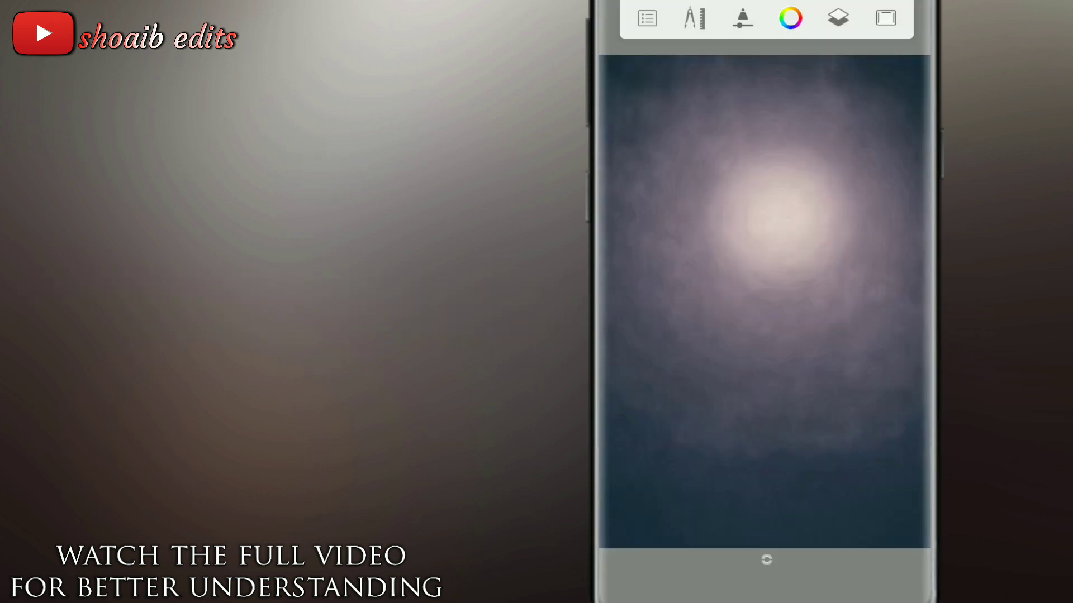
Step: Add a new layer and fill it with a linear gradient
{"action": "left_click", "coordinate": [839, 18]}
{"action": "left_click", "coordinate": [893, 111]}
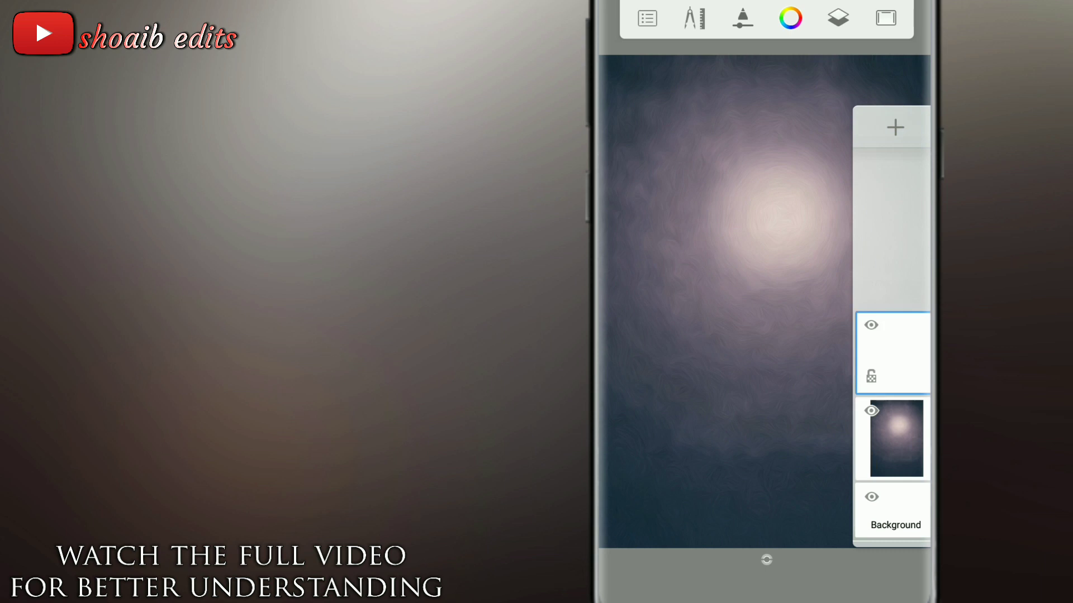
{"action": "left_click", "coordinate": [838, 18]}
{"action": "left_click", "coordinate": [695, 18]}
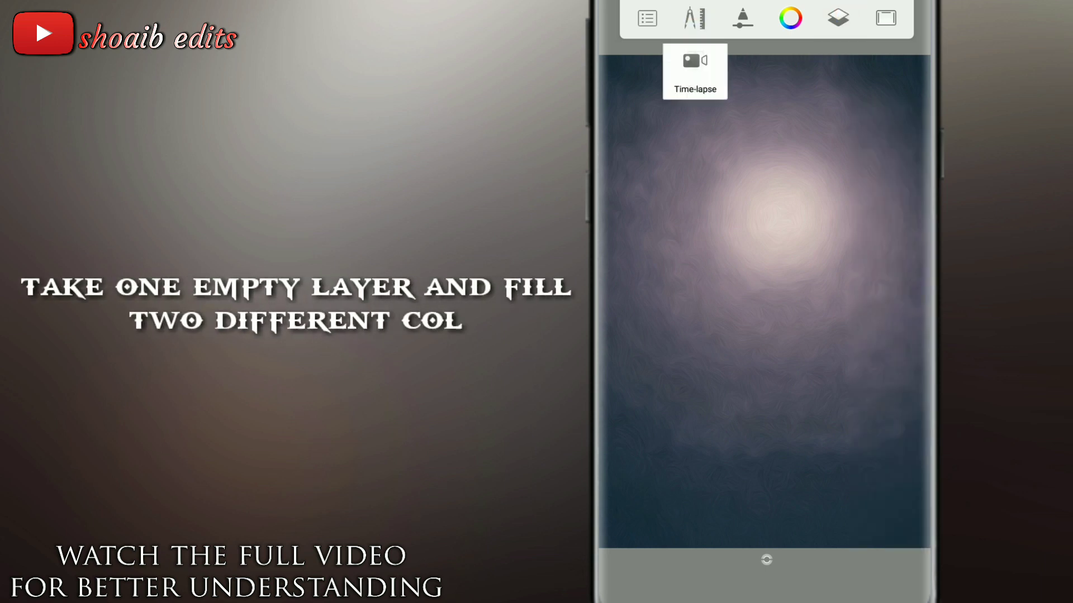
{"action": "left_click", "coordinate": [834, 73]}
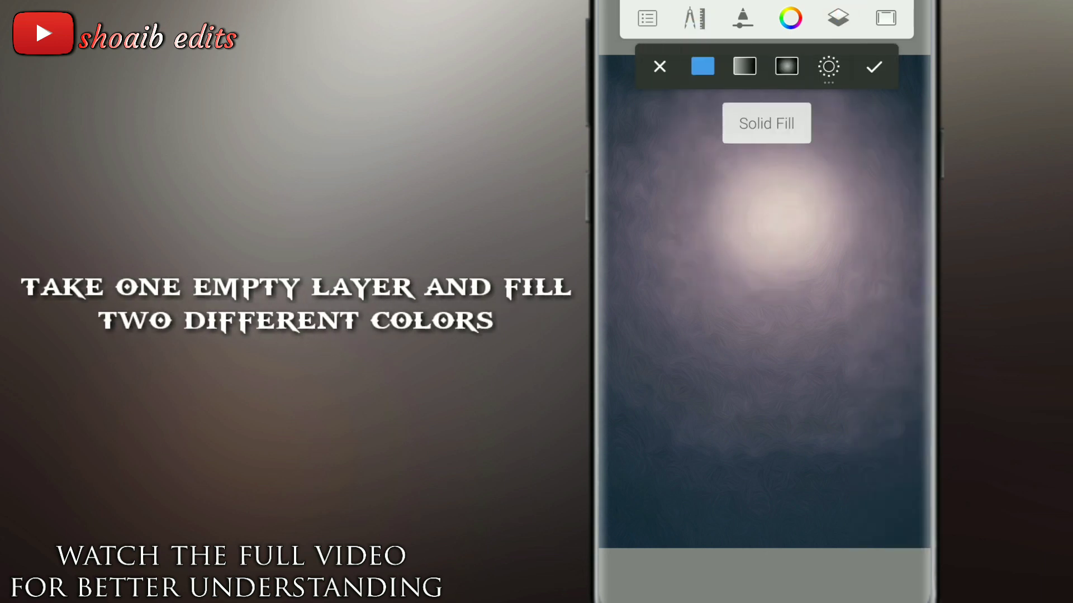
{"action": "left_click", "coordinate": [745, 62]}
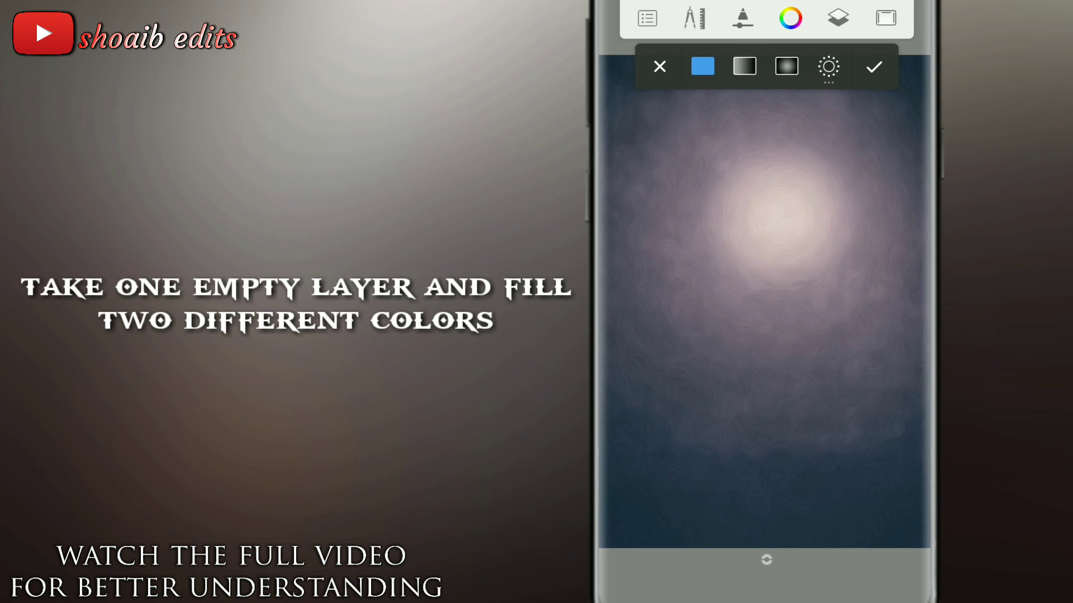
{"action": "left_click", "coordinate": [745, 66]}
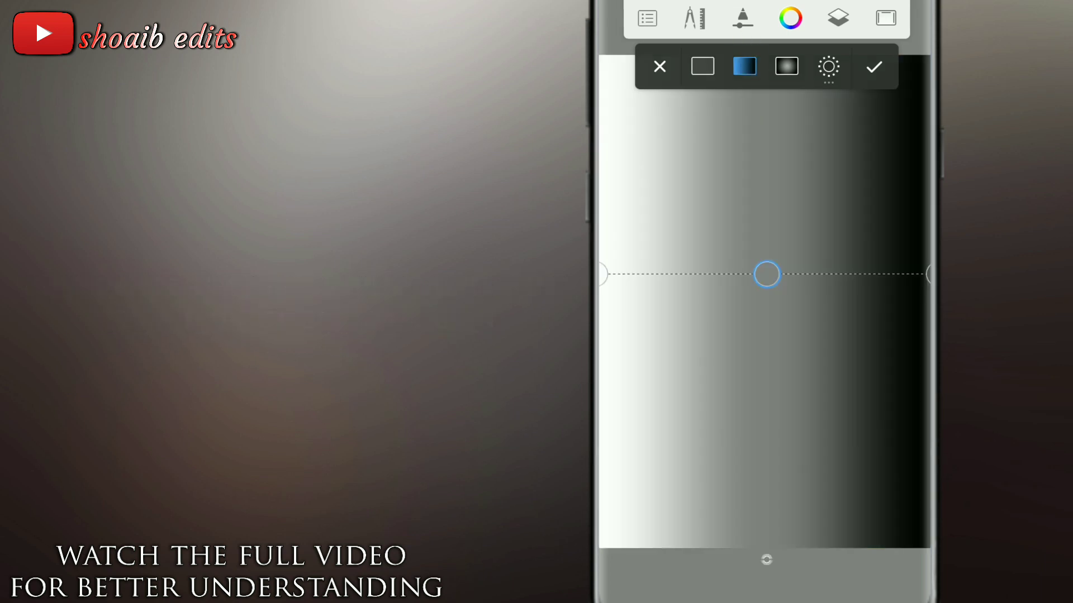
Step: Position the gradient handles diagonally from top-left to bottom-right
{"action": "scroll", "coordinate": [766, 330], "scroll_direction": "down", "scroll_amount": 3}
{"action": "mouse_move", "coordinate": [860, 322]}
{"action": "left_mouse_down"}
{"action": "mouse_move", "coordinate": [896, 475]}
{"action": "mouse_move", "coordinate": [905, 472]}
{"action": "left_mouse_up"}
{"action": "left_click_drag", "start_coordinate": [659, 304], "coordinate": [636, 136]}
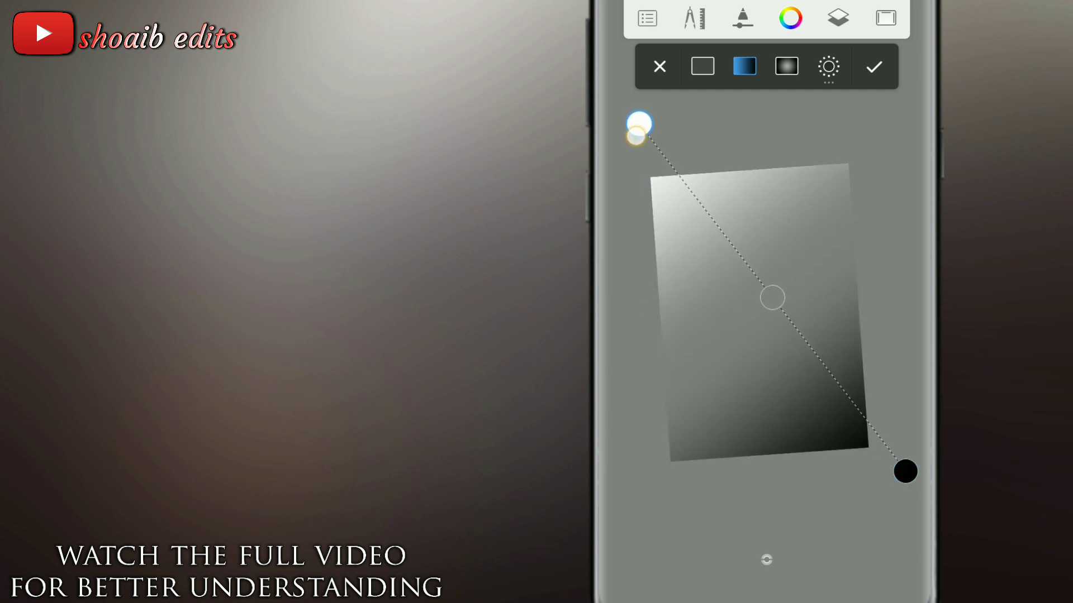
{"action": "left_click_drag", "start_coordinate": [862, 441], "coordinate": [858, 443]}
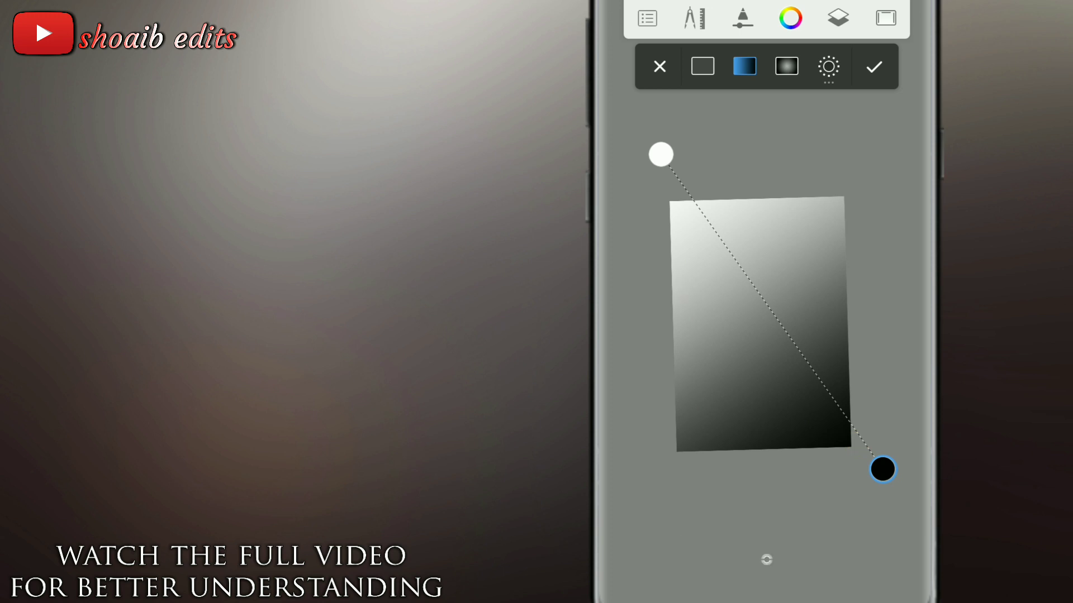
{"action": "left_click_drag", "start_coordinate": [662, 141], "coordinate": [649, 149]}
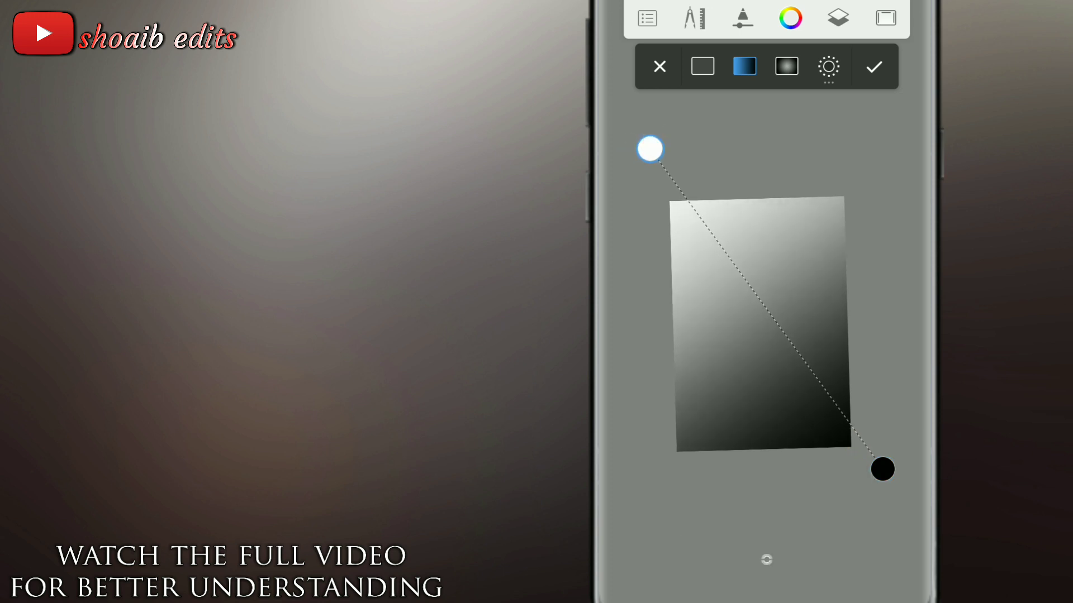
Step: Make the gradient's top-left end blue and adjust the bottom-right end
{"action": "left_click", "coordinate": [788, 17]}
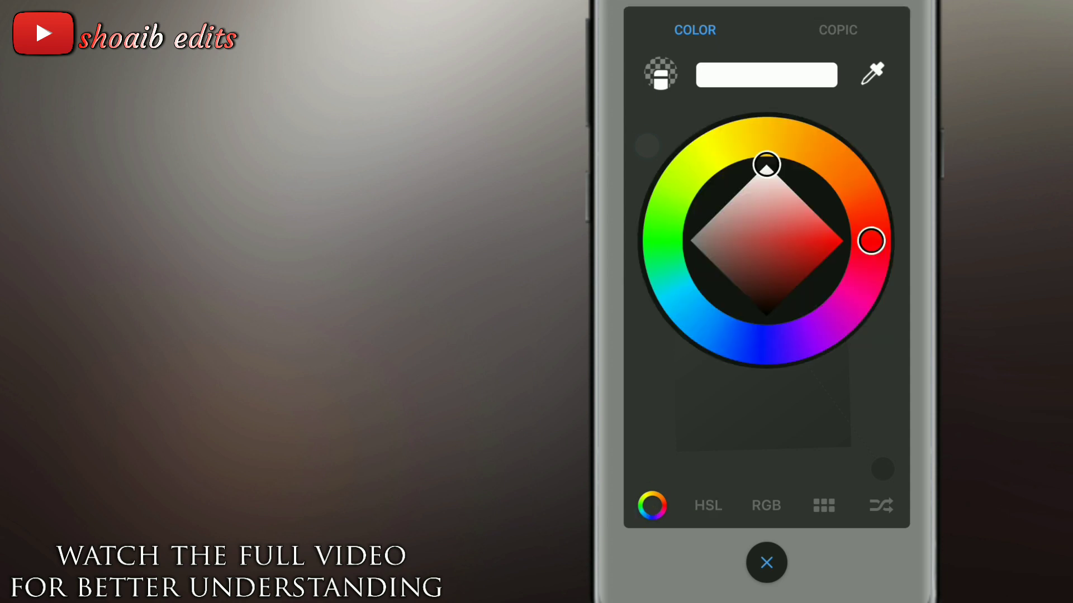
{"action": "left_click", "coordinate": [833, 231]}
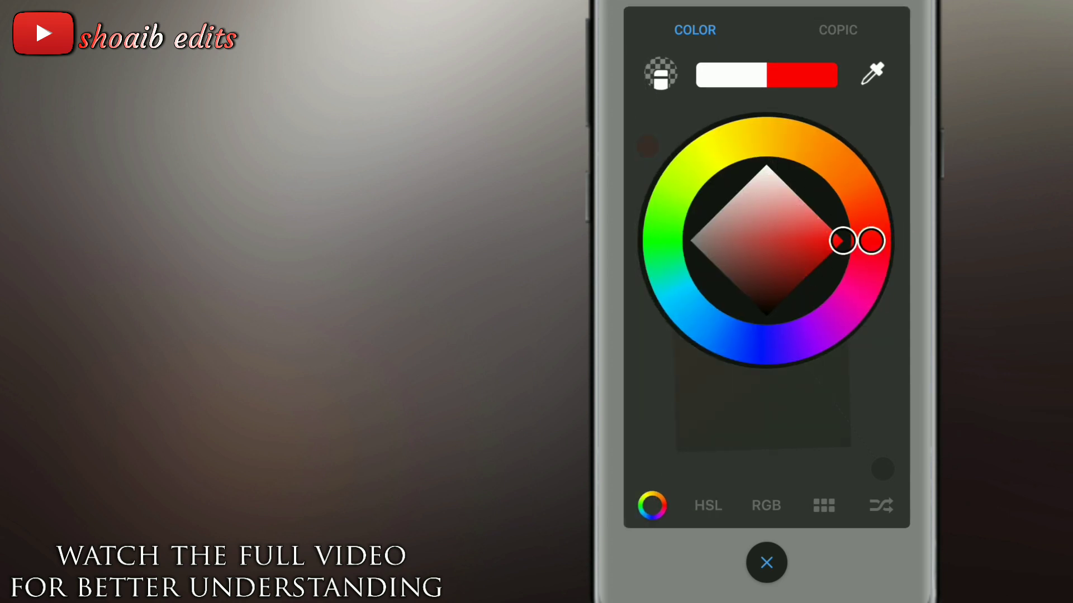
{"action": "left_click_drag", "start_coordinate": [864, 219], "coordinate": [762, 394]}
{"action": "left_click", "coordinate": [758, 396]}
{"action": "scroll", "coordinate": [768, 347], "scroll_direction": "down", "scroll_amount": 2}
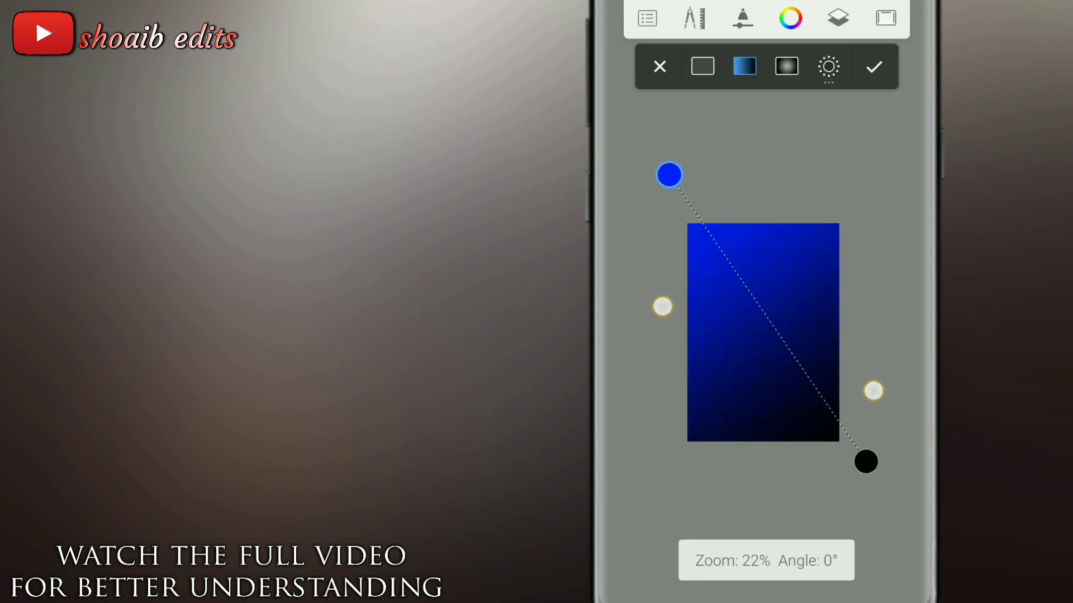
{"action": "mouse_move", "coordinate": [870, 499]}
{"action": "left_mouse_down"}
{"action": "mouse_move", "coordinate": [848, 537]}
{"action": "mouse_move", "coordinate": [860, 498]}
{"action": "mouse_move", "coordinate": [852, 481]}
{"action": "left_mouse_up"}
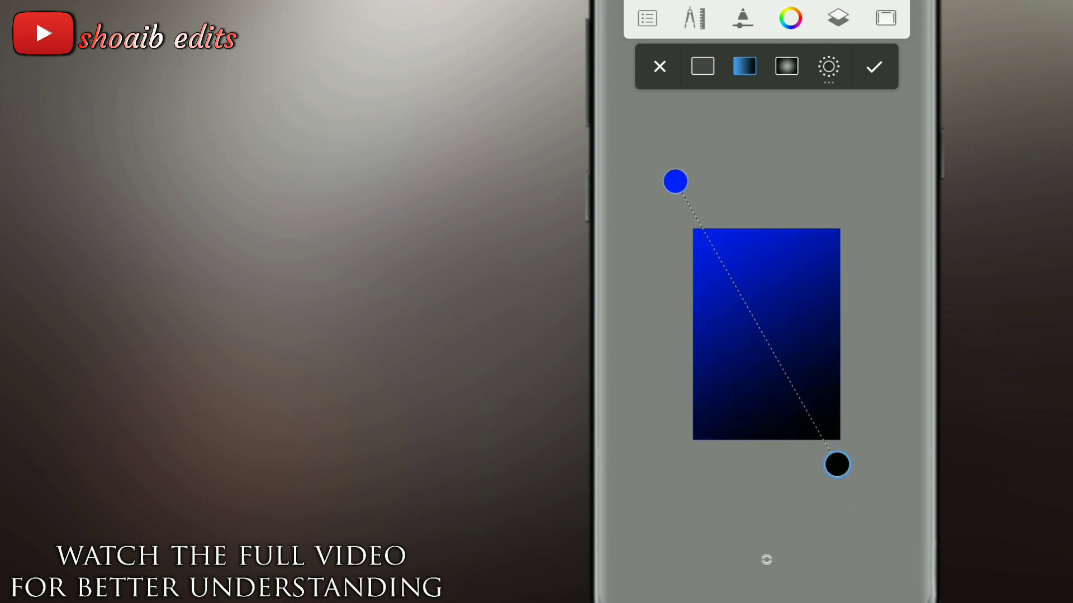
Step: Make the gradient's bottom-right end red and confirm the blue-to-red gradient
{"action": "left_click", "coordinate": [836, 464]}
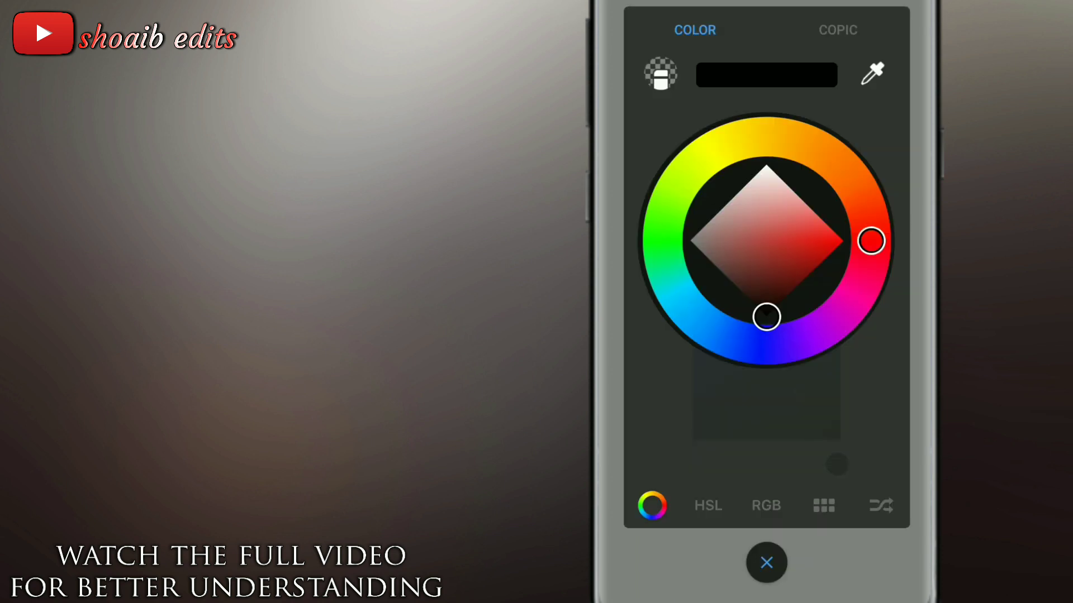
{"action": "left_click", "coordinate": [841, 241]}
{"action": "left_click", "coordinate": [766, 563]}
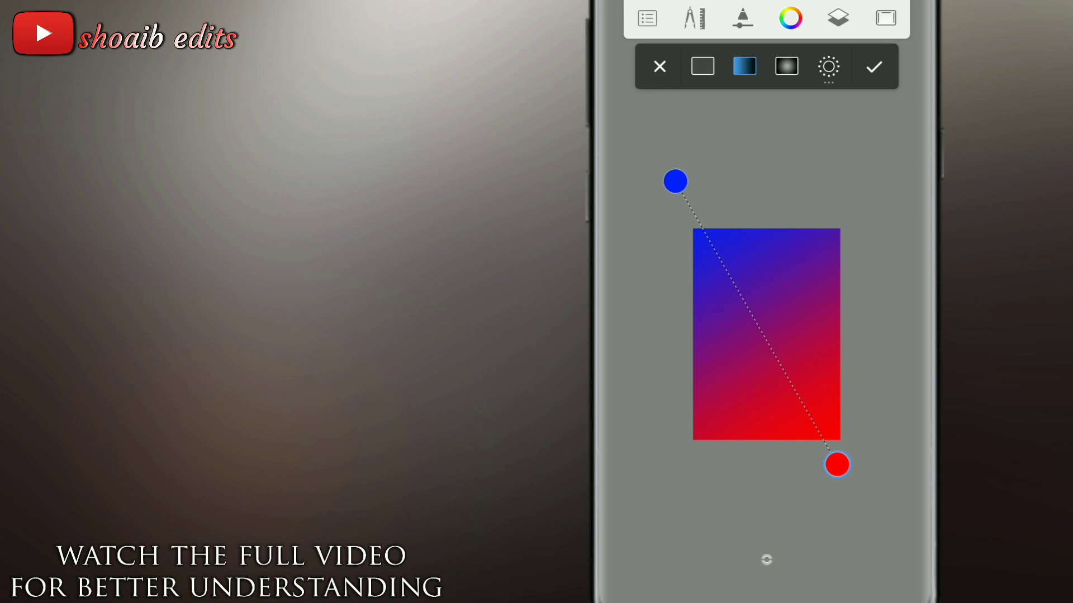
{"action": "left_click_drag", "start_coordinate": [836, 464], "coordinate": [844, 483]}
{"action": "left_click", "coordinate": [874, 67]}
{"action": "scroll", "coordinate": [754, 291], "scroll_direction": "up", "scroll_amount": 3}
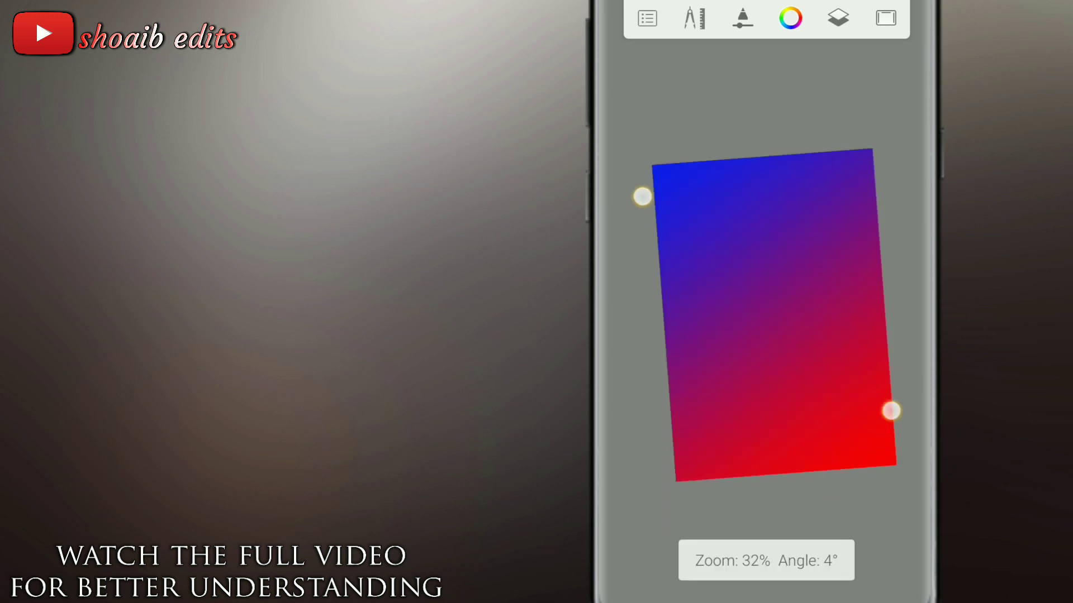
{"action": "scroll", "coordinate": [755, 291], "scroll_direction": "up", "scroll_amount": 1}
Step: Set the gradient layer's blending mode to Overlay
{"action": "left_click", "coordinate": [838, 18]}
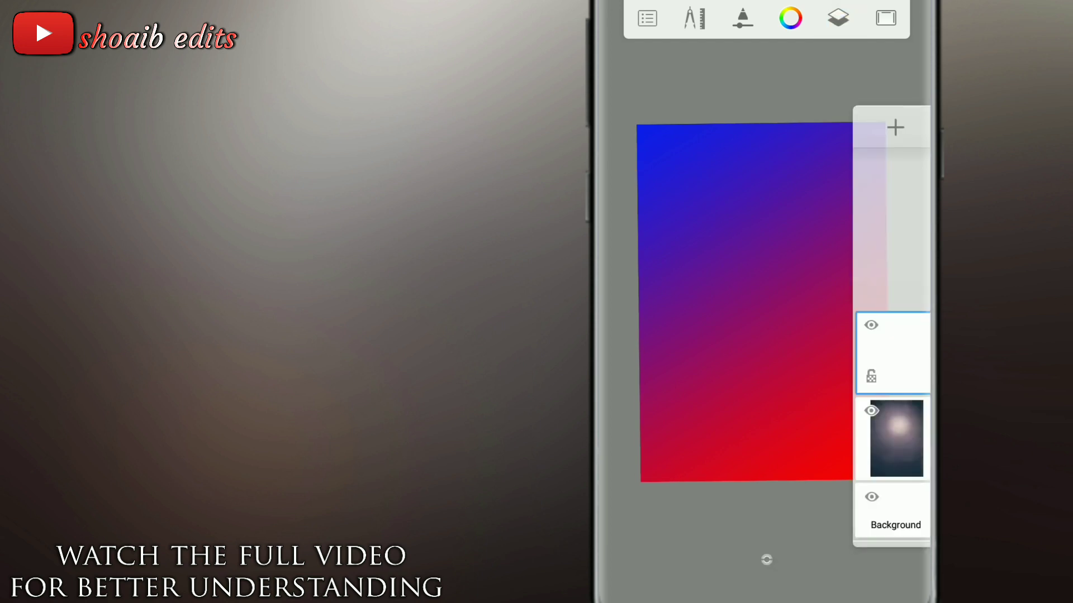
{"action": "left_click", "coordinate": [912, 368]}
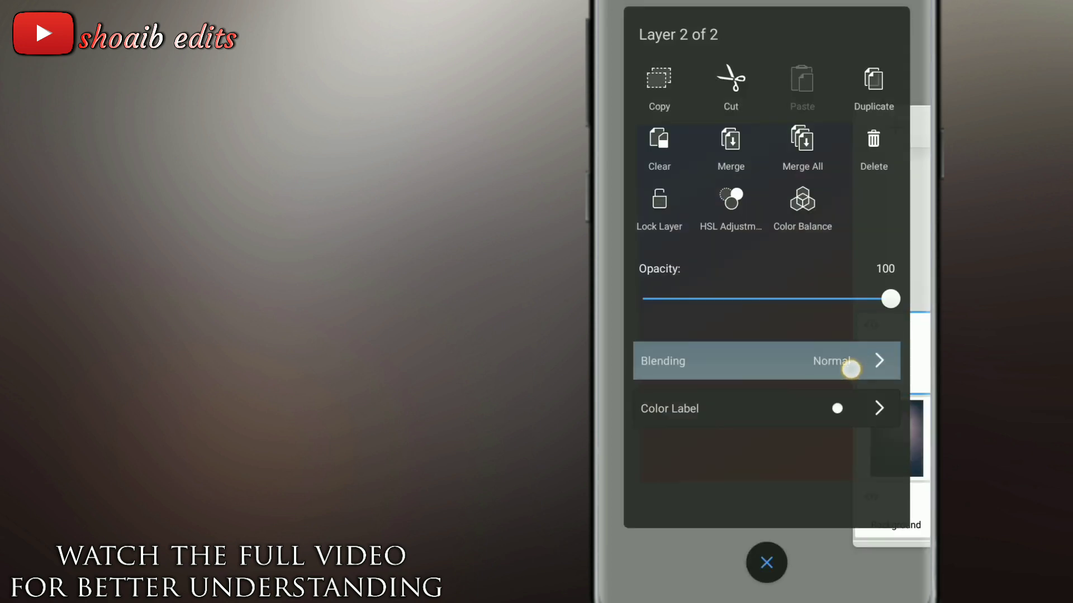
{"action": "scroll", "coordinate": [833, 345], "scroll_direction": "down", "scroll_amount": 3}
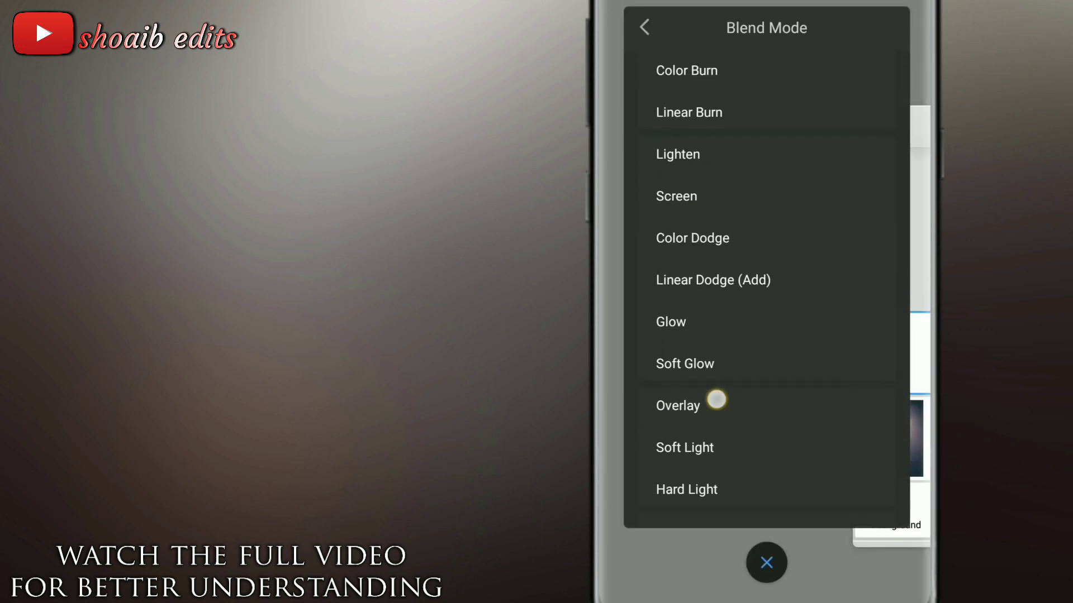
{"action": "left_click", "coordinate": [736, 386]}
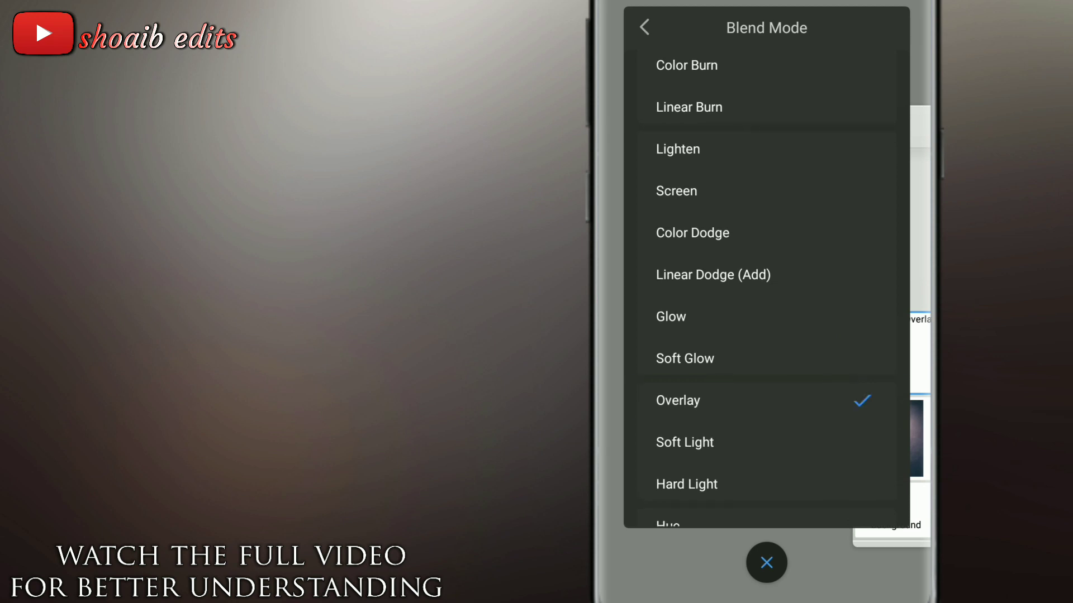
{"action": "left_click", "coordinate": [766, 563]}
{"action": "left_click_drag", "start_coordinate": [782, 391], "coordinate": [819, 477]}
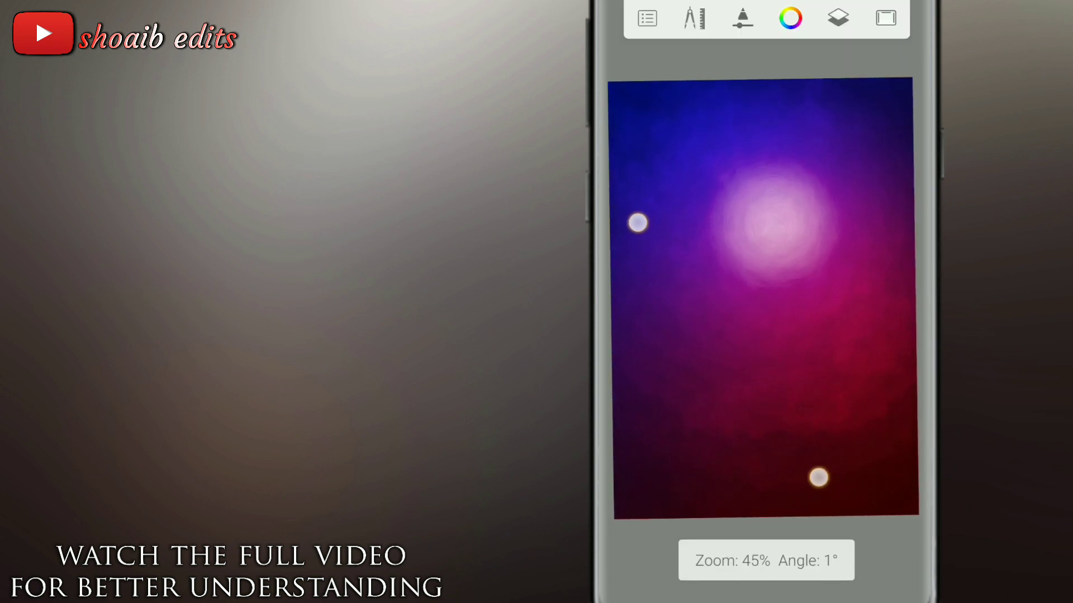
Step: Lower the gradient layer's opacity to about 74%
{"action": "left_click", "coordinate": [766, 557]}
{"action": "left_click", "coordinate": [891, 347]}
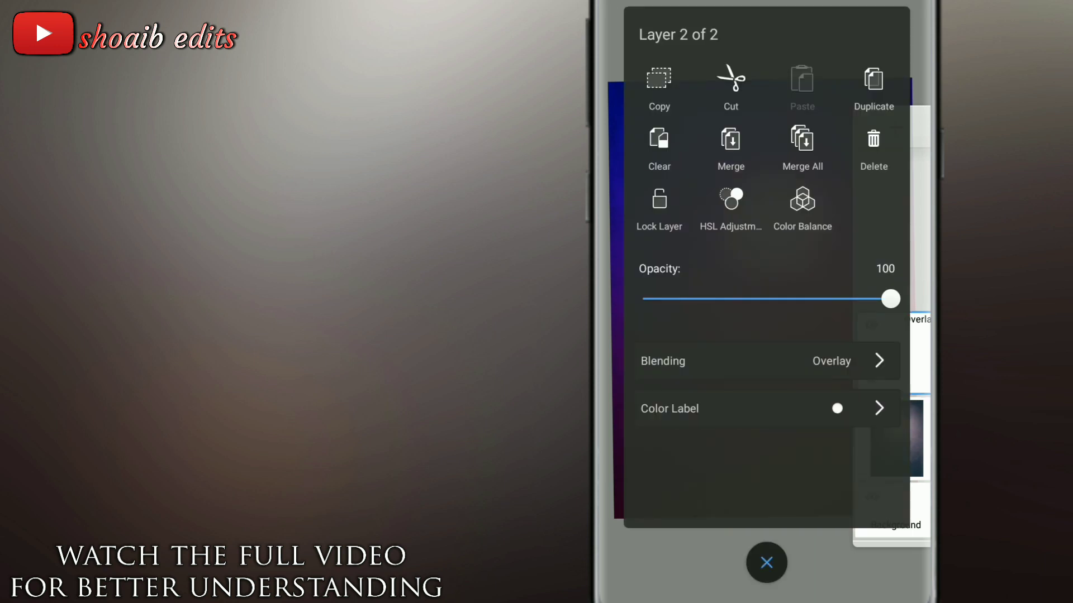
{"action": "left_click_drag", "start_coordinate": [890, 299], "coordinate": [826, 492]}
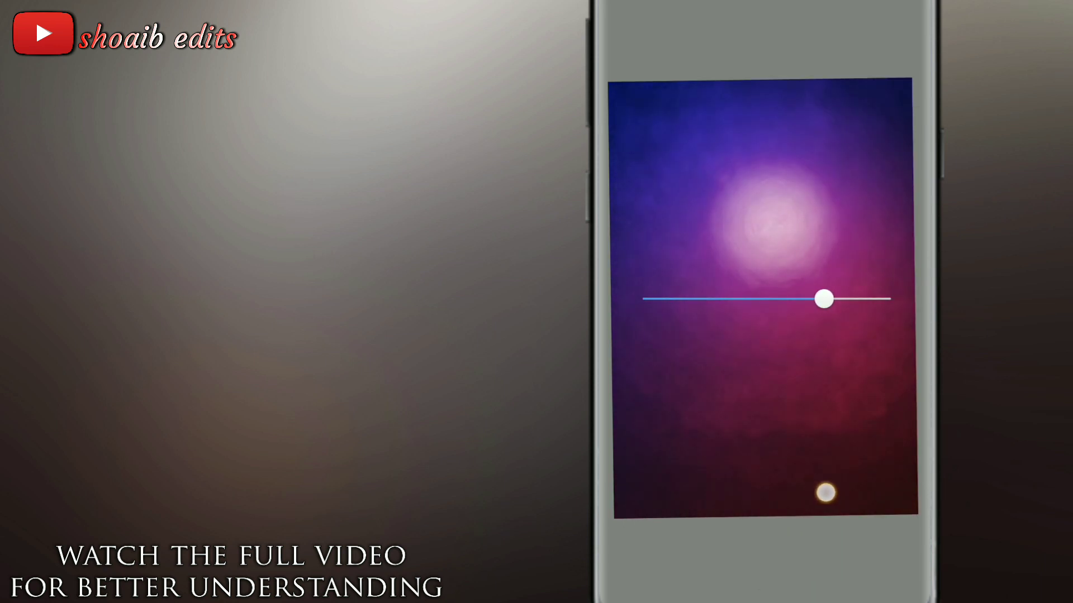
{"action": "left_click", "coordinate": [766, 558]}
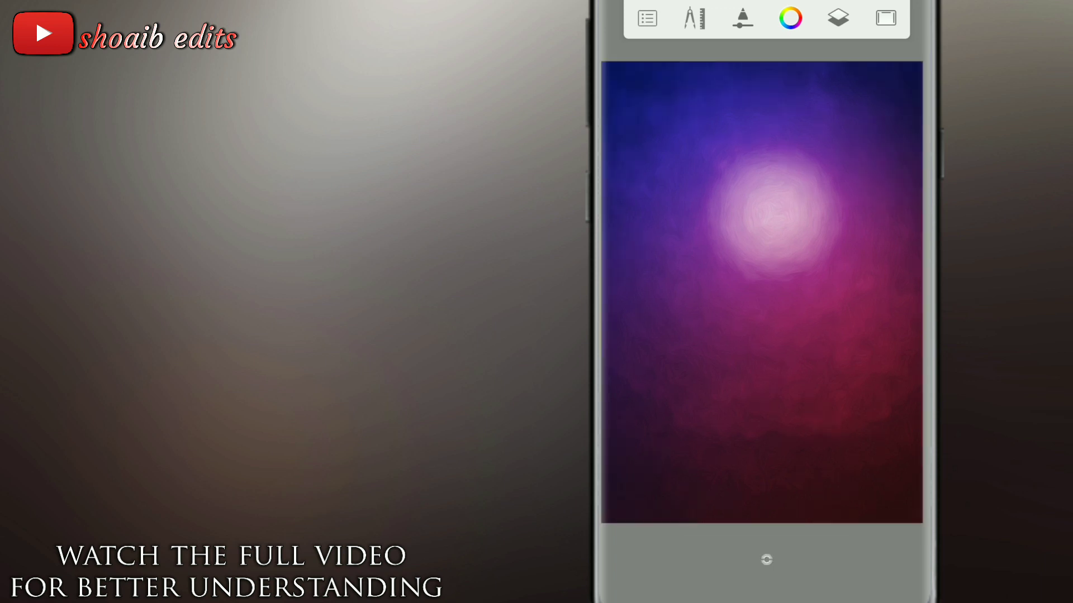
{"action": "left_click", "coordinate": [695, 18]}
Step: Import the two cutouts of the woman in red as layers and select the top one
{"action": "left_click", "coordinate": [764, 206]}
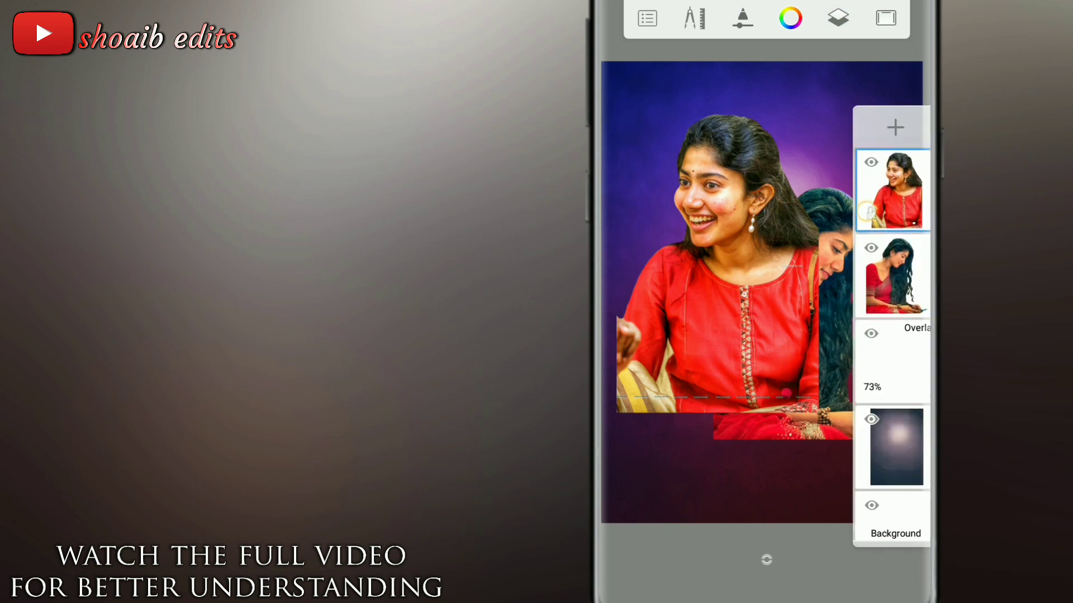
{"action": "left_click", "coordinate": [897, 182]}
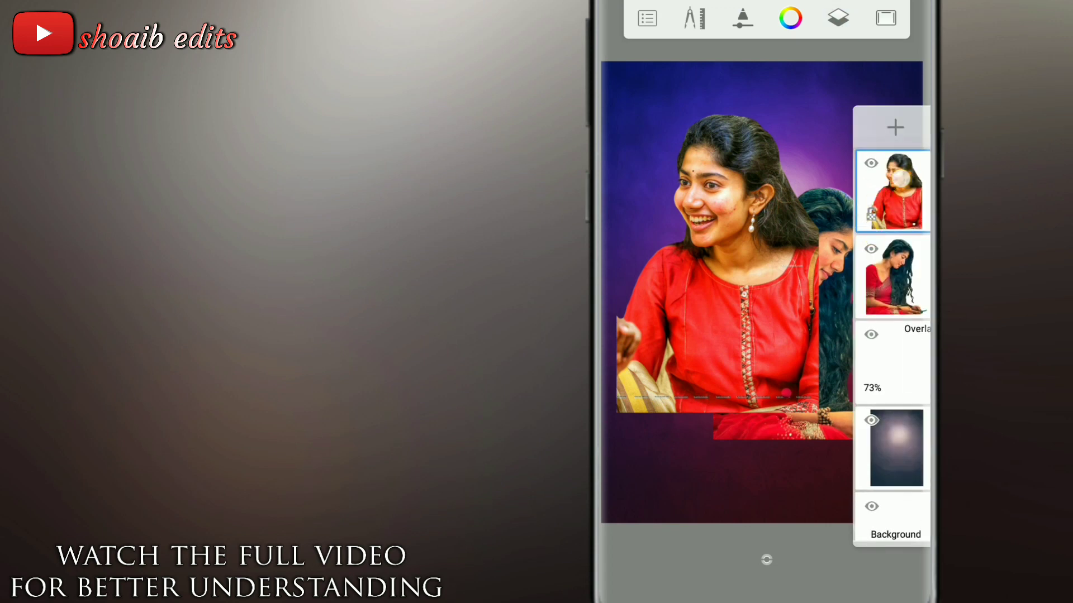
Step: Move the saree figure's layer in front and enlarge it slightly
{"action": "left_click_drag", "start_coordinate": [898, 179], "coordinate": [888, 279]}
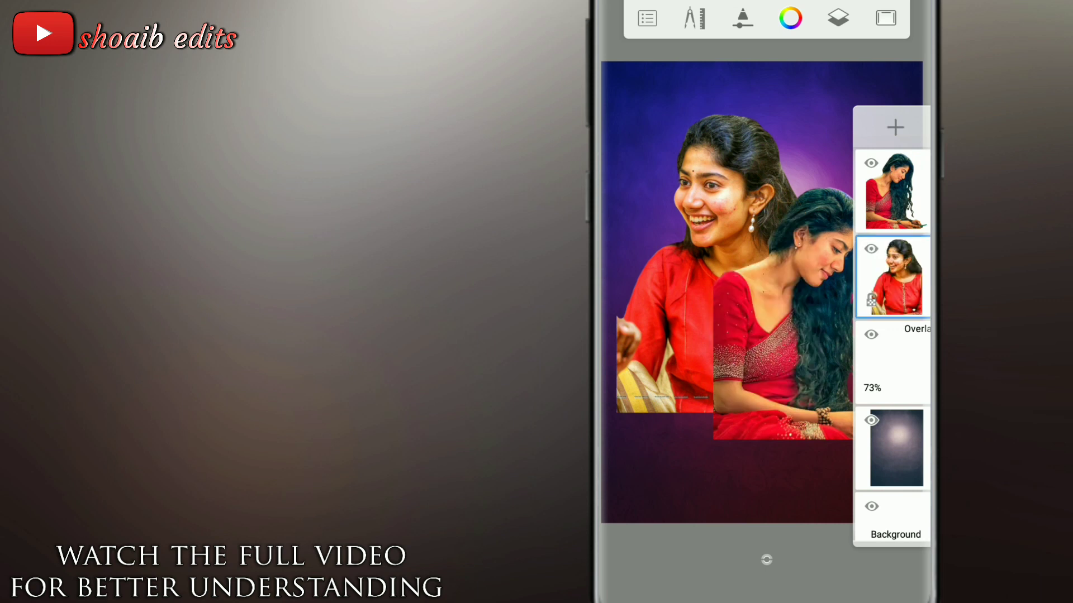
{"action": "left_click", "coordinate": [892, 190]}
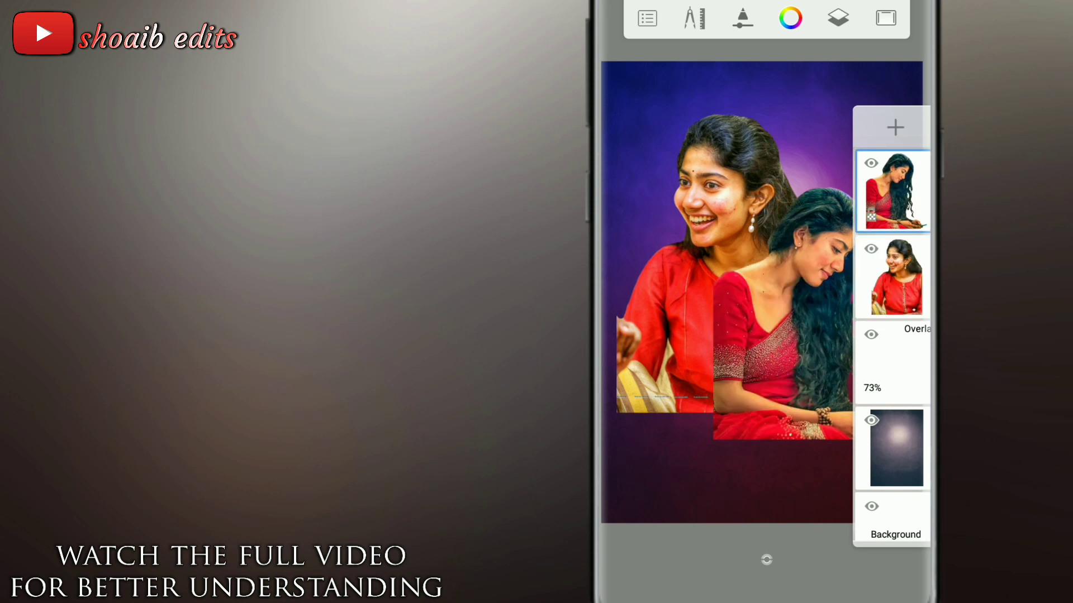
{"action": "left_click", "coordinate": [838, 20]}
{"action": "left_click", "coordinate": [695, 18]}
{"action": "left_click", "coordinate": [761, 77]}
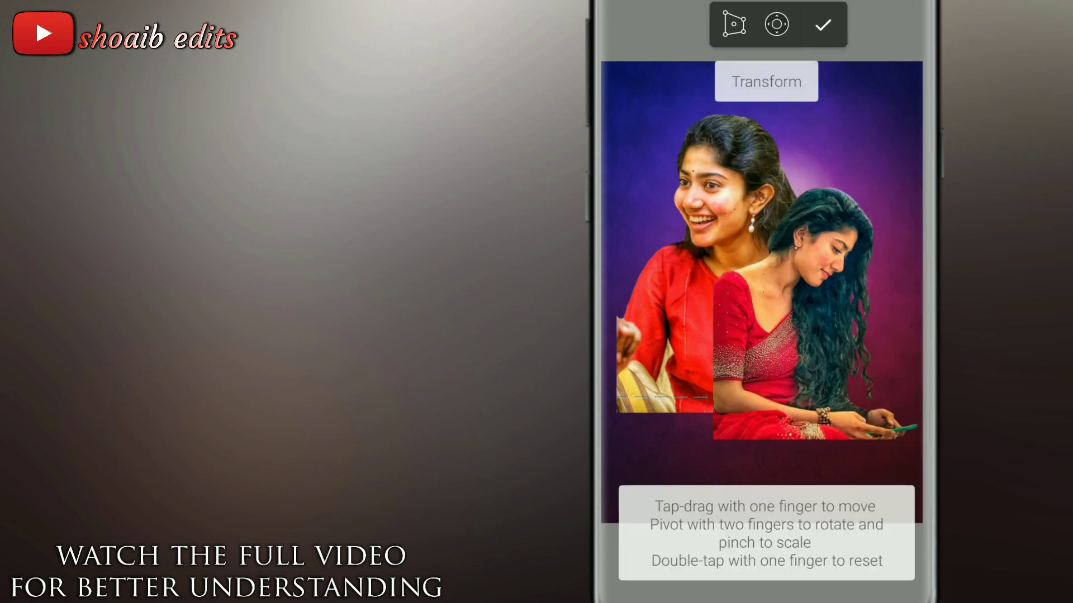
{"action": "mouse_move", "coordinate": [870, 412]}
{"action": "left_mouse_down"}
{"action": "mouse_move", "coordinate": [875, 423]}
{"action": "mouse_move", "coordinate": [893, 375]}
{"action": "mouse_move", "coordinate": [889, 383]}
{"action": "left_mouse_up"}
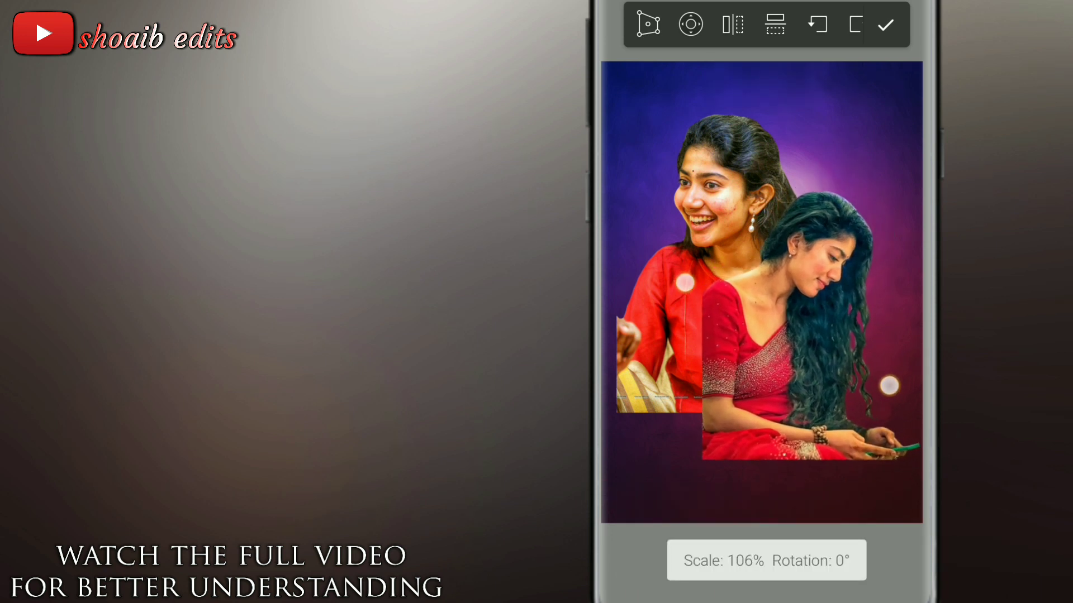
{"action": "left_click", "coordinate": [885, 24]}
Step: Shrink the smiling figure to 87% and place it beside the seated one
{"action": "left_click", "coordinate": [843, 18]}
{"action": "left_click", "coordinate": [889, 279]}
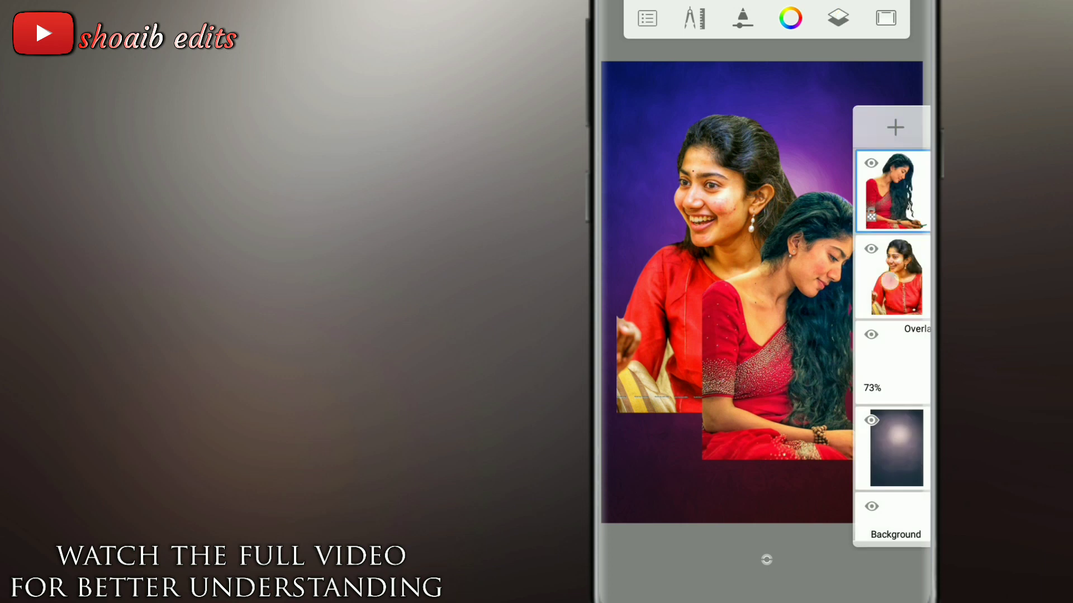
{"action": "left_click", "coordinate": [694, 17]}
{"action": "left_click", "coordinate": [764, 72]}
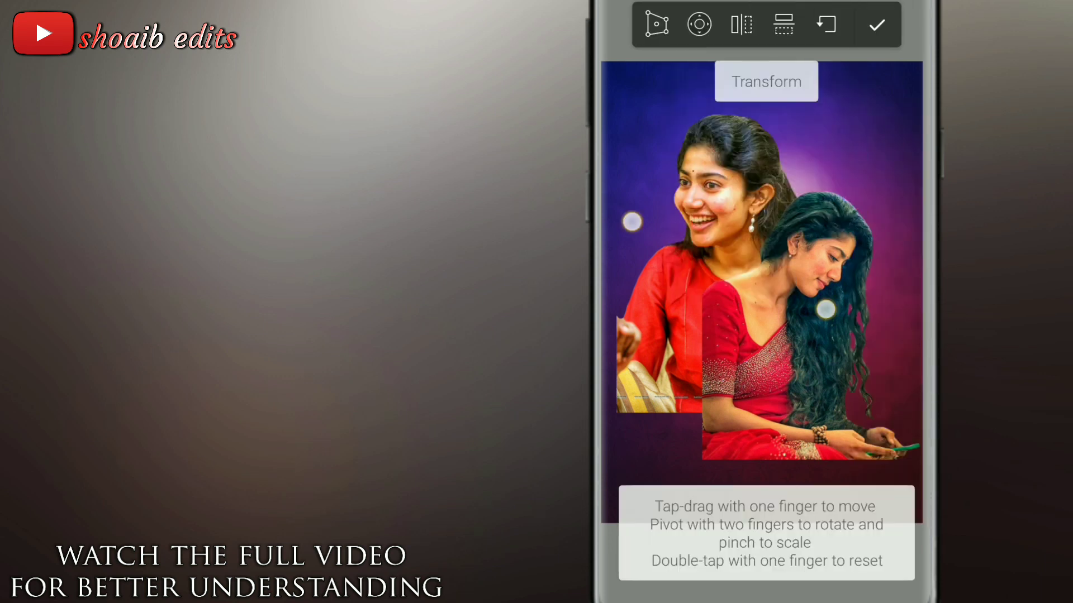
{"action": "mouse_move", "coordinate": [824, 306]}
{"action": "left_mouse_down"}
{"action": "mouse_move", "coordinate": [817, 355]}
{"action": "mouse_move", "coordinate": [809, 353]}
{"action": "left_mouse_up"}
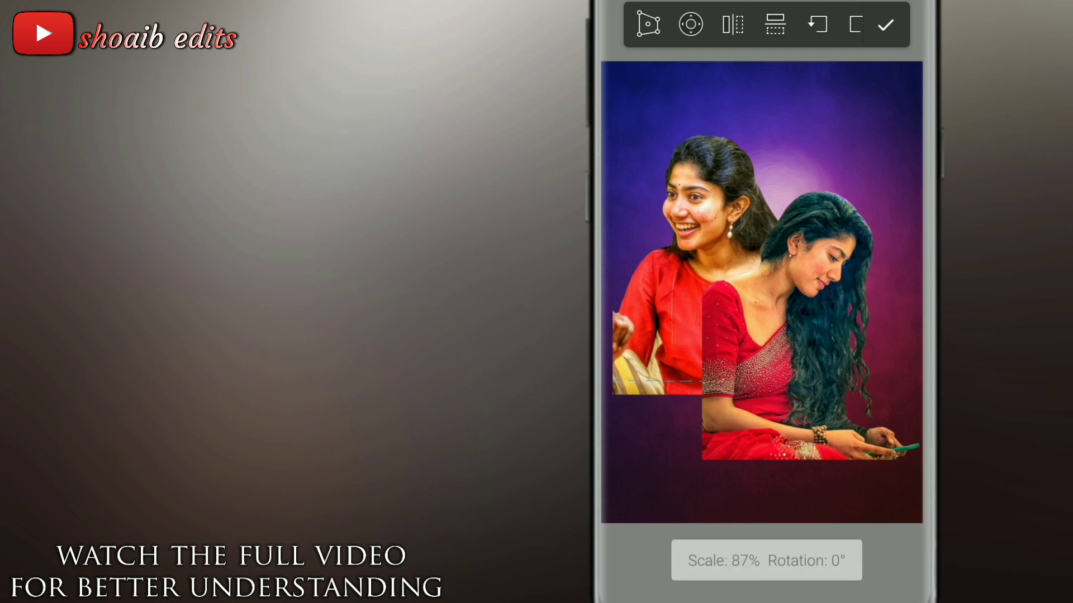
{"action": "left_click", "coordinate": [886, 25]}
Step: Sample the skin colour from the face with the eyedropper
{"action": "mouse_move", "coordinate": [860, 371]}
{"action": "left_mouse_down"}
{"action": "mouse_move", "coordinate": [851, 366]}
{"action": "mouse_move", "coordinate": [857, 373]}
{"action": "left_mouse_up"}
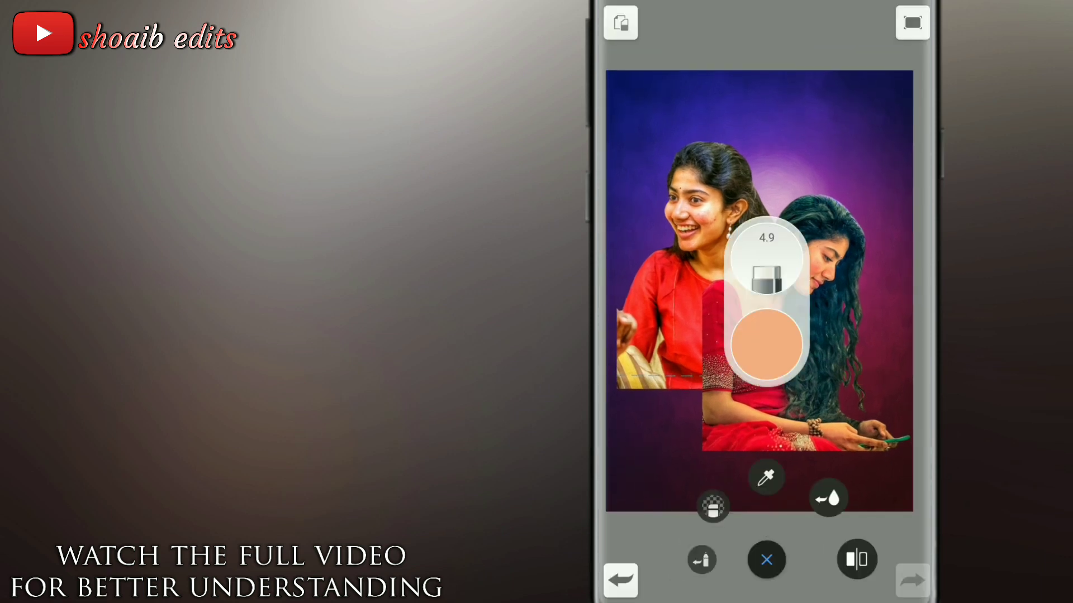
{"action": "left_click", "coordinate": [762, 347]}
{"action": "left_click", "coordinate": [866, 67]}
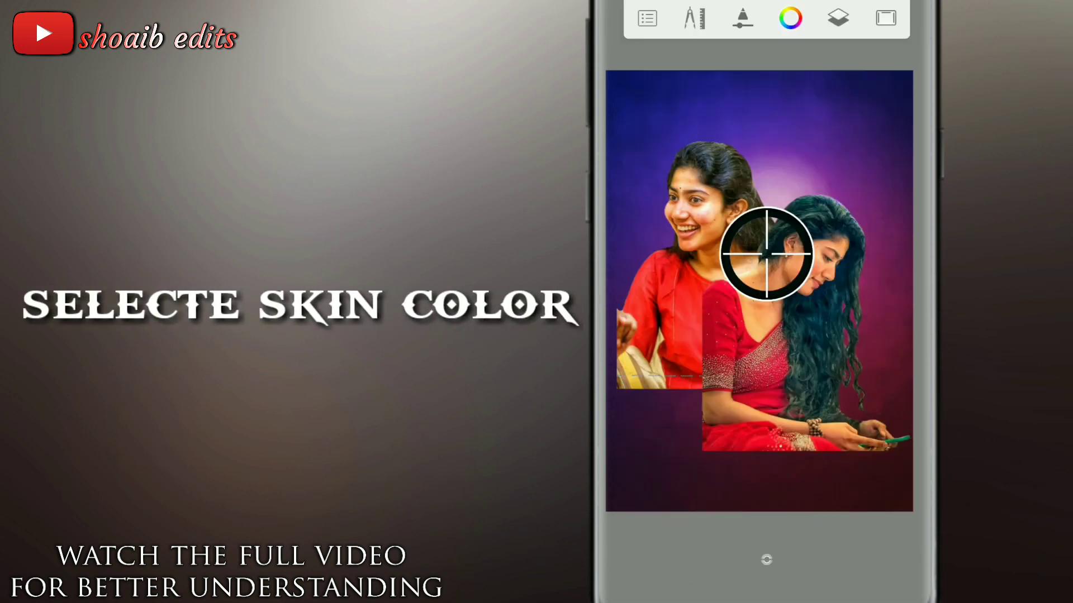
{"action": "mouse_move", "coordinate": [766, 254]}
{"action": "left_mouse_down"}
{"action": "mouse_move", "coordinate": [686, 178]}
{"action": "mouse_move", "coordinate": [783, 335]}
{"action": "left_mouse_up"}
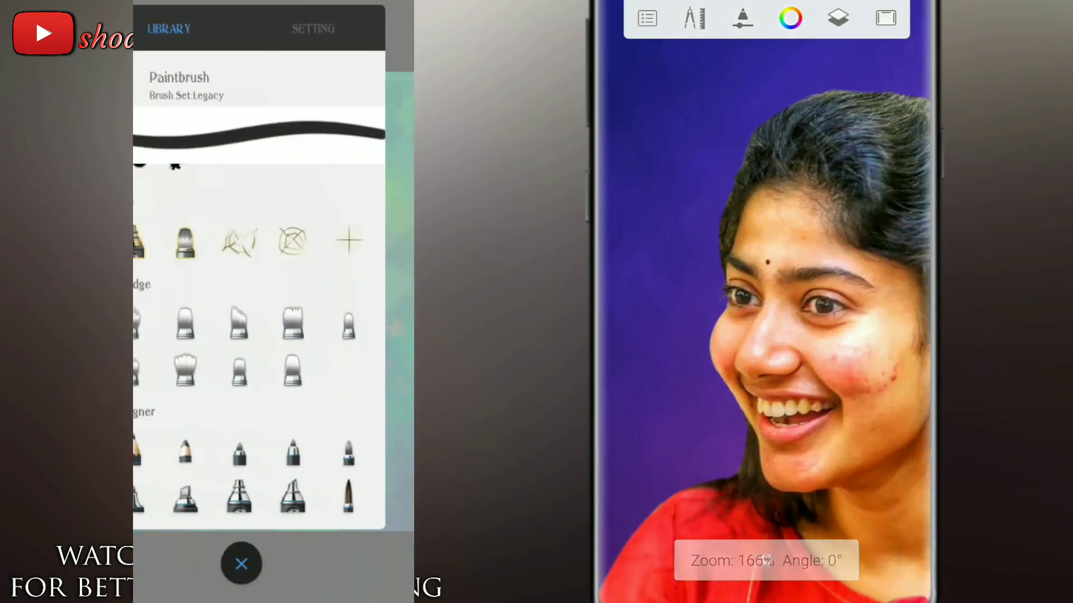
Step: Select the Smudge Round Bristle Brush from the brush library
{"action": "left_click", "coordinate": [767, 274]}
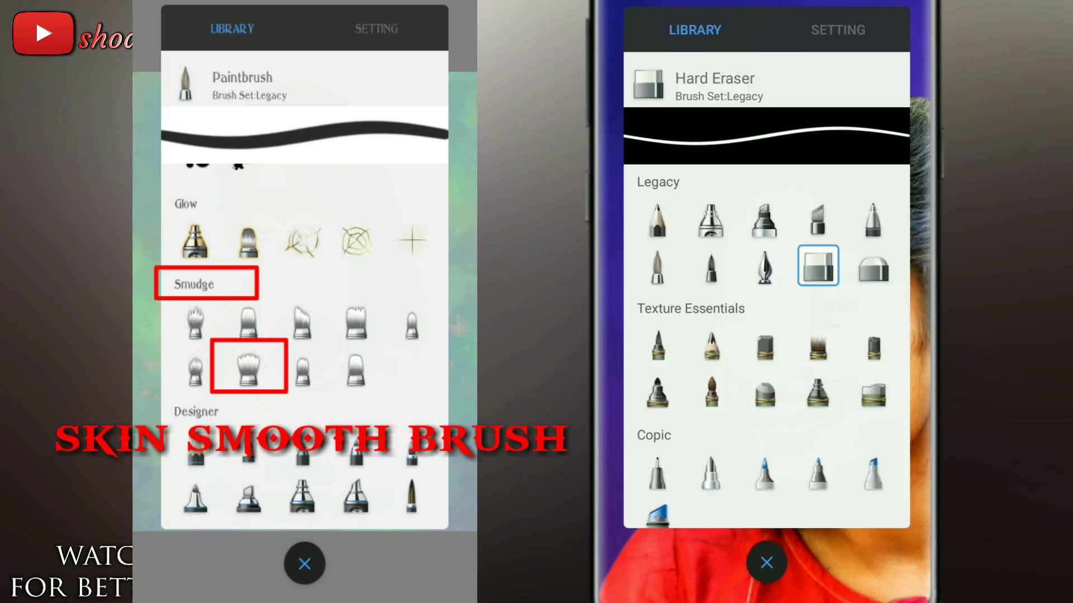
{"action": "scroll", "coordinate": [767, 336], "scroll_direction": "down", "scroll_amount": 5}
{"action": "scroll", "coordinate": [816, 280], "scroll_direction": "down", "scroll_amount": 5}
{"action": "scroll", "coordinate": [805, 335], "scroll_direction": "up", "scroll_amount": 10}
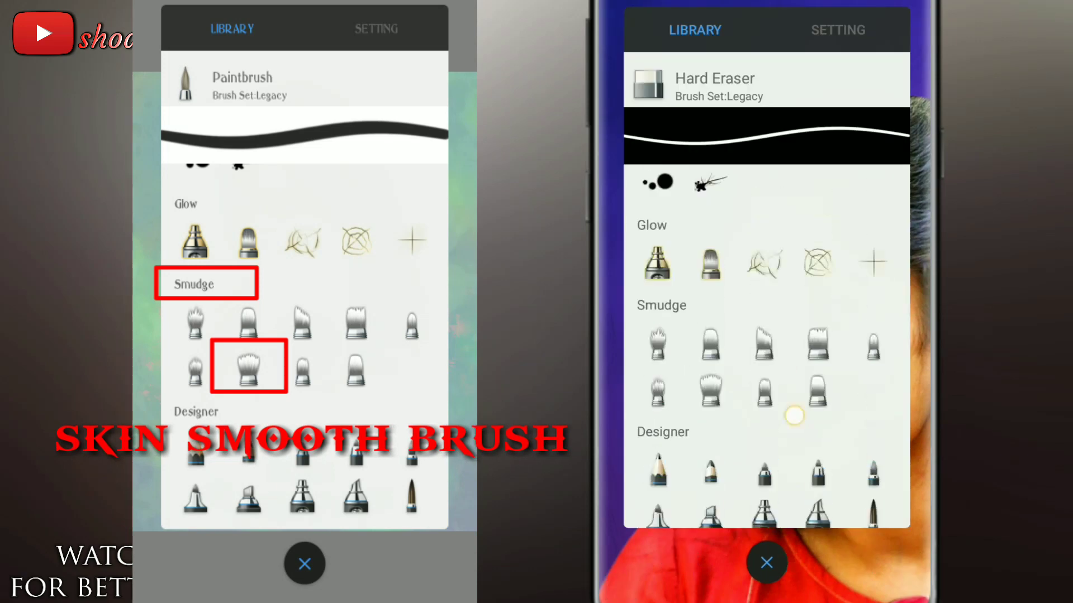
{"action": "scroll", "coordinate": [792, 391], "scroll_direction": "up", "scroll_amount": 5}
{"action": "left_click", "coordinate": [697, 342]}
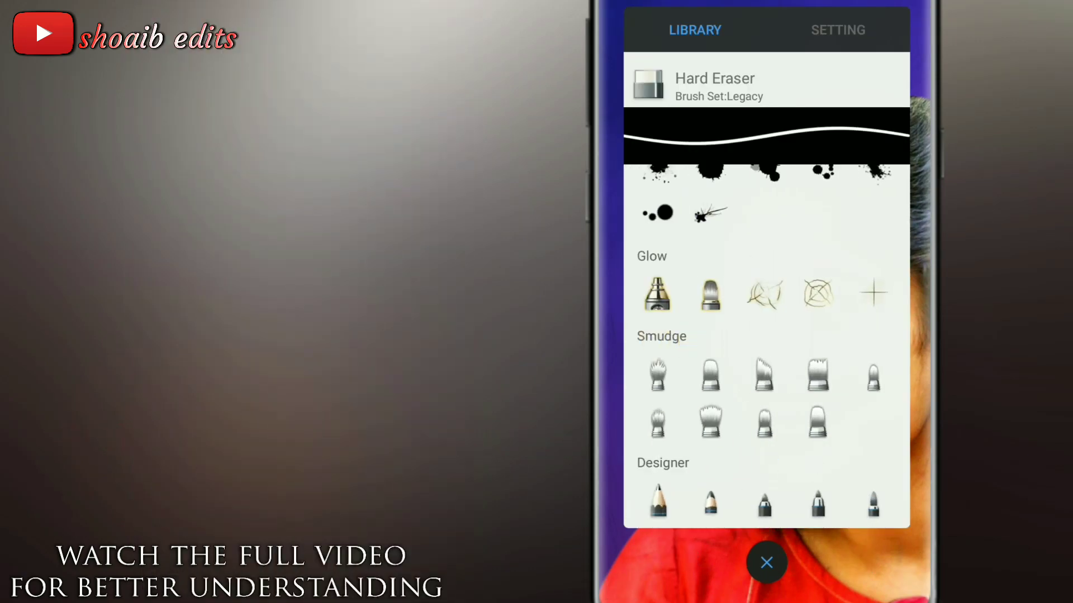
{"action": "left_click", "coordinate": [710, 420]}
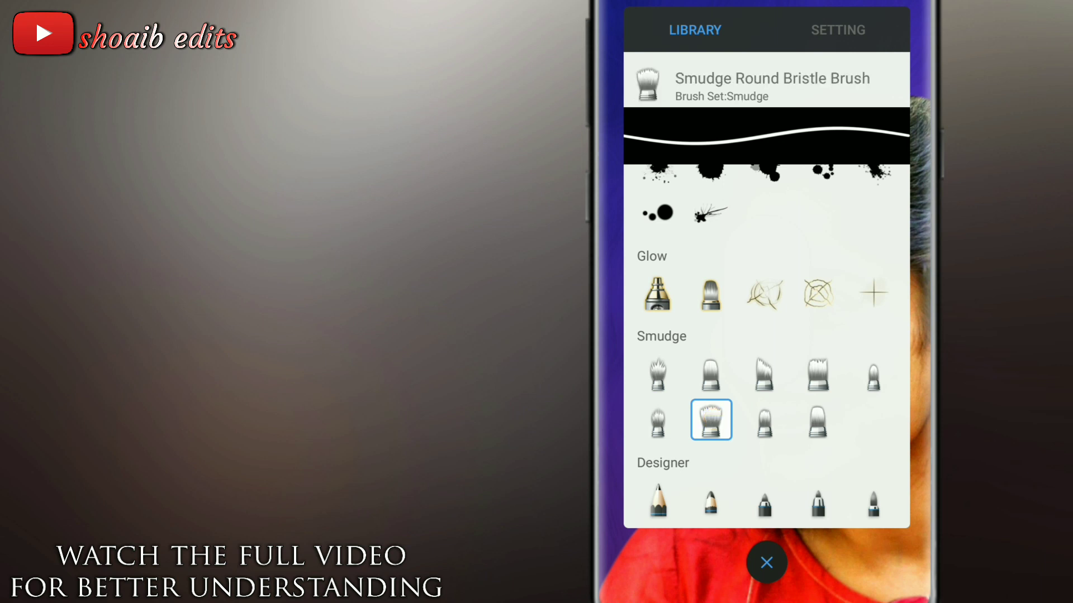
{"action": "scroll", "coordinate": [766, 336], "scroll_direction": "down", "scroll_amount": 2}
Step: Keep the brush type as Smudge and set flow and strength to about 4%
{"action": "left_click", "coordinate": [838, 30]}
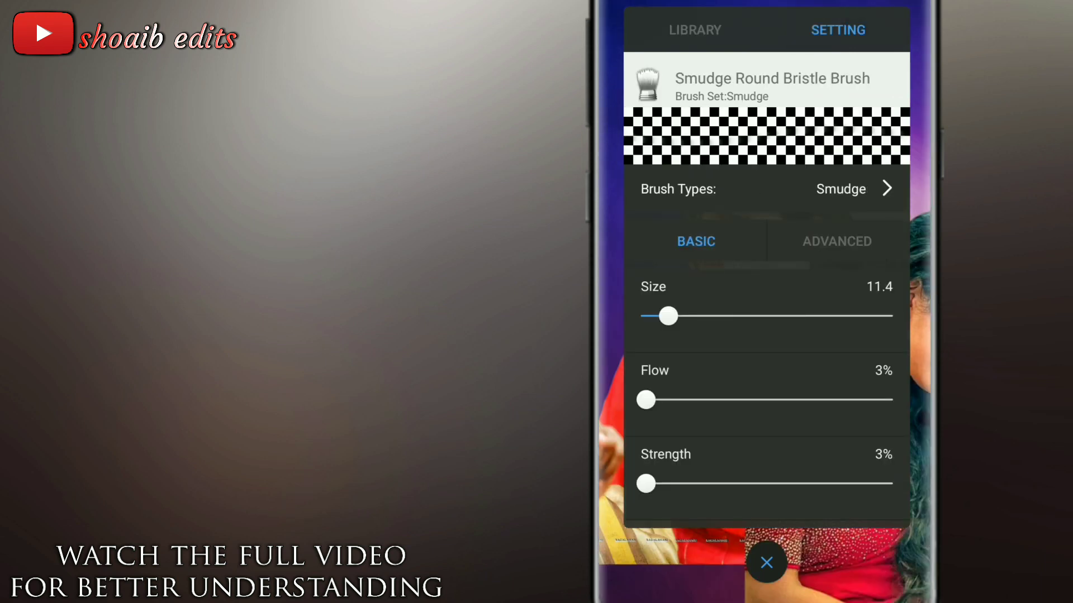
{"action": "left_click", "coordinate": [848, 185]}
{"action": "left_click", "coordinate": [706, 318]}
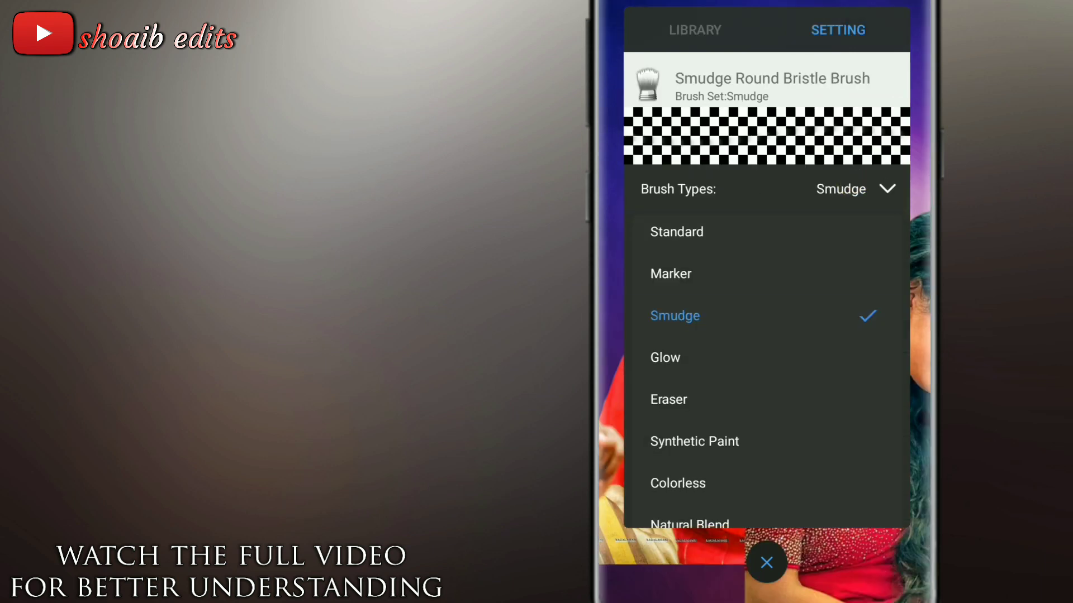
{"action": "left_click_drag", "start_coordinate": [648, 406], "coordinate": [648, 399]}
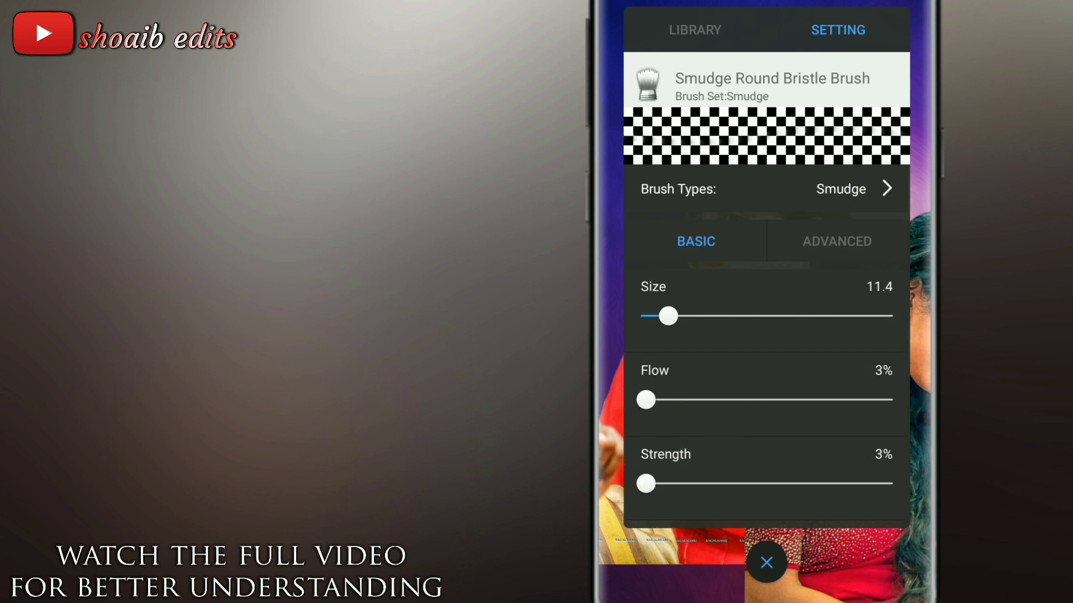
{"action": "mouse_move", "coordinate": [645, 484]}
{"action": "left_mouse_down"}
{"action": "mouse_move", "coordinate": [671, 522]}
{"action": "mouse_move", "coordinate": [649, 532]}
{"action": "left_mouse_up"}
Step: Work over the forehead, brow, mole and eye in close-up, smoothing the skin
{"action": "left_click", "coordinate": [768, 564]}
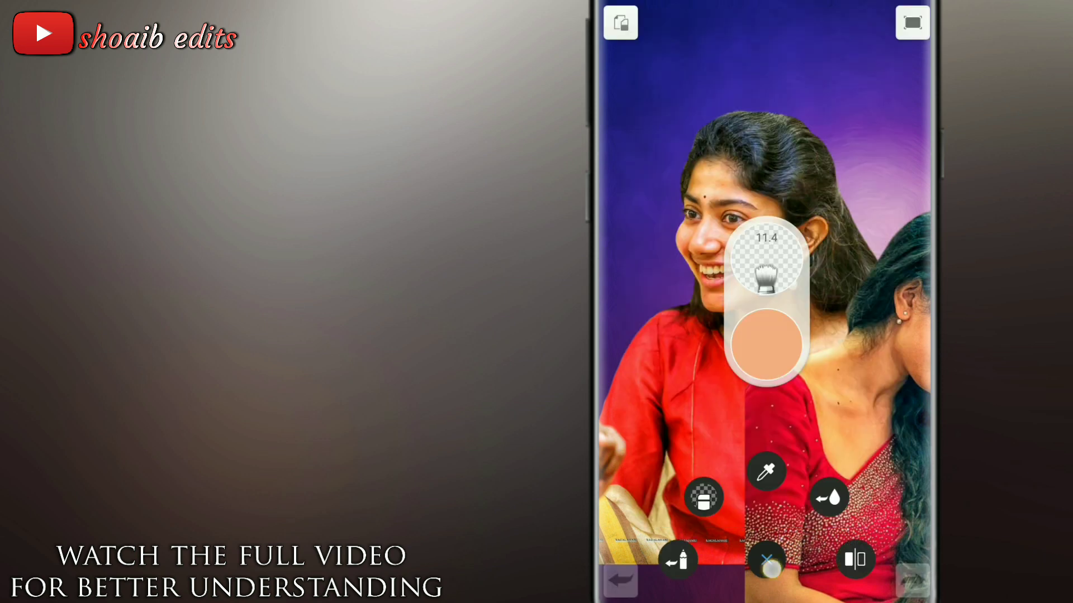
{"action": "scroll", "coordinate": [766, 302], "scroll_direction": "up", "scroll_amount": 5}
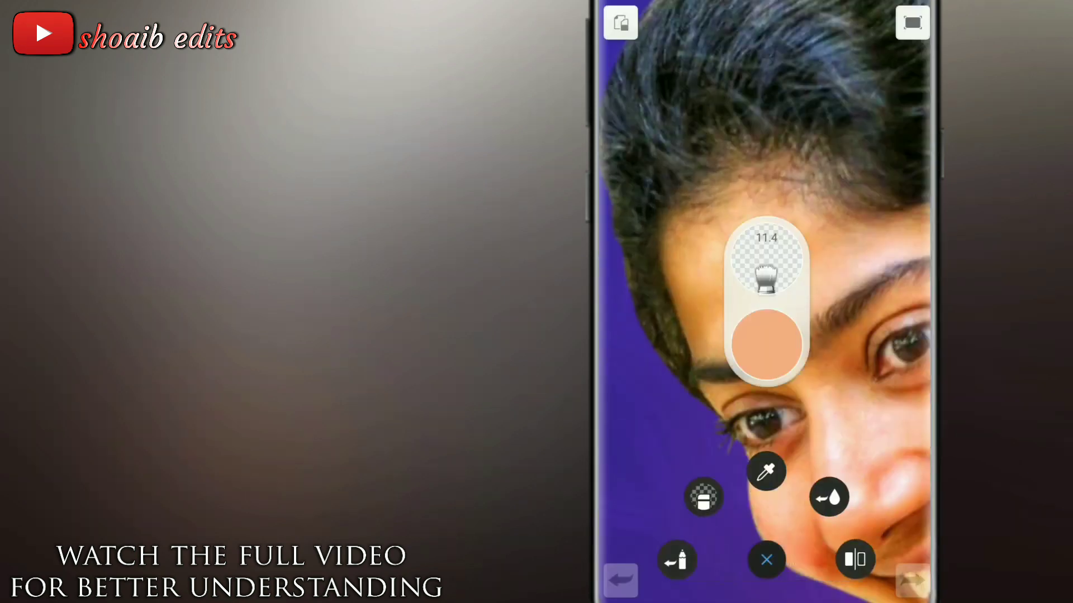
{"action": "scroll", "coordinate": [756, 289], "scroll_direction": "up", "scroll_amount": 5}
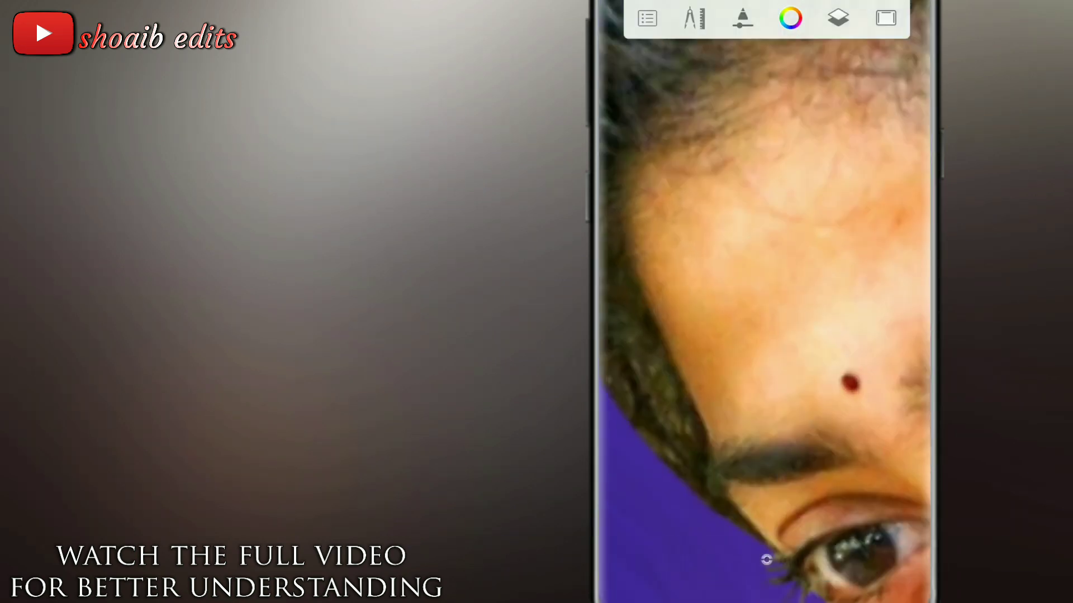
{"action": "scroll", "coordinate": [812, 407], "scroll_direction": "up", "scroll_amount": 3}
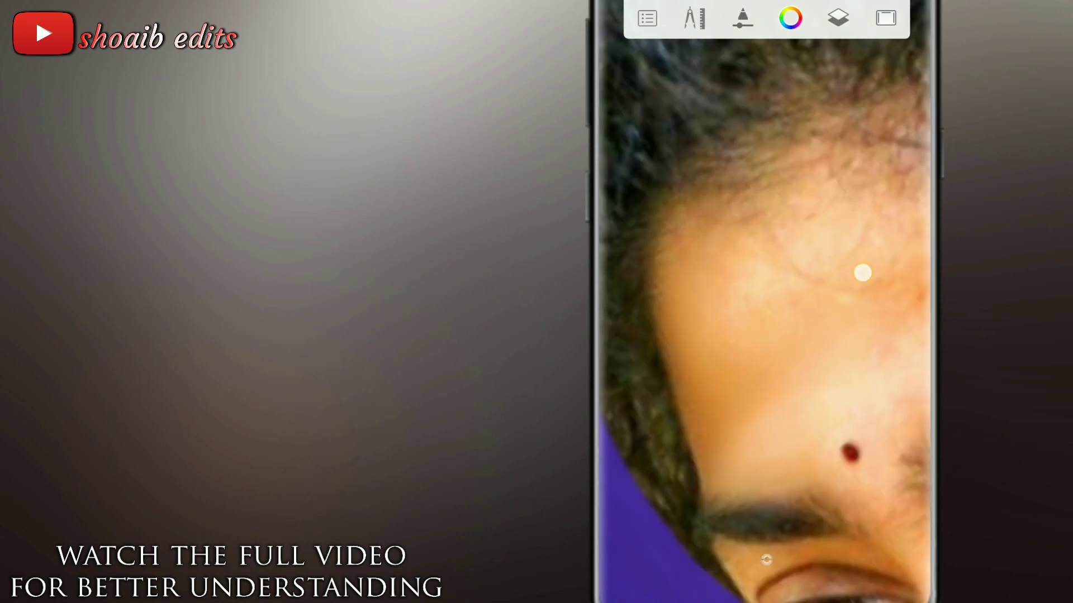
{"action": "left_click_drag", "start_coordinate": [829, 186], "coordinate": [703, 387]}
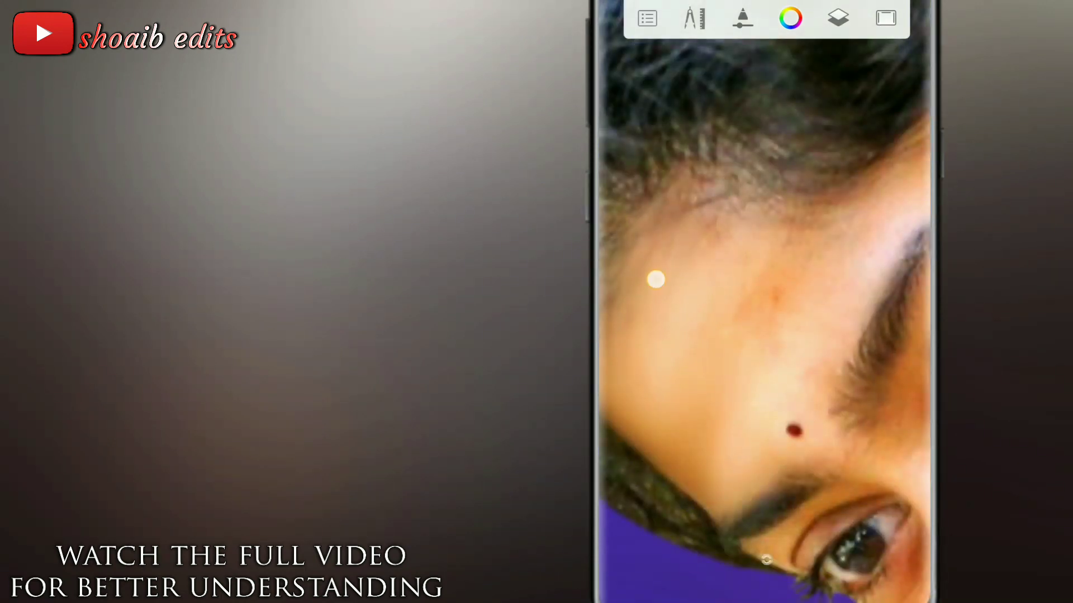
{"action": "left_click_drag", "start_coordinate": [656, 279], "coordinate": [832, 169]}
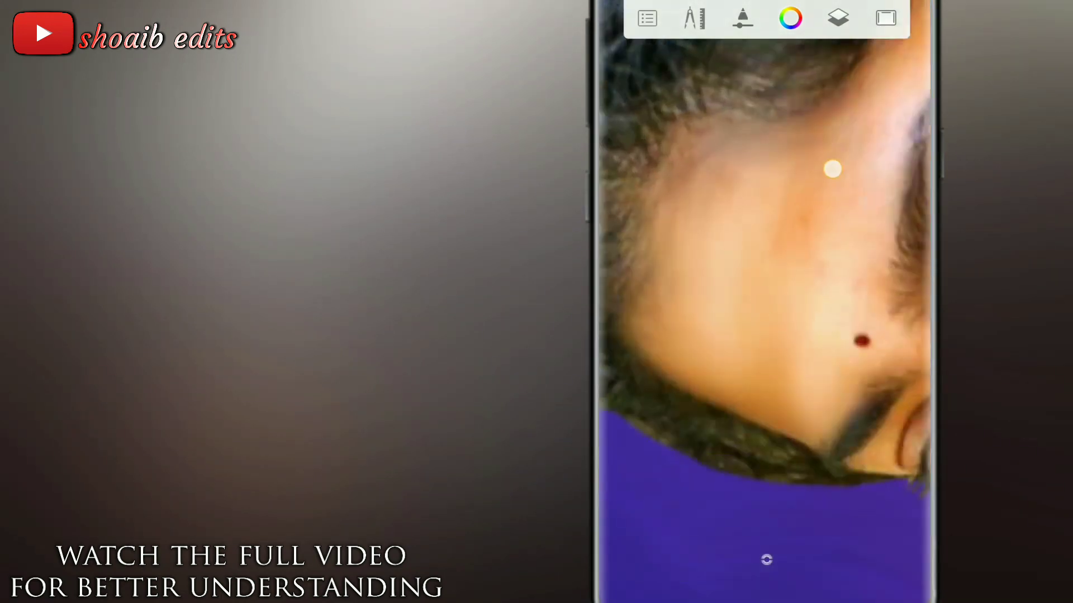
{"action": "left_click_drag", "start_coordinate": [679, 314], "coordinate": [819, 114]}
{"action": "left_click_drag", "start_coordinate": [838, 70], "coordinate": [834, 199]}
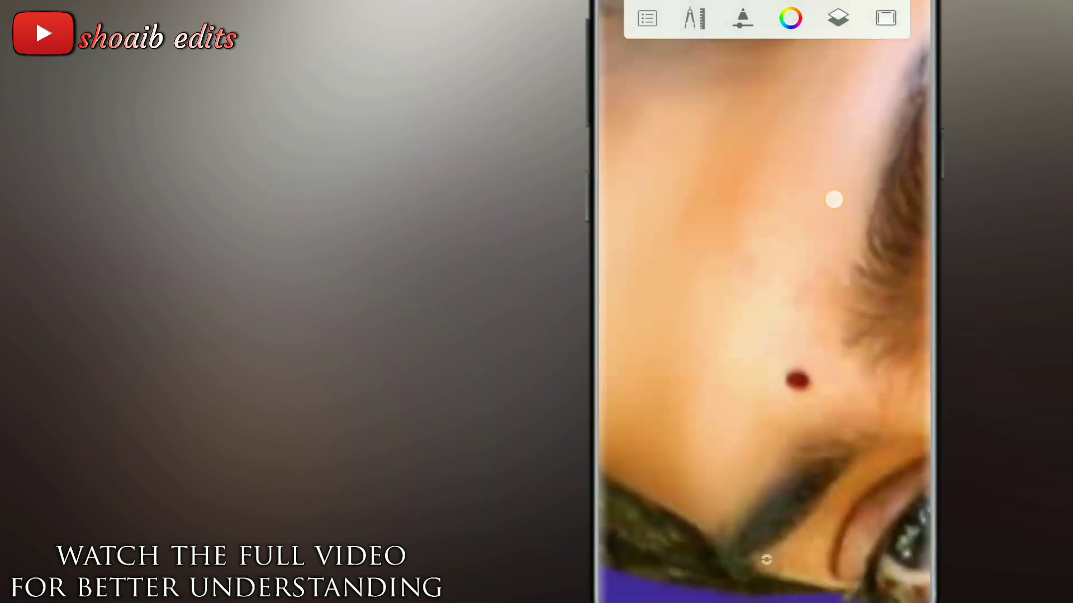
{"action": "left_click_drag", "start_coordinate": [903, 378], "coordinate": [823, 354]}
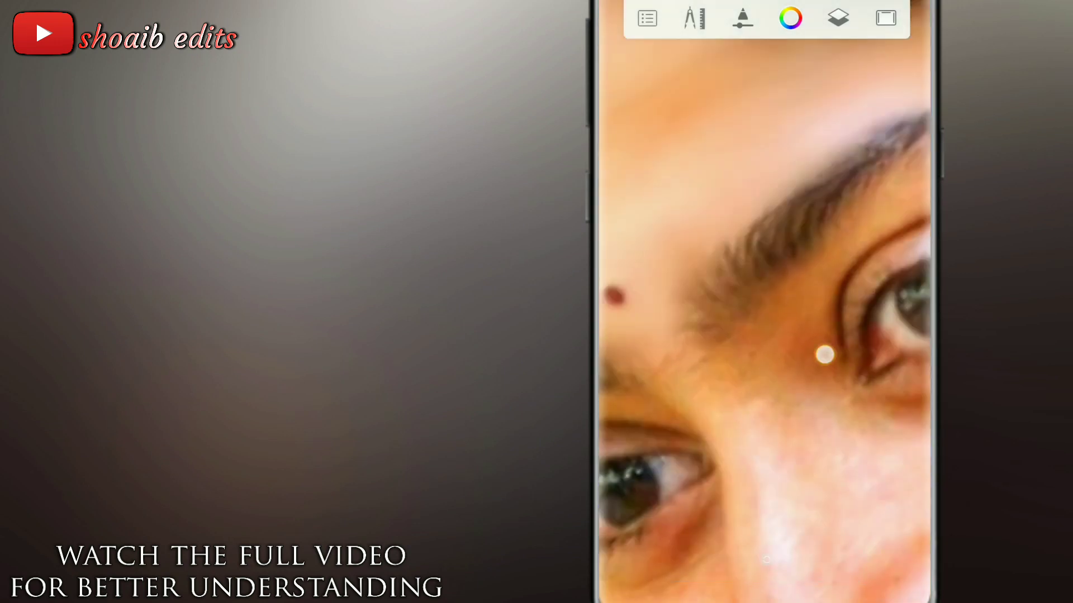
{"action": "left_click_drag", "start_coordinate": [857, 223], "coordinate": [785, 370]}
{"action": "mouse_move", "coordinate": [754, 184]}
{"action": "left_mouse_down"}
{"action": "mouse_move", "coordinate": [646, 237]}
{"action": "mouse_move", "coordinate": [697, 166]}
{"action": "left_mouse_up"}
{"action": "mouse_move", "coordinate": [750, 129]}
{"action": "left_mouse_down"}
{"action": "mouse_move", "coordinate": [704, 218]}
{"action": "mouse_move", "coordinate": [860, 302]}
{"action": "left_mouse_up"}
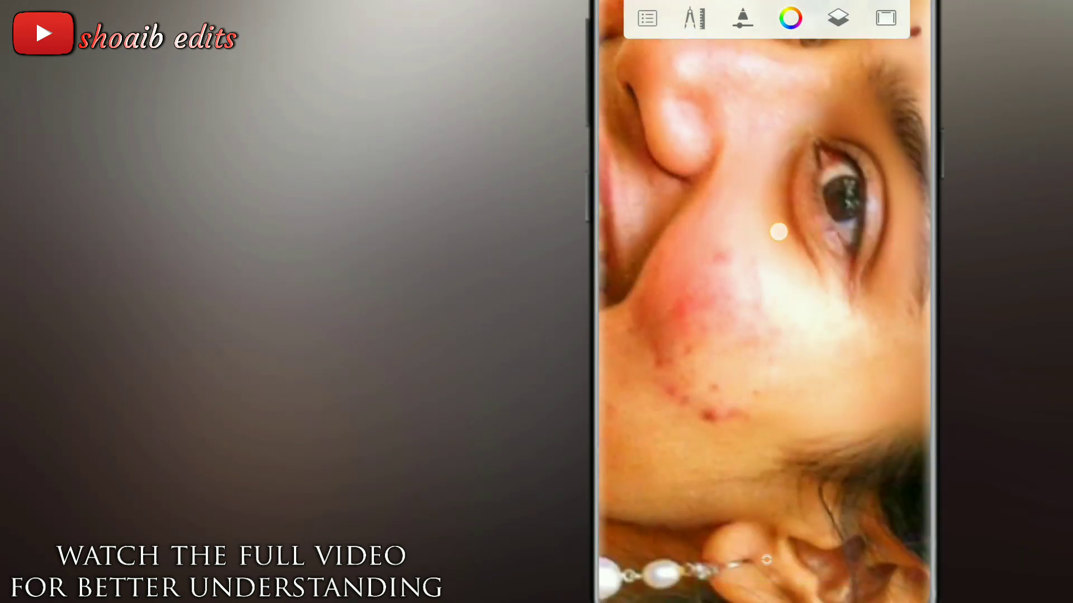
Step: Smooth the cheek, mouth and eye area, sampling skin tone near the eye
{"action": "left_click_drag", "start_coordinate": [782, 279], "coordinate": [741, 201]}
{"action": "left_click_drag", "start_coordinate": [682, 279], "coordinate": [714, 311]}
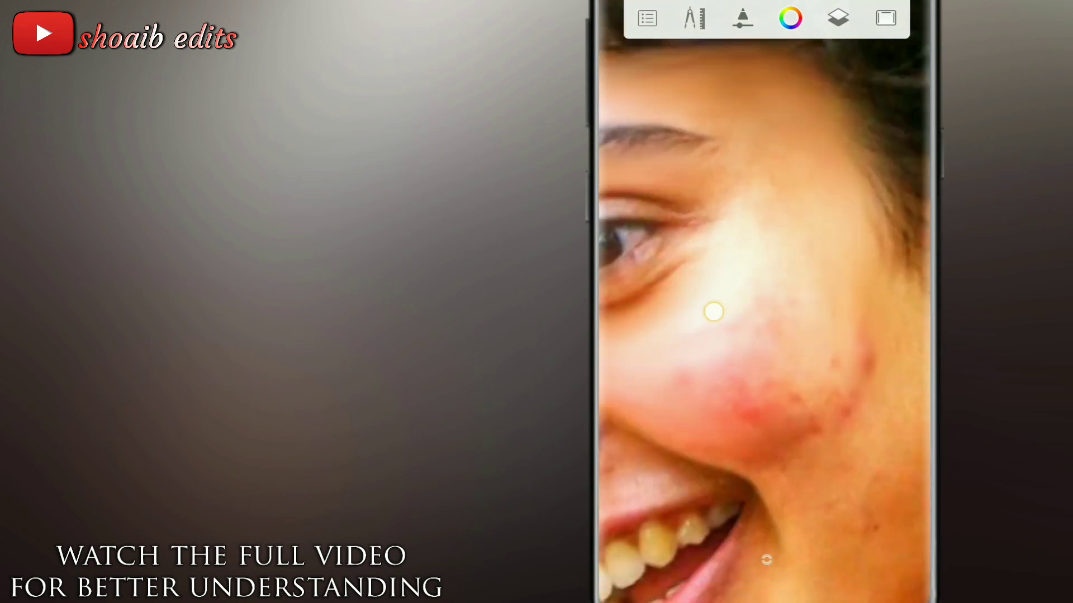
{"action": "left_click_drag", "start_coordinate": [769, 130], "coordinate": [709, 352]}
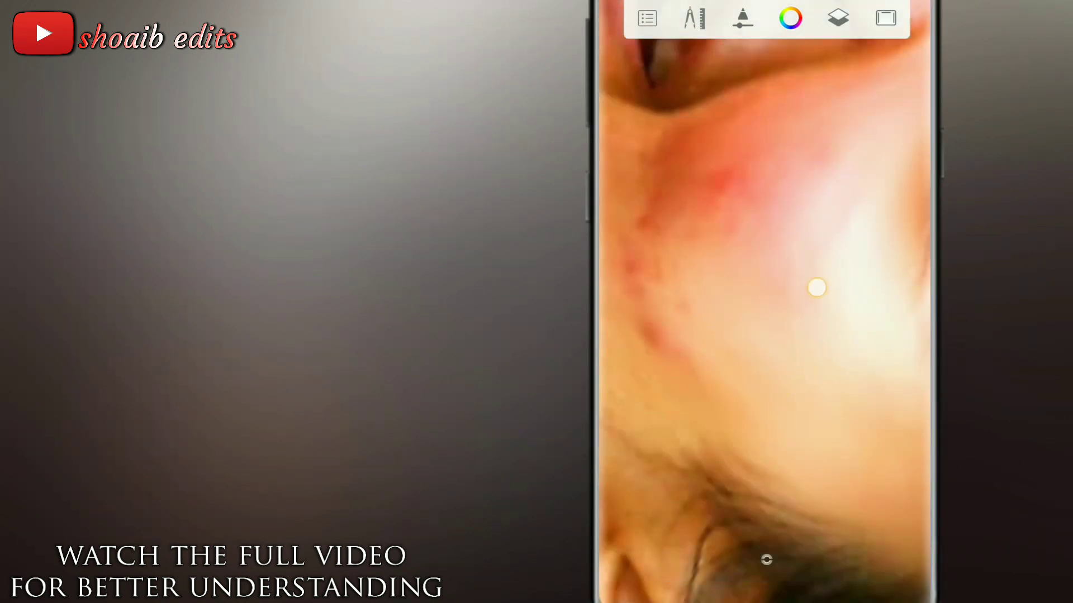
{"action": "left_click_drag", "start_coordinate": [817, 285], "coordinate": [843, 242]}
{"action": "mouse_move", "coordinate": [805, 367]}
{"action": "left_mouse_down"}
{"action": "mouse_move", "coordinate": [689, 256]}
{"action": "mouse_move", "coordinate": [778, 352]}
{"action": "mouse_move", "coordinate": [705, 230]}
{"action": "left_mouse_up"}
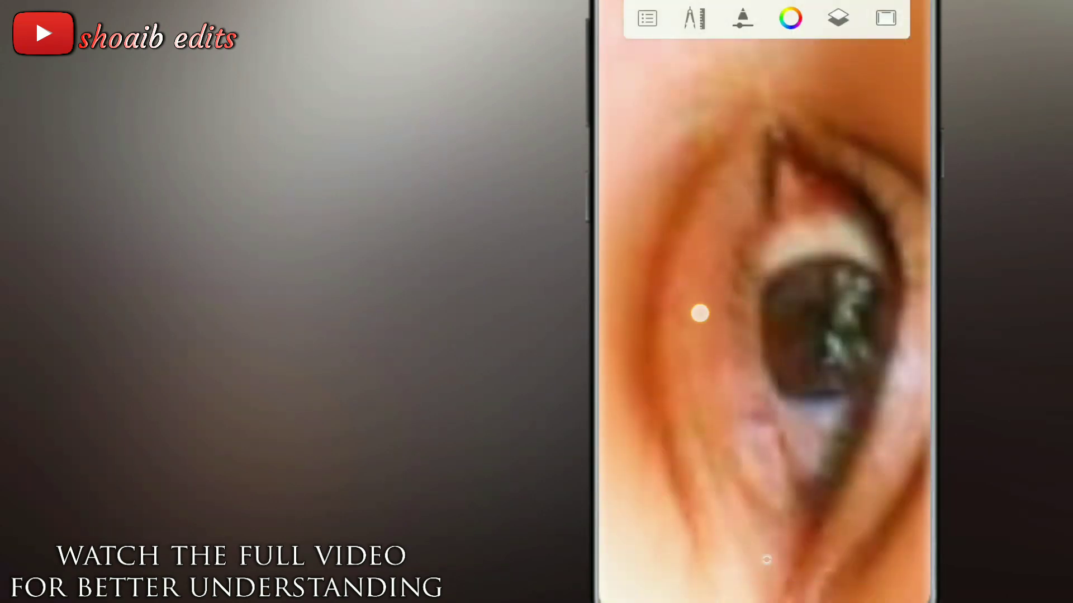
{"action": "left_click_drag", "start_coordinate": [699, 312], "coordinate": [708, 270]}
{"action": "mouse_move", "coordinate": [687, 444]}
{"action": "left_mouse_down"}
{"action": "mouse_move", "coordinate": [759, 335]}
{"action": "mouse_move", "coordinate": [715, 322]}
{"action": "left_mouse_up"}
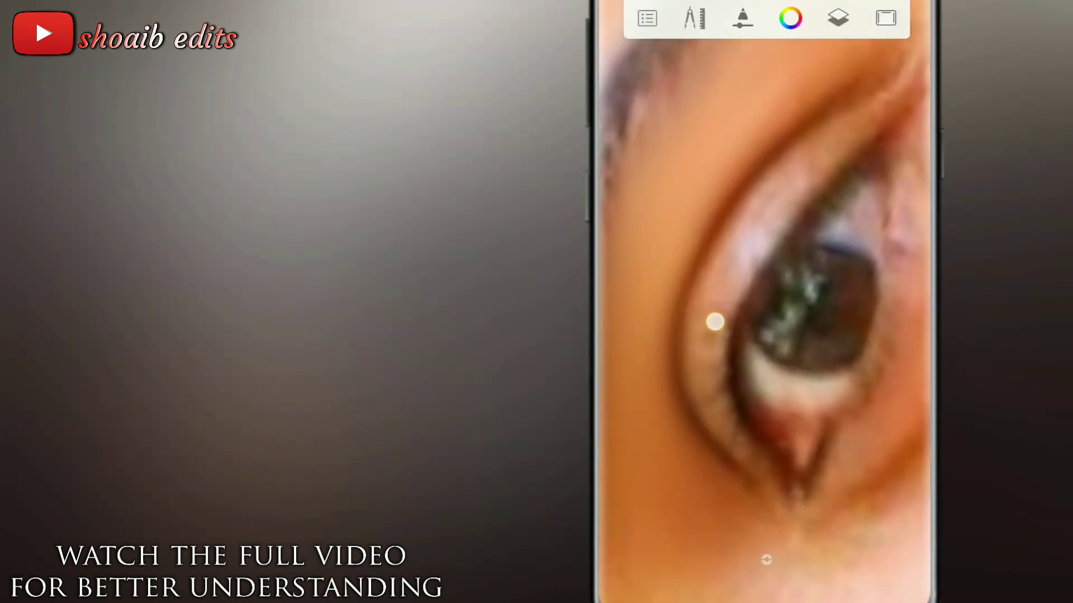
{"action": "left_click_drag", "start_coordinate": [871, 99], "coordinate": [881, 128]}
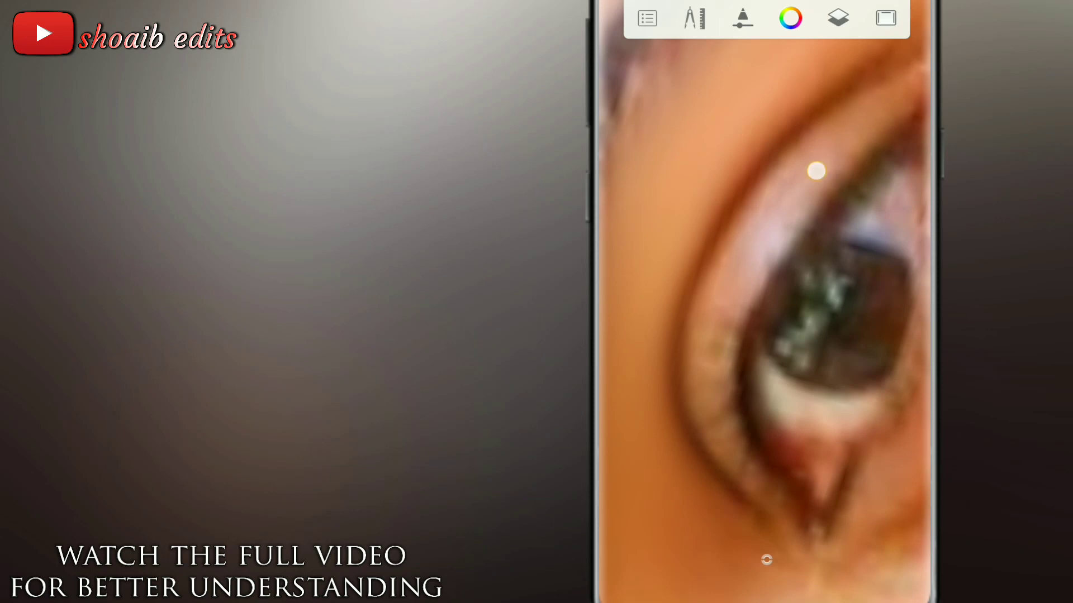
{"action": "left_click_drag", "start_coordinate": [757, 490], "coordinate": [776, 222]}
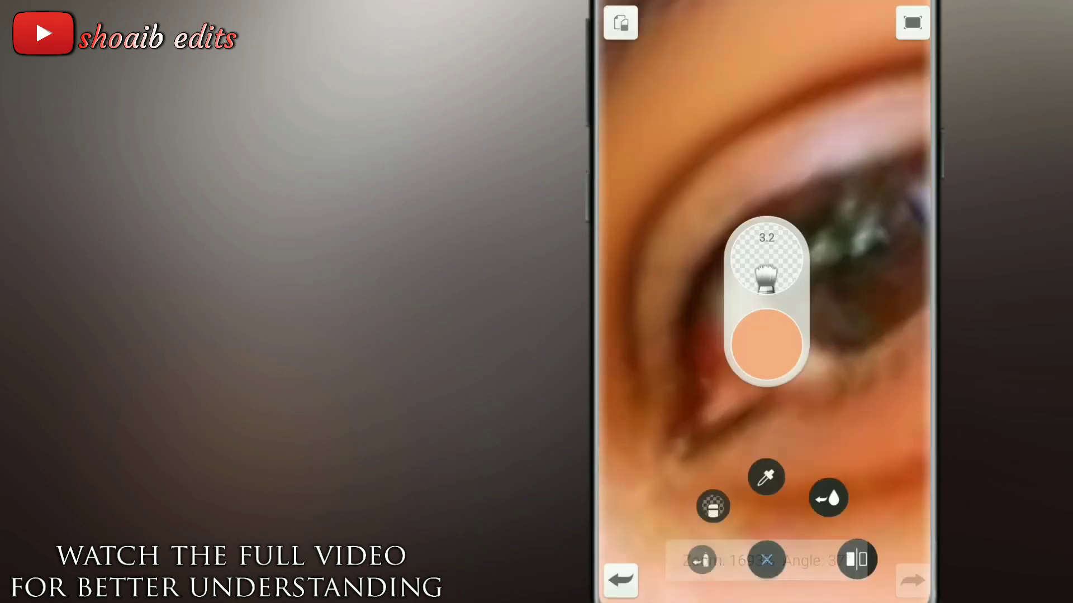
Step: Lower the Smudge brush flow to 7% and shrink its size for fine facial work
{"action": "mouse_move", "coordinate": [752, 288]}
{"action": "left_mouse_down"}
{"action": "mouse_move", "coordinate": [661, 251]}
{"action": "mouse_move", "coordinate": [661, 218]}
{"action": "left_mouse_up"}
{"action": "left_click_drag", "start_coordinate": [766, 559], "coordinate": [767, 243]}
{"action": "left_click_drag", "start_coordinate": [783, 287], "coordinate": [810, 310]}
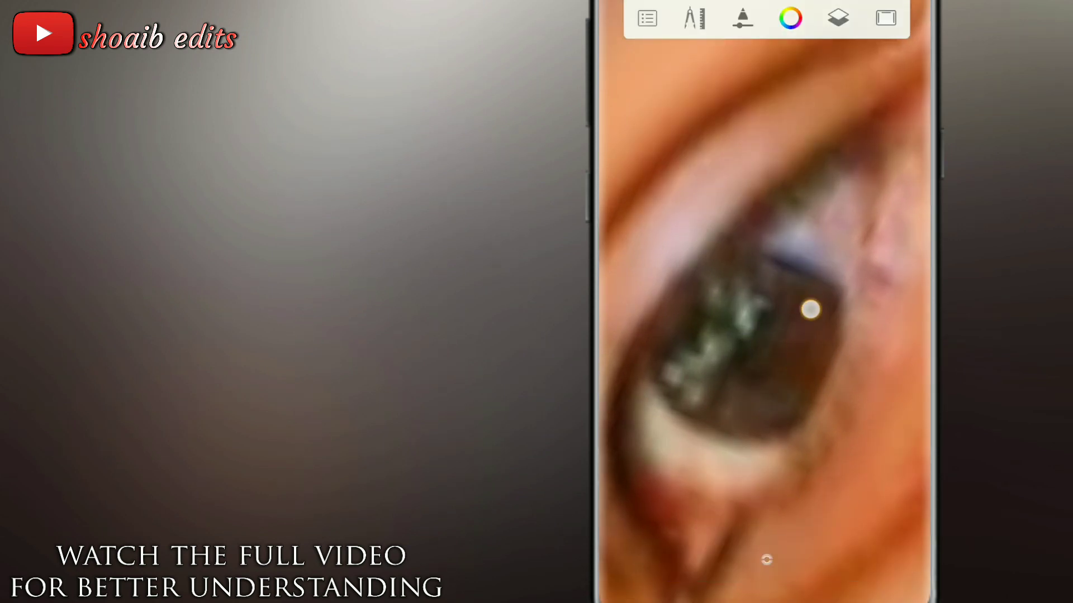
{"action": "mouse_move", "coordinate": [855, 188]}
{"action": "left_mouse_down"}
{"action": "mouse_move", "coordinate": [761, 559]}
{"action": "mouse_move", "coordinate": [779, 283]}
{"action": "mouse_move", "coordinate": [730, 306]}
{"action": "mouse_move", "coordinate": [747, 369]}
{"action": "mouse_move", "coordinate": [869, 282]}
{"action": "left_mouse_up"}
{"action": "mouse_move", "coordinate": [823, 185]}
{"action": "left_mouse_down"}
{"action": "mouse_move", "coordinate": [692, 330]}
{"action": "mouse_move", "coordinate": [788, 378]}
{"action": "left_mouse_up"}
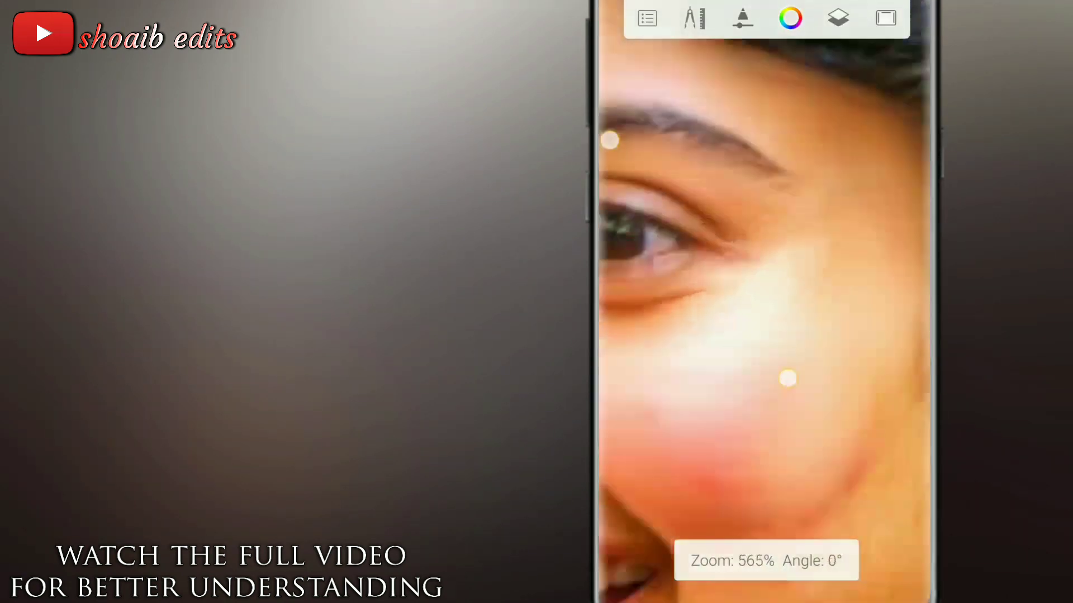
{"action": "mouse_move", "coordinate": [766, 560]}
{"action": "left_mouse_down"}
{"action": "mouse_move", "coordinate": [766, 347]}
{"action": "mouse_move", "coordinate": [814, 211]}
{"action": "left_mouse_up"}
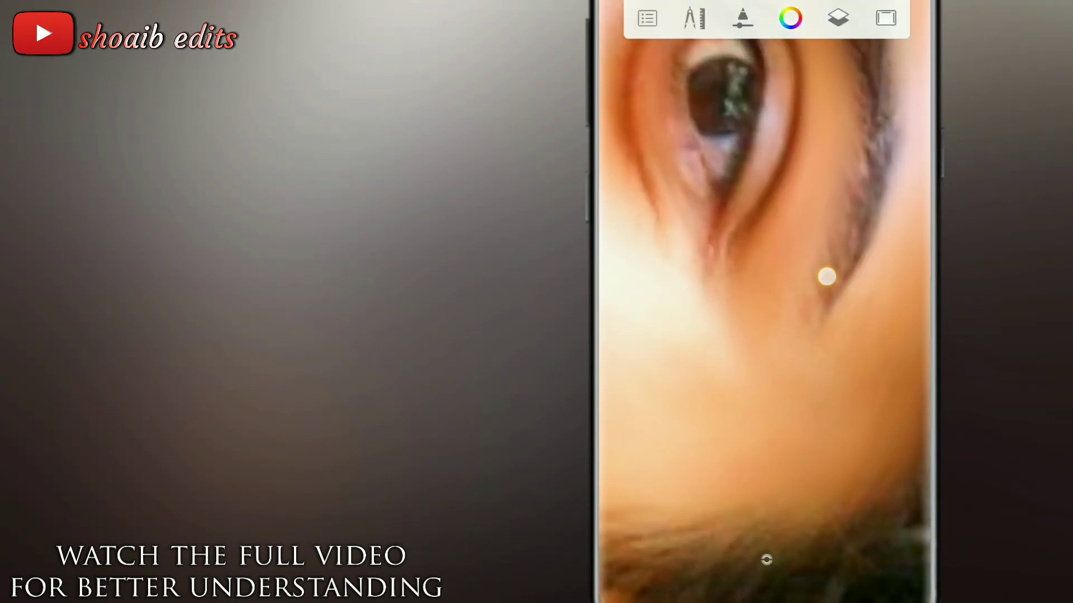
{"action": "mouse_move", "coordinate": [750, 329]}
{"action": "left_mouse_down"}
{"action": "mouse_move", "coordinate": [714, 321]}
{"action": "mouse_move", "coordinate": [694, 276]}
{"action": "mouse_move", "coordinate": [806, 189]}
{"action": "left_mouse_up"}
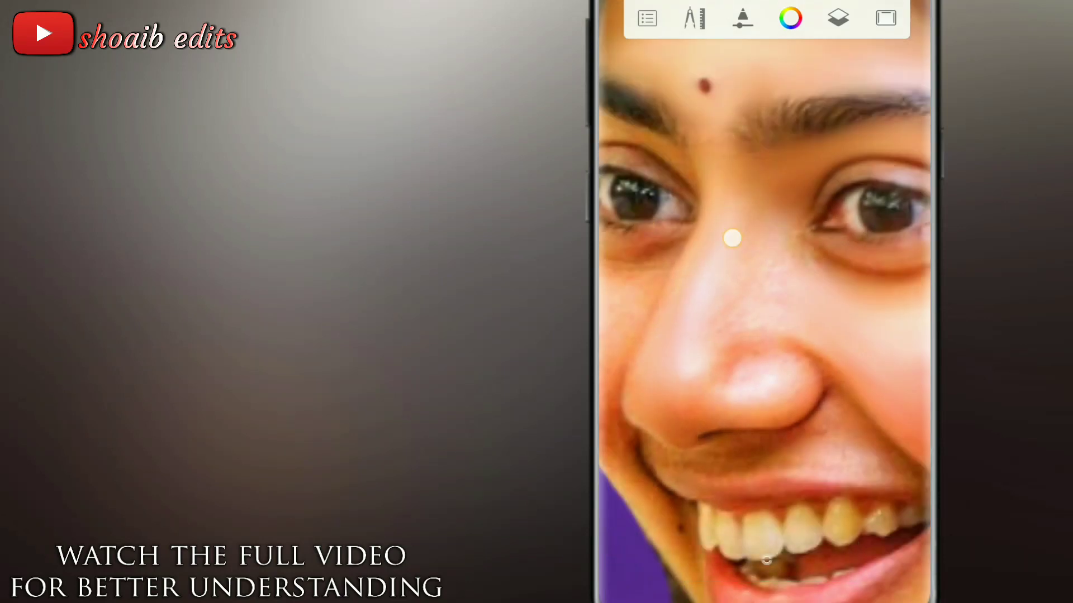
Step: Smudge along the eyelid crease, working around the eye and nose
{"action": "mouse_move", "coordinate": [704, 181]}
{"action": "left_mouse_down"}
{"action": "mouse_move", "coordinate": [809, 272]}
{"action": "mouse_move", "coordinate": [846, 276]}
{"action": "left_mouse_up"}
{"action": "mouse_move", "coordinate": [679, 436]}
{"action": "left_mouse_down"}
{"action": "mouse_move", "coordinate": [757, 363]}
{"action": "mouse_move", "coordinate": [687, 294]}
{"action": "mouse_move", "coordinate": [680, 240]}
{"action": "mouse_move", "coordinate": [696, 305]}
{"action": "mouse_move", "coordinate": [865, 82]}
{"action": "left_mouse_up"}
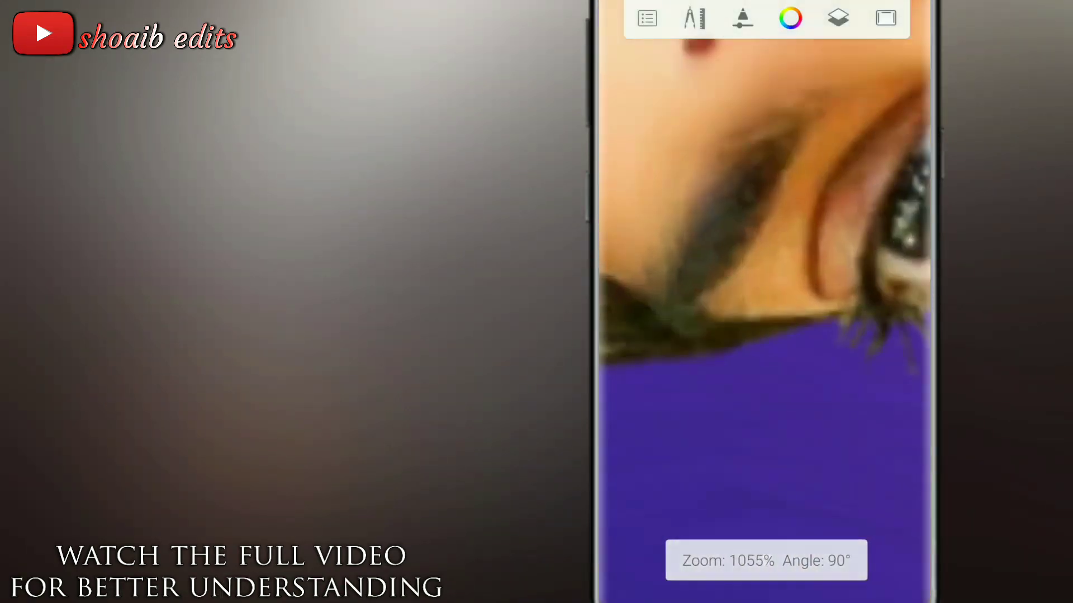
{"action": "left_click_drag", "start_coordinate": [797, 275], "coordinate": [820, 292]}
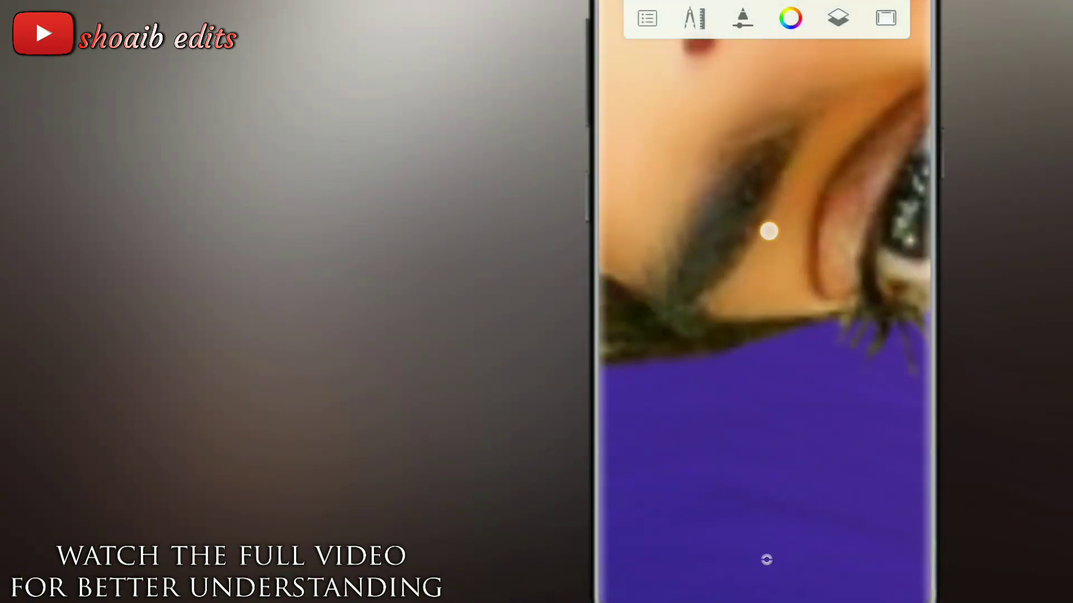
{"action": "mouse_move", "coordinate": [769, 231]}
{"action": "left_mouse_down"}
{"action": "mouse_move", "coordinate": [775, 223]}
{"action": "mouse_move", "coordinate": [739, 254]}
{"action": "mouse_move", "coordinate": [689, 222]}
{"action": "mouse_move", "coordinate": [793, 374]}
{"action": "left_mouse_up"}
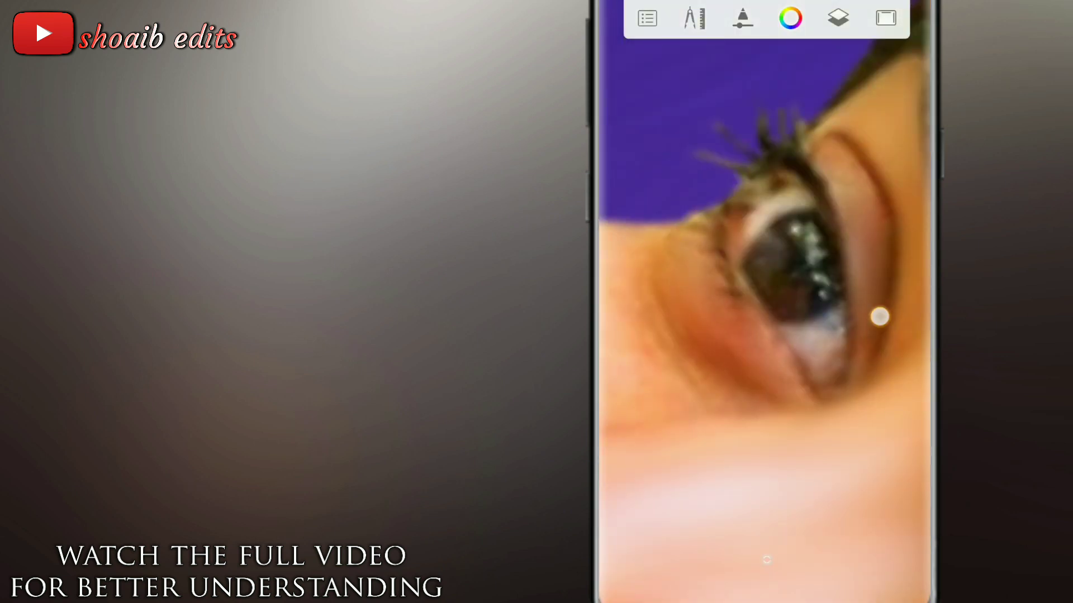
{"action": "mouse_move", "coordinate": [785, 288]}
{"action": "left_mouse_down"}
{"action": "mouse_move", "coordinate": [648, 220]}
{"action": "mouse_move", "coordinate": [900, 271]}
{"action": "left_mouse_up"}
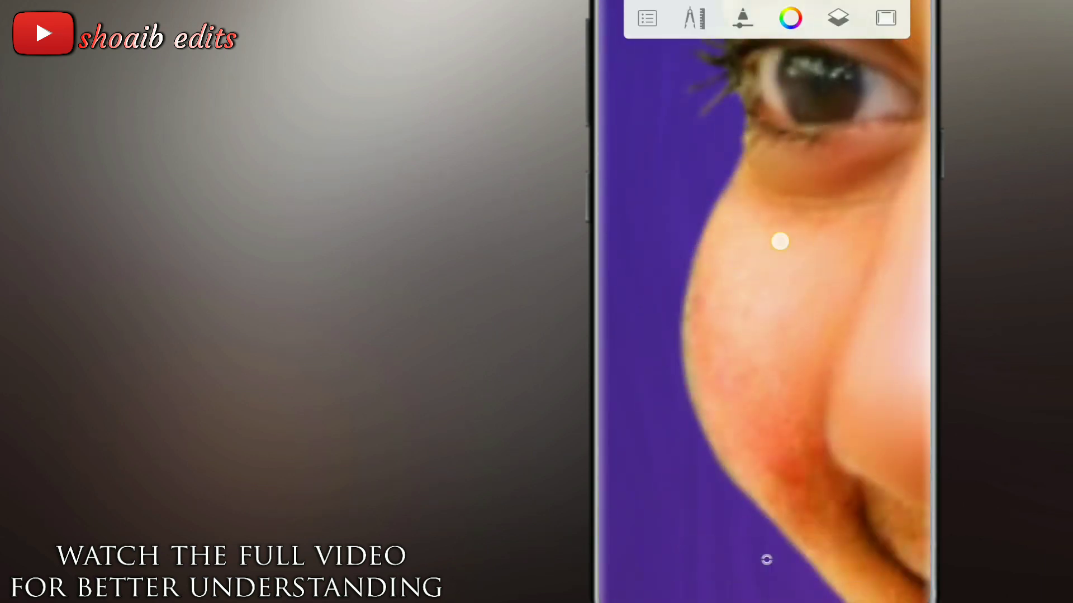
{"action": "mouse_move", "coordinate": [840, 530]}
{"action": "left_mouse_down"}
{"action": "mouse_move", "coordinate": [711, 457]}
{"action": "mouse_move", "coordinate": [820, 212]}
{"action": "left_mouse_up"}
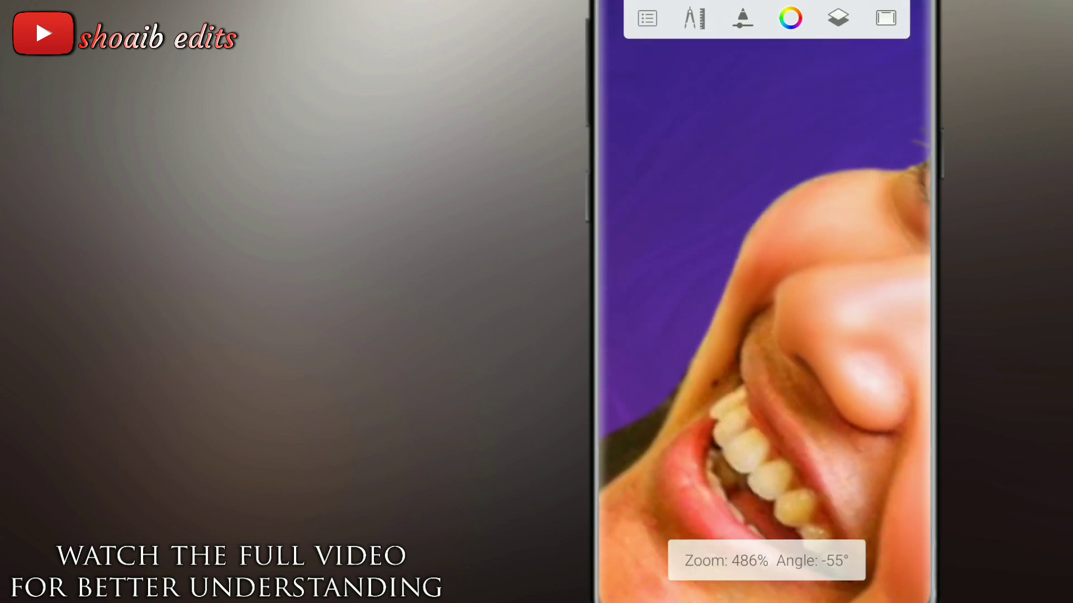
{"action": "mouse_move", "coordinate": [754, 364]}
{"action": "left_mouse_down"}
{"action": "mouse_move", "coordinate": [846, 173]}
{"action": "mouse_move", "coordinate": [794, 424]}
{"action": "left_mouse_up"}
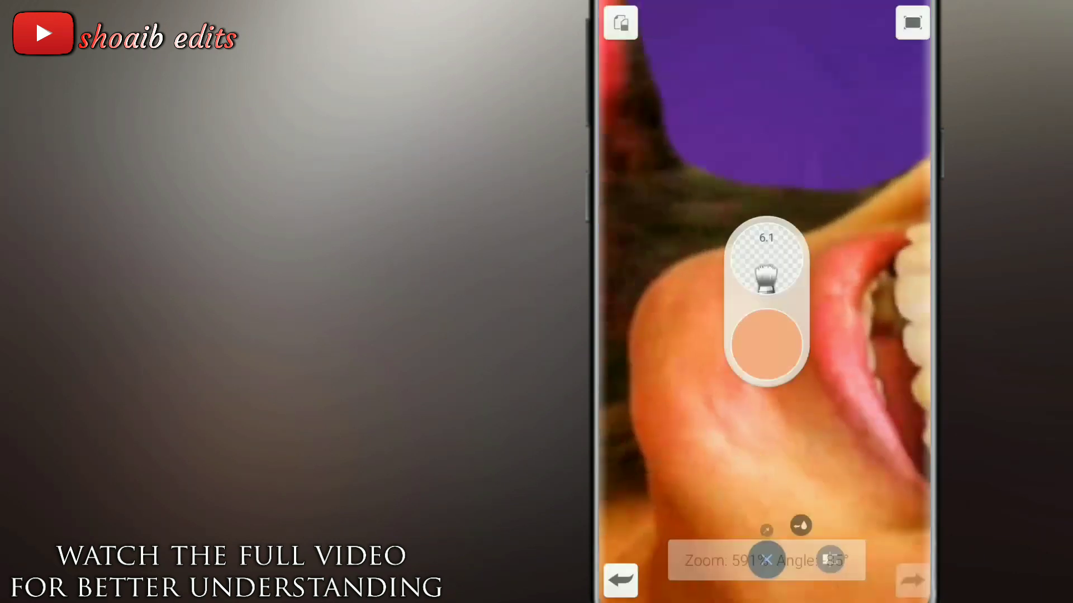
Step: Resize the brush and sample a skin tone from the face beside the mouth
{"action": "left_click_drag", "start_coordinate": [842, 458], "coordinate": [834, 221]}
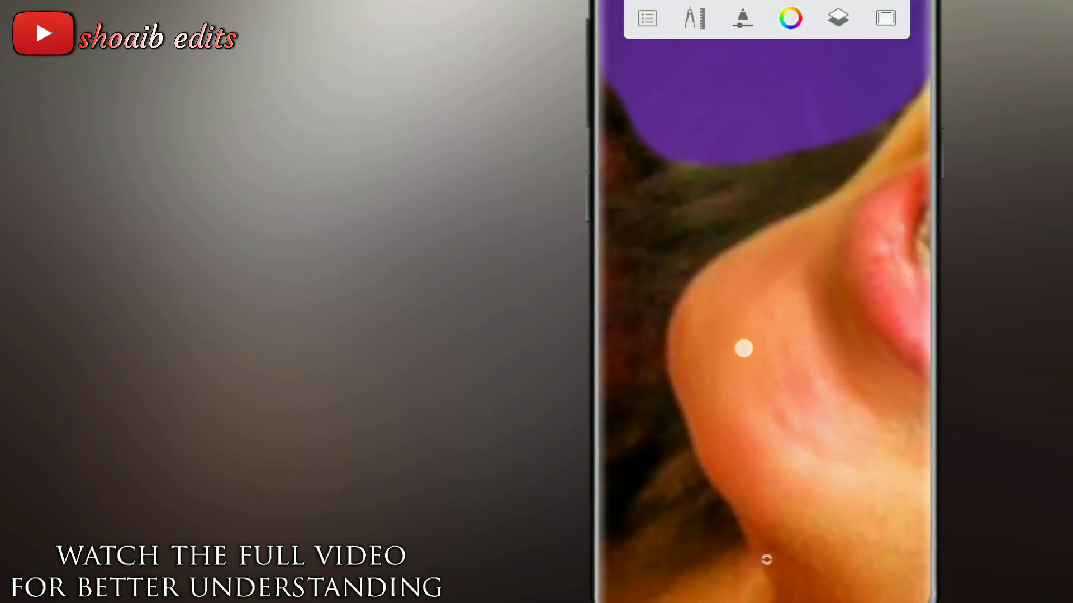
{"action": "left_click_drag", "start_coordinate": [748, 474], "coordinate": [786, 301]}
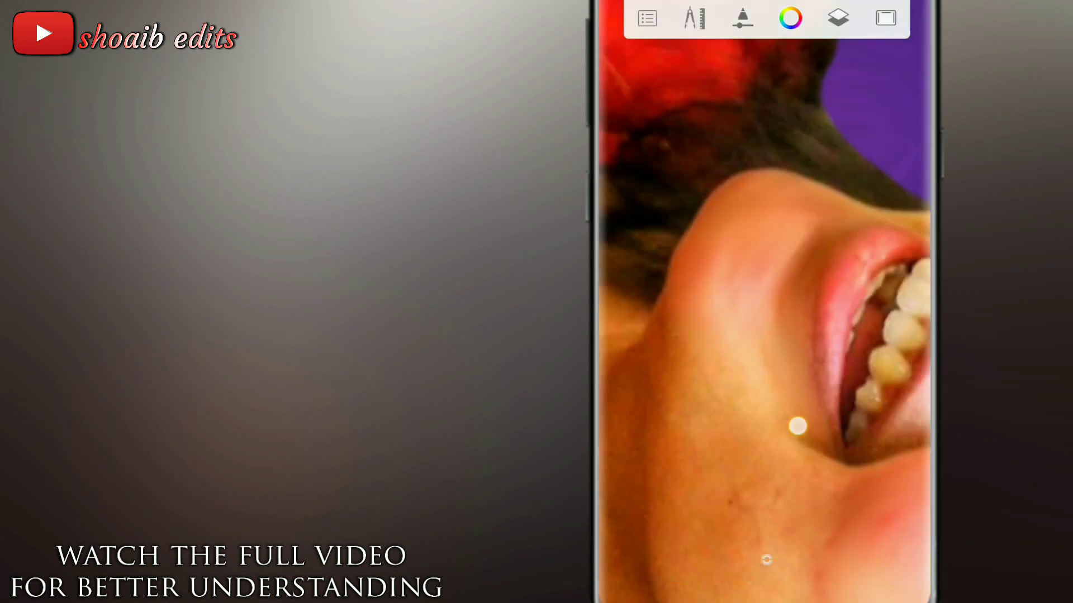
{"action": "left_click_drag", "start_coordinate": [840, 459], "coordinate": [764, 375]}
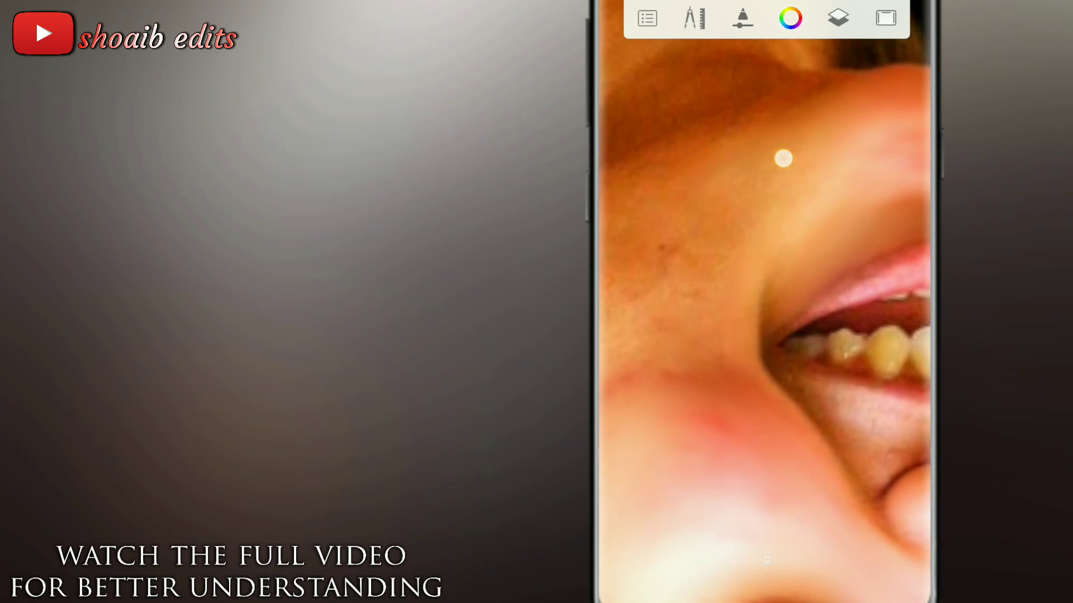
{"action": "left_click_drag", "start_coordinate": [783, 158], "coordinate": [711, 219]}
{"action": "mouse_move", "coordinate": [712, 429]}
{"action": "left_mouse_down"}
{"action": "mouse_move", "coordinate": [881, 249]}
{"action": "mouse_move", "coordinate": [820, 249]}
{"action": "left_mouse_up"}
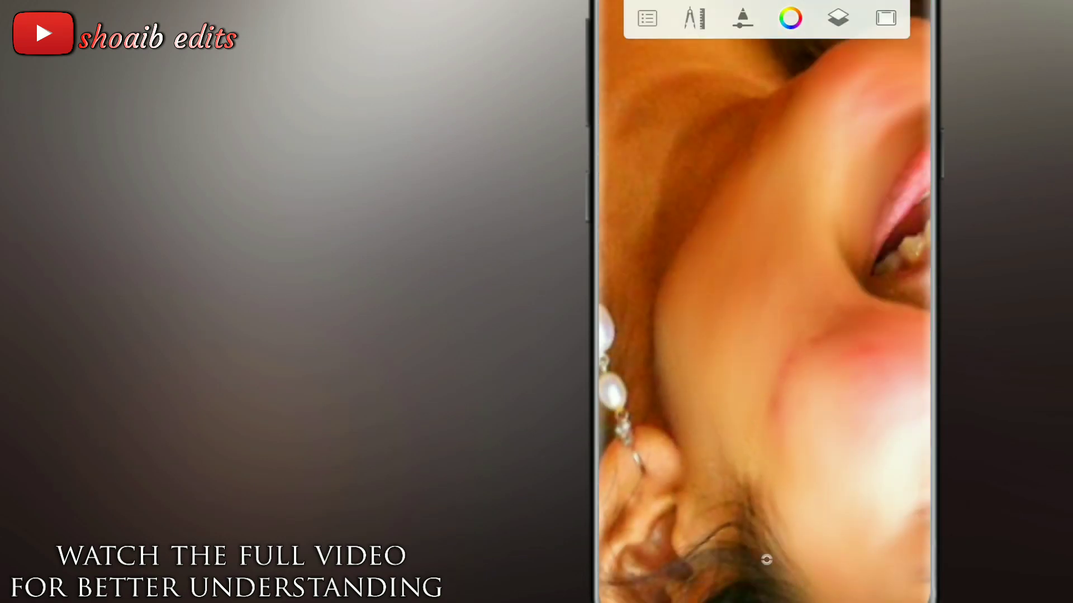
{"action": "left_click_drag", "start_coordinate": [767, 560], "coordinate": [765, 251]}
{"action": "left_click", "coordinate": [766, 313]}
Step: Smudge the lips and teeth up close at brush size 2.0
{"action": "left_click_drag", "start_coordinate": [766, 313], "coordinate": [767, 561]}
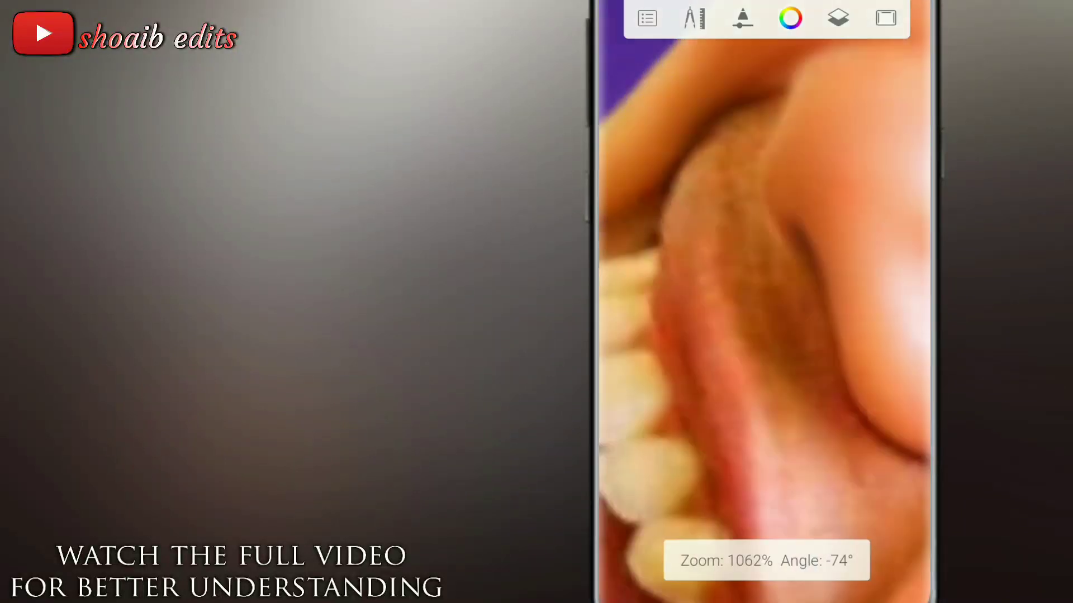
{"action": "left_click_drag", "start_coordinate": [809, 227], "coordinate": [735, 192]}
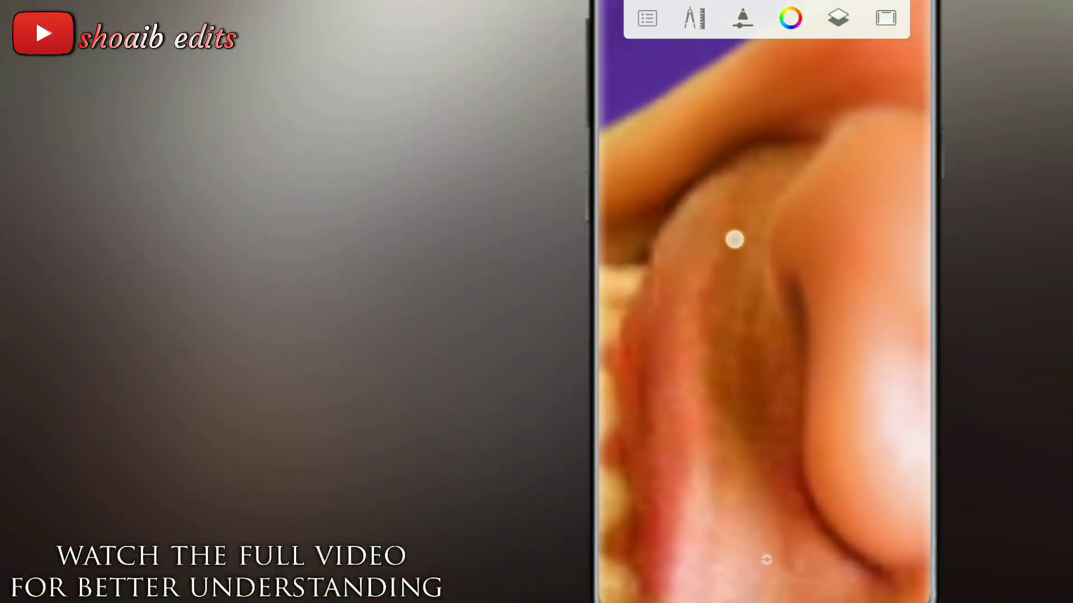
{"action": "left_click_drag", "start_coordinate": [735, 239], "coordinate": [727, 192]}
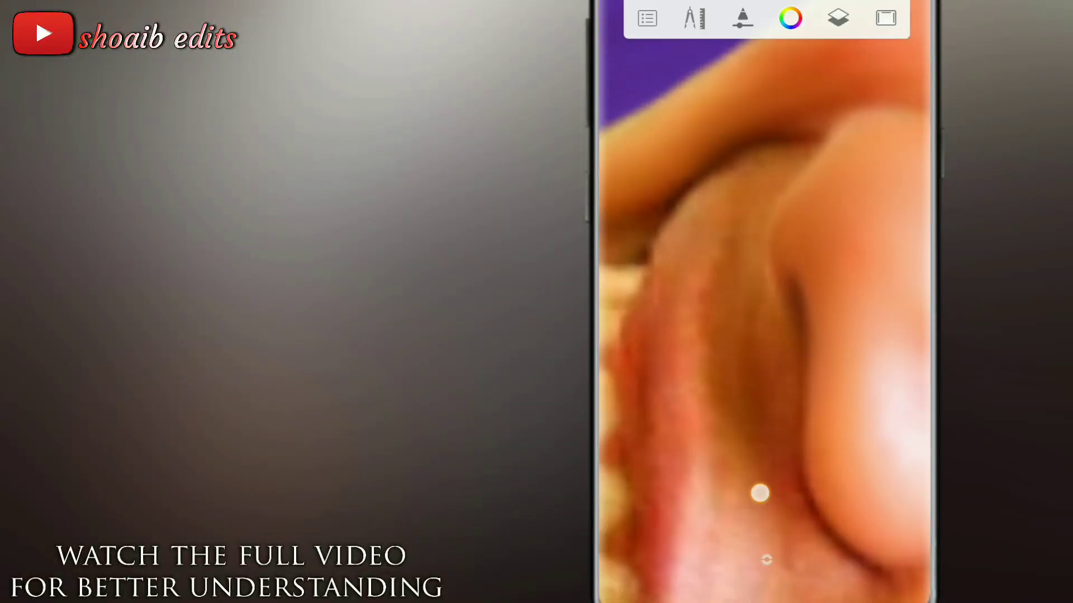
{"action": "left_click_drag", "start_coordinate": [664, 453], "coordinate": [711, 355]}
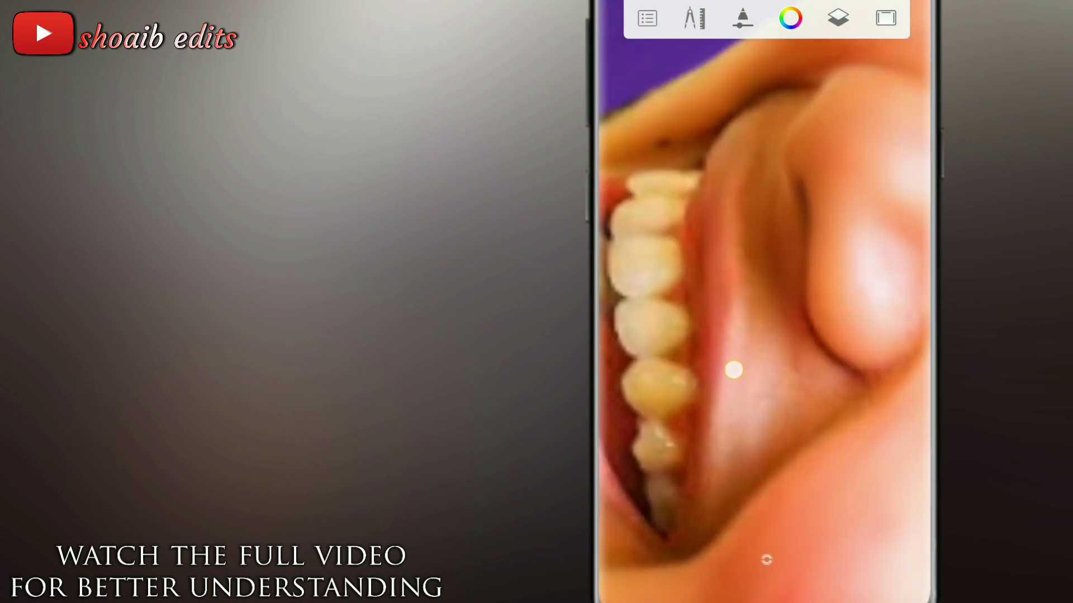
{"action": "left_click_drag", "start_coordinate": [770, 369], "coordinate": [810, 288]}
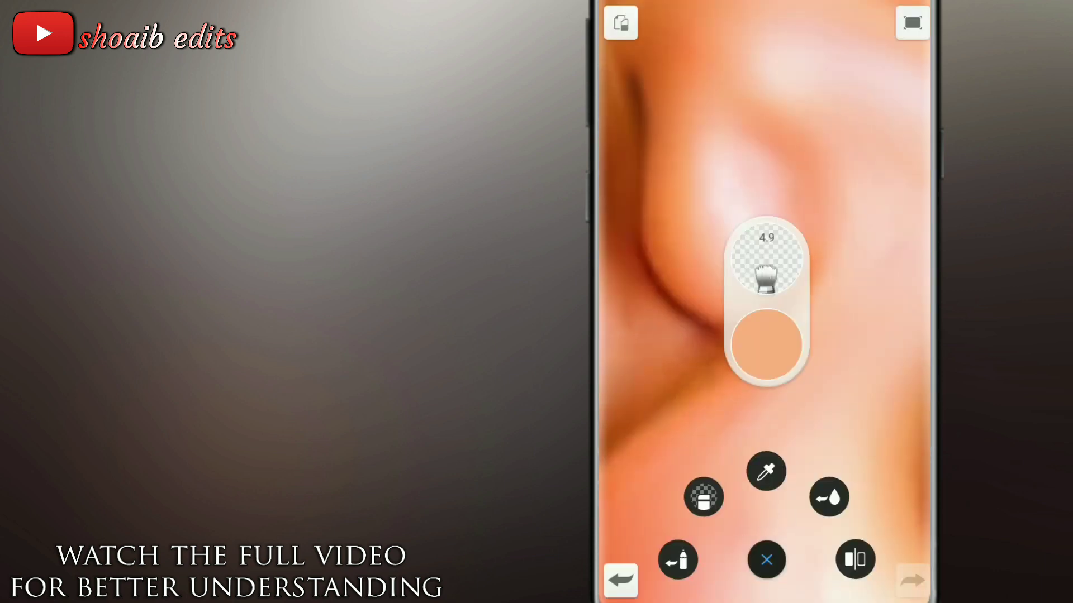
{"action": "mouse_move", "coordinate": [823, 188]}
{"action": "left_mouse_down"}
{"action": "mouse_move", "coordinate": [812, 347]}
{"action": "mouse_move", "coordinate": [766, 287]}
{"action": "left_mouse_up"}
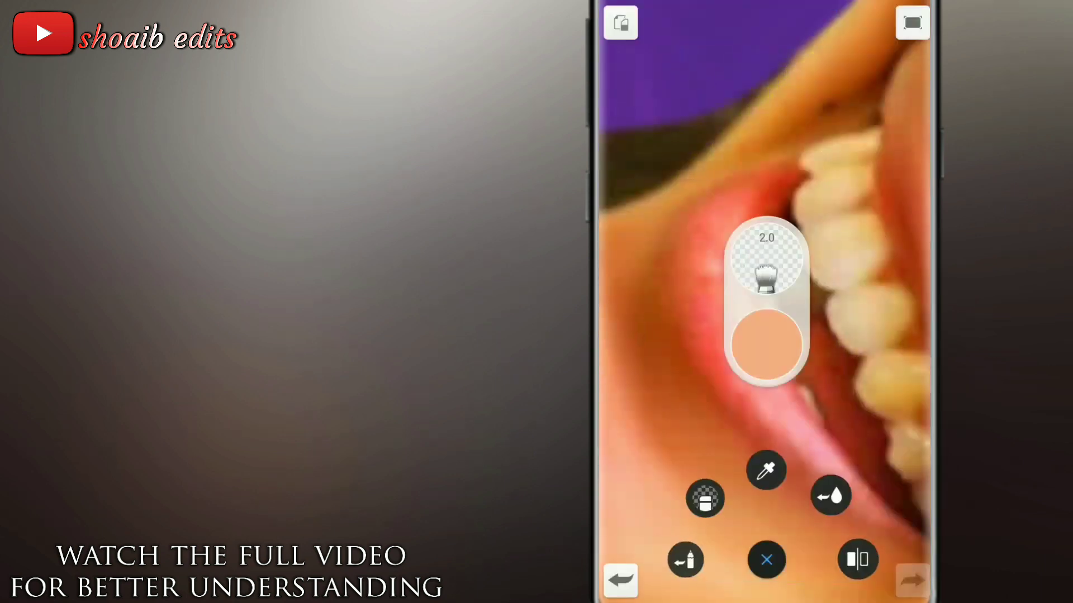
{"action": "left_click", "coordinate": [747, 395]}
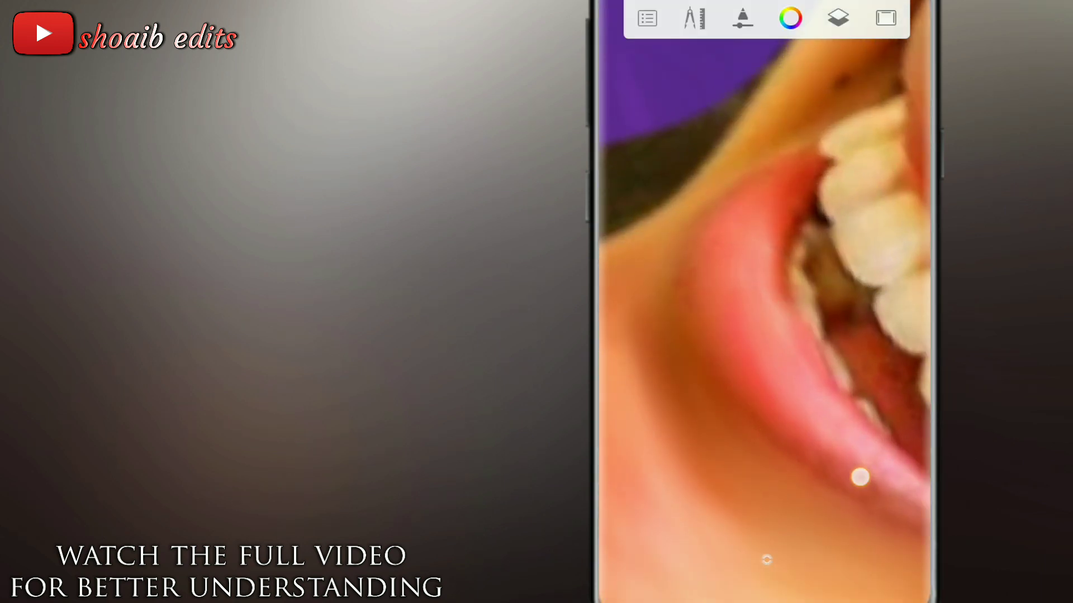
{"action": "mouse_move", "coordinate": [860, 477]}
{"action": "left_mouse_down"}
{"action": "mouse_move", "coordinate": [788, 450]}
{"action": "mouse_move", "coordinate": [869, 391]}
{"action": "mouse_move", "coordinate": [730, 268]}
{"action": "left_mouse_up"}
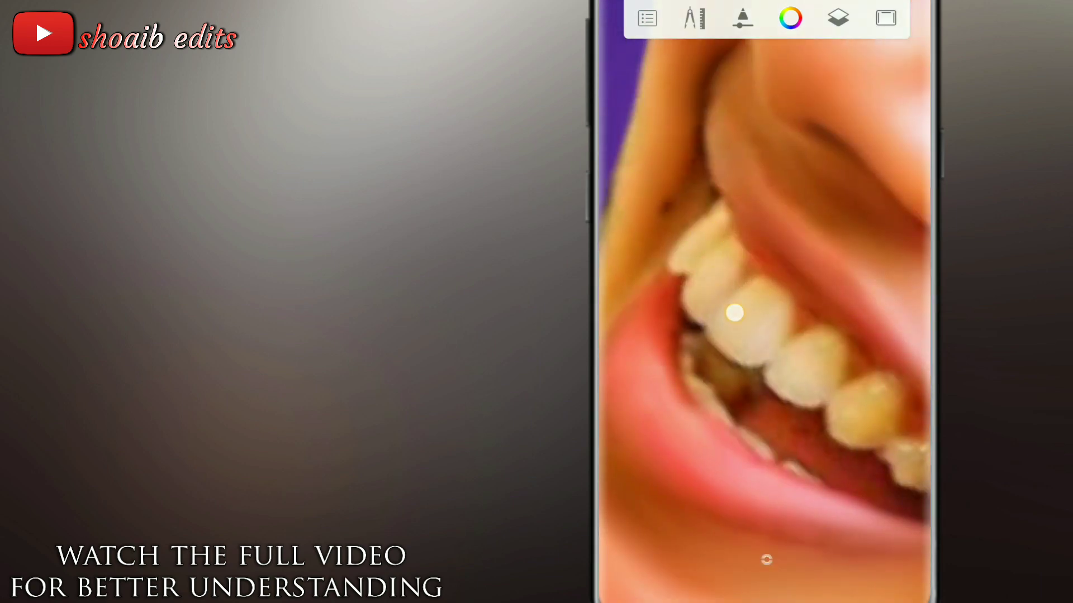
{"action": "left_click_drag", "start_coordinate": [807, 397], "coordinate": [824, 463]}
{"action": "mouse_move", "coordinate": [744, 381]}
{"action": "left_mouse_down"}
{"action": "mouse_move", "coordinate": [771, 290]}
{"action": "mouse_move", "coordinate": [692, 288]}
{"action": "mouse_move", "coordinate": [809, 332]}
{"action": "mouse_move", "coordinate": [683, 351]}
{"action": "left_mouse_up"}
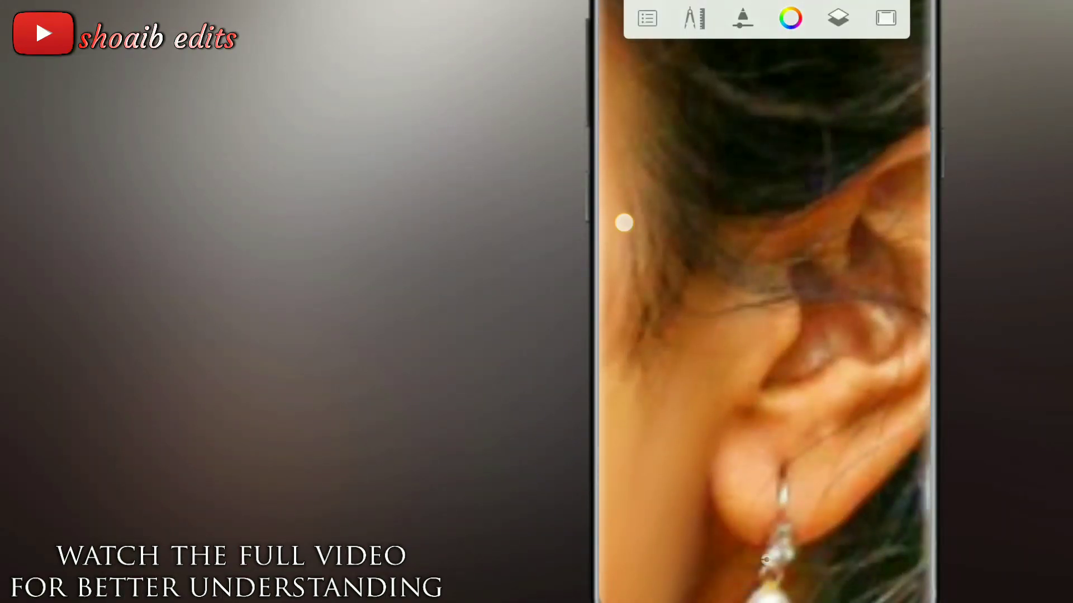
Step: Smudge the skin around the left woman's ear
{"action": "mouse_move", "coordinate": [624, 223]}
{"action": "left_mouse_down"}
{"action": "mouse_move", "coordinate": [725, 339]}
{"action": "mouse_move", "coordinate": [654, 354]}
{"action": "mouse_move", "coordinate": [783, 259]}
{"action": "mouse_move", "coordinate": [769, 242]}
{"action": "mouse_move", "coordinate": [761, 175]}
{"action": "left_mouse_up"}
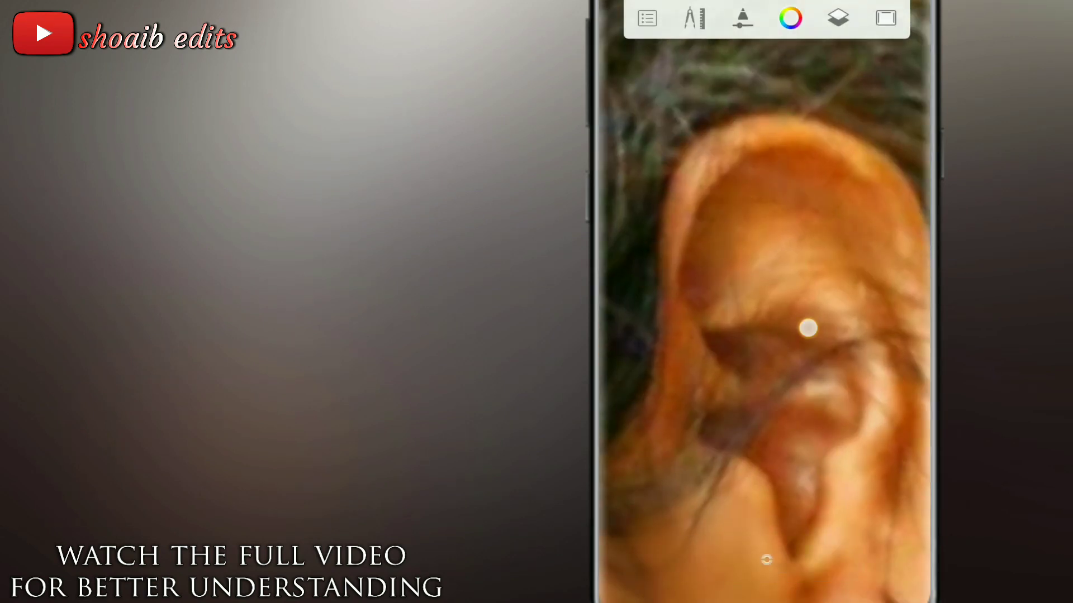
{"action": "mouse_move", "coordinate": [781, 254]}
{"action": "left_mouse_down"}
{"action": "mouse_move", "coordinate": [842, 441]}
{"action": "mouse_move", "coordinate": [765, 364]}
{"action": "left_mouse_up"}
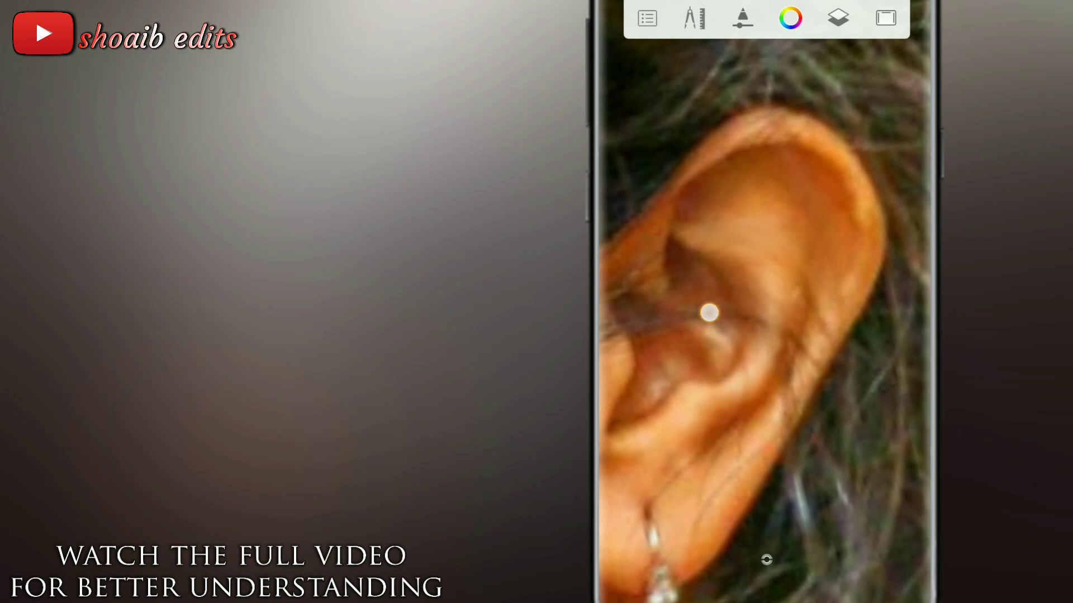
{"action": "left_click_drag", "start_coordinate": [676, 287], "coordinate": [811, 360]}
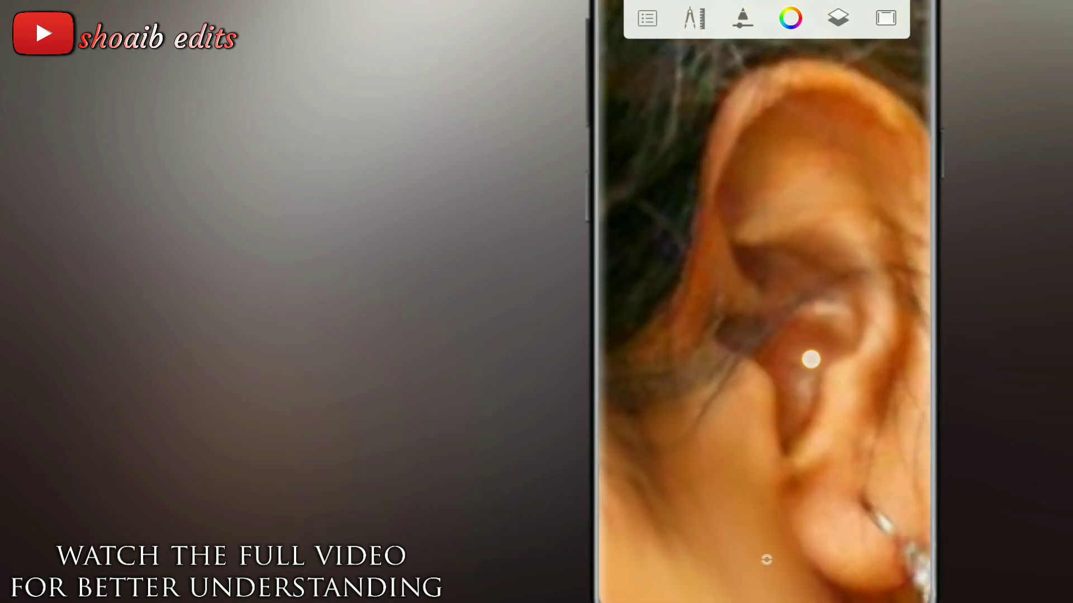
{"action": "left_click_drag", "start_coordinate": [899, 318], "coordinate": [855, 260]}
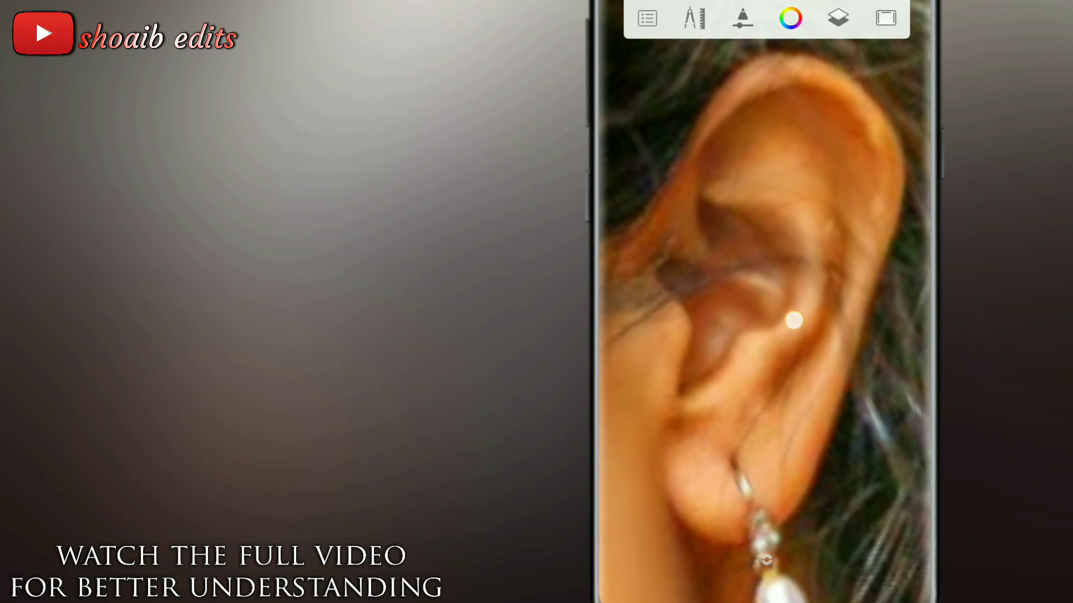
{"action": "left_click_drag", "start_coordinate": [801, 416], "coordinate": [747, 491]}
{"action": "left_click_drag", "start_coordinate": [756, 266], "coordinate": [797, 420]}
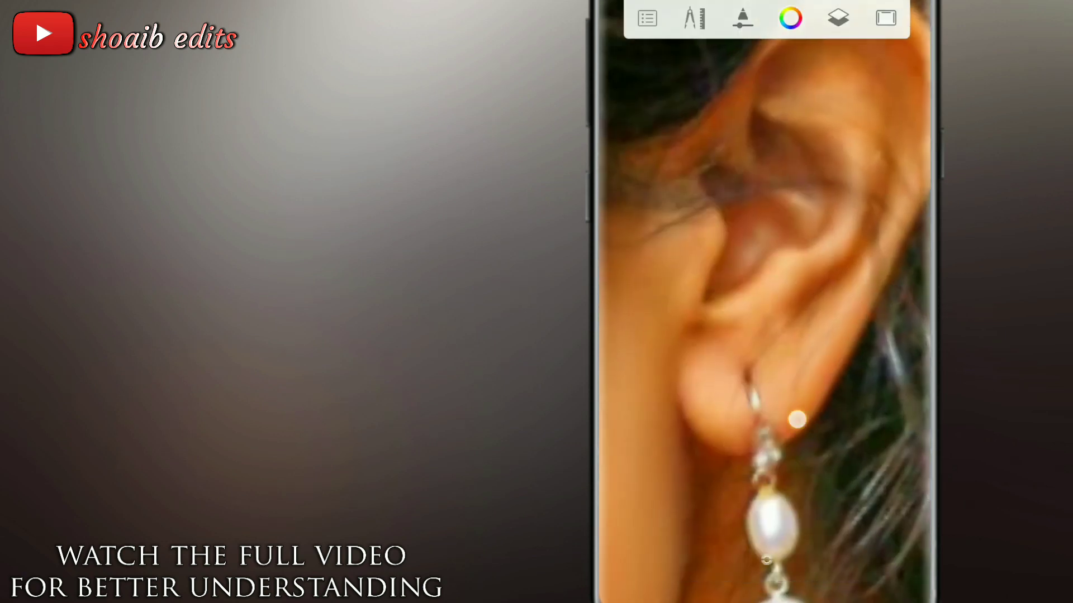
{"action": "left_click_drag", "start_coordinate": [793, 380], "coordinate": [659, 247]}
{"action": "mouse_move", "coordinate": [855, 263]}
{"action": "left_mouse_down"}
{"action": "mouse_move", "coordinate": [650, 352]}
{"action": "mouse_move", "coordinate": [759, 562]}
{"action": "left_mouse_up"}
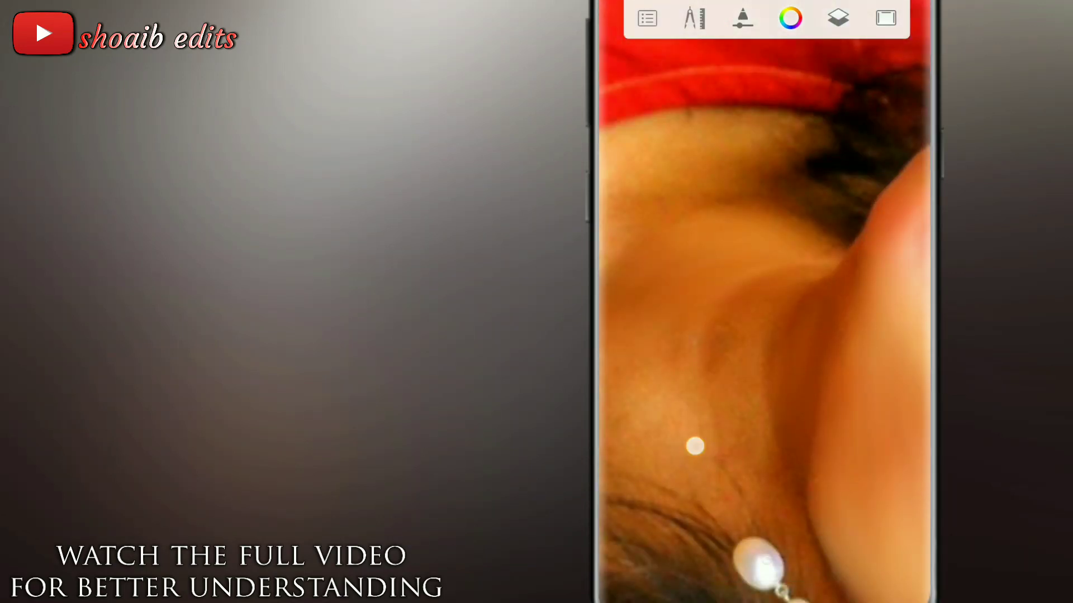
Step: Smooth the neck skin beside the red top, below the pearl earring
{"action": "mouse_move", "coordinate": [695, 446]}
{"action": "left_mouse_down"}
{"action": "mouse_move", "coordinate": [778, 412]}
{"action": "mouse_move", "coordinate": [754, 354]}
{"action": "mouse_move", "coordinate": [742, 357]}
{"action": "left_mouse_up"}
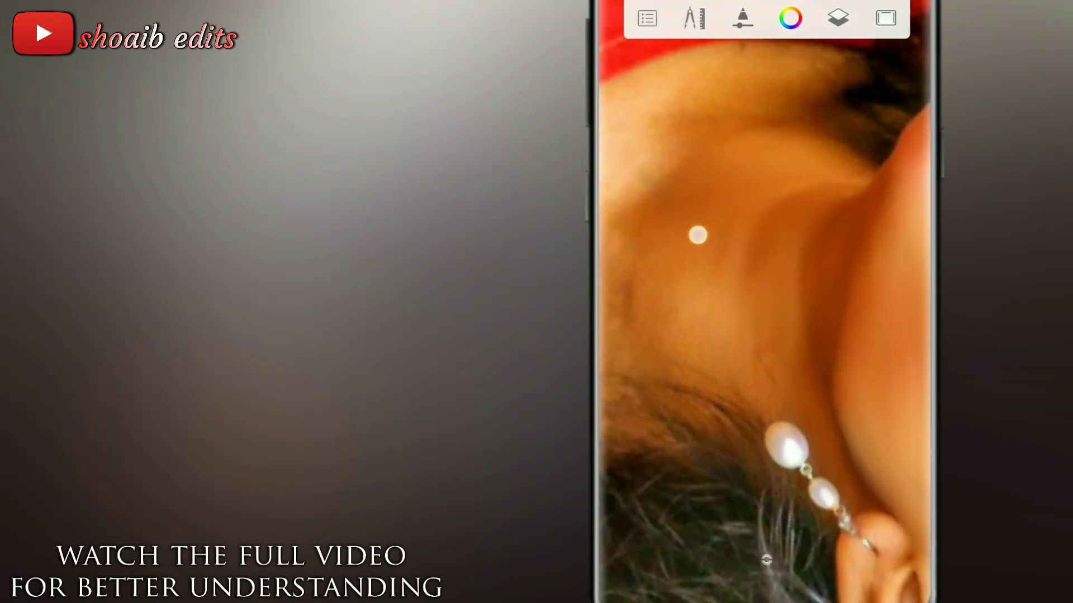
{"action": "mouse_move", "coordinate": [698, 235]}
{"action": "left_mouse_down"}
{"action": "mouse_move", "coordinate": [662, 273]}
{"action": "mouse_move", "coordinate": [643, 257]}
{"action": "left_mouse_up"}
{"action": "left_click_drag", "start_coordinate": [766, 233], "coordinate": [647, 265]}
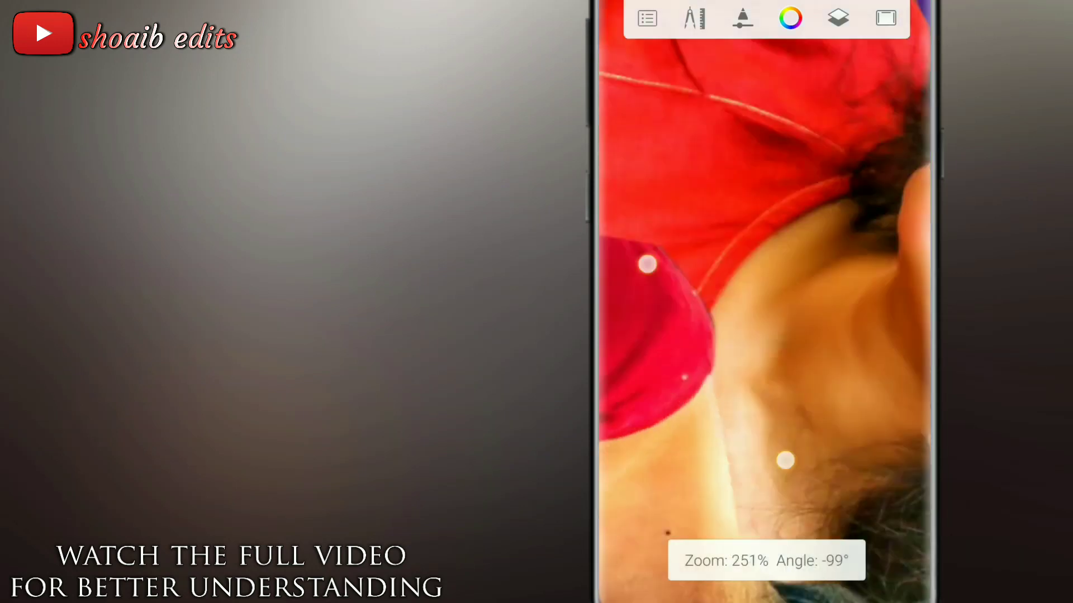
{"action": "left_click_drag", "start_coordinate": [785, 460], "coordinate": [762, 473]}
{"action": "mouse_move", "coordinate": [833, 430]}
{"action": "left_mouse_down"}
{"action": "mouse_move", "coordinate": [735, 426]}
{"action": "mouse_move", "coordinate": [797, 388]}
{"action": "mouse_move", "coordinate": [660, 262]}
{"action": "mouse_move", "coordinate": [756, 363]}
{"action": "mouse_move", "coordinate": [790, 486]}
{"action": "mouse_move", "coordinate": [766, 558]}
{"action": "mouse_move", "coordinate": [638, 207]}
{"action": "mouse_move", "coordinate": [628, 213]}
{"action": "left_mouse_up"}
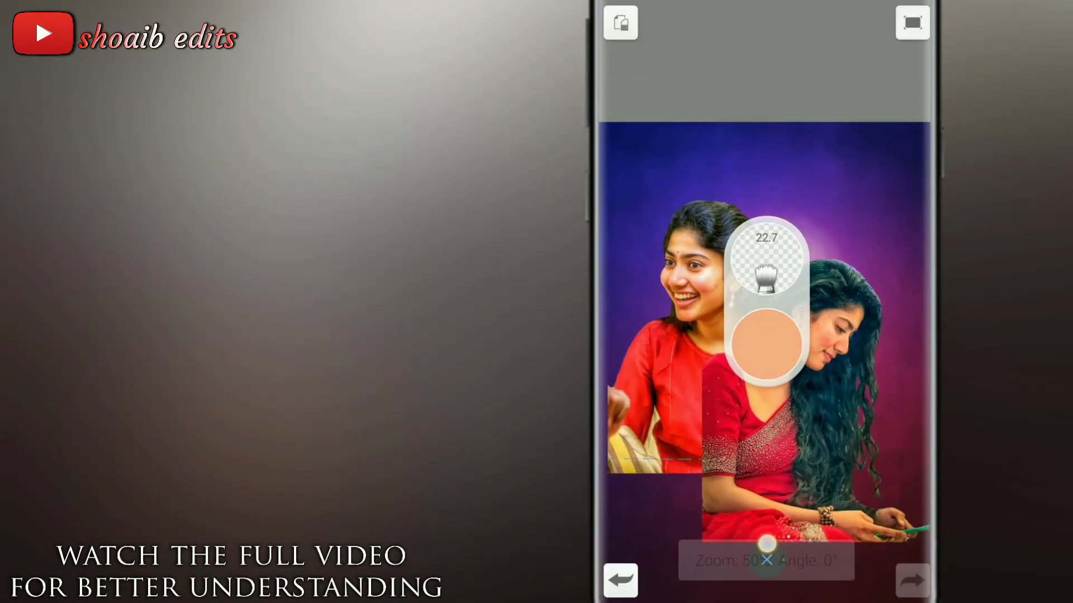
Step: Make the right woman's layer active and sample her skin tone
{"action": "left_click", "coordinate": [838, 17]}
{"action": "left_click", "coordinate": [892, 190]}
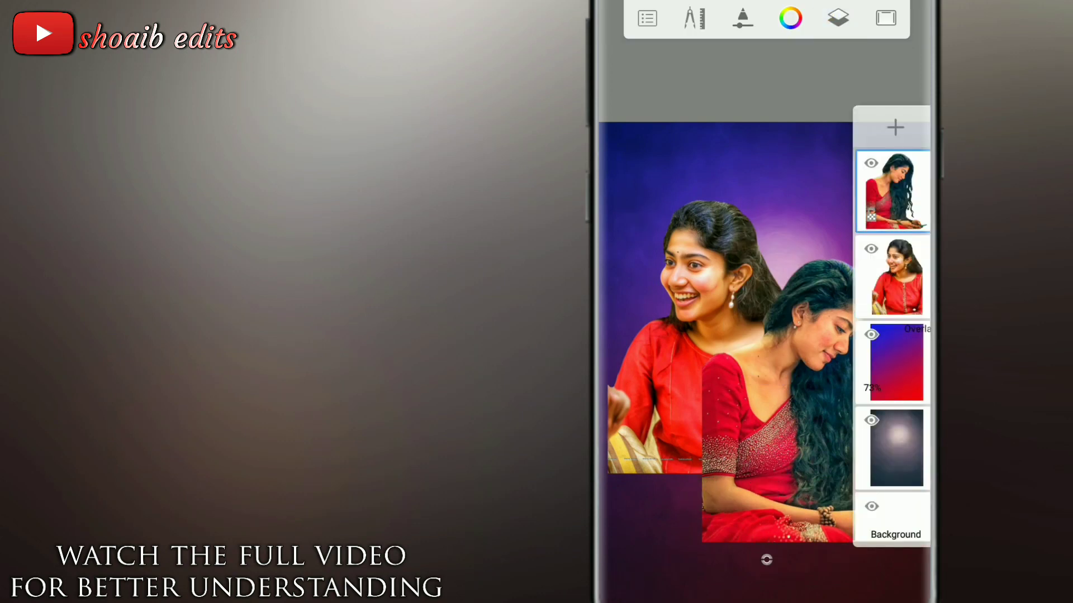
{"action": "left_click", "coordinate": [727, 167]}
{"action": "left_click", "coordinate": [767, 344]}
{"action": "left_click", "coordinate": [870, 72]}
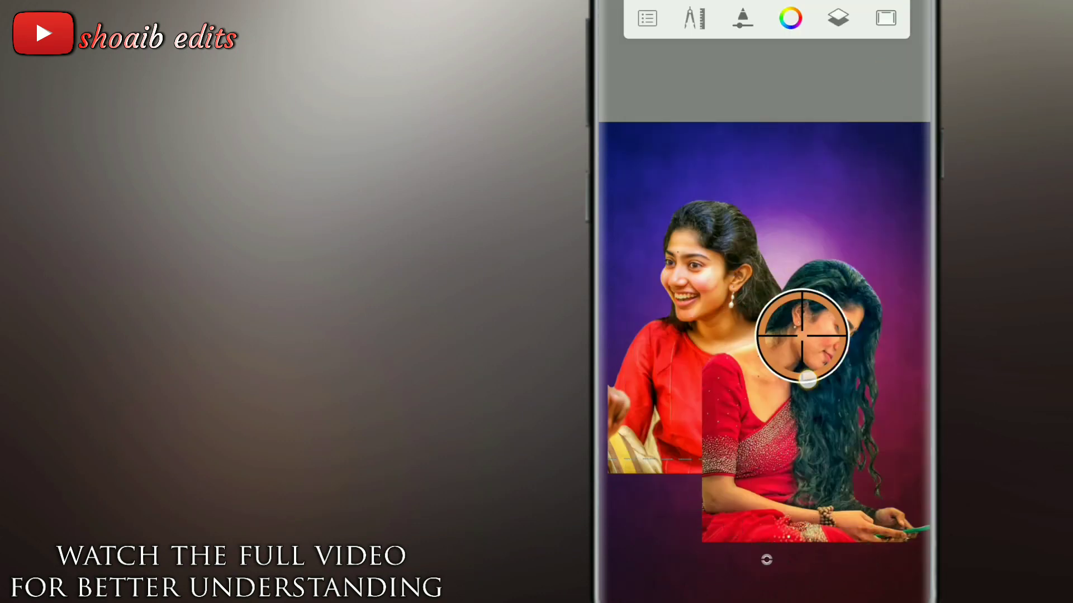
{"action": "mouse_move", "coordinate": [805, 335]}
{"action": "left_mouse_down"}
{"action": "mouse_move", "coordinate": [814, 324]}
{"action": "mouse_move", "coordinate": [824, 332]}
{"action": "left_mouse_up"}
Step: Shrink the Smudge brush size to 12.8
{"action": "left_click", "coordinate": [766, 471]}
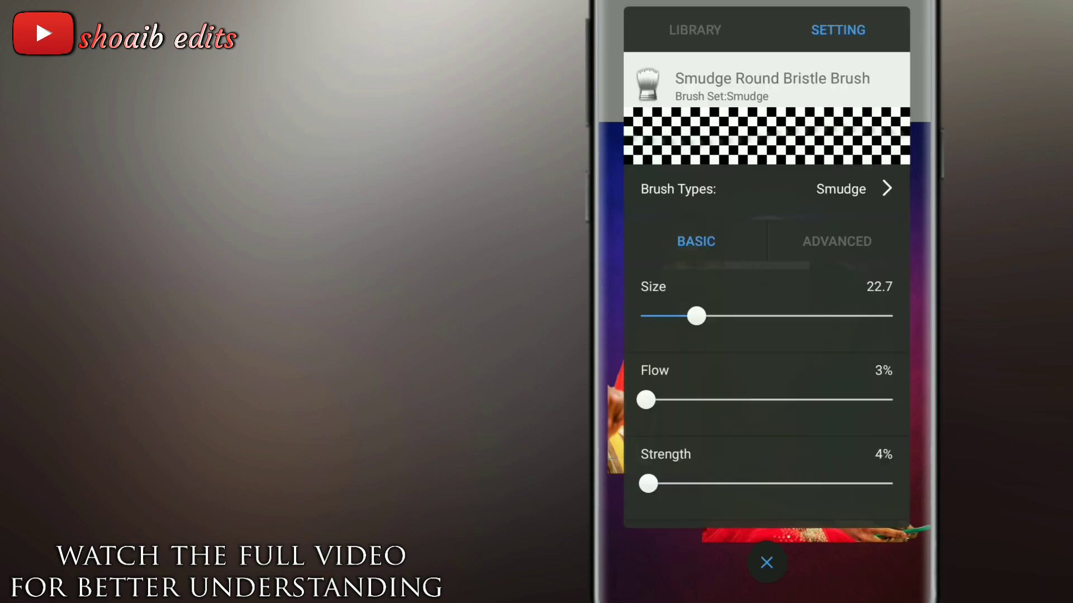
{"action": "left_click", "coordinate": [767, 563]}
{"action": "scroll", "coordinate": [767, 302], "scroll_direction": "up", "scroll_amount": 5}
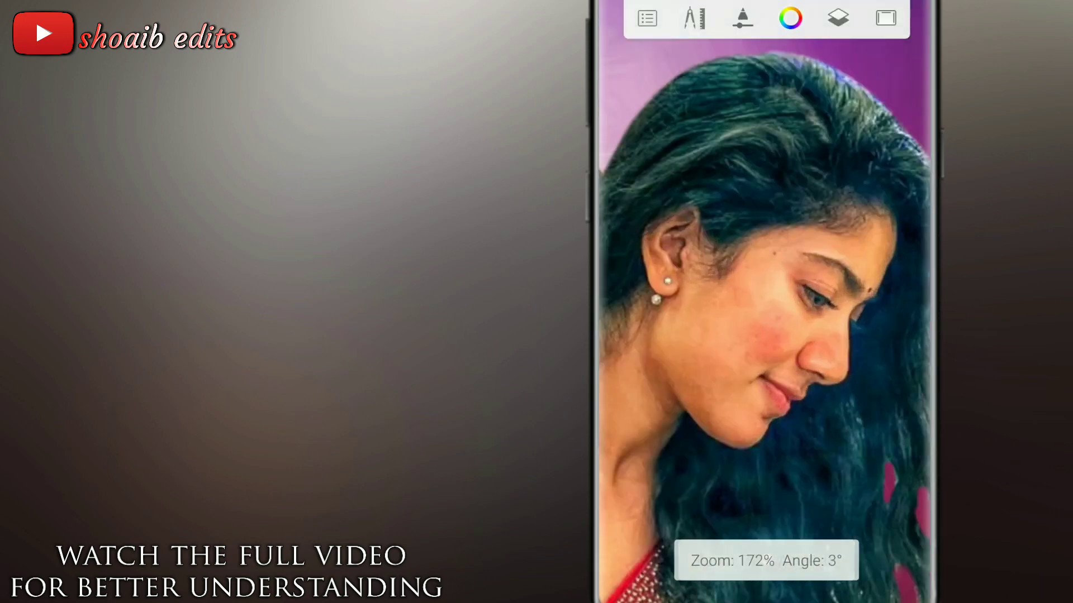
{"action": "left_click_drag", "start_coordinate": [766, 391], "coordinate": [726, 391]}
{"action": "mouse_move", "coordinate": [693, 320]}
{"action": "left_mouse_down"}
{"action": "mouse_move", "coordinate": [661, 335]}
{"action": "mouse_move", "coordinate": [661, 246]}
{"action": "left_mouse_up"}
{"action": "scroll", "coordinate": [767, 301], "scroll_direction": "up", "scroll_amount": 3}
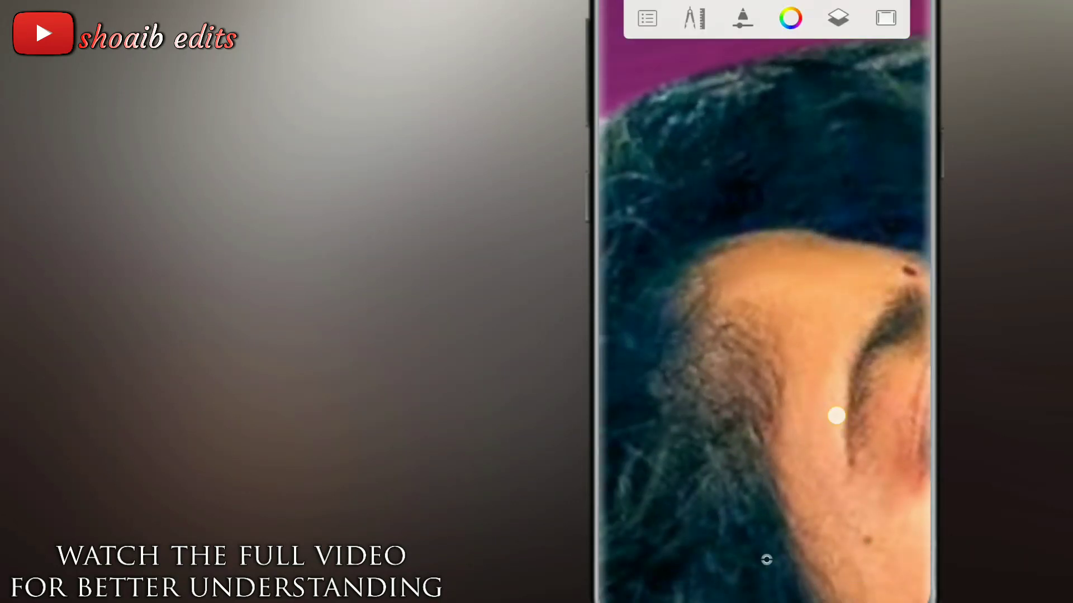
{"action": "scroll", "coordinate": [859, 283], "scroll_direction": "down", "scroll_amount": 5}
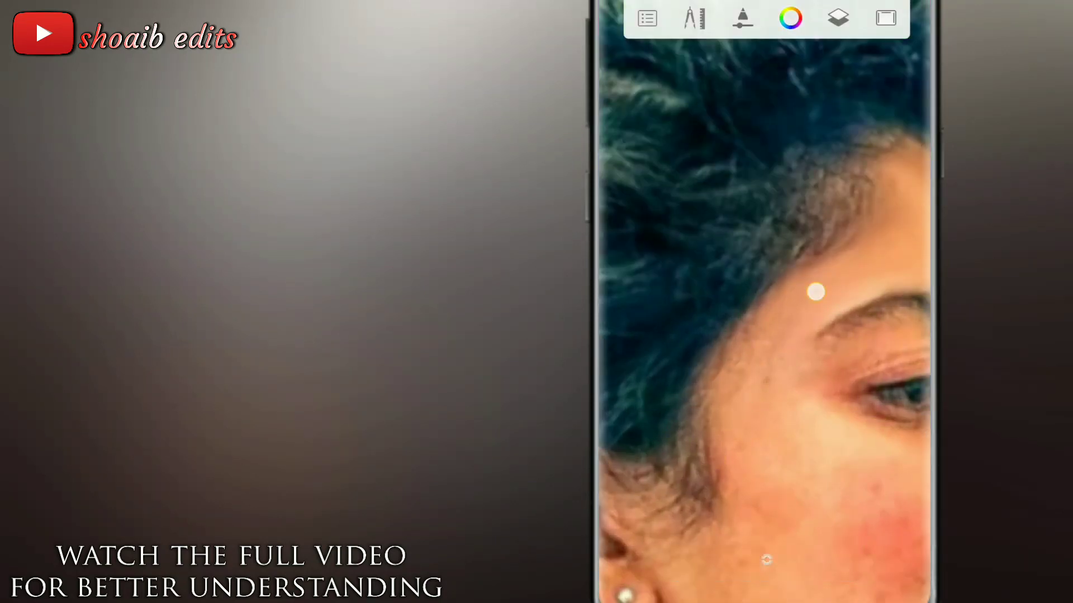
{"action": "left_click", "coordinate": [766, 559]}
{"action": "scroll", "coordinate": [745, 289], "scroll_direction": "up", "scroll_amount": 5}
Step: Smudge the right woman's brow, eye, nose and blushed cheek up to the earring
{"action": "left_click_drag", "start_coordinate": [745, 289], "coordinate": [766, 250]}
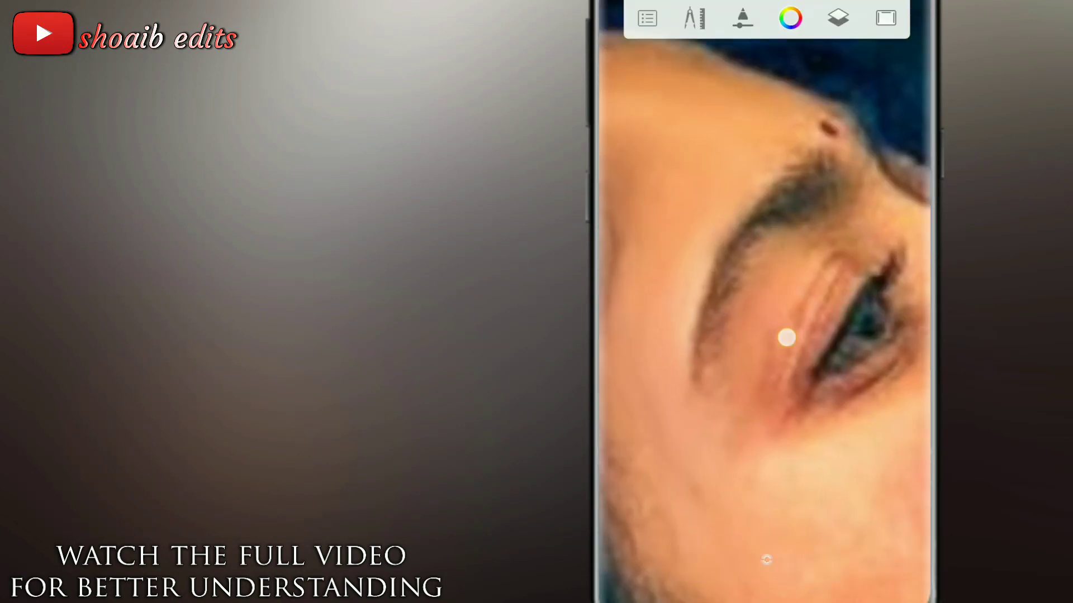
{"action": "scroll", "coordinate": [741, 306], "scroll_direction": "up", "scroll_amount": 3}
{"action": "scroll", "coordinate": [741, 306], "scroll_direction": "up", "scroll_amount": 2}
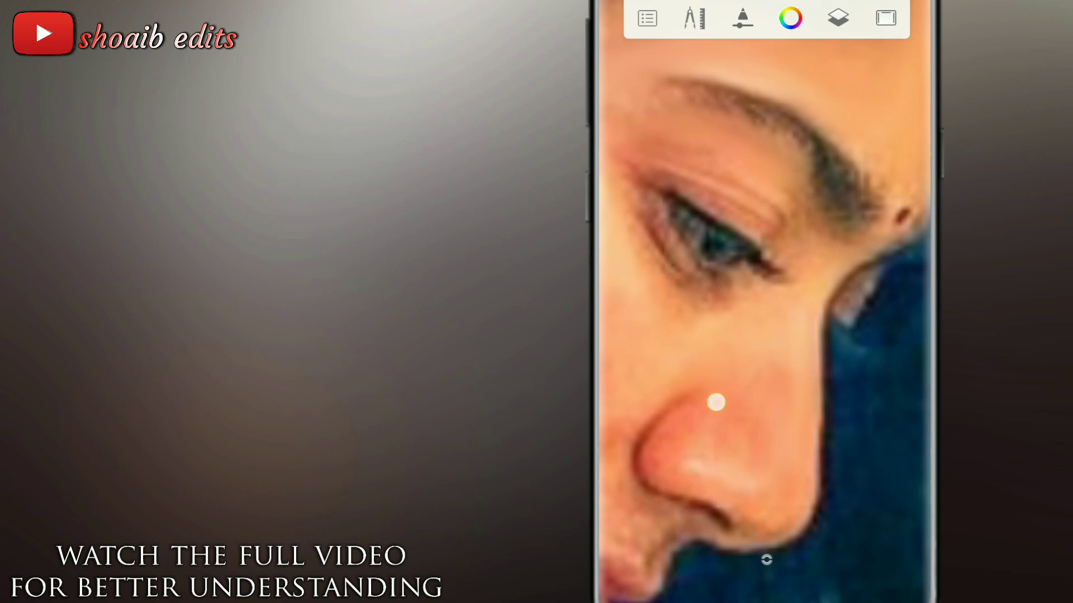
{"action": "scroll", "coordinate": [705, 277], "scroll_direction": "down", "scroll_amount": 3}
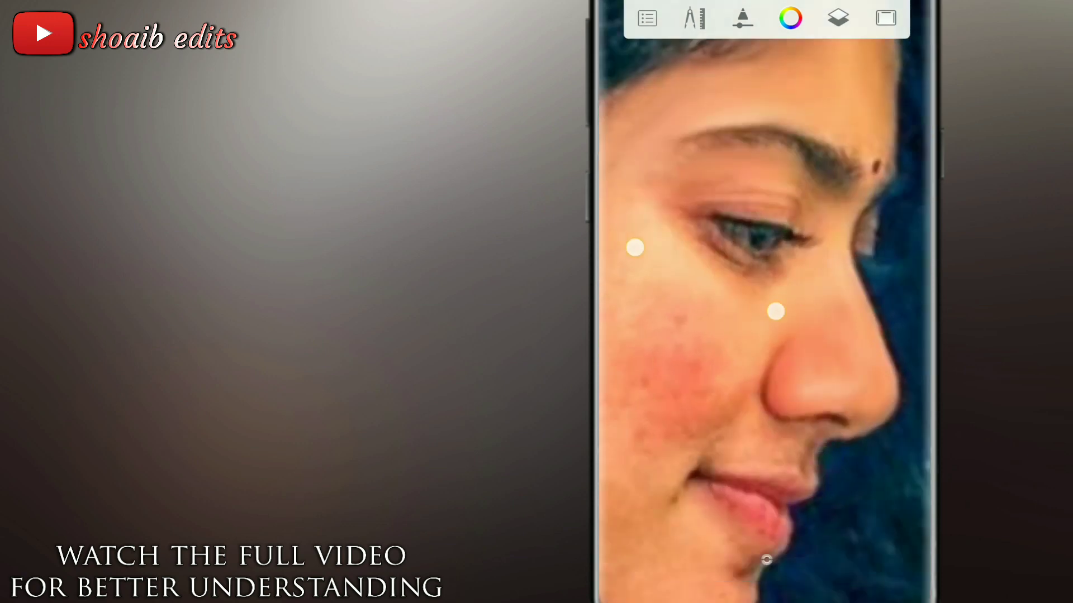
{"action": "scroll", "coordinate": [814, 434], "scroll_direction": "up", "scroll_amount": 3}
{"action": "scroll", "coordinate": [831, 303], "scroll_direction": "up", "scroll_amount": 1}
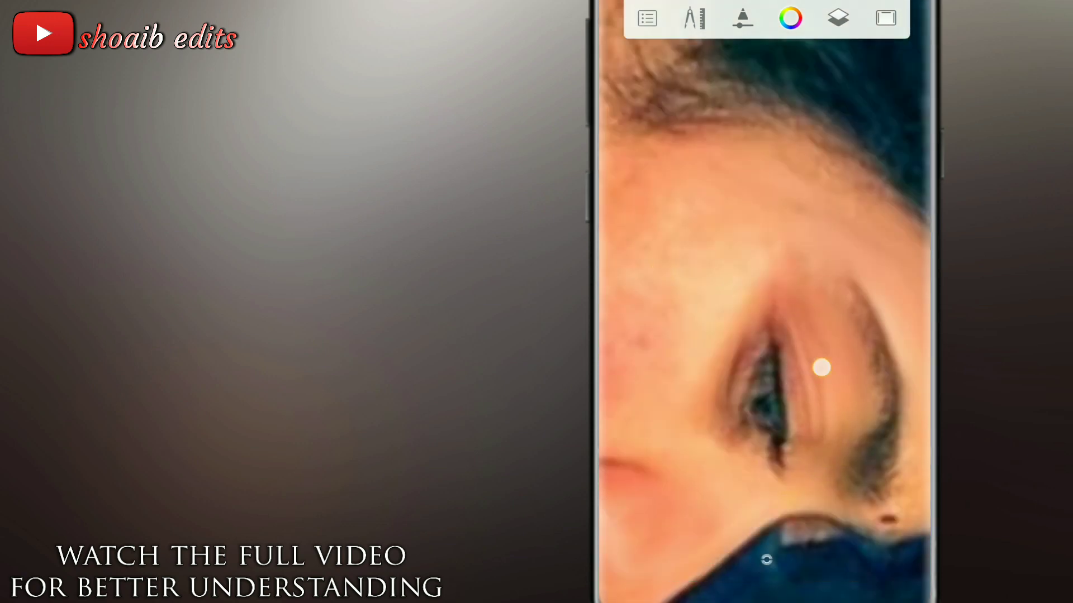
{"action": "scroll", "coordinate": [723, 440], "scroll_direction": "down", "scroll_amount": 3}
{"action": "scroll", "coordinate": [744, 345], "scroll_direction": "up", "scroll_amount": 3}
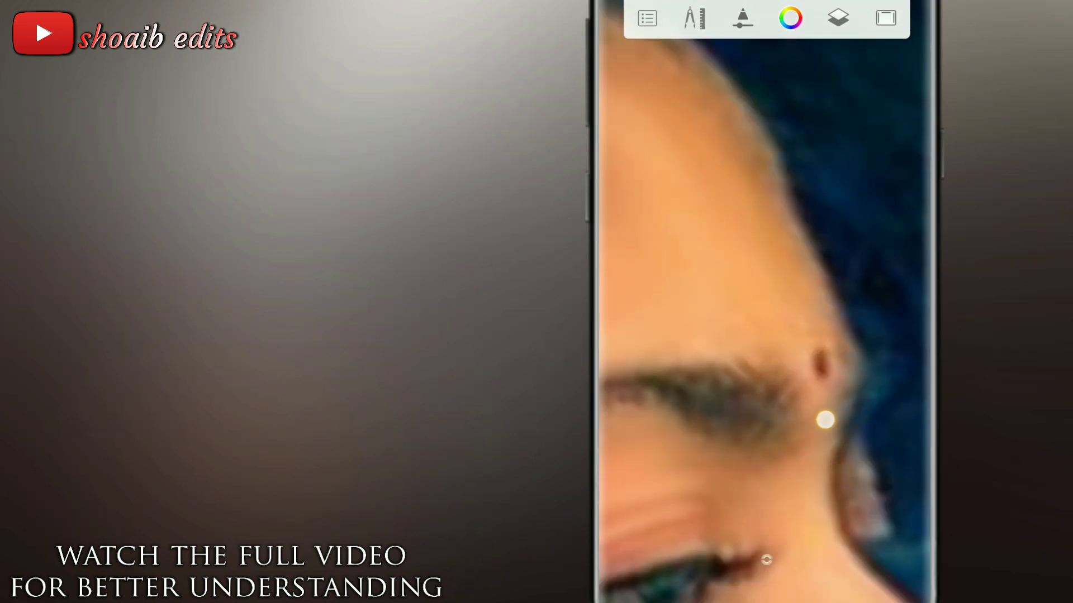
{"action": "scroll", "coordinate": [776, 349], "scroll_direction": "down", "scroll_amount": 3}
{"action": "scroll", "coordinate": [814, 388], "scroll_direction": "up", "scroll_amount": 3}
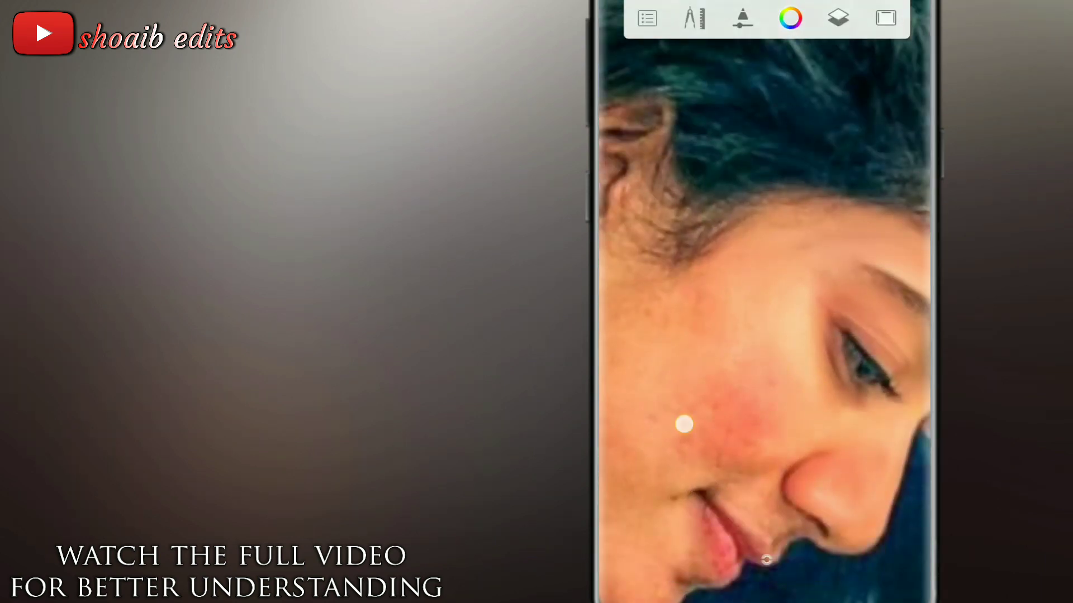
{"action": "scroll", "coordinate": [729, 372], "scroll_direction": "down", "scroll_amount": 3}
{"action": "scroll", "coordinate": [836, 419], "scroll_direction": "up", "scroll_amount": 3}
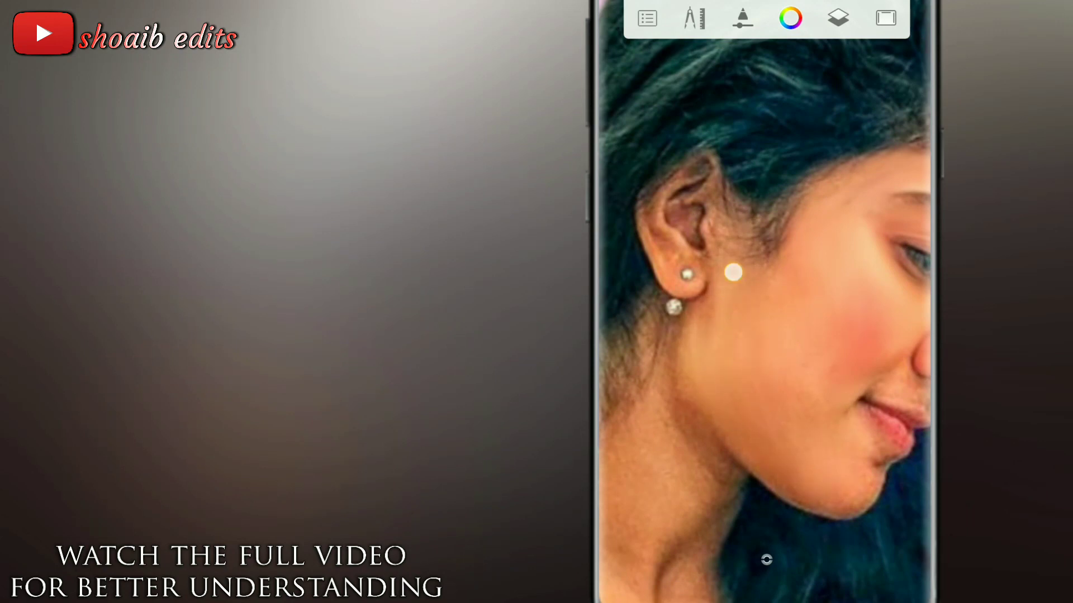
Step: Smooth the lips, chin, neck and red top edge with the smudge brush
{"action": "mouse_move", "coordinate": [718, 417]}
{"action": "left_mouse_down"}
{"action": "mouse_move", "coordinate": [819, 414]}
{"action": "mouse_move", "coordinate": [776, 455]}
{"action": "mouse_move", "coordinate": [849, 338]}
{"action": "mouse_move", "coordinate": [718, 375]}
{"action": "left_mouse_up"}
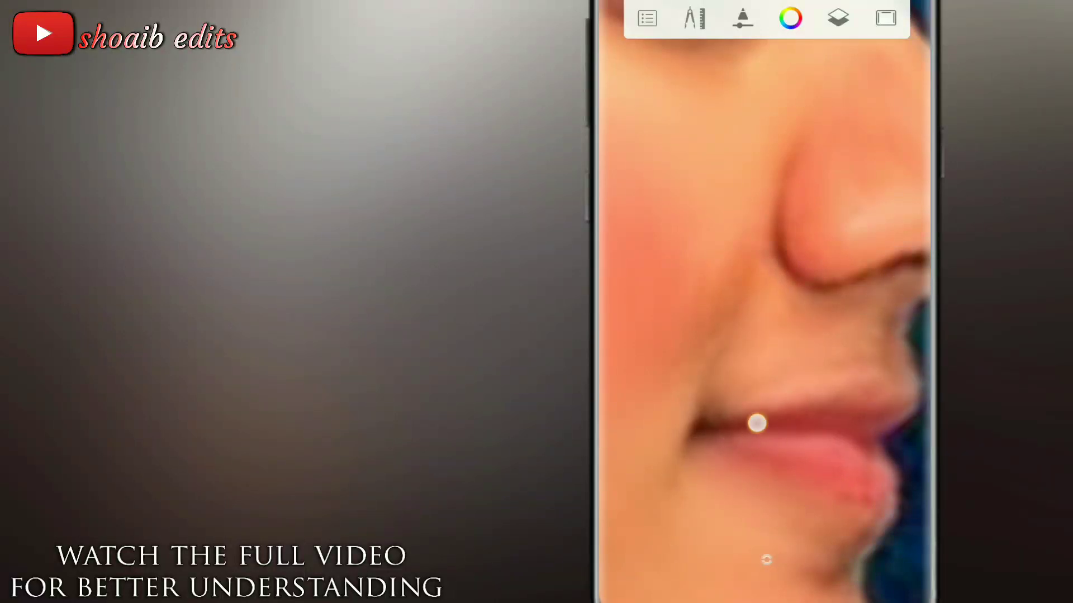
{"action": "scroll", "coordinate": [757, 423], "scroll_direction": "down", "scroll_amount": 3}
{"action": "scroll", "coordinate": [764, 326], "scroll_direction": "up", "scroll_amount": 1}
{"action": "scroll", "coordinate": [763, 325], "scroll_direction": "up", "scroll_amount": 3}
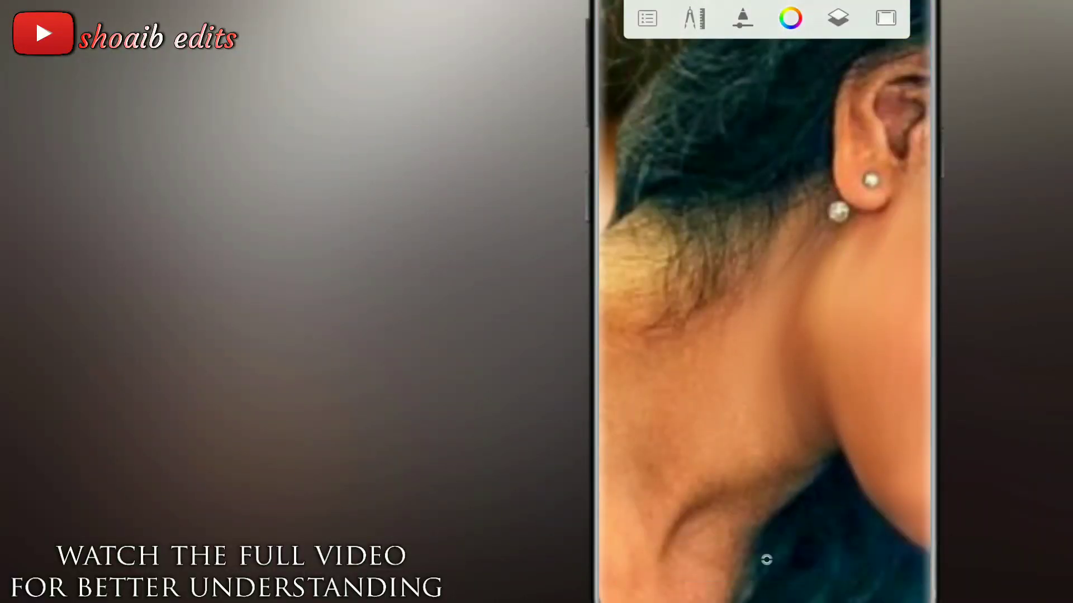
{"action": "left_click_drag", "start_coordinate": [726, 335], "coordinate": [754, 489]}
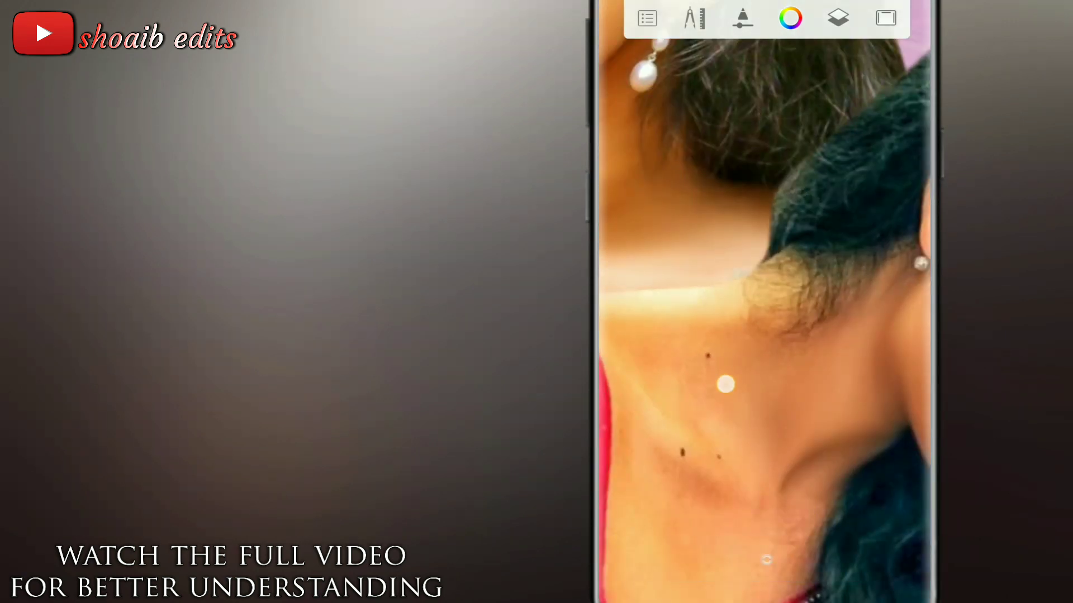
{"action": "left_click_drag", "start_coordinate": [731, 362], "coordinate": [814, 280]}
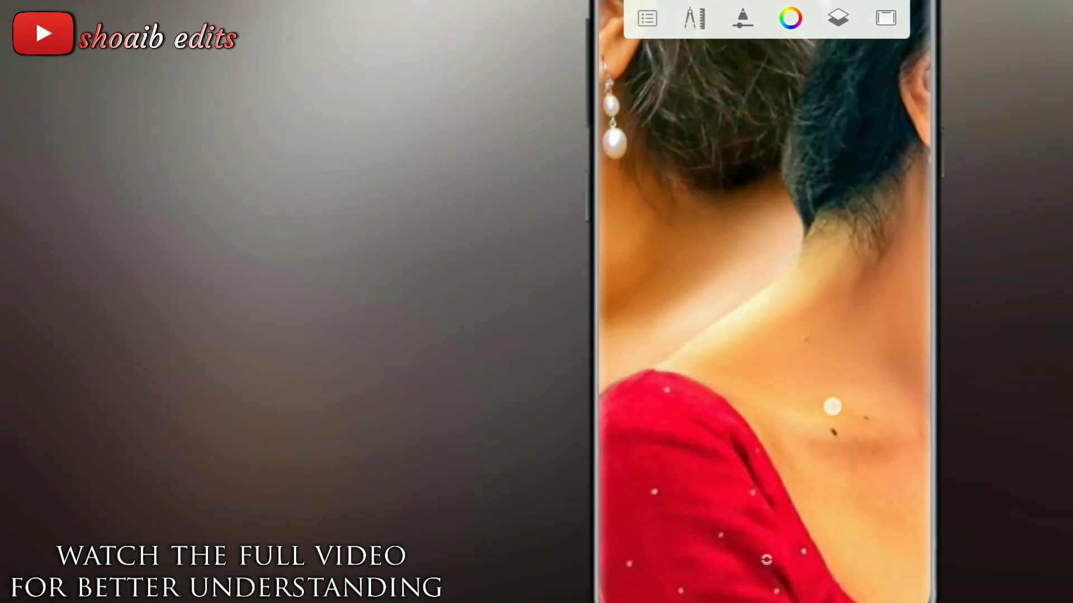
{"action": "left_click_drag", "start_coordinate": [833, 407], "coordinate": [777, 374]}
{"action": "mouse_move", "coordinate": [784, 463]}
{"action": "left_mouse_down"}
{"action": "mouse_move", "coordinate": [785, 356]}
{"action": "mouse_move", "coordinate": [673, 348]}
{"action": "left_mouse_up"}
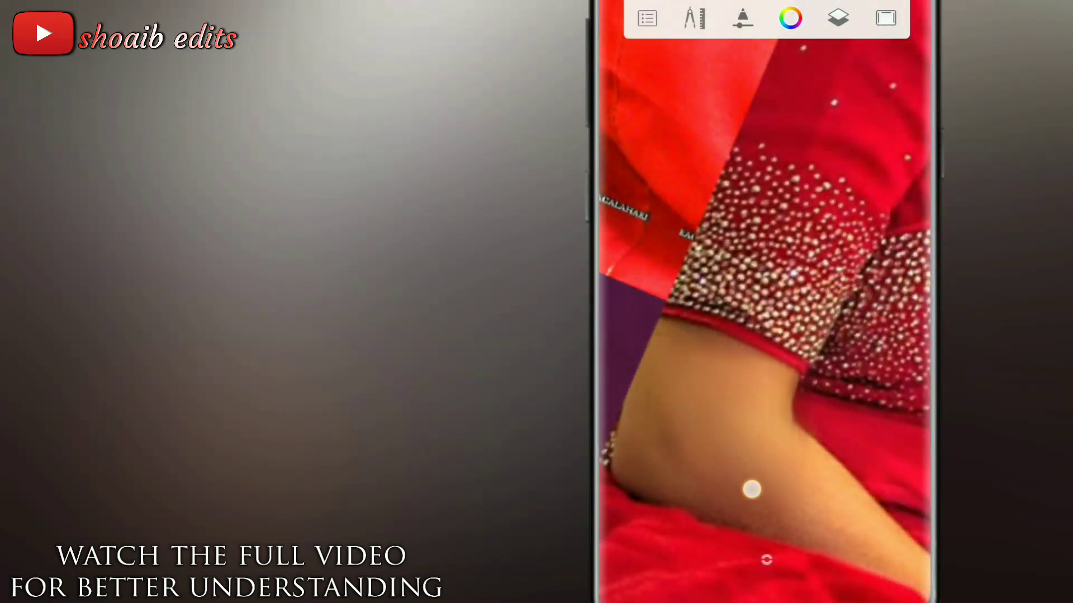
Step: Soften the arm, bracelet, hand and wrist with smudge strokes
{"action": "mouse_move", "coordinate": [751, 489]}
{"action": "left_mouse_down"}
{"action": "mouse_move", "coordinate": [735, 280]}
{"action": "mouse_move", "coordinate": [769, 402]}
{"action": "mouse_move", "coordinate": [792, 372]}
{"action": "mouse_move", "coordinate": [743, 389]}
{"action": "left_mouse_up"}
{"action": "mouse_move", "coordinate": [740, 520]}
{"action": "left_mouse_down"}
{"action": "mouse_move", "coordinate": [783, 300]}
{"action": "mouse_move", "coordinate": [721, 343]}
{"action": "mouse_move", "coordinate": [829, 207]}
{"action": "mouse_move", "coordinate": [809, 277]}
{"action": "left_mouse_up"}
{"action": "left_click_drag", "start_coordinate": [714, 458], "coordinate": [838, 319]}
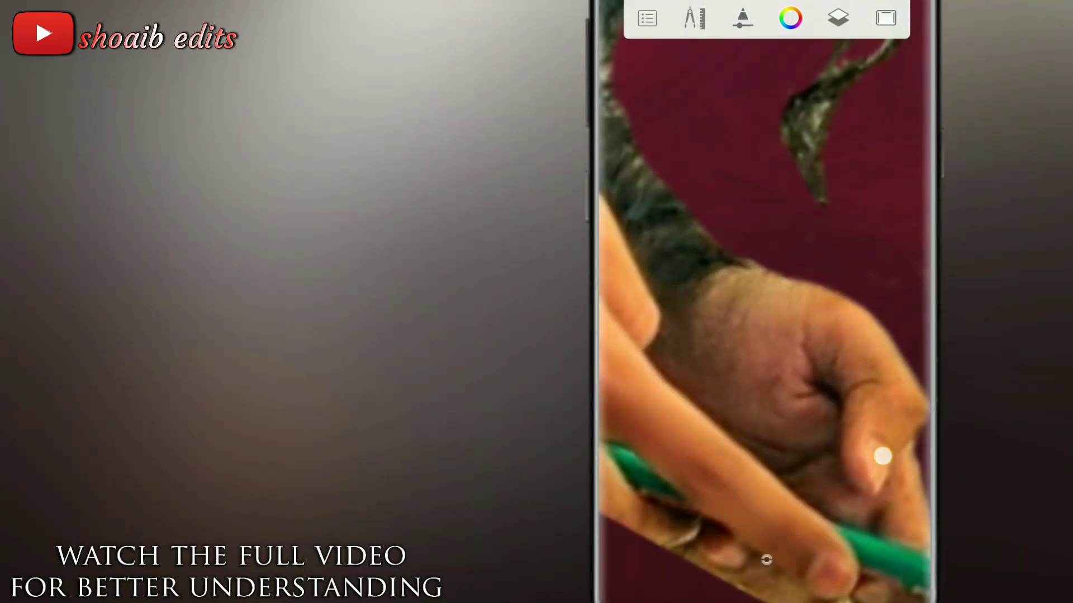
{"action": "mouse_move", "coordinate": [829, 446]}
{"action": "left_mouse_down"}
{"action": "mouse_move", "coordinate": [778, 366]}
{"action": "mouse_move", "coordinate": [844, 351]}
{"action": "left_mouse_up"}
Step: Eyedrop the dark hair colour as the current paint colour
{"action": "left_click", "coordinate": [838, 17]}
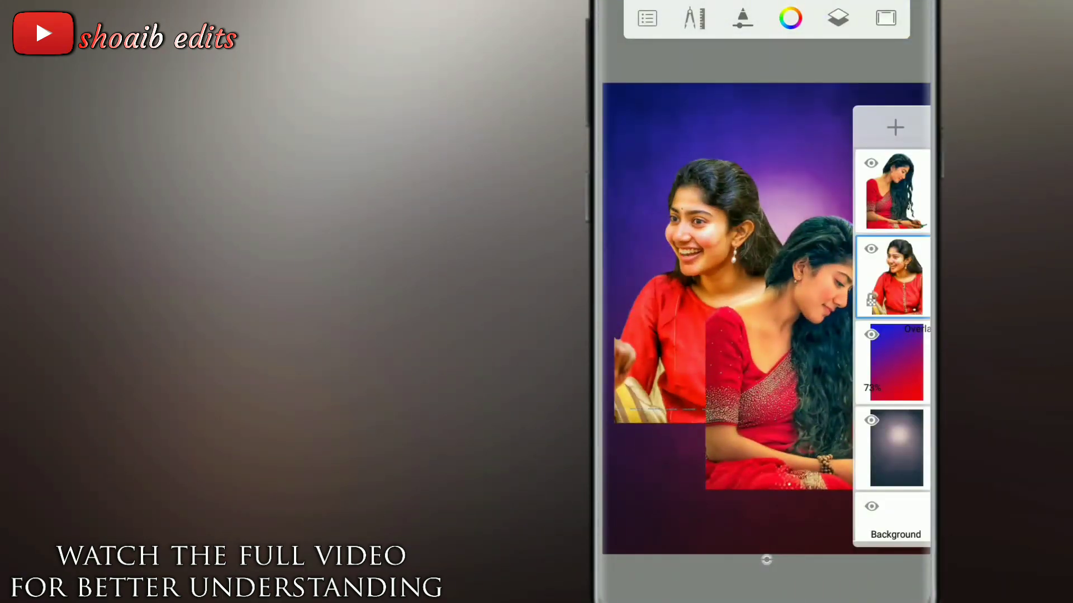
{"action": "left_click", "coordinate": [766, 560]}
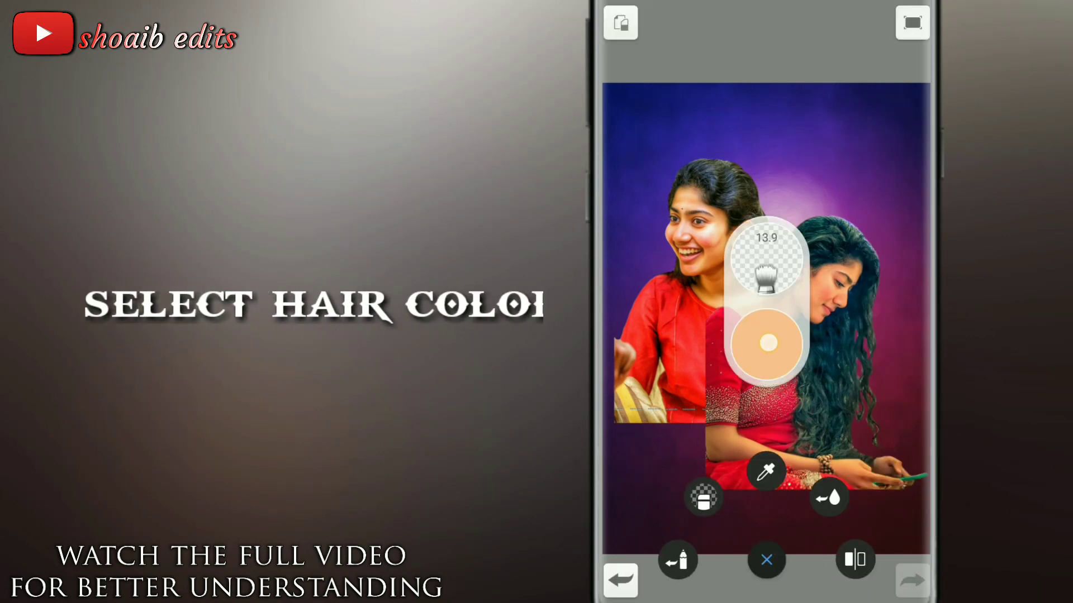
{"action": "mouse_move", "coordinate": [763, 343]}
{"action": "left_mouse_down"}
{"action": "mouse_move", "coordinate": [766, 255]}
{"action": "mouse_move", "coordinate": [749, 168]}
{"action": "left_mouse_up"}
{"action": "scroll", "coordinate": [767, 254], "scroll_direction": "up", "scroll_amount": 3}
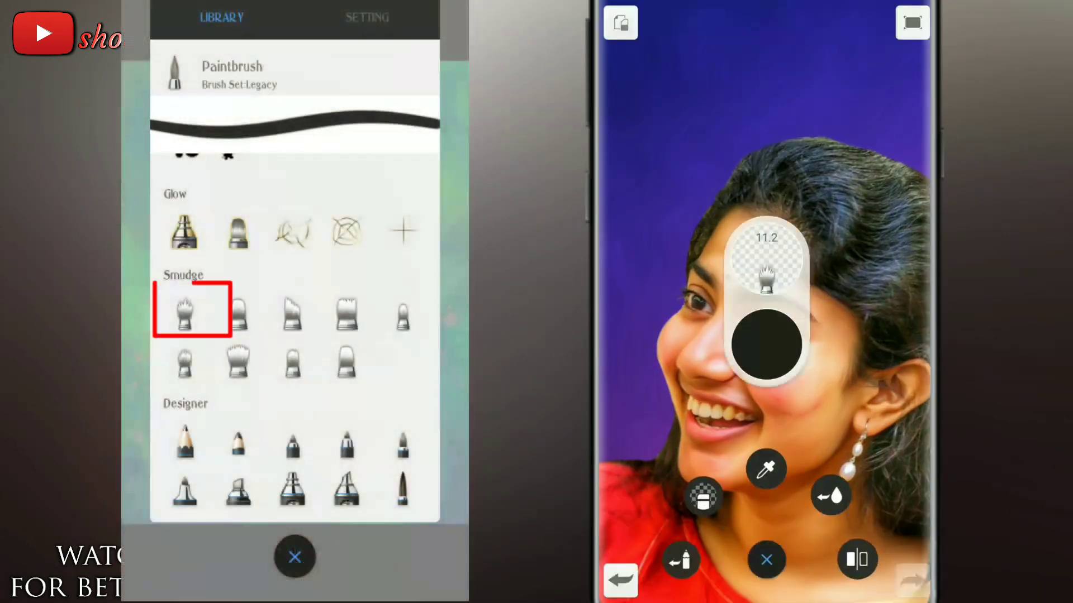
Step: Choose Smudge Web Brush, keep type Smudge, and set size 8.4, flow 10%, strength 10%
{"action": "left_click", "coordinate": [703, 497]}
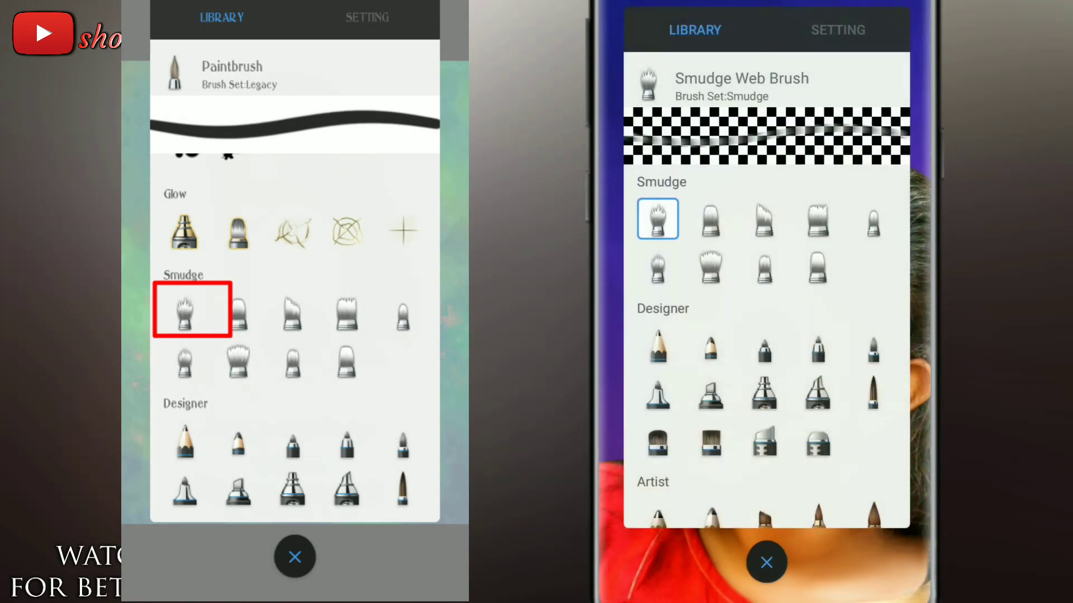
{"action": "left_click", "coordinate": [838, 30]}
{"action": "left_click", "coordinate": [849, 189]}
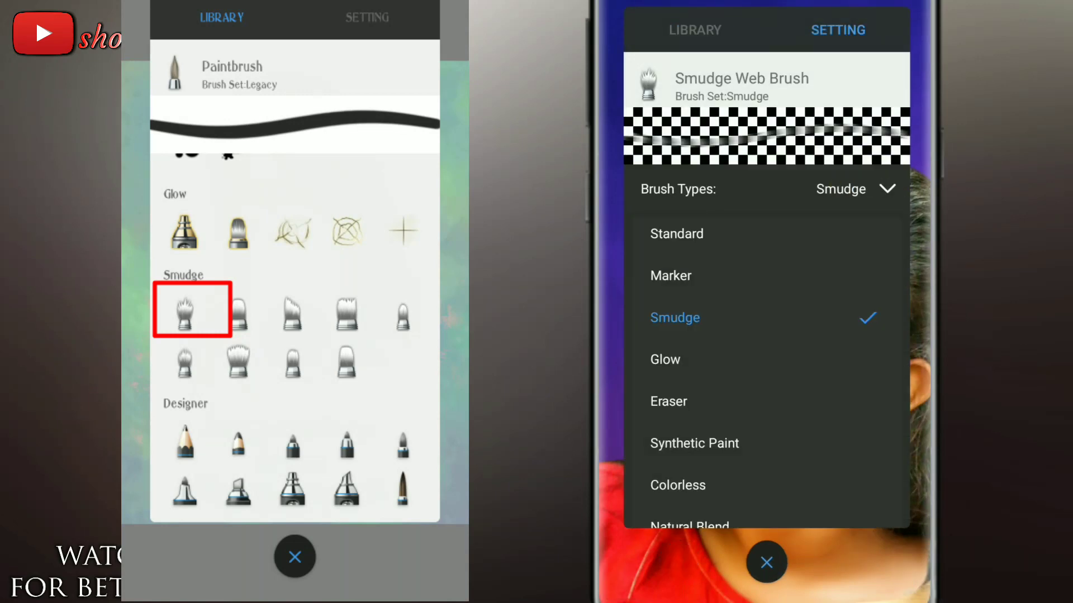
{"action": "left_click", "coordinate": [735, 318]}
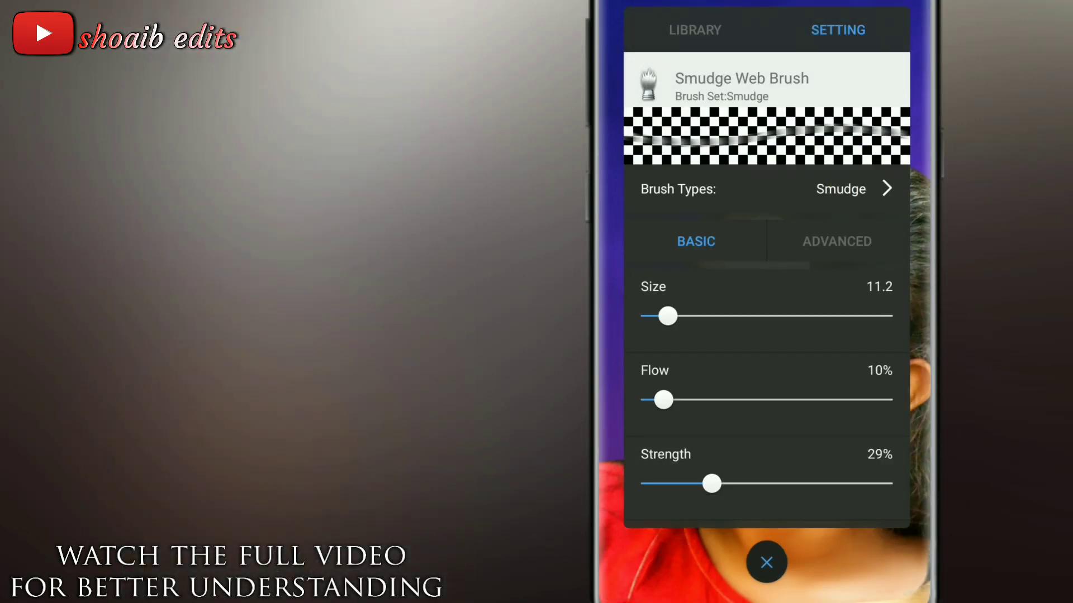
{"action": "mouse_move", "coordinate": [675, 371]}
{"action": "left_mouse_down"}
{"action": "mouse_move", "coordinate": [747, 358]}
{"action": "mouse_move", "coordinate": [663, 402]}
{"action": "mouse_move", "coordinate": [664, 447]}
{"action": "left_mouse_up"}
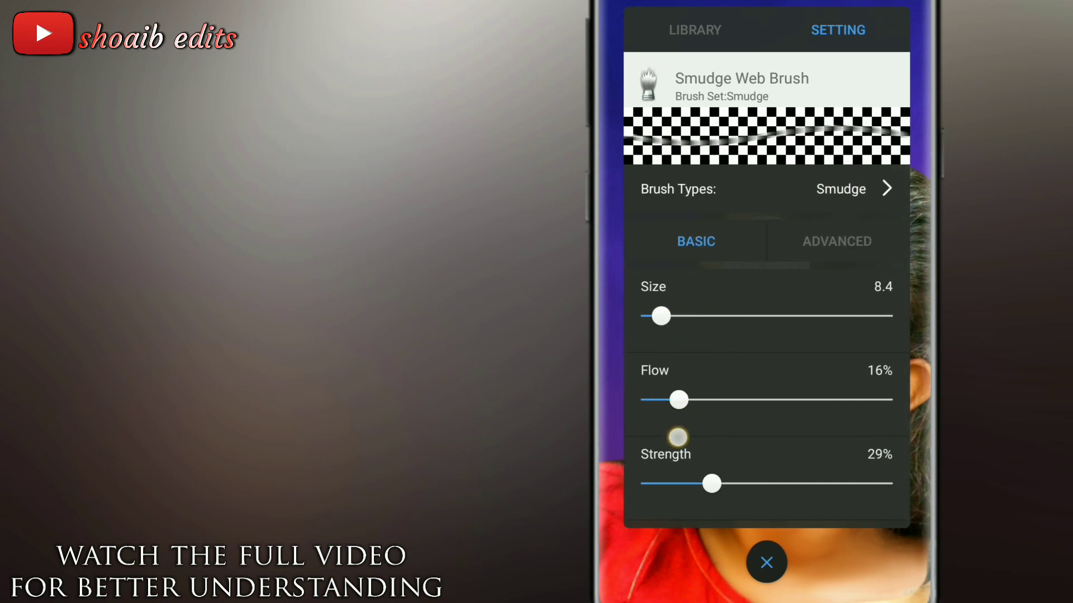
{"action": "left_click_drag", "start_coordinate": [714, 525], "coordinate": [687, 533]}
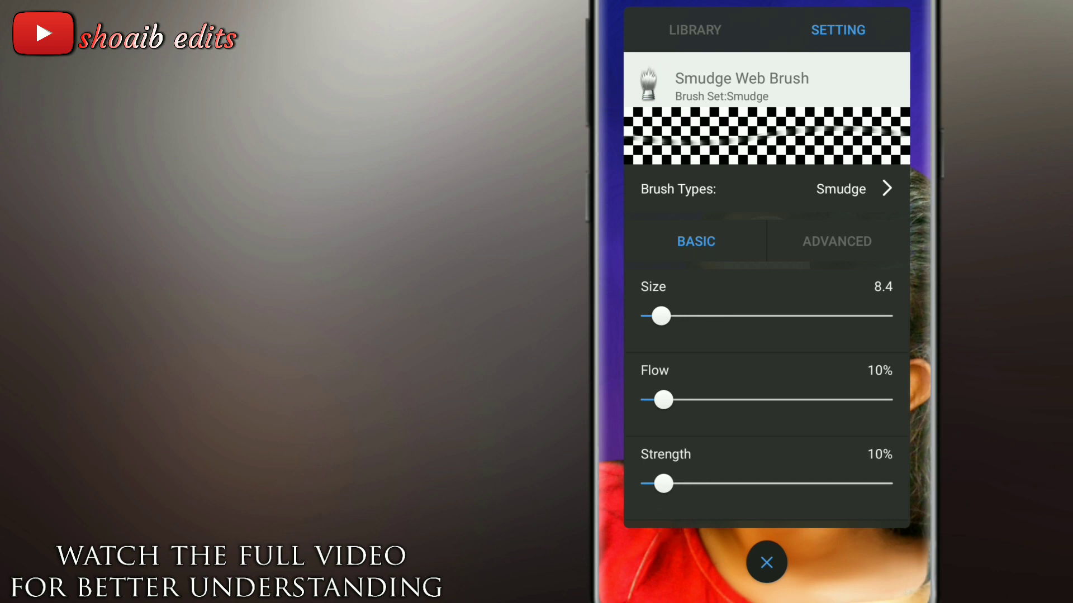
{"action": "left_click", "coordinate": [766, 562]}
Step: Shrink the web brush to size 5.4 and set flow to about 12%
{"action": "scroll", "coordinate": [766, 301], "scroll_direction": "up", "scroll_amount": 5}
{"action": "left_click_drag", "start_coordinate": [766, 313], "coordinate": [672, 338]}
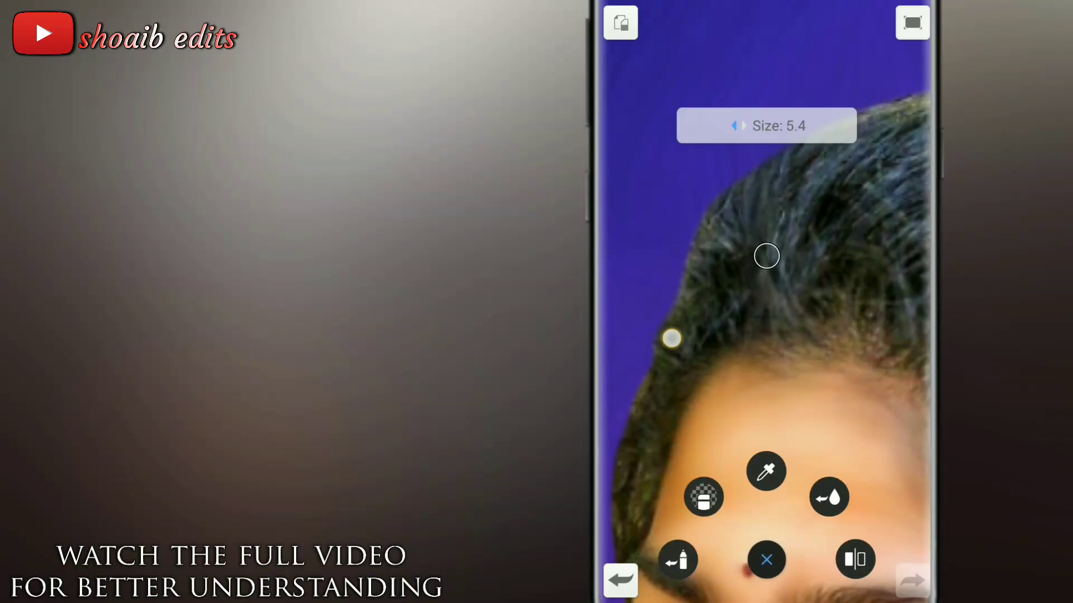
{"action": "scroll", "coordinate": [760, 282], "scroll_direction": "up", "scroll_amount": 5}
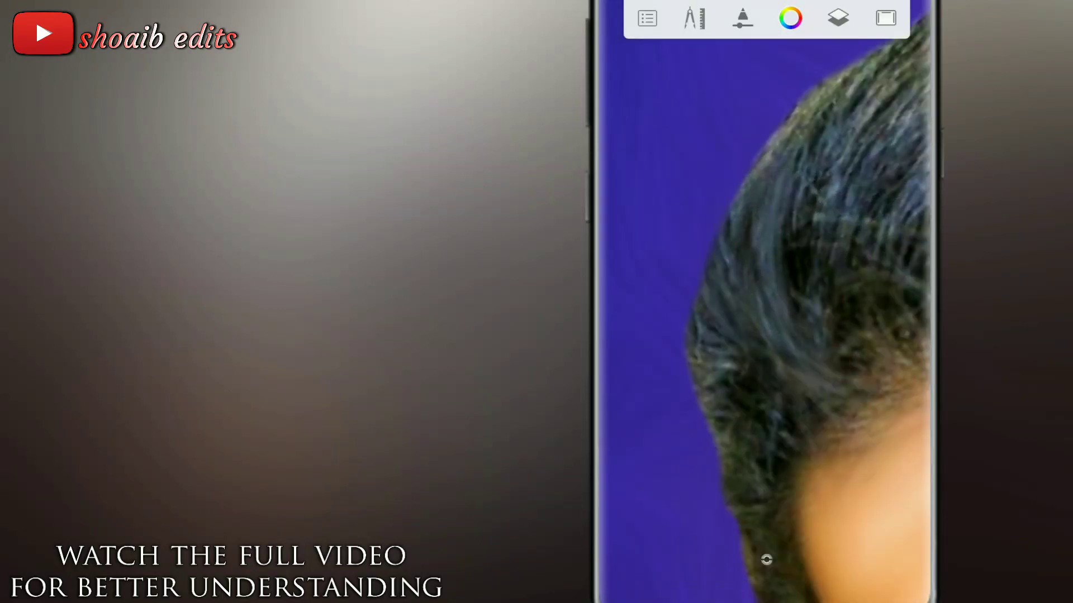
{"action": "scroll", "coordinate": [769, 292], "scroll_direction": "up", "scroll_amount": 3}
{"action": "scroll", "coordinate": [735, 393], "scroll_direction": "up", "scroll_amount": 3}
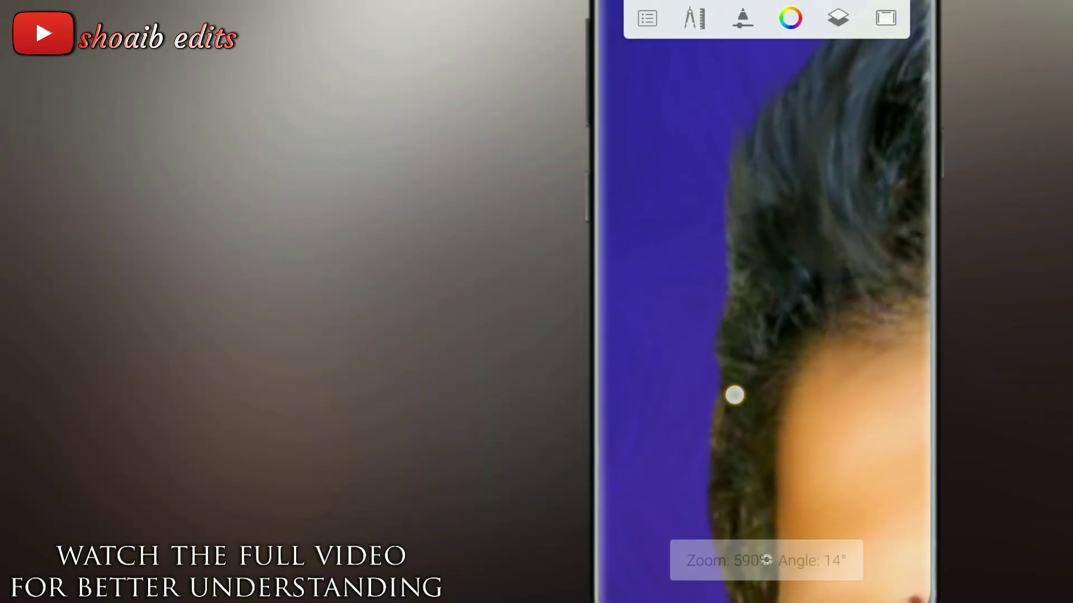
{"action": "left_click_drag", "start_coordinate": [695, 553], "coordinate": [736, 473]}
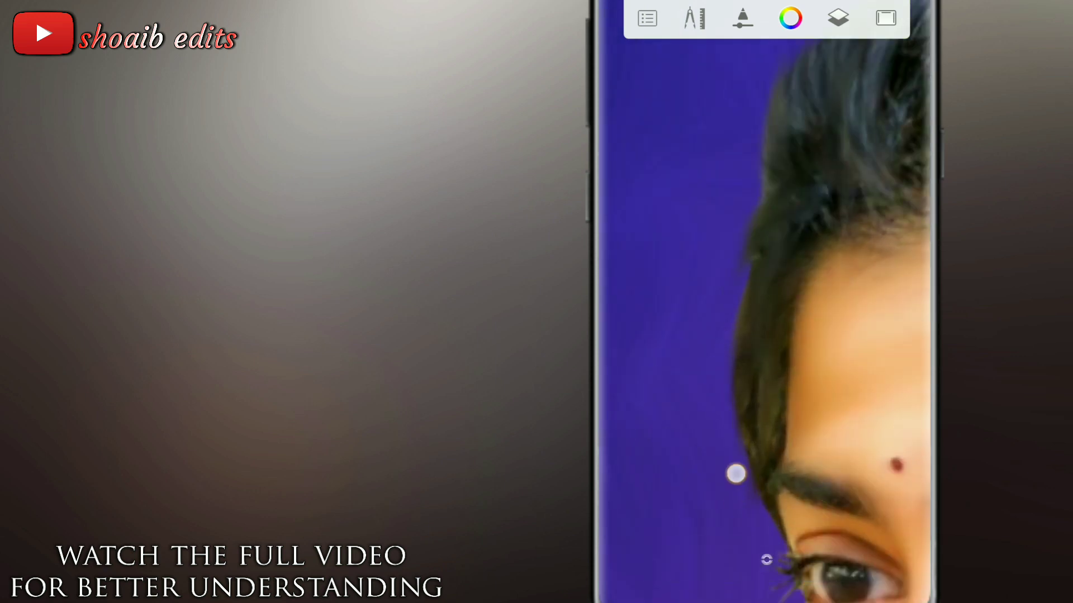
{"action": "scroll", "coordinate": [737, 526], "scroll_direction": "down", "scroll_amount": 3}
{"action": "left_click", "coordinate": [766, 559]}
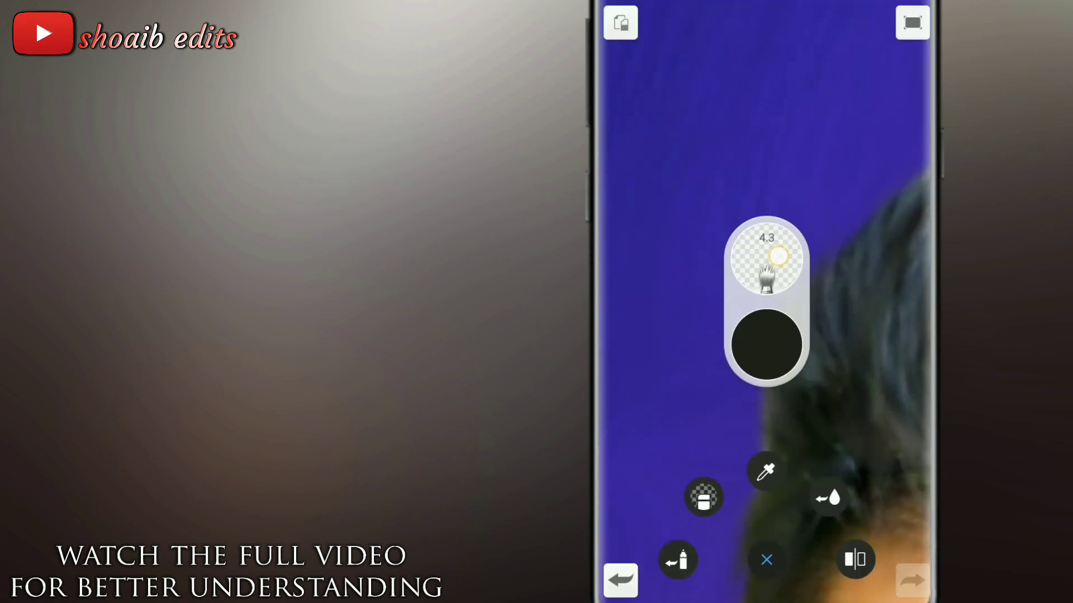
{"action": "mouse_move", "coordinate": [853, 451]}
{"action": "left_mouse_down"}
{"action": "mouse_move", "coordinate": [774, 407]}
{"action": "mouse_move", "coordinate": [792, 346]}
{"action": "left_mouse_up"}
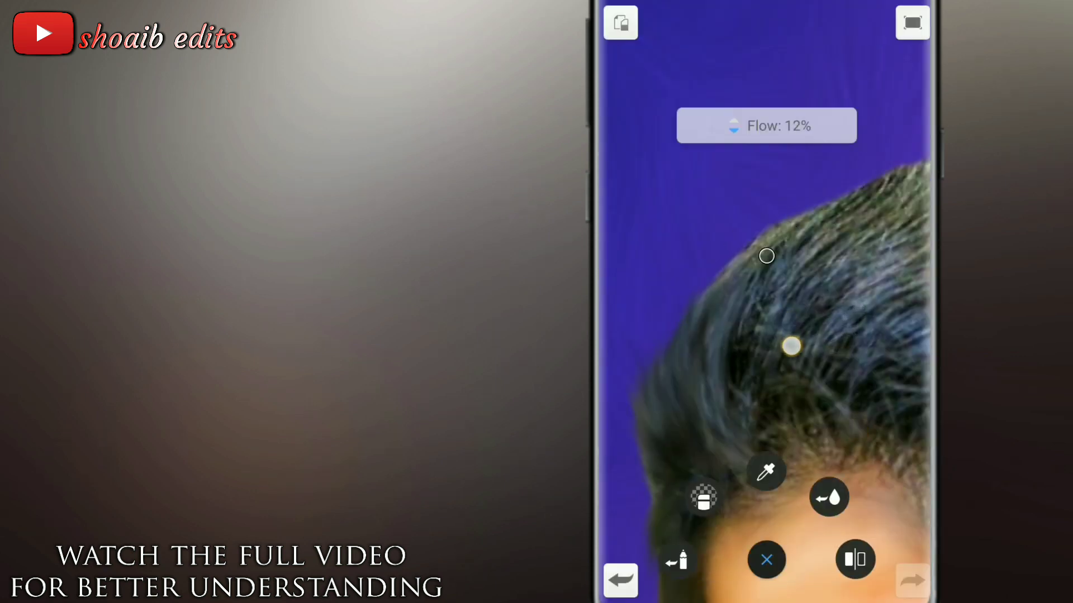
Step: Smudge the hair strands into painted streaks
{"action": "mouse_move", "coordinate": [867, 279]}
{"action": "left_mouse_down"}
{"action": "mouse_move", "coordinate": [817, 118]}
{"action": "mouse_move", "coordinate": [762, 423]}
{"action": "left_mouse_up"}
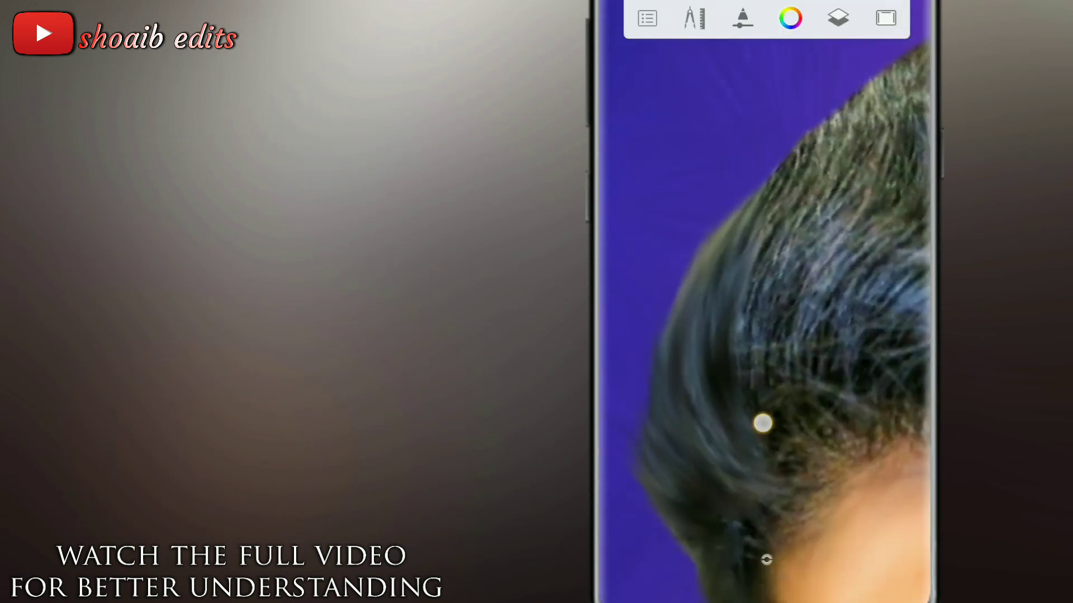
{"action": "left_click_drag", "start_coordinate": [802, 126], "coordinate": [809, 253]}
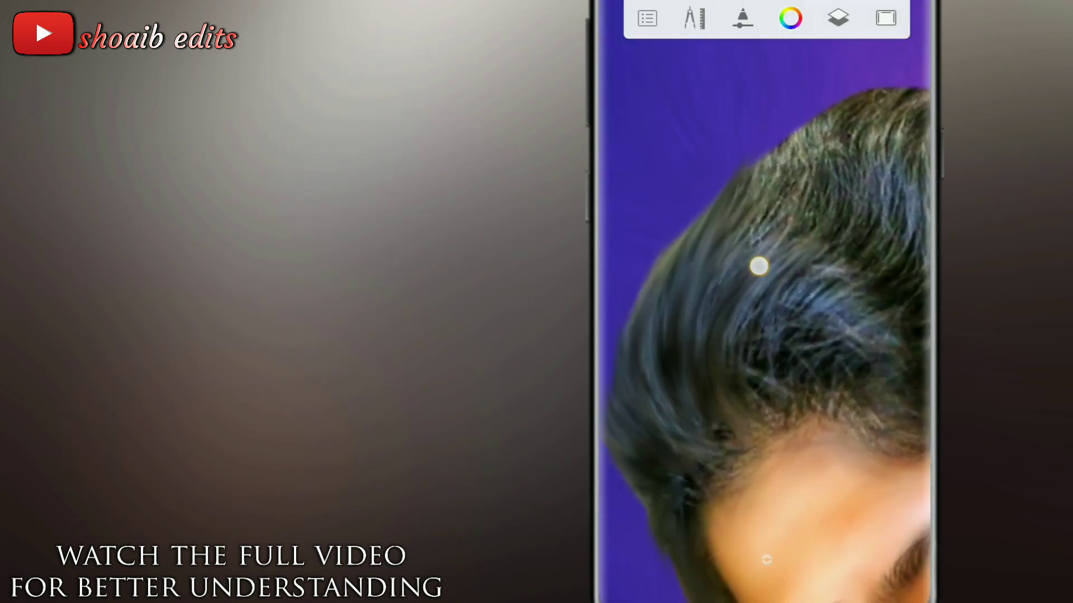
{"action": "mouse_move", "coordinate": [749, 388]}
{"action": "left_mouse_down"}
{"action": "mouse_move", "coordinate": [752, 417]}
{"action": "mouse_move", "coordinate": [721, 475]}
{"action": "left_mouse_up"}
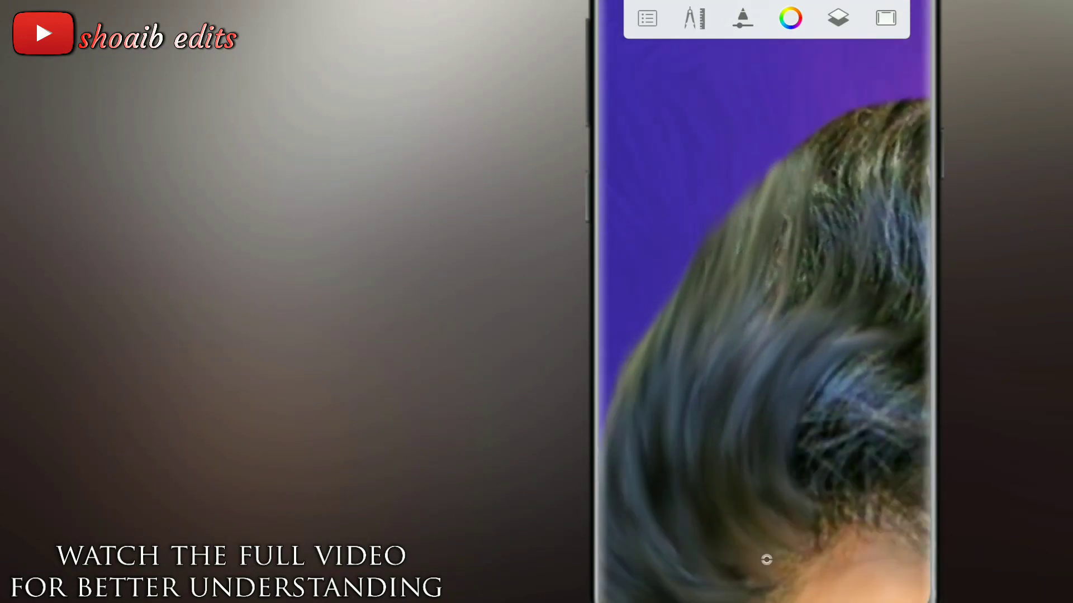
{"action": "left_click_drag", "start_coordinate": [789, 223], "coordinate": [774, 237]}
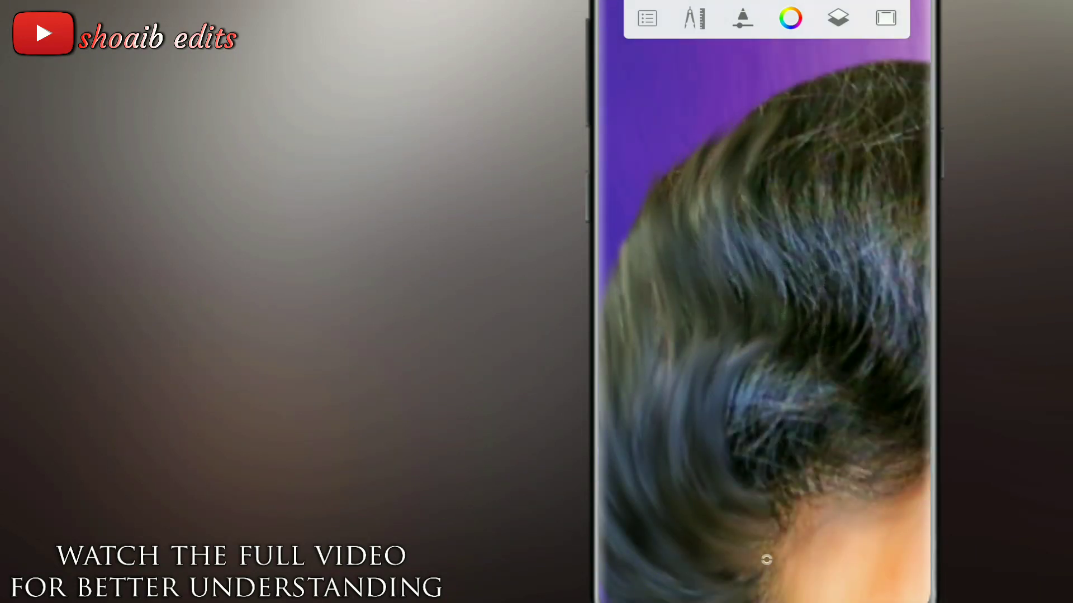
{"action": "left_click_drag", "start_coordinate": [772, 367], "coordinate": [760, 500]}
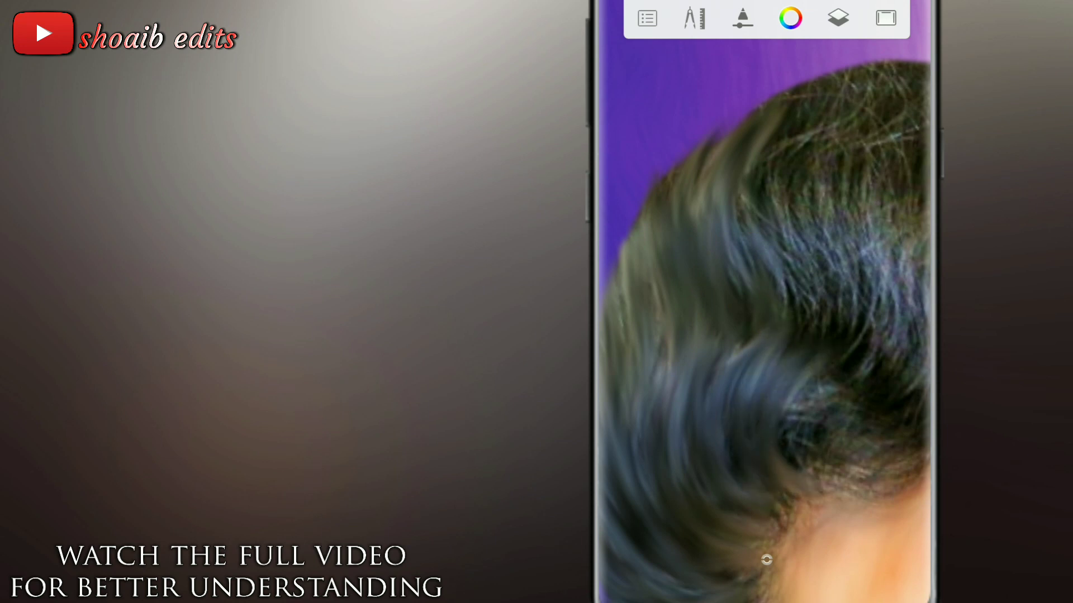
{"action": "left_click_drag", "start_coordinate": [799, 464], "coordinate": [867, 325]}
{"action": "left_click_drag", "start_coordinate": [836, 246], "coordinate": [817, 364]}
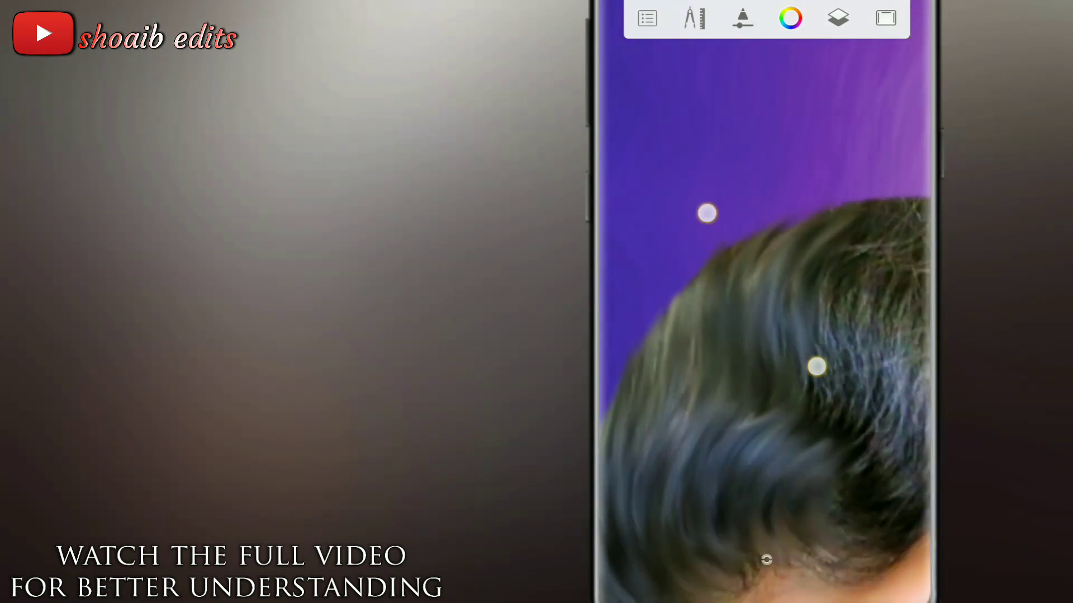
{"action": "mouse_move", "coordinate": [728, 333]}
{"action": "left_mouse_down"}
{"action": "mouse_move", "coordinate": [718, 333]}
{"action": "mouse_move", "coordinate": [788, 376]}
{"action": "mouse_move", "coordinate": [827, 152]}
{"action": "mouse_move", "coordinate": [656, 175]}
{"action": "left_mouse_up"}
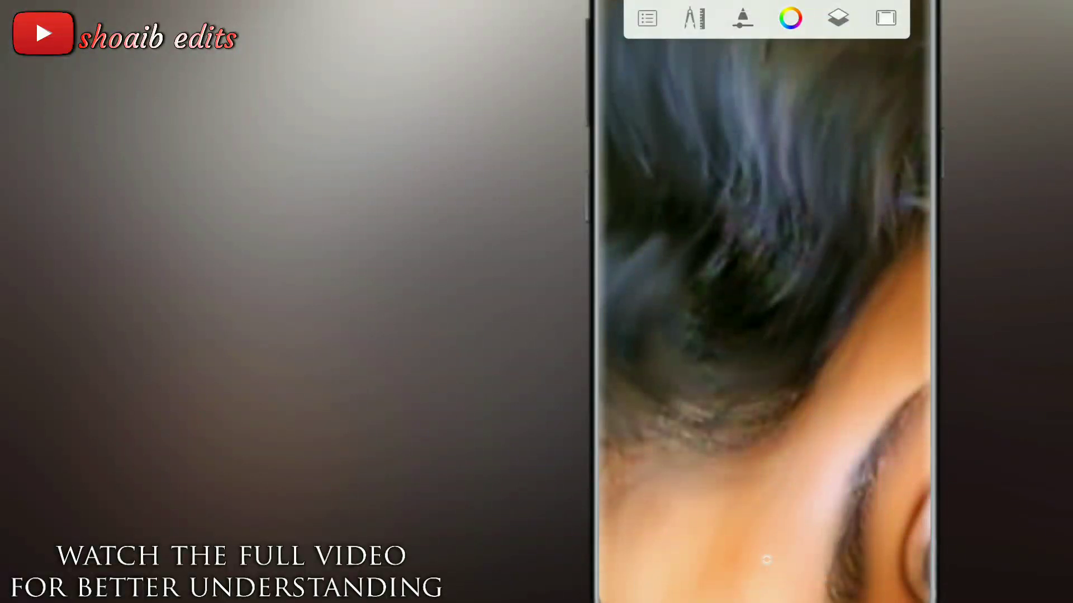
Step: Smudge the hair near the eye and ear against the purple background
{"action": "left_click_drag", "start_coordinate": [815, 208], "coordinate": [786, 185]}
{"action": "left_click_drag", "start_coordinate": [665, 220], "coordinate": [659, 166]}
{"action": "left_click_drag", "start_coordinate": [725, 255], "coordinate": [758, 236]}
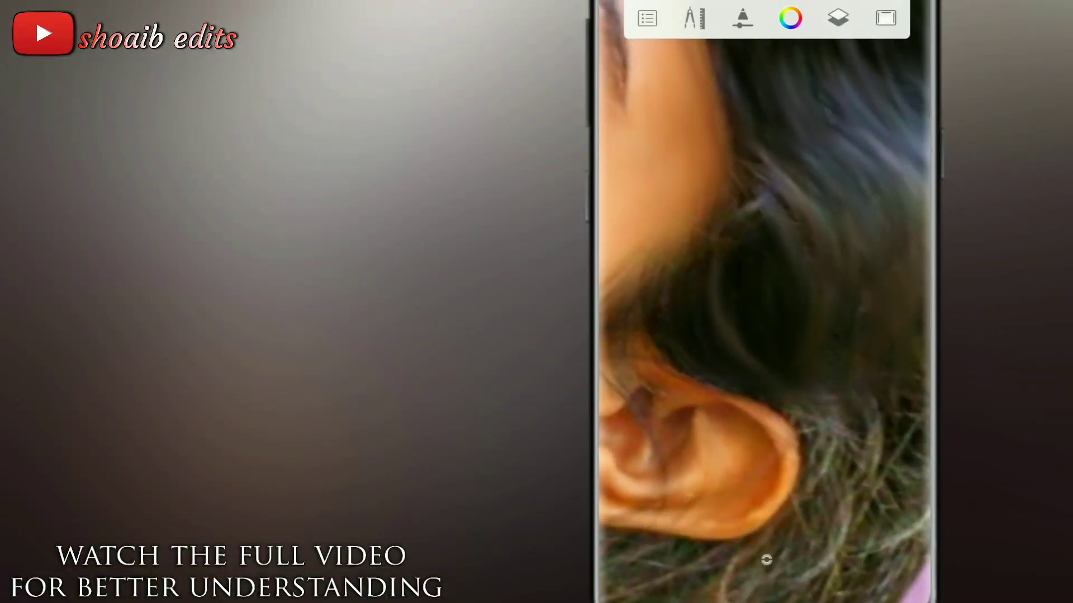
{"action": "left_click_drag", "start_coordinate": [766, 559], "coordinate": [721, 458]}
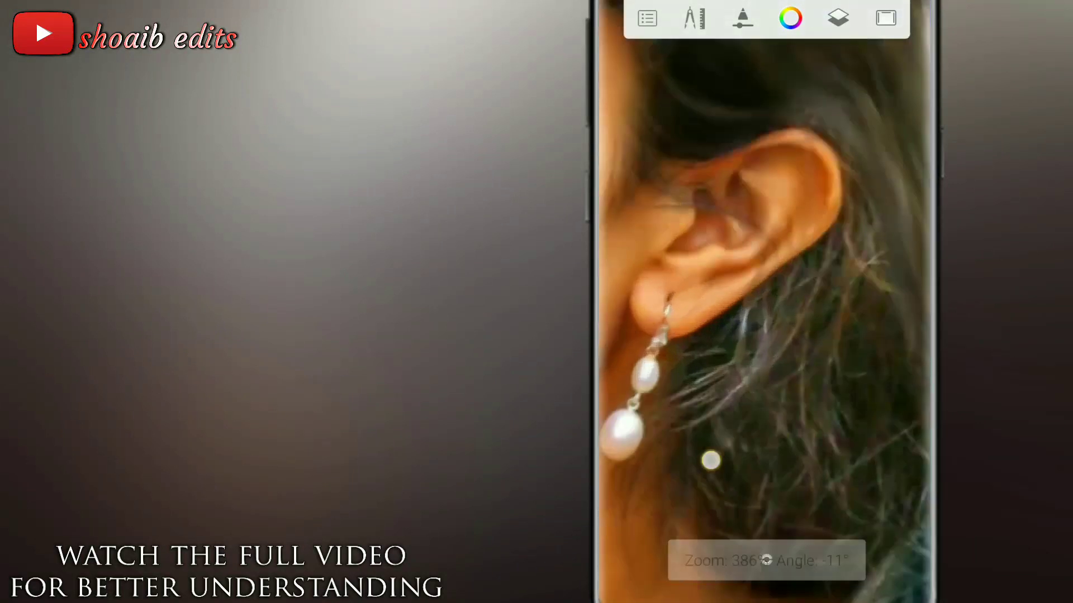
{"action": "left_click_drag", "start_coordinate": [767, 559], "coordinate": [709, 464]}
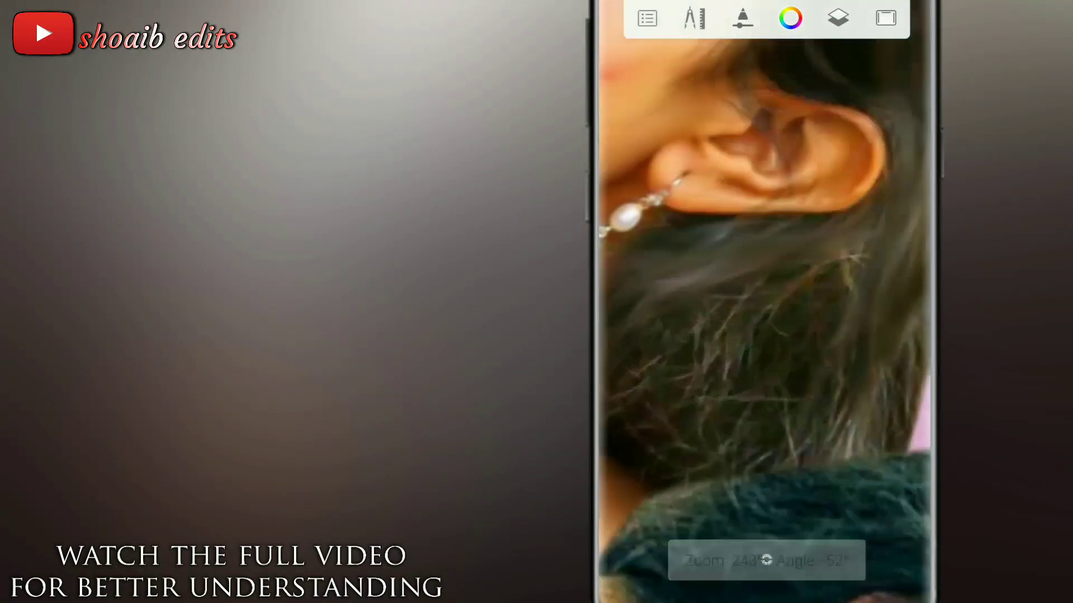
{"action": "mouse_move", "coordinate": [767, 560]}
{"action": "left_mouse_down"}
{"action": "mouse_move", "coordinate": [726, 475]}
{"action": "mouse_move", "coordinate": [895, 417]}
{"action": "left_mouse_up"}
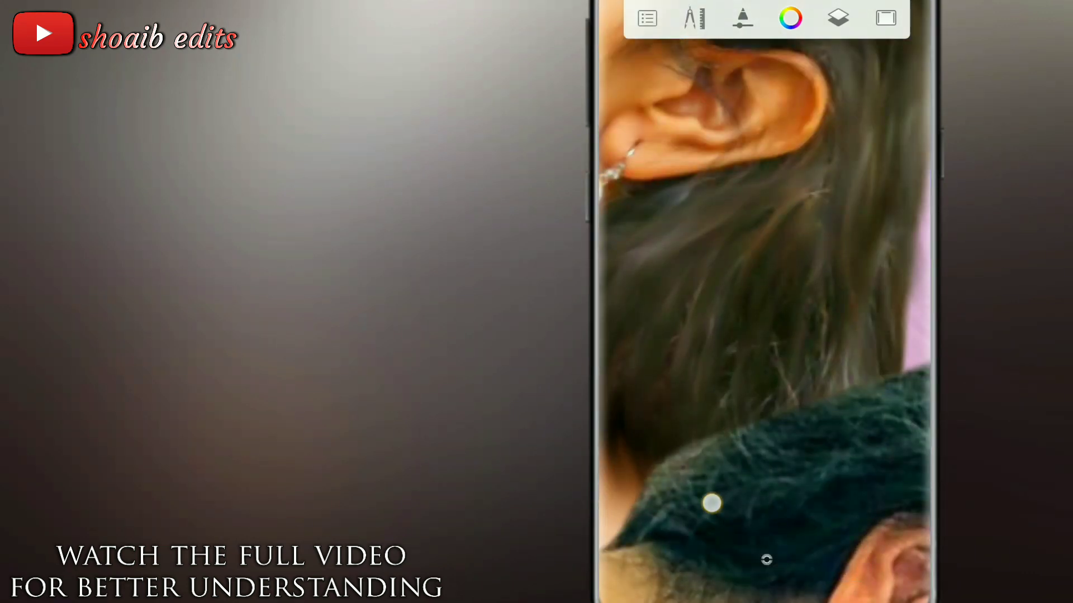
{"action": "left_click_drag", "start_coordinate": [766, 559], "coordinate": [752, 312]}
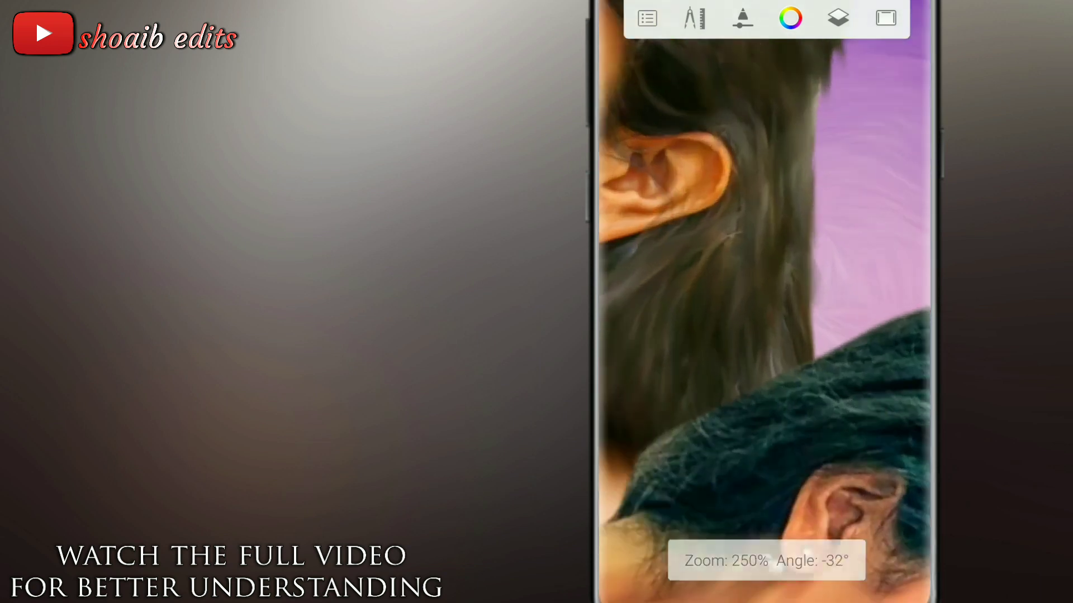
Step: Shrink the brush to 3.4 and smudge hair over the red top and beside the ear
{"action": "mouse_move", "coordinate": [773, 565]}
{"action": "left_mouse_down"}
{"action": "mouse_move", "coordinate": [764, 581]}
{"action": "mouse_move", "coordinate": [620, 360]}
{"action": "left_mouse_up"}
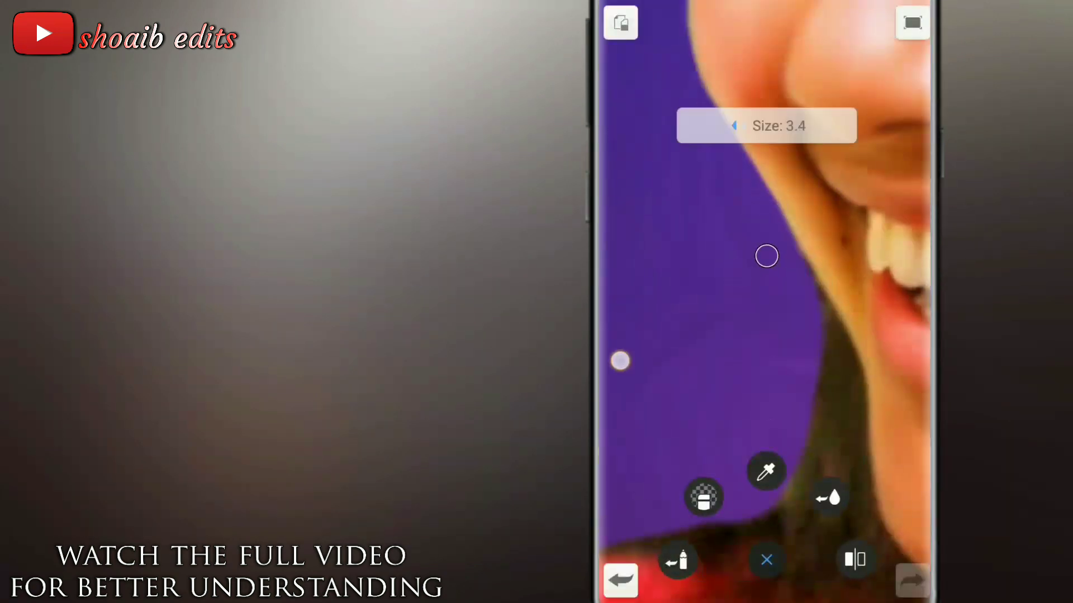
{"action": "mouse_move", "coordinate": [766, 254]}
{"action": "left_mouse_down"}
{"action": "mouse_move", "coordinate": [769, 240]}
{"action": "mouse_move", "coordinate": [852, 317]}
{"action": "left_mouse_up"}
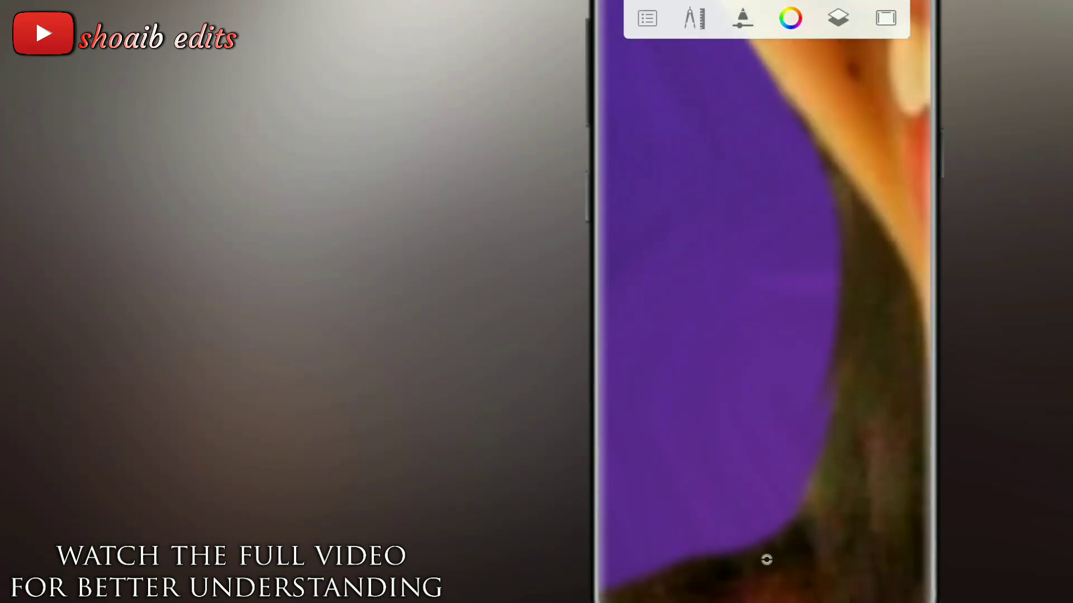
{"action": "left_click_drag", "start_coordinate": [767, 559], "coordinate": [783, 556]}
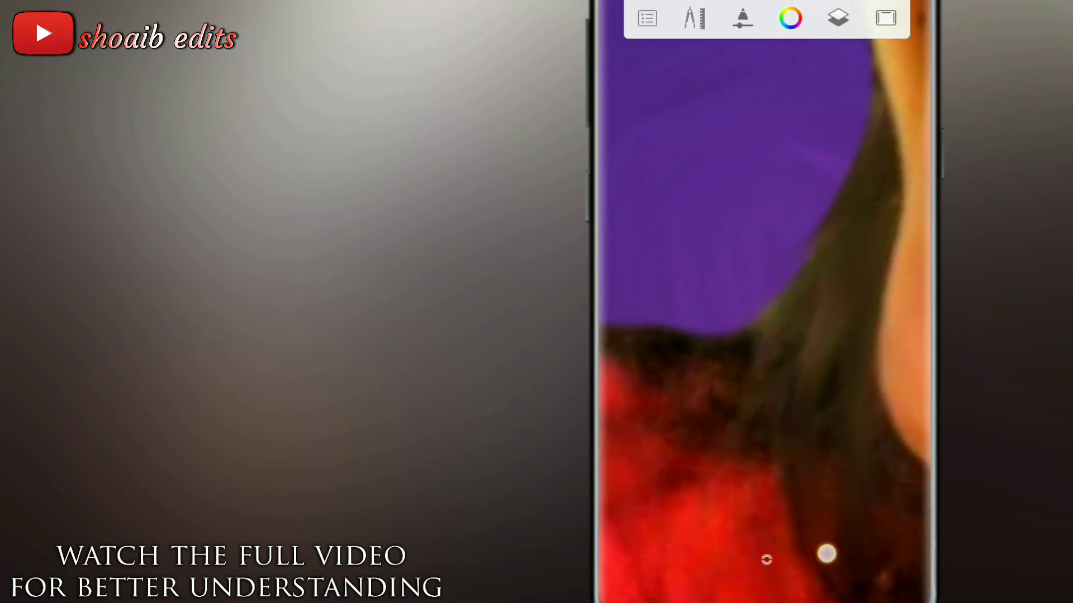
{"action": "mouse_move", "coordinate": [767, 559]}
{"action": "left_mouse_down"}
{"action": "mouse_move", "coordinate": [766, 254]}
{"action": "mouse_move", "coordinate": [866, 325]}
{"action": "left_mouse_up"}
{"action": "left_click_drag", "start_coordinate": [766, 557], "coordinate": [821, 477]}
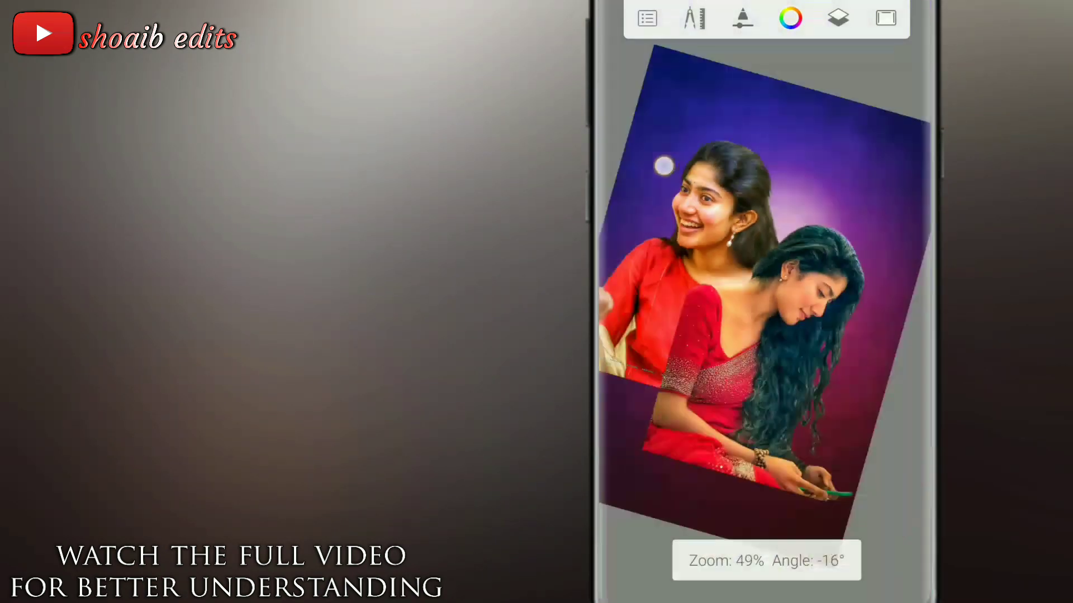
{"action": "left_click_drag", "start_coordinate": [664, 165], "coordinate": [882, 281]}
{"action": "left_click_drag", "start_coordinate": [831, 112], "coordinate": [759, 333]}
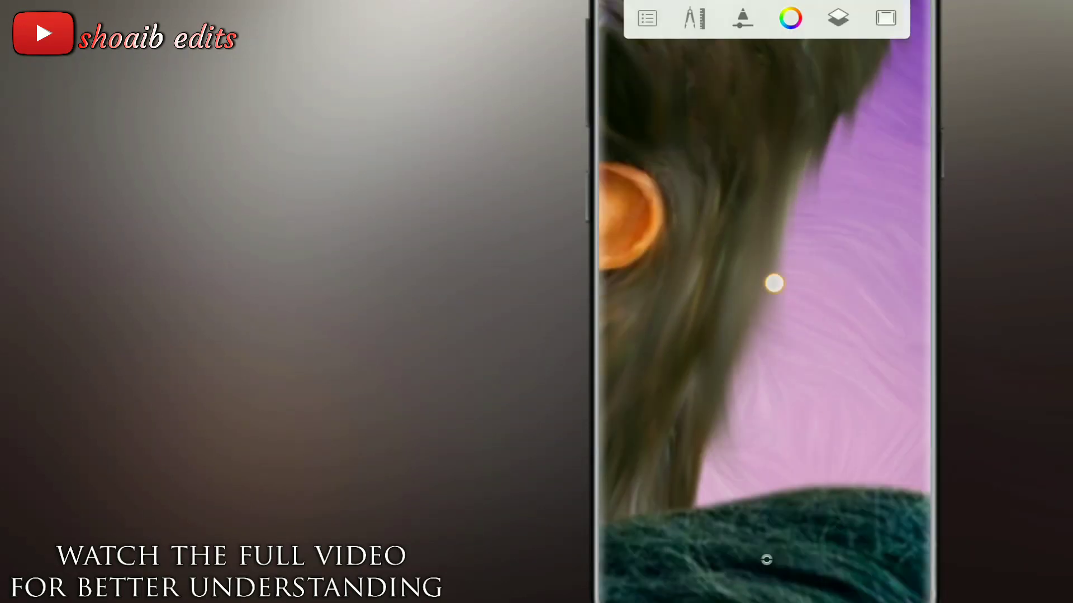
{"action": "mouse_move", "coordinate": [773, 283]}
{"action": "left_mouse_down"}
{"action": "mouse_move", "coordinate": [767, 335]}
{"action": "mouse_move", "coordinate": [646, 189]}
{"action": "mouse_move", "coordinate": [771, 391]}
{"action": "left_mouse_up"}
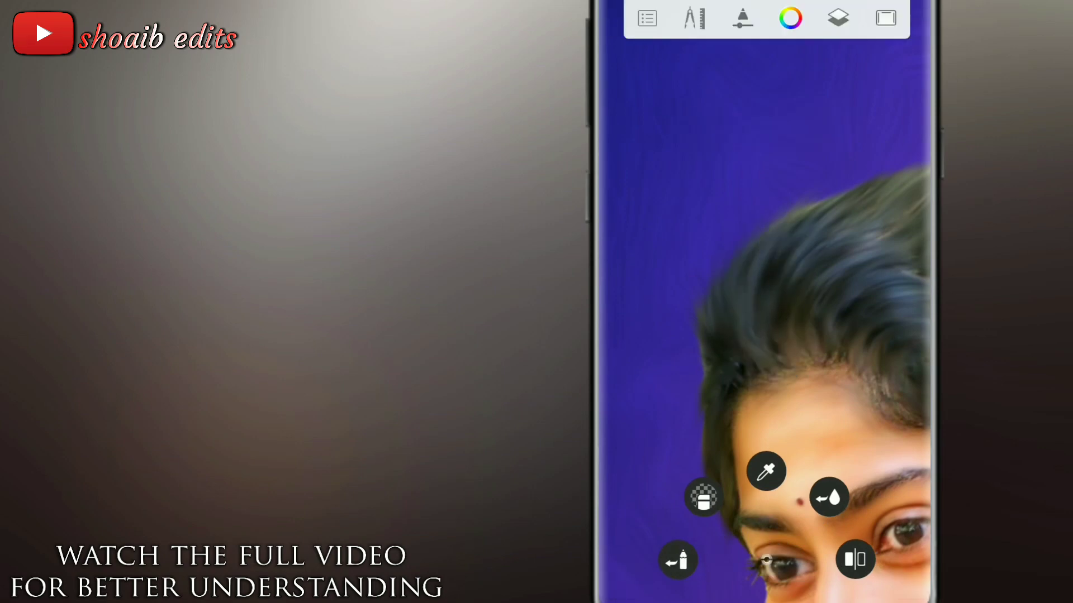
{"action": "mouse_move", "coordinate": [798, 347]}
{"action": "left_mouse_down"}
{"action": "mouse_move", "coordinate": [821, 391]}
{"action": "mouse_move", "coordinate": [682, 173]}
{"action": "mouse_move", "coordinate": [857, 337]}
{"action": "left_mouse_up"}
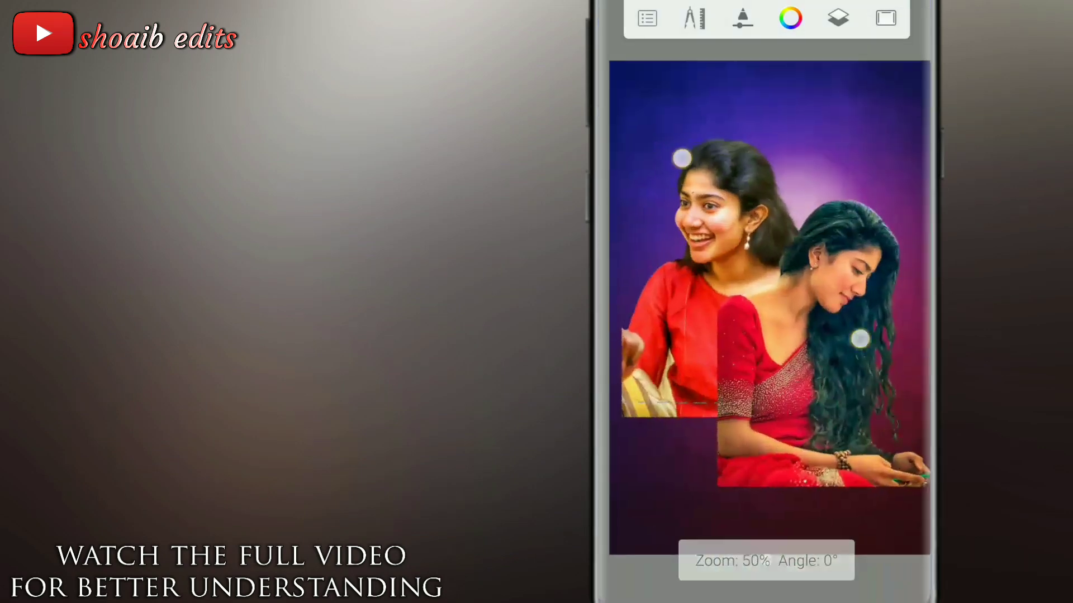
Step: Close the layers list and dismiss the colour sampler
{"action": "left_click", "coordinate": [838, 18]}
{"action": "left_click", "coordinate": [891, 191]}
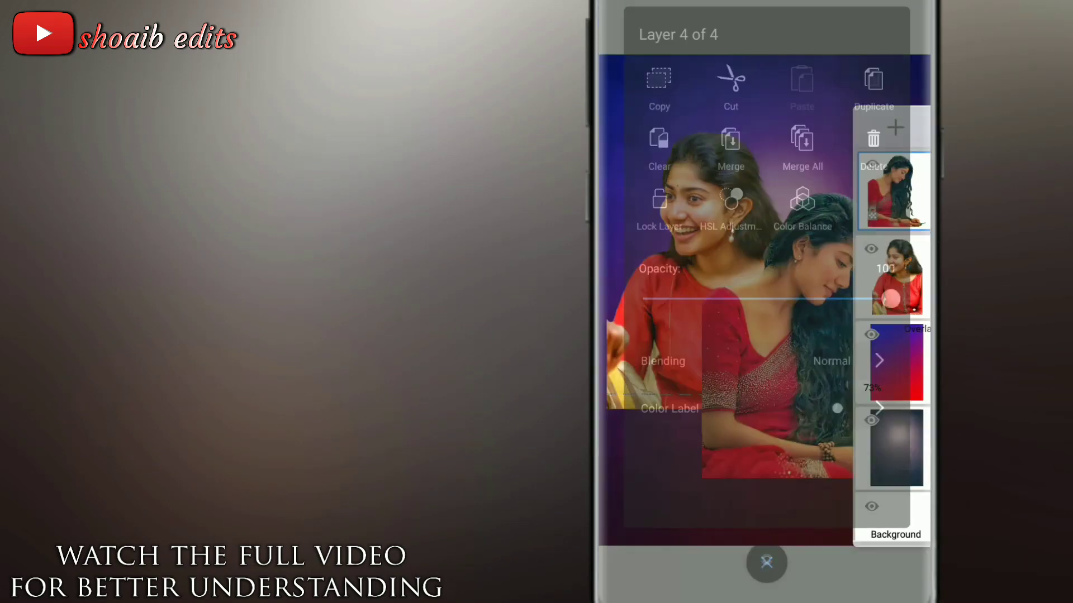
{"action": "left_click", "coordinate": [766, 560]}
{"action": "left_click", "coordinate": [838, 18]}
{"action": "left_click", "coordinate": [766, 345]}
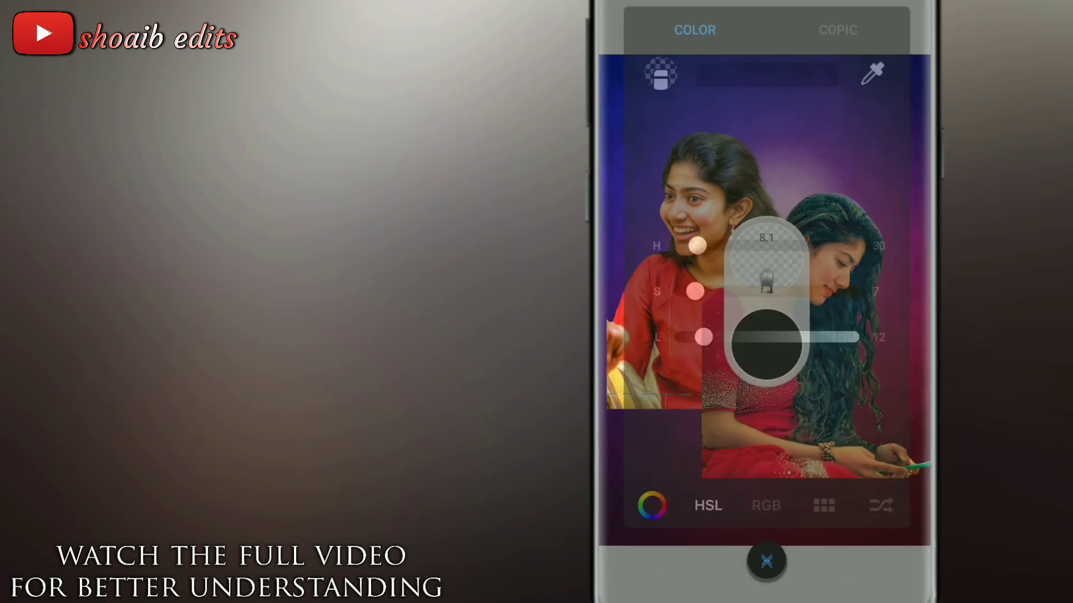
{"action": "left_click", "coordinate": [890, 69]}
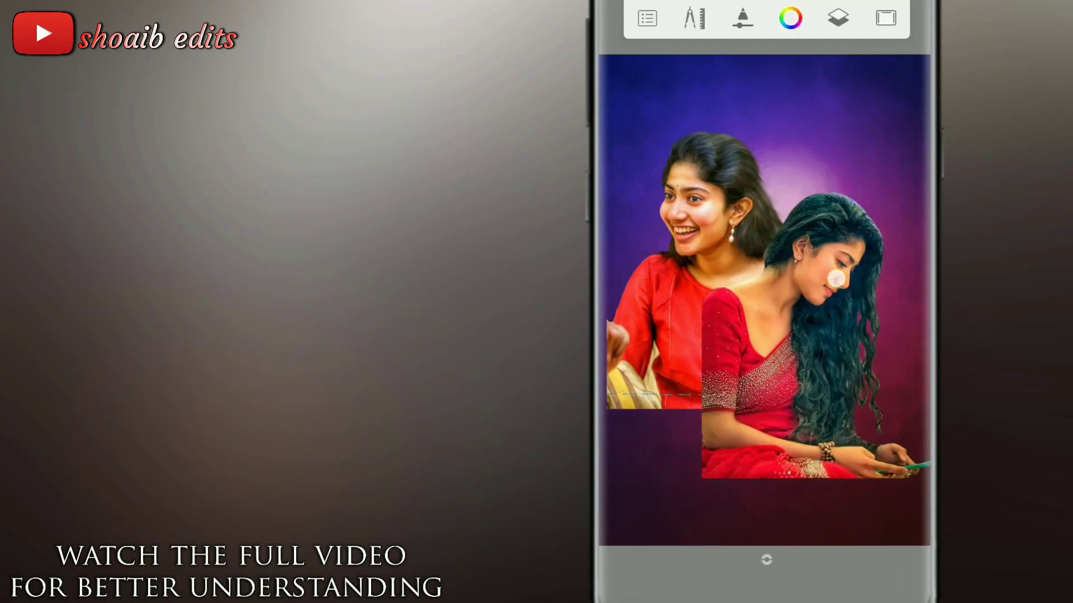
{"action": "left_click", "coordinate": [677, 559]}
Step: Select Smudge Web Brush from the library and confirm size 8.2, flow 11%, strength 10%
{"action": "left_click", "coordinate": [695, 30]}
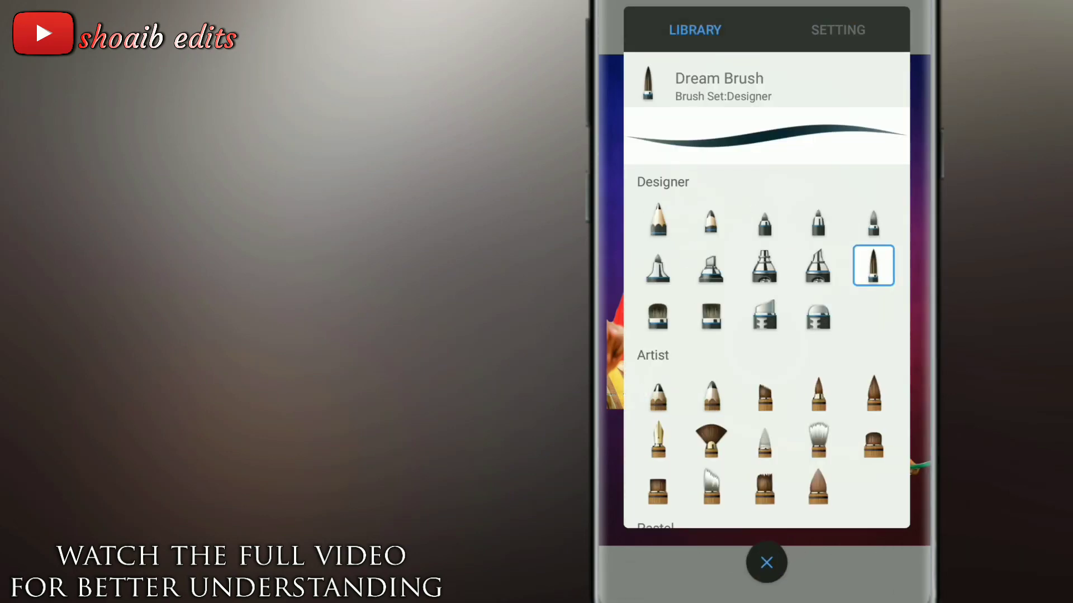
{"action": "scroll", "coordinate": [765, 346], "scroll_direction": "up", "scroll_amount": 5}
{"action": "left_click", "coordinate": [658, 365]}
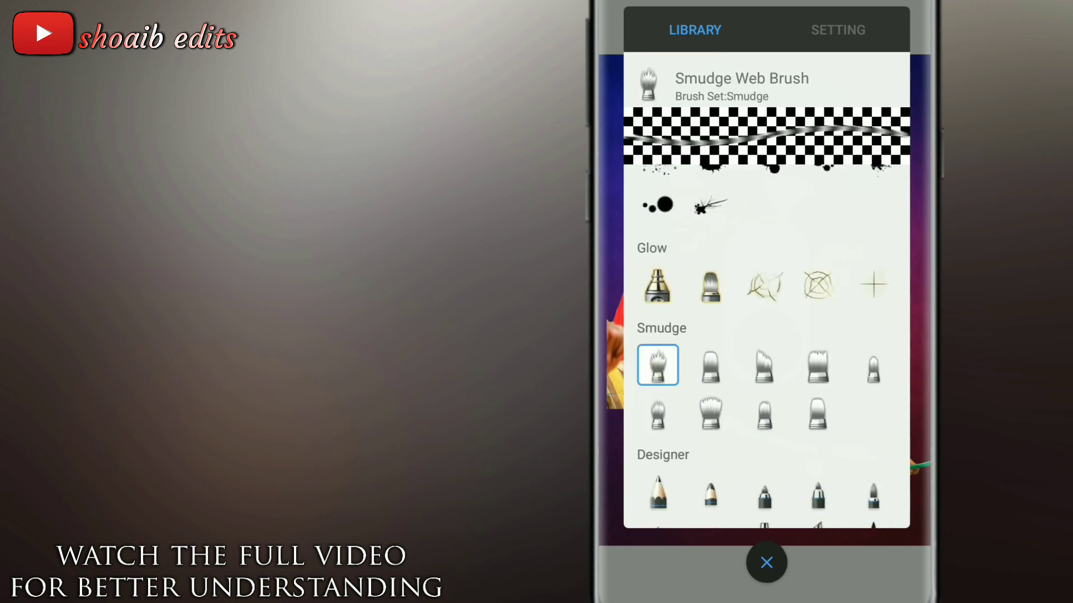
{"action": "left_click", "coordinate": [838, 30]}
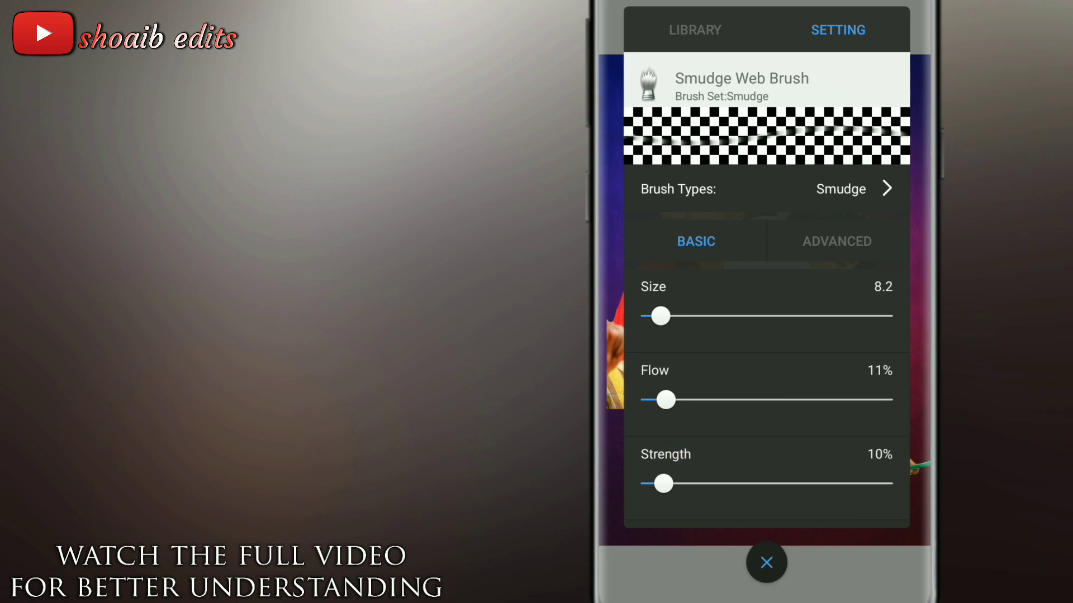
{"action": "left_click", "coordinate": [767, 563]}
{"action": "scroll", "coordinate": [766, 302], "scroll_direction": "up", "scroll_amount": 5}
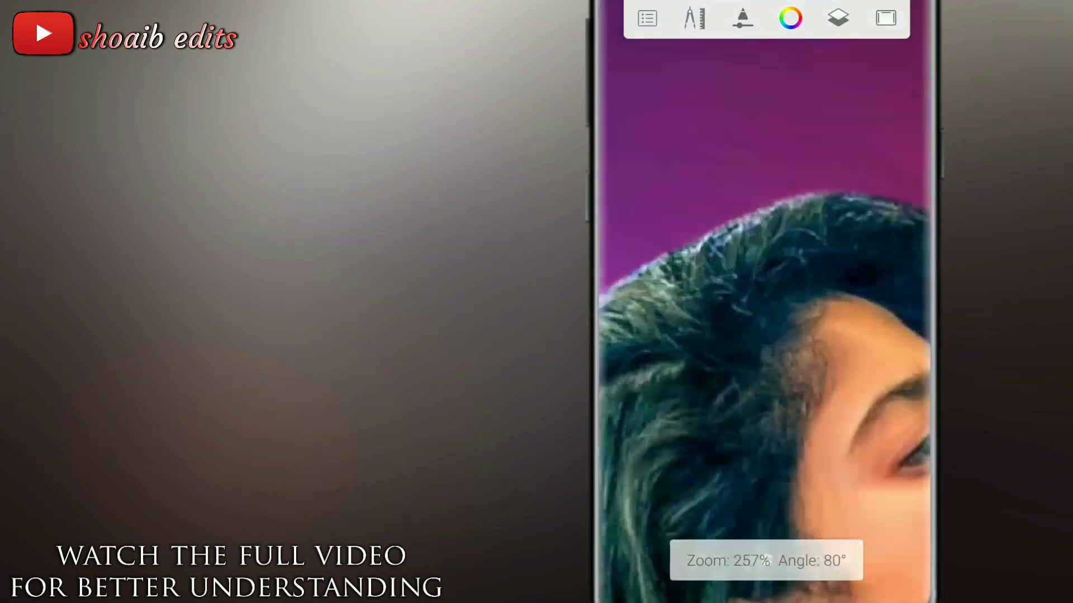
Step: Smudge the strands at the top of the right woman's hair with the Smudge Web Brush
{"action": "left_click", "coordinate": [655, 344]}
{"action": "scroll", "coordinate": [749, 285], "scroll_direction": "up", "scroll_amount": 3}
{"action": "scroll", "coordinate": [748, 285], "scroll_direction": "up", "scroll_amount": 2}
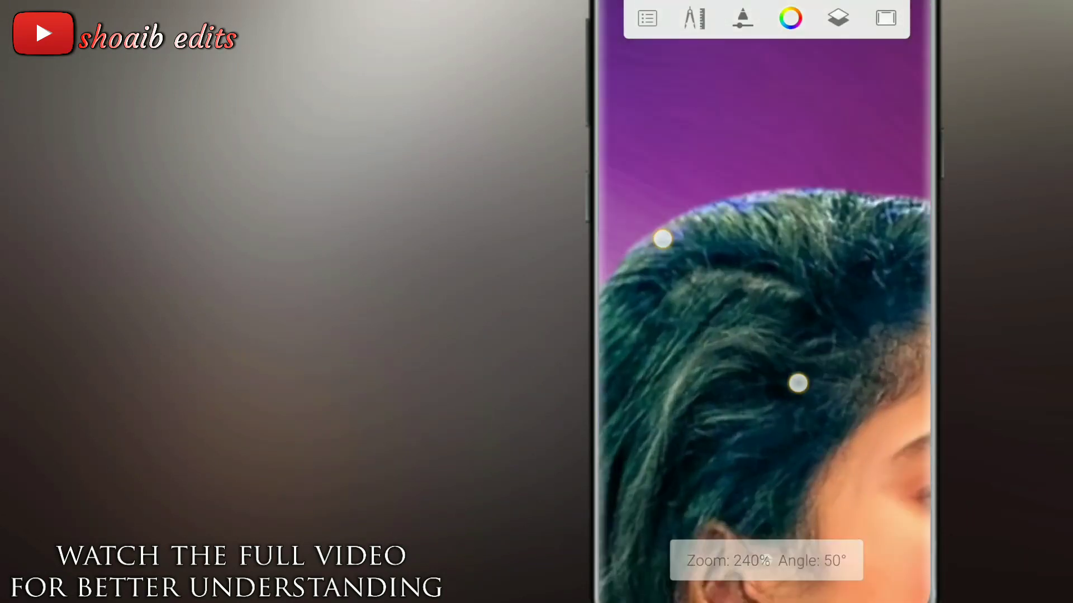
{"action": "left_click_drag", "start_coordinate": [664, 321], "coordinate": [734, 355]}
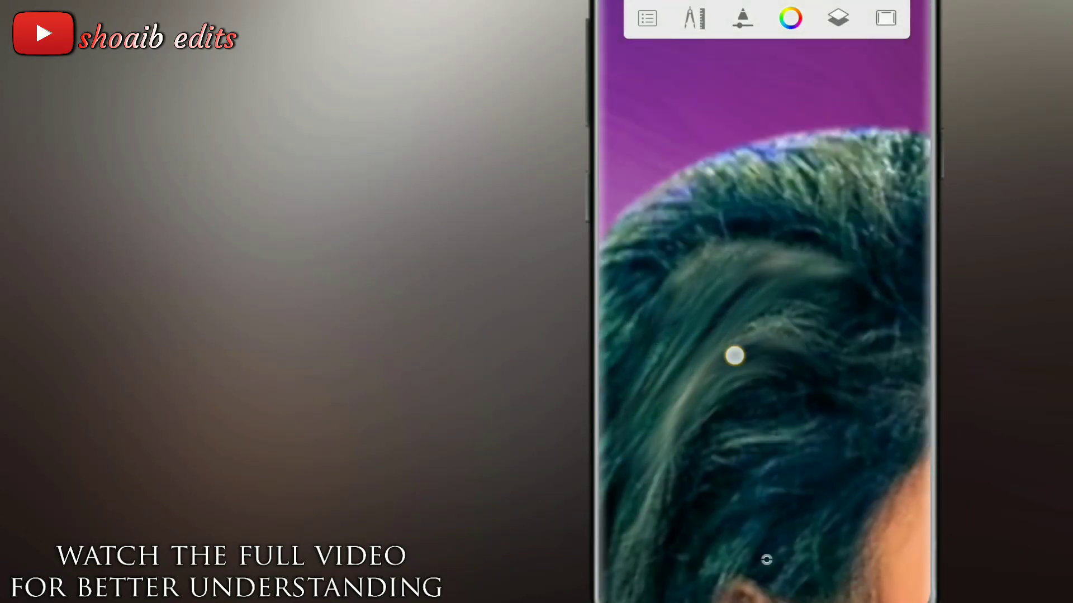
{"action": "scroll", "coordinate": [744, 328], "scroll_direction": "down", "scroll_amount": 3}
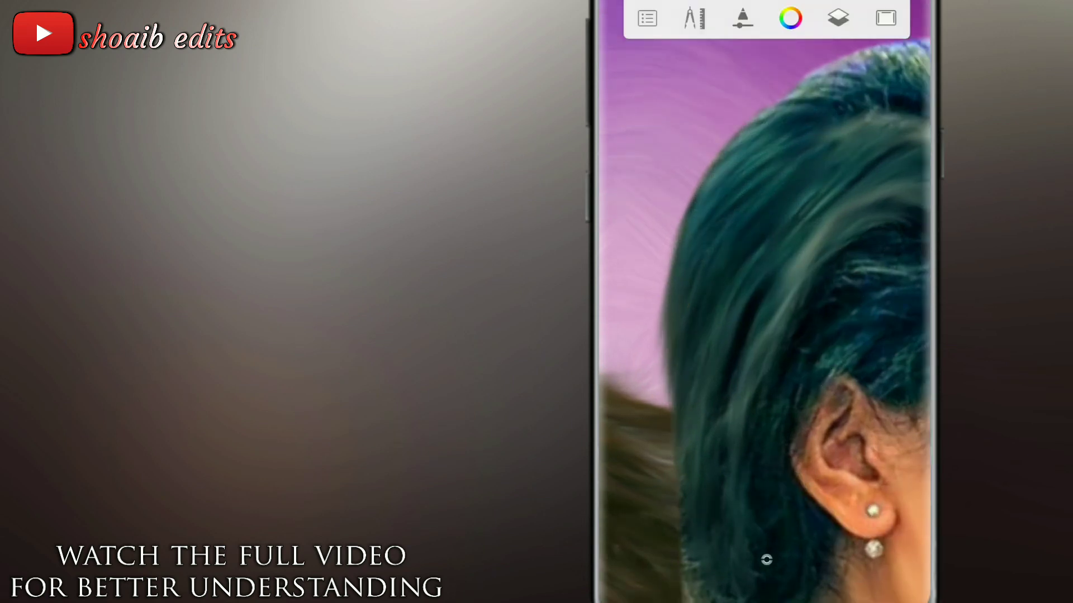
{"action": "scroll", "coordinate": [894, 184], "scroll_direction": "down", "scroll_amount": 3}
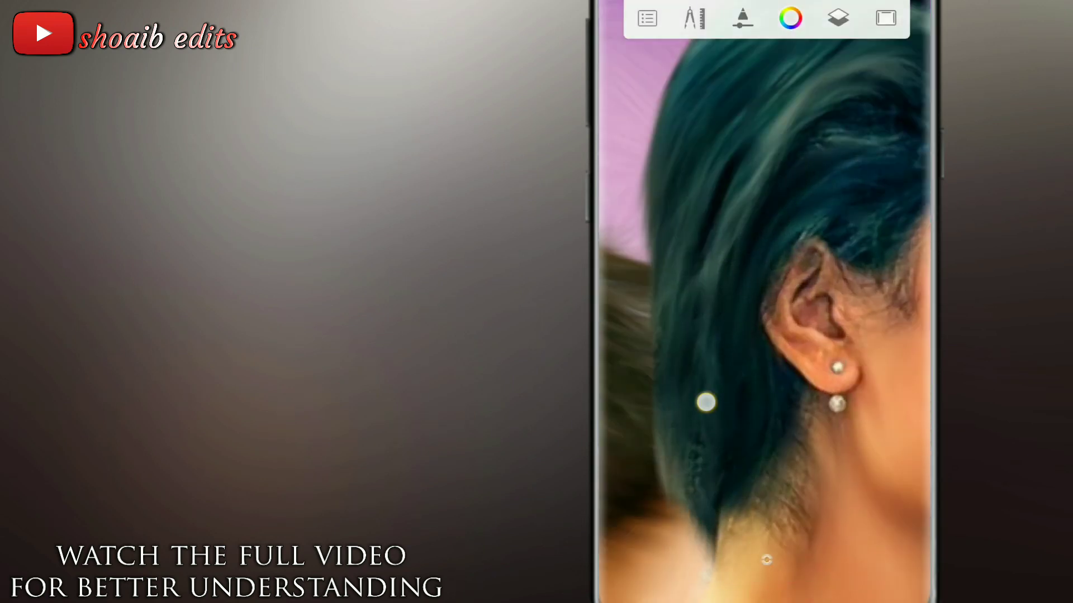
{"action": "scroll", "coordinate": [706, 403], "scroll_direction": "up", "scroll_amount": 2}
{"action": "scroll", "coordinate": [769, 336], "scroll_direction": "up", "scroll_amount": 3}
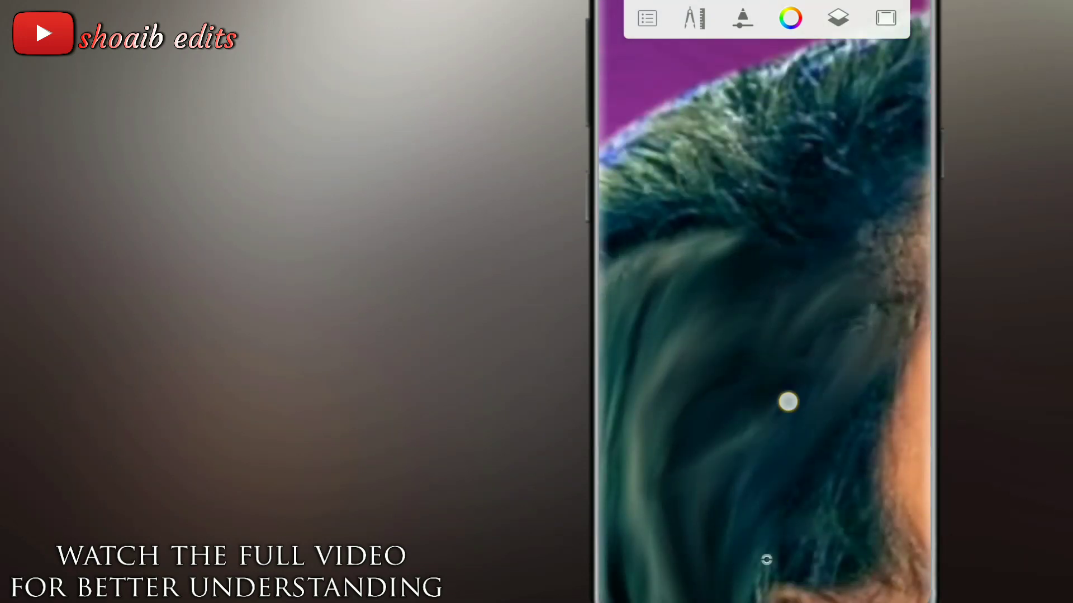
{"action": "scroll", "coordinate": [788, 401], "scroll_direction": "down", "scroll_amount": 3}
{"action": "scroll", "coordinate": [728, 373], "scroll_direction": "down", "scroll_amount": 2}
{"action": "scroll", "coordinate": [677, 299], "scroll_direction": "up", "scroll_amount": 3}
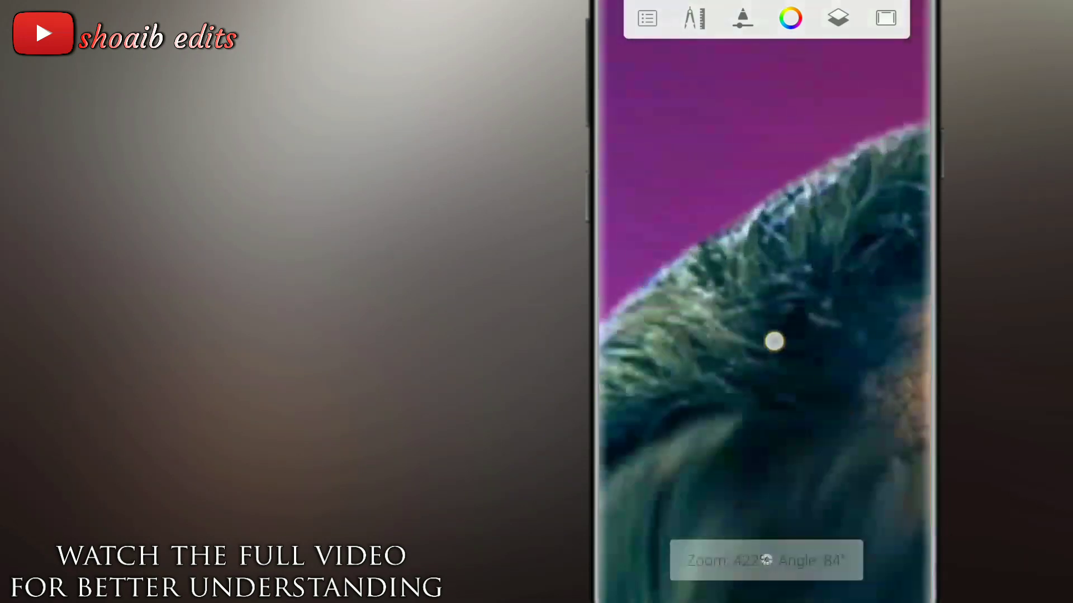
{"action": "scroll", "coordinate": [773, 342], "scroll_direction": "down", "scroll_amount": 3}
{"action": "scroll", "coordinate": [689, 252], "scroll_direction": "down", "scroll_amount": 2}
{"action": "scroll", "coordinate": [773, 335], "scroll_direction": "up", "scroll_amount": 3}
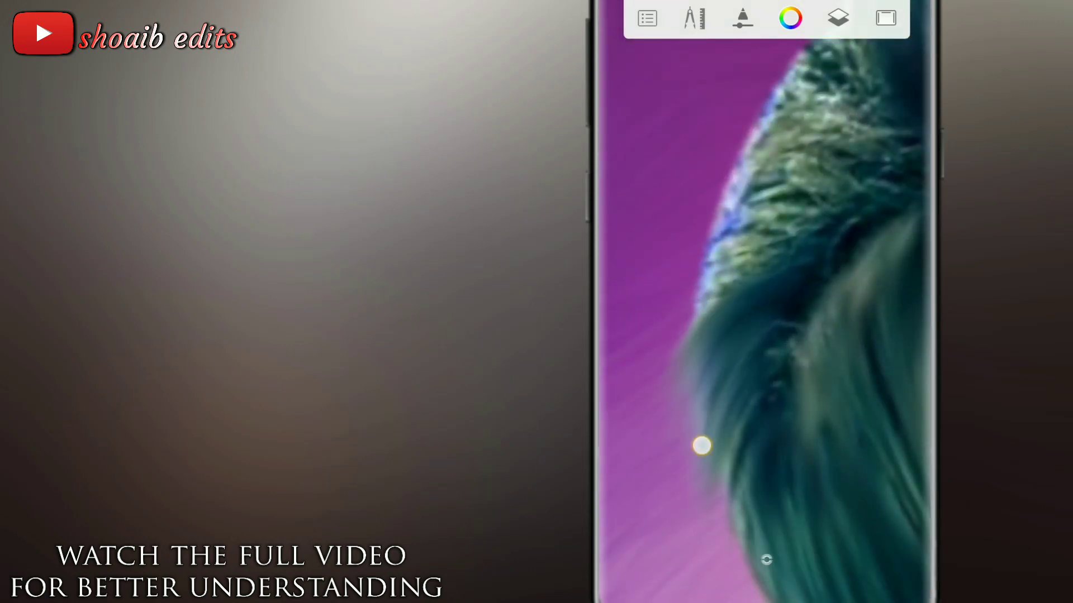
{"action": "scroll", "coordinate": [701, 443], "scroll_direction": "up", "scroll_amount": 2}
Step: Turn the forehead upright, zoom onto the hair ends, and smudge them at brush size 7.5
{"action": "left_click_drag", "start_coordinate": [707, 496], "coordinate": [701, 354]}
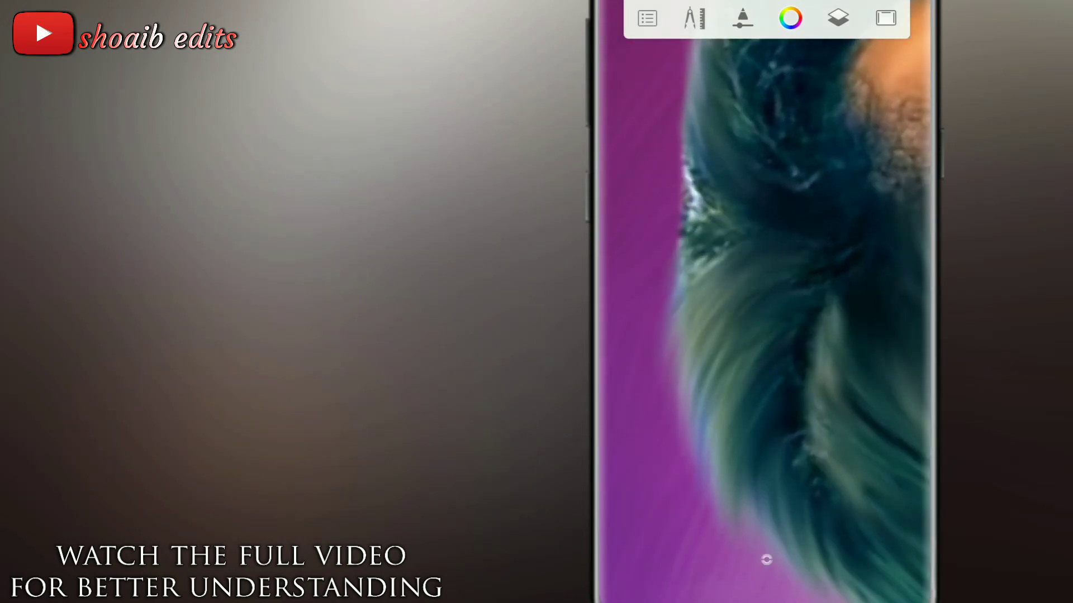
{"action": "scroll", "coordinate": [757, 289], "scroll_direction": "down", "scroll_amount": 3}
{"action": "scroll", "coordinate": [695, 224], "scroll_direction": "down", "scroll_amount": 2}
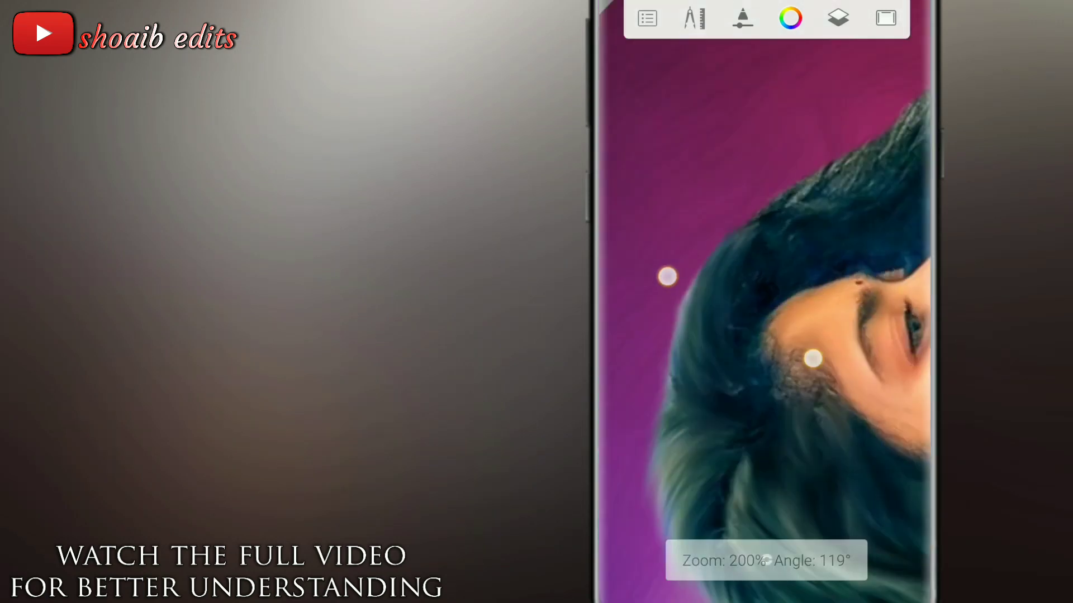
{"action": "scroll", "coordinate": [666, 275], "scroll_direction": "up", "scroll_amount": 2}
{"action": "scroll", "coordinate": [724, 311], "scroll_direction": "down", "scroll_amount": 3}
{"action": "scroll", "coordinate": [734, 299], "scroll_direction": "up", "scroll_amount": 3}
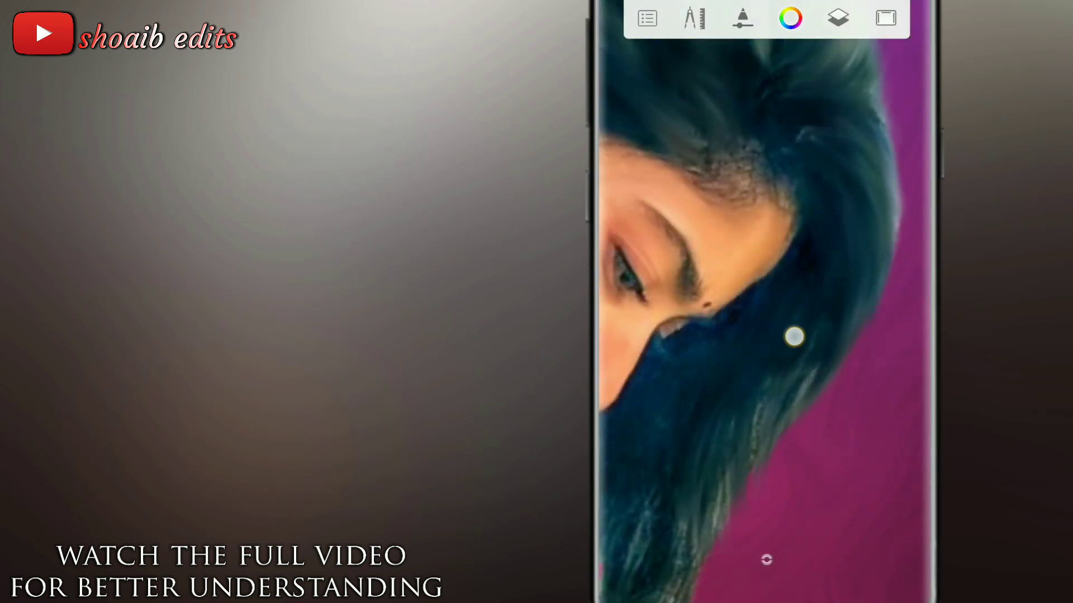
{"action": "scroll", "coordinate": [742, 456], "scroll_direction": "down", "scroll_amount": 2}
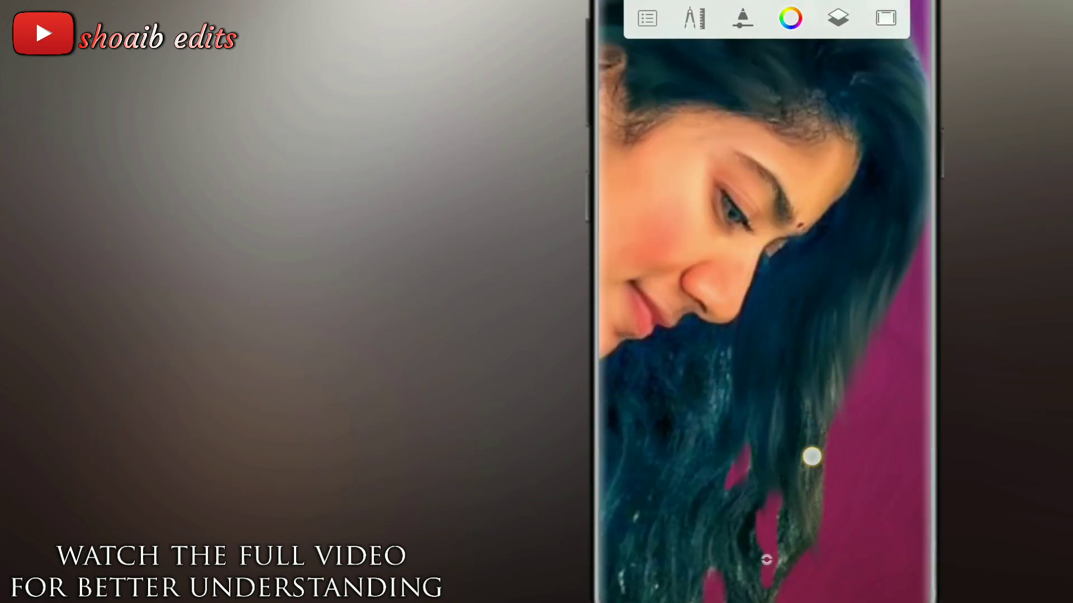
{"action": "scroll", "coordinate": [811, 457], "scroll_direction": "down", "scroll_amount": 2}
{"action": "scroll", "coordinate": [843, 363], "scroll_direction": "up", "scroll_amount": 2}
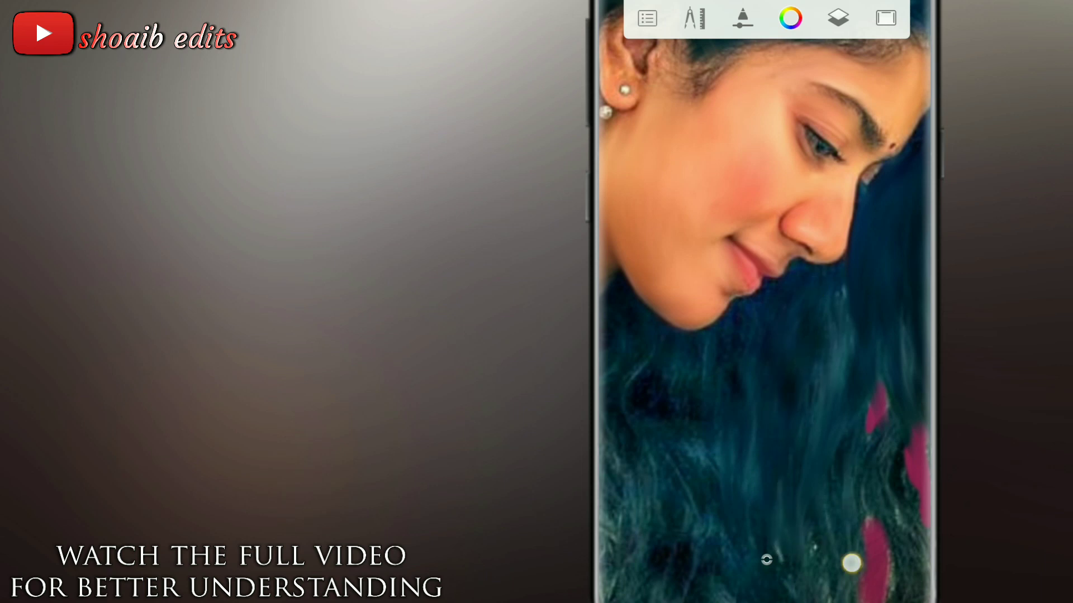
{"action": "scroll", "coordinate": [688, 476], "scroll_direction": "left", "scroll_amount": 2}
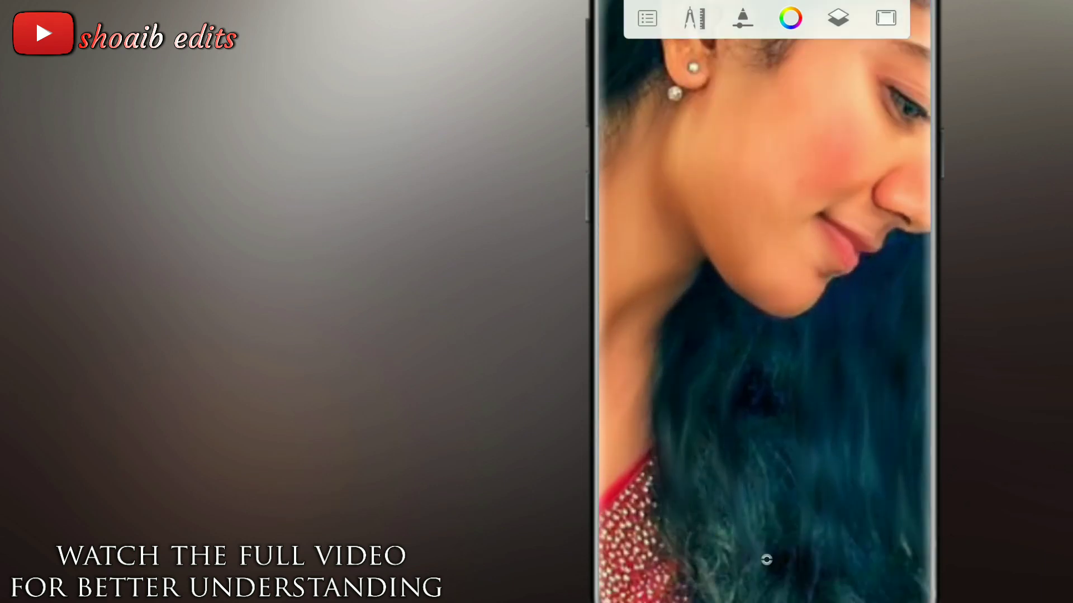
{"action": "scroll", "coordinate": [725, 581], "scroll_direction": "down", "scroll_amount": 2}
{"action": "scroll", "coordinate": [787, 526], "scroll_direction": "up", "scroll_amount": 2}
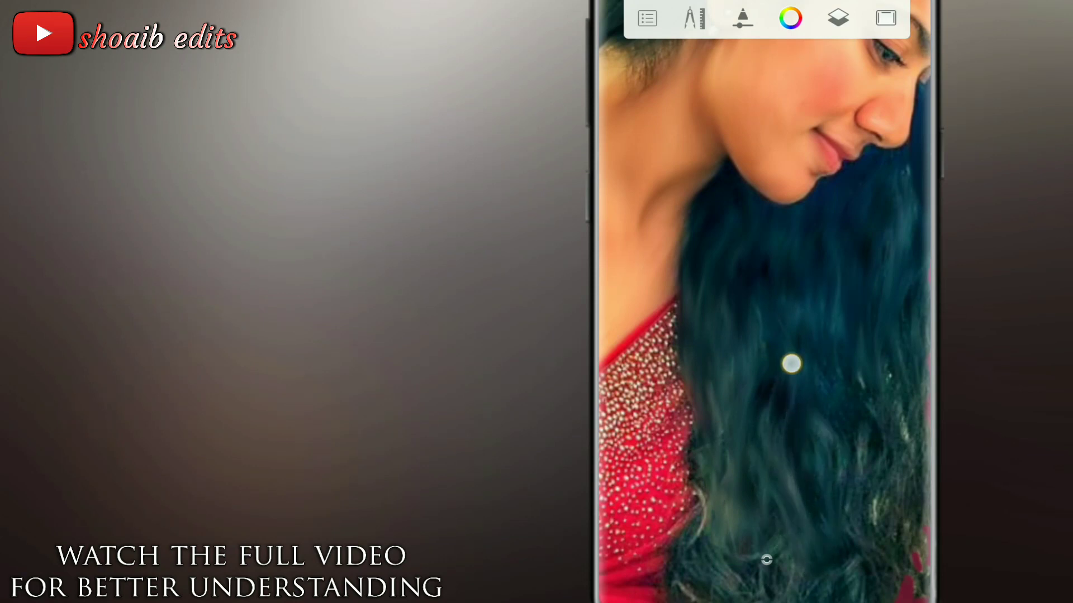
{"action": "scroll", "coordinate": [841, 527], "scroll_direction": "down", "scroll_amount": 5}
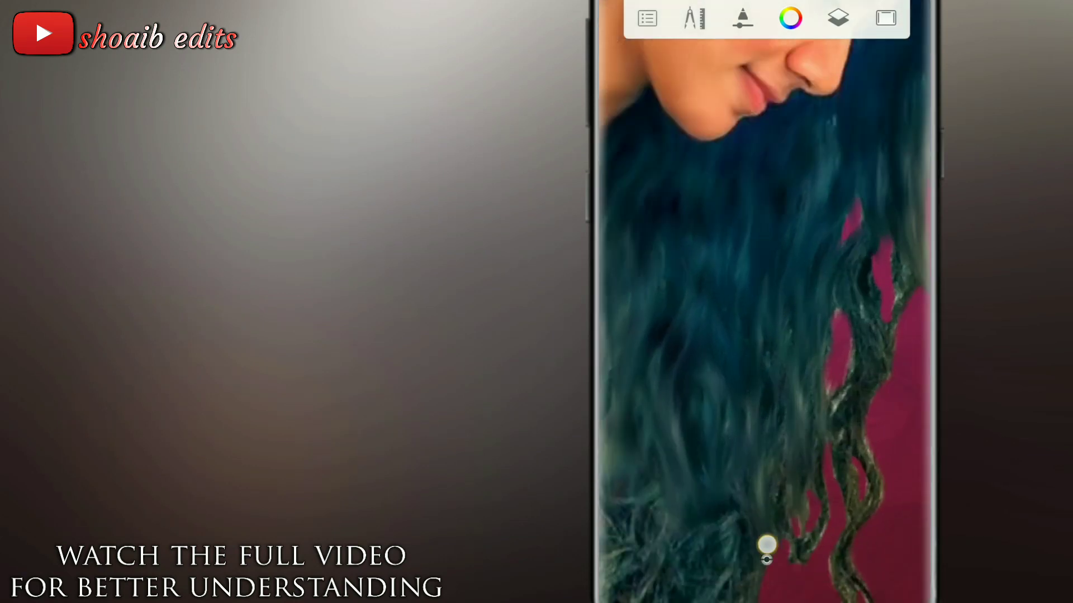
{"action": "scroll", "coordinate": [766, 559], "scroll_direction": "down", "scroll_amount": 3}
{"action": "scroll", "coordinate": [773, 315], "scroll_direction": "up", "scroll_amount": 3}
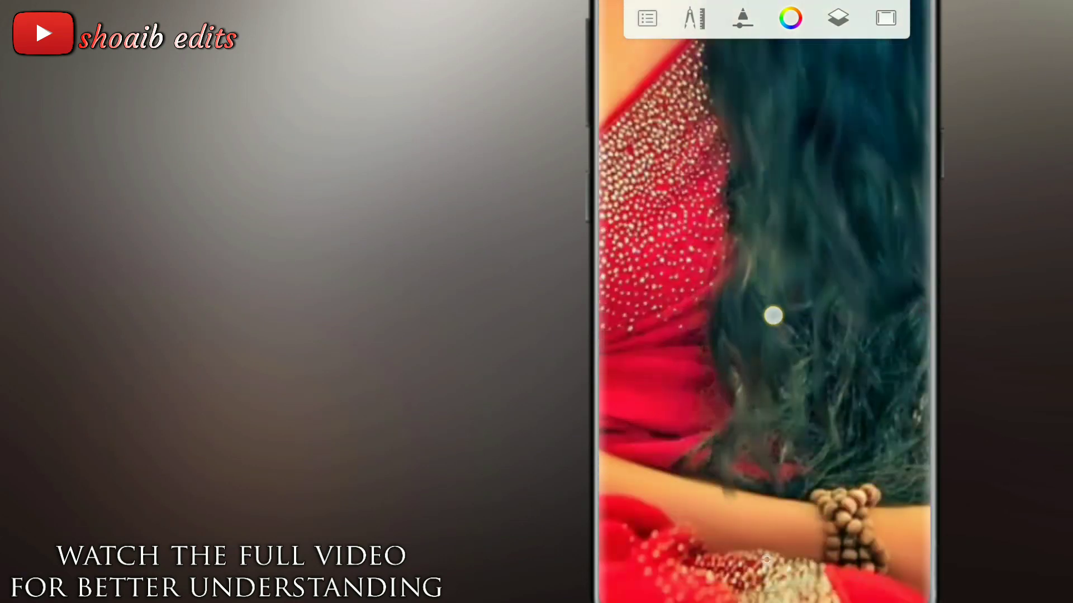
{"action": "scroll", "coordinate": [815, 460], "scroll_direction": "down", "scroll_amount": 2}
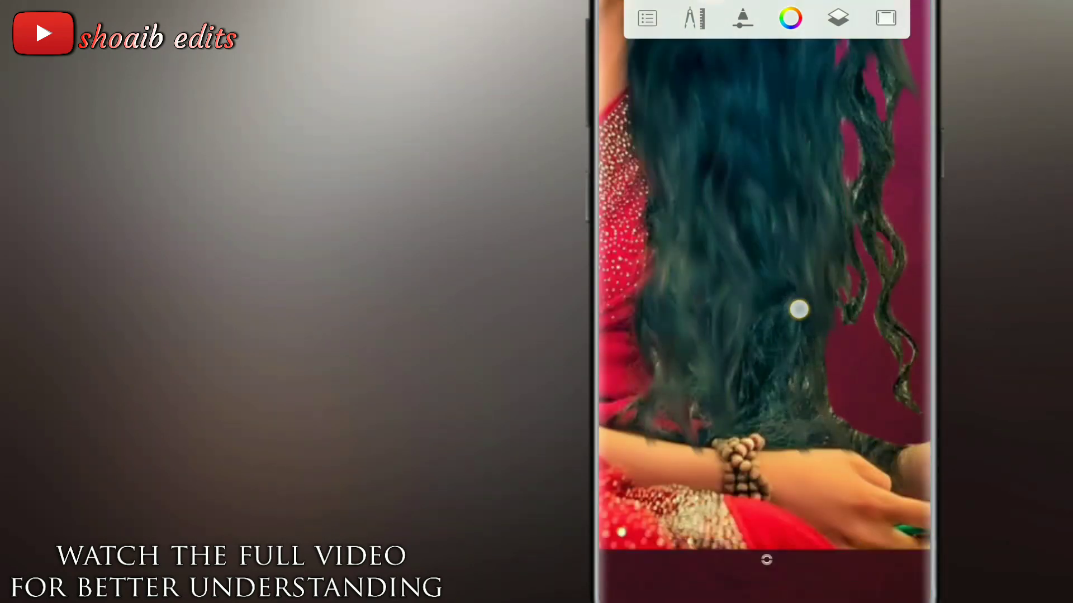
{"action": "scroll", "coordinate": [621, 534], "scroll_direction": "down", "scroll_amount": 3}
{"action": "scroll", "coordinate": [723, 247], "scroll_direction": "up", "scroll_amount": 5}
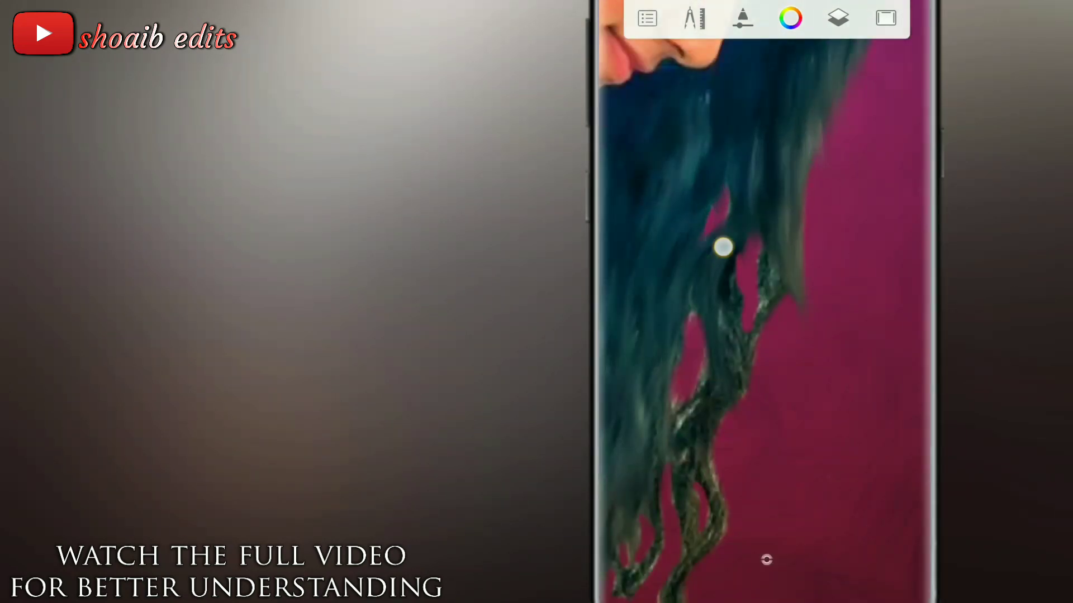
{"action": "scroll", "coordinate": [724, 343], "scroll_direction": "up", "scroll_amount": 3}
{"action": "scroll", "coordinate": [790, 500], "scroll_direction": "up", "scroll_amount": 2}
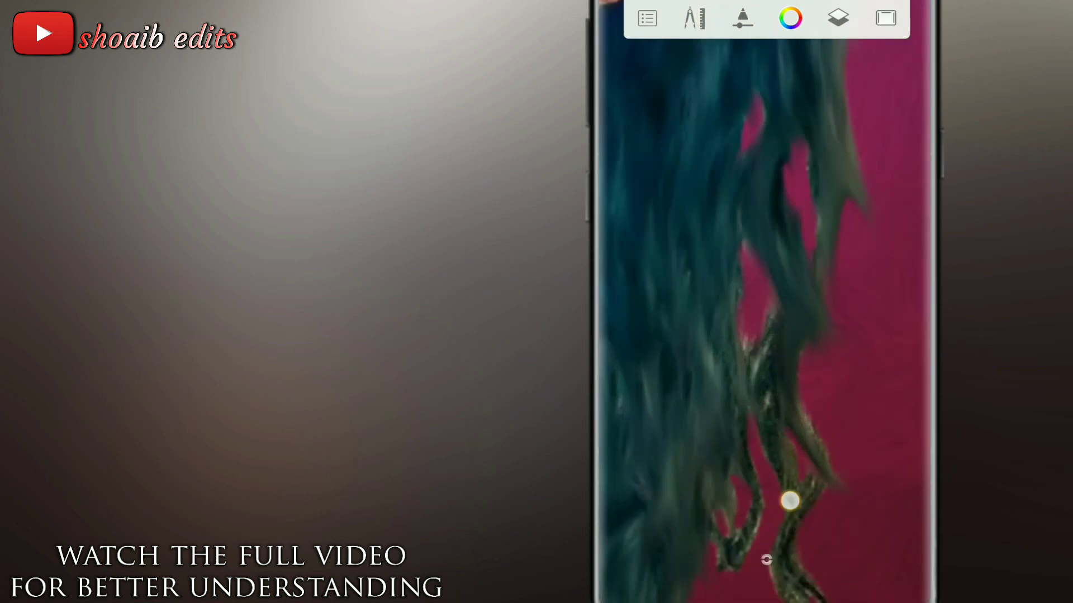
{"action": "left_click_drag", "start_coordinate": [817, 426], "coordinate": [809, 486]}
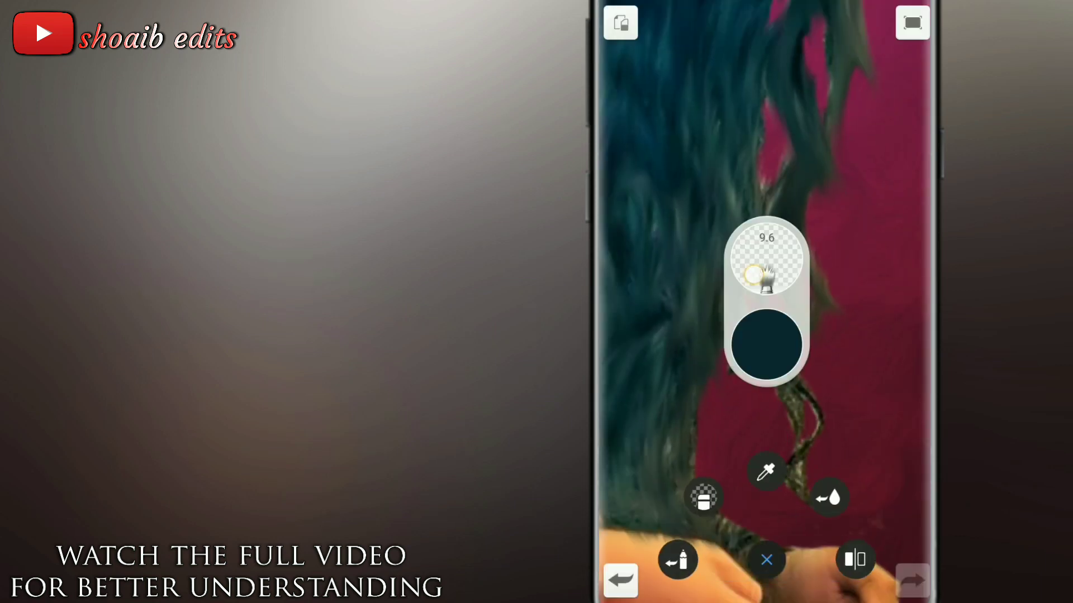
{"action": "scroll", "coordinate": [782, 336], "scroll_direction": "up", "scroll_amount": 2}
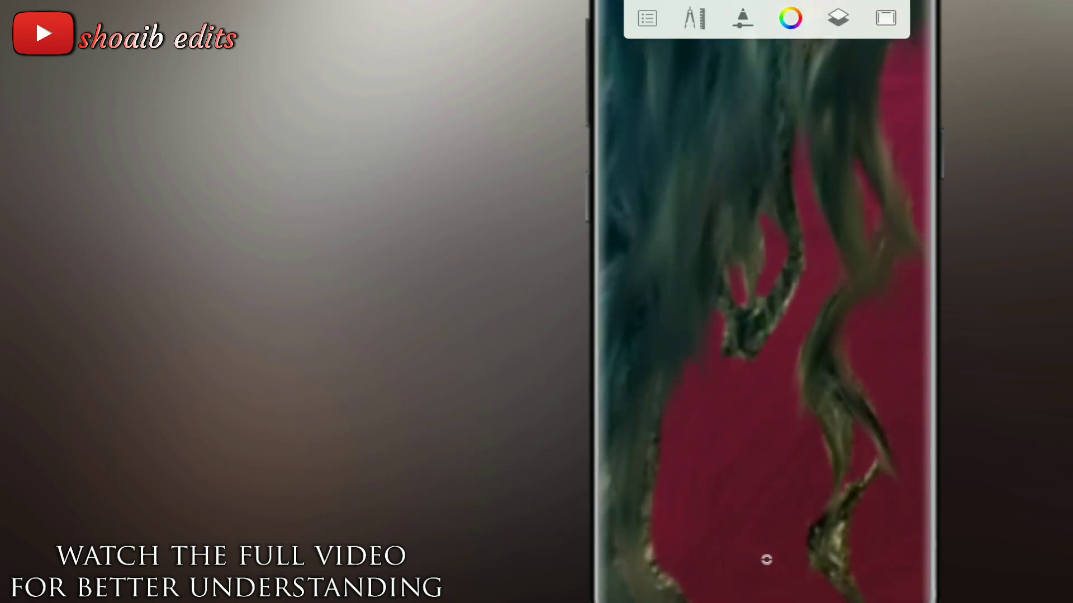
{"action": "scroll", "coordinate": [787, 355], "scroll_direction": "up", "scroll_amount": 3}
{"action": "scroll", "coordinate": [810, 335], "scroll_direction": "up", "scroll_amount": 3}
{"action": "left_click", "coordinate": [767, 559]}
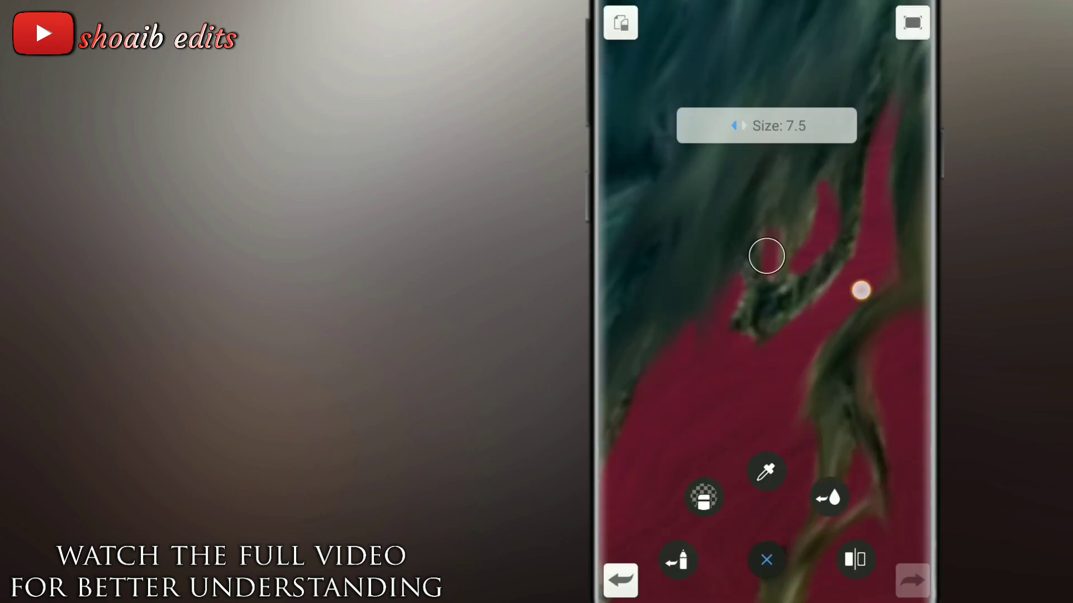
{"action": "left_click_drag", "start_coordinate": [861, 290], "coordinate": [719, 419]}
Step: Enlarge the smudge brush, recheck the hair up close, then fit the full canvas on screen
{"action": "scroll", "coordinate": [777, 280], "scroll_direction": "down", "scroll_amount": 5}
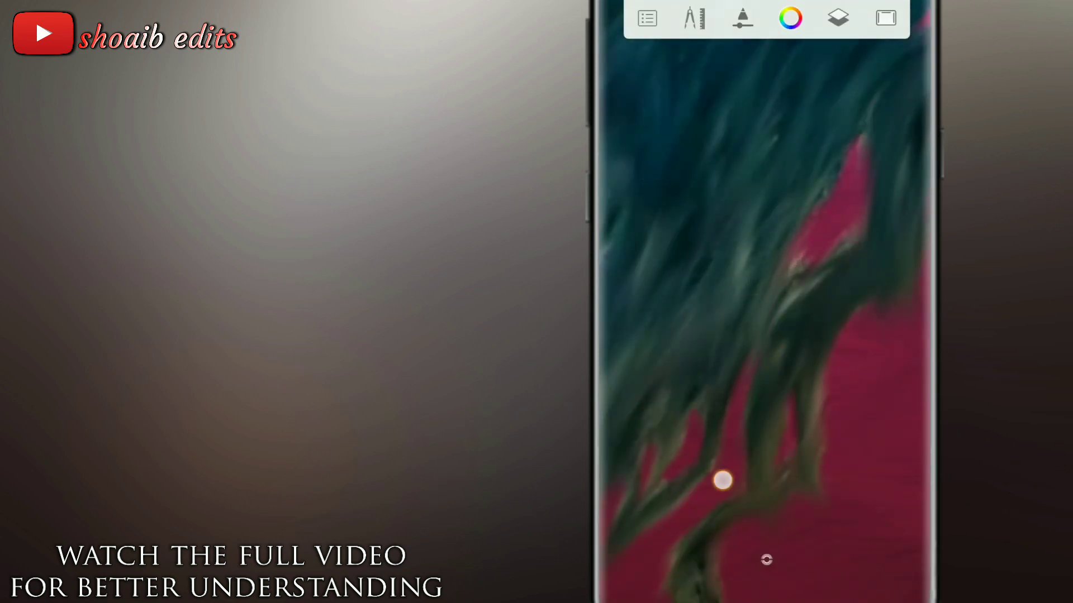
{"action": "scroll", "coordinate": [760, 257], "scroll_direction": "down", "scroll_amount": 3}
{"action": "scroll", "coordinate": [747, 280], "scroll_direction": "down", "scroll_amount": 1}
{"action": "scroll", "coordinate": [747, 279], "scroll_direction": "up", "scroll_amount": 3}
{"action": "left_click", "coordinate": [766, 559]}
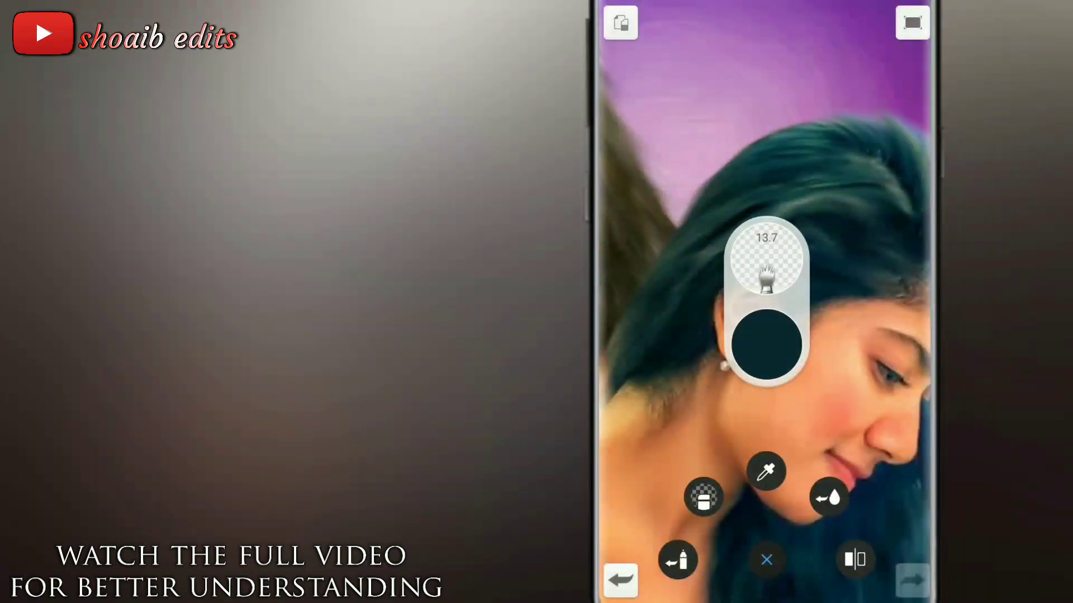
{"action": "left_click_drag", "start_coordinate": [766, 335], "coordinate": [771, 302]}
{"action": "scroll", "coordinate": [730, 271], "scroll_direction": "up", "scroll_amount": 3}
{"action": "scroll", "coordinate": [749, 279], "scroll_direction": "up", "scroll_amount": 2}
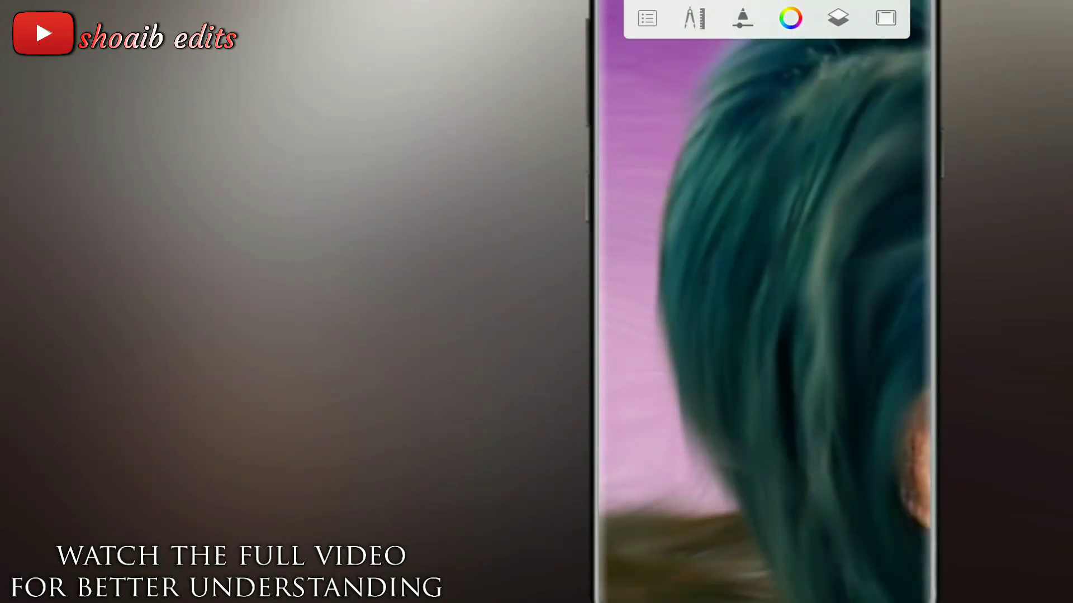
{"action": "scroll", "coordinate": [738, 336], "scroll_direction": "down", "scroll_amount": 1}
{"action": "left_click_drag", "start_coordinate": [765, 559], "coordinate": [725, 410]}
{"action": "scroll", "coordinate": [732, 335], "scroll_direction": "up", "scroll_amount": 2}
{"action": "scroll", "coordinate": [766, 257], "scroll_direction": "down", "scroll_amount": 3}
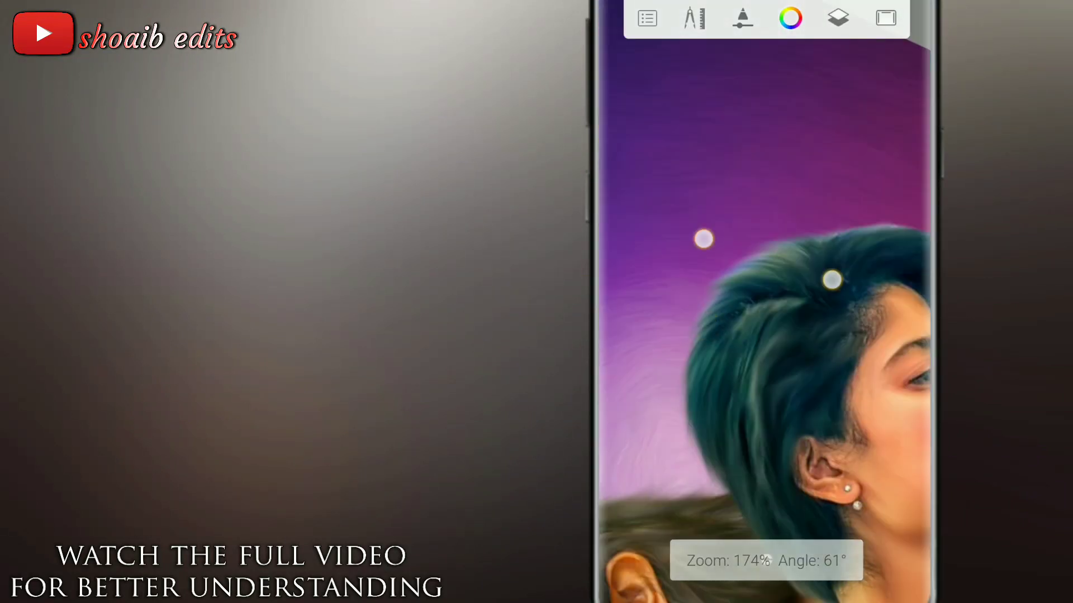
{"action": "scroll", "coordinate": [794, 167], "scroll_direction": "up", "scroll_amount": 2}
{"action": "scroll", "coordinate": [765, 280], "scroll_direction": "down", "scroll_amount": 1}
{"action": "scroll", "coordinate": [766, 302], "scroll_direction": "down", "scroll_amount": 3}
{"action": "scroll", "coordinate": [766, 301], "scroll_direction": "up", "scroll_amount": 3}
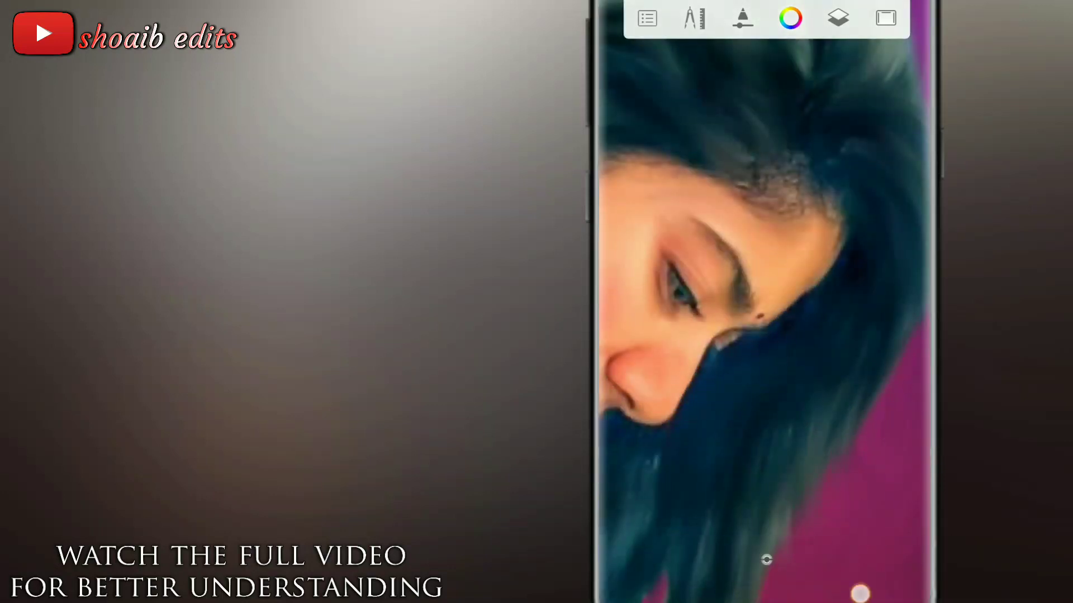
{"action": "scroll", "coordinate": [727, 168], "scroll_direction": "up", "scroll_amount": 1}
{"action": "scroll", "coordinate": [814, 391], "scroll_direction": "down", "scroll_amount": 2}
{"action": "scroll", "coordinate": [765, 301], "scroll_direction": "down", "scroll_amount": 3}
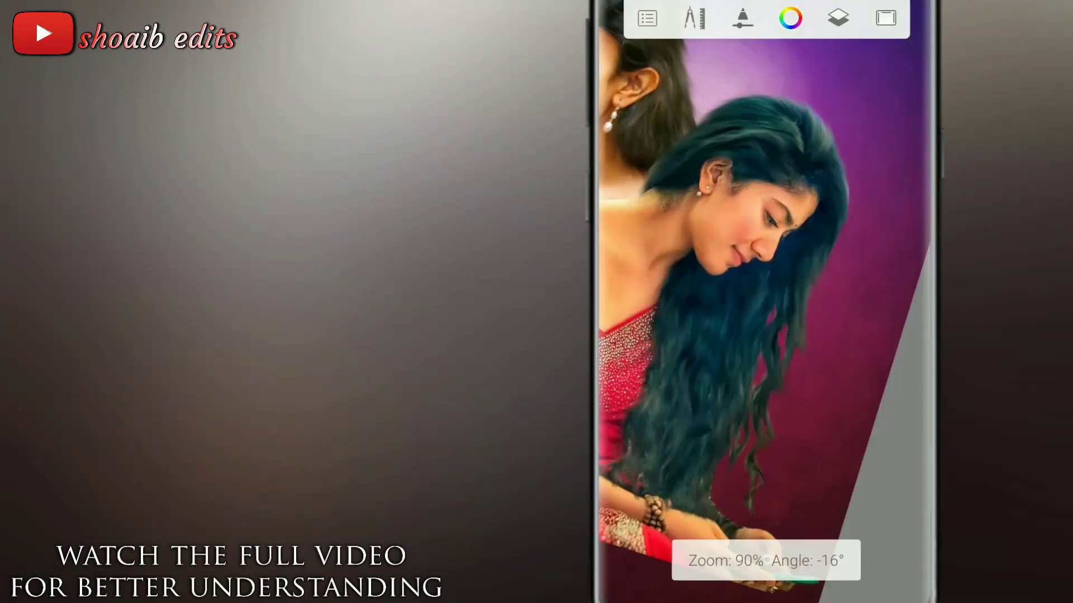
{"action": "scroll", "coordinate": [726, 273], "scroll_direction": "down", "scroll_amount": 2}
{"action": "scroll", "coordinate": [765, 301], "scroll_direction": "up", "scroll_amount": 1}
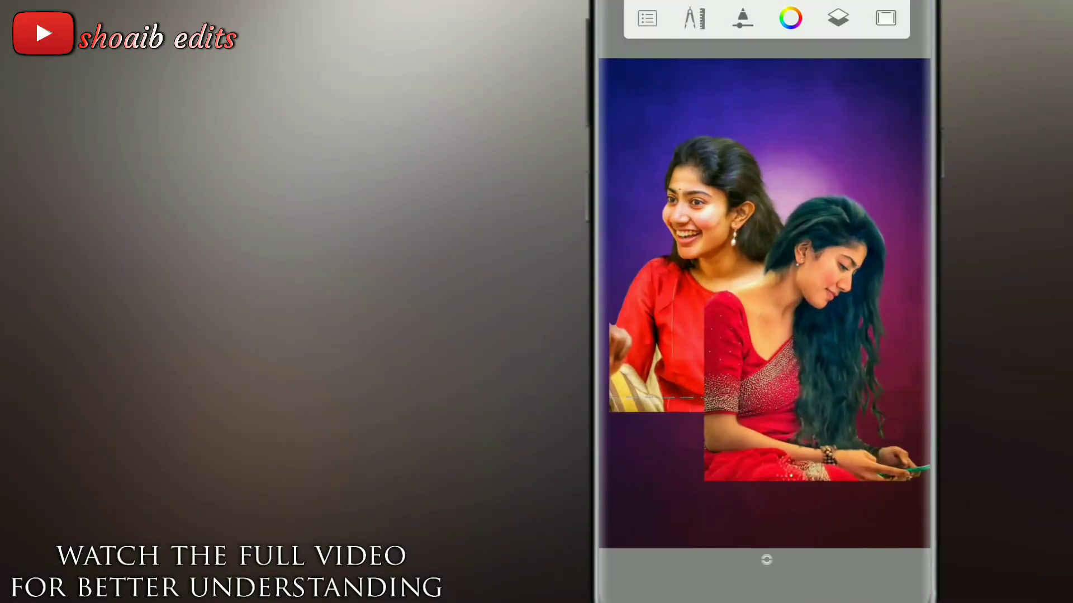
Step: Choose the Soft Eraser brush from the Legacy set in the brush library
{"action": "left_click", "coordinate": [838, 18]}
{"action": "left_click", "coordinate": [727, 503]}
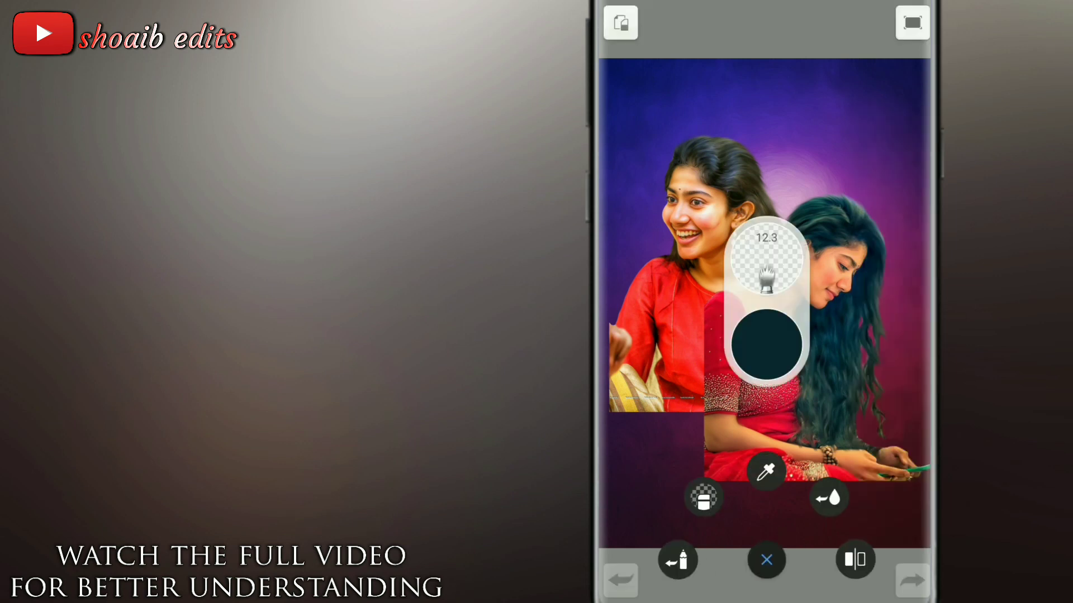
{"action": "left_click", "coordinate": [766, 260]}
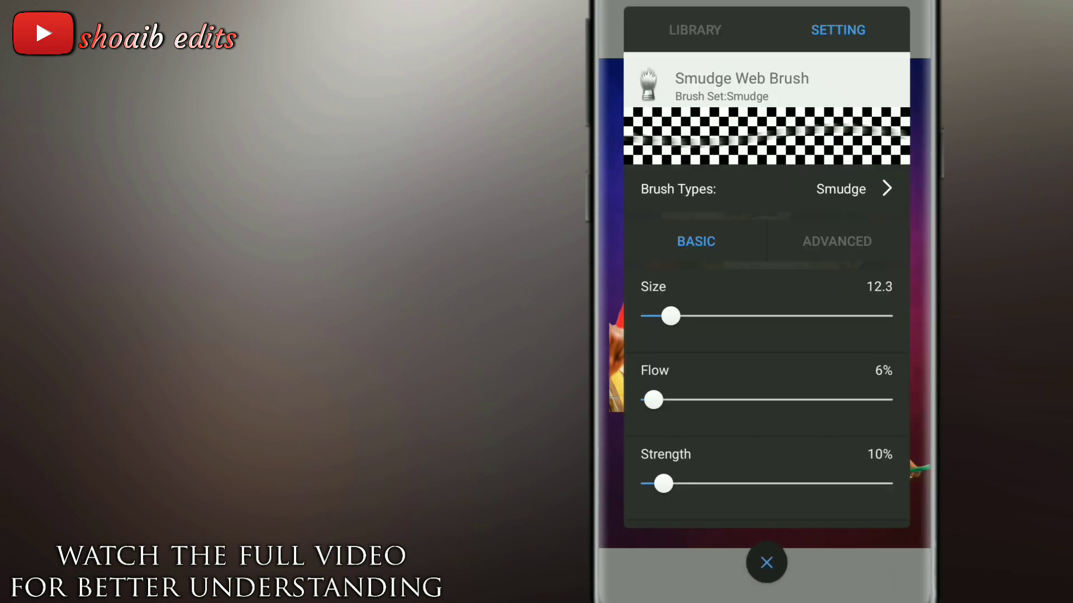
{"action": "left_click", "coordinate": [695, 30]}
{"action": "scroll", "coordinate": [767, 347], "scroll_direction": "down", "scroll_amount": 5}
{"action": "left_click", "coordinate": [817, 439]}
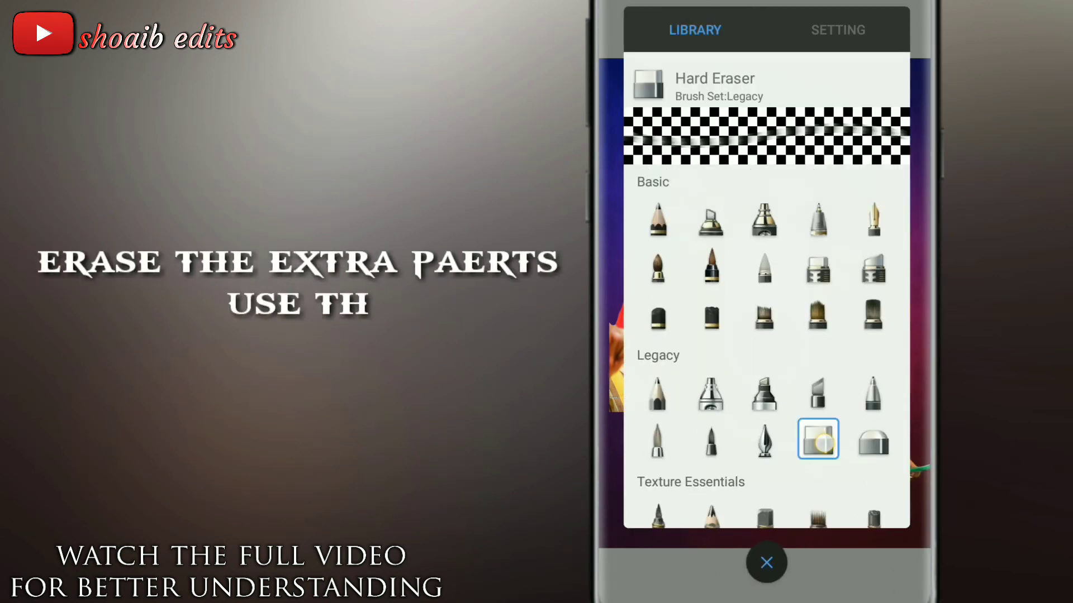
{"action": "left_click", "coordinate": [872, 439]}
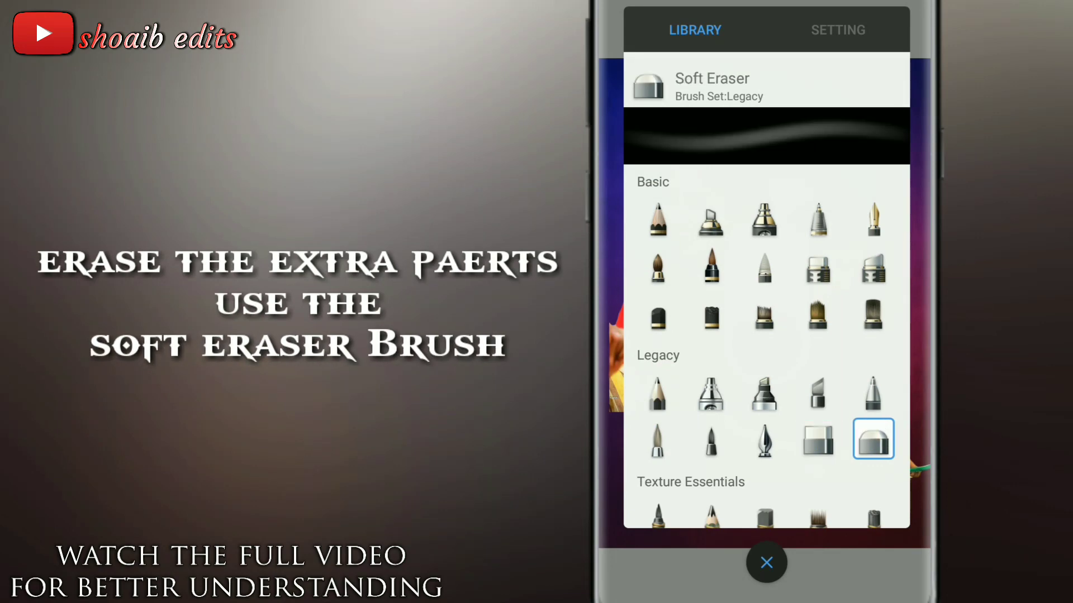
{"action": "left_click", "coordinate": [766, 563]}
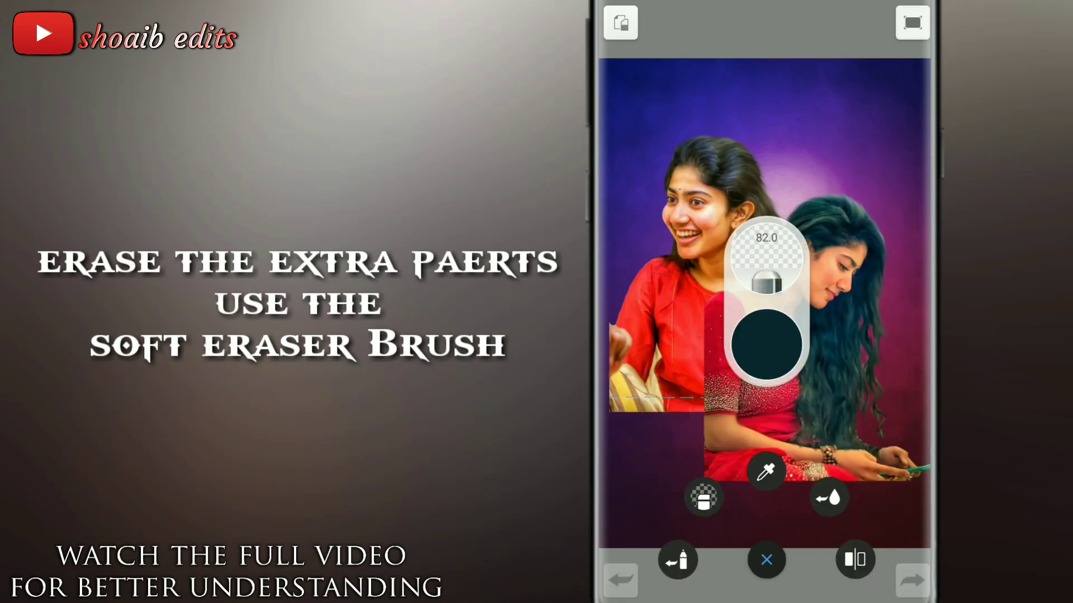
Step: At eraser size 93.5, soften the cutouts' hard lower edges into the purple-red background
{"action": "left_click_drag", "start_coordinate": [766, 344], "coordinate": [766, 313]}
{"action": "scroll", "coordinate": [766, 302], "scroll_direction": "up", "scroll_amount": 5}
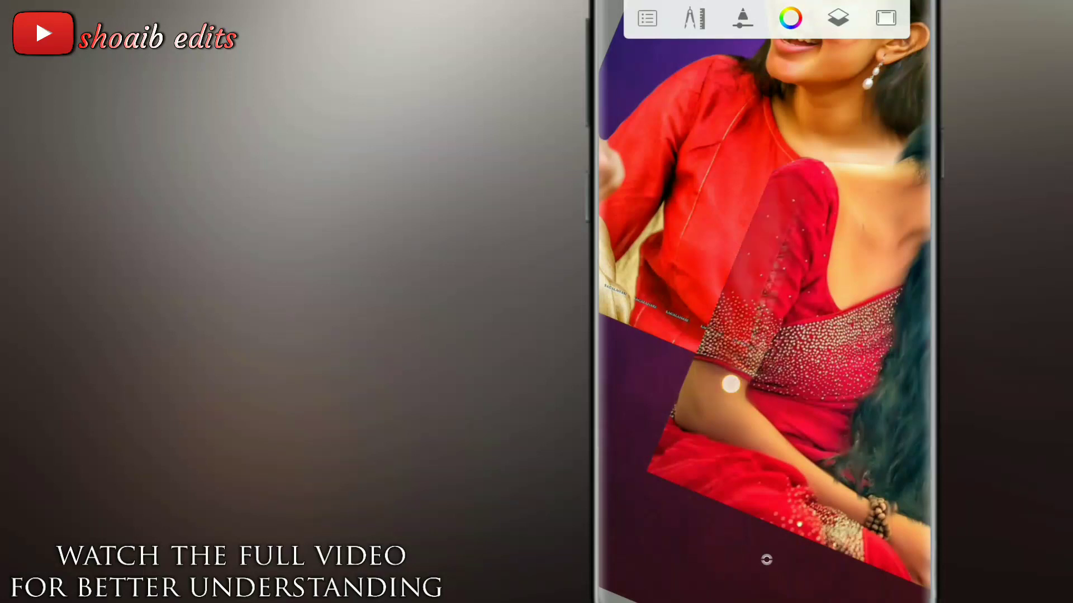
{"action": "mouse_move", "coordinate": [731, 384]}
{"action": "left_mouse_down"}
{"action": "mouse_move", "coordinate": [720, 517]}
{"action": "mouse_move", "coordinate": [720, 401]}
{"action": "left_mouse_up"}
{"action": "mouse_move", "coordinate": [707, 568]}
{"action": "left_mouse_down"}
{"action": "mouse_move", "coordinate": [733, 350]}
{"action": "mouse_move", "coordinate": [678, 282]}
{"action": "mouse_move", "coordinate": [747, 240]}
{"action": "left_mouse_up"}
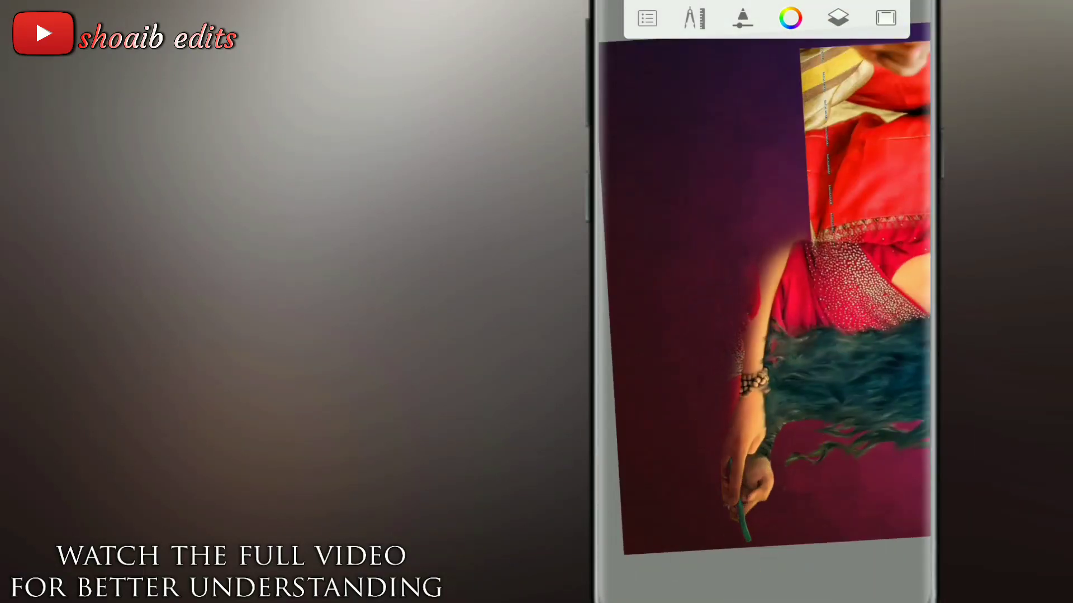
{"action": "mouse_move", "coordinate": [748, 573]}
{"action": "left_mouse_down"}
{"action": "mouse_move", "coordinate": [860, 352]}
{"action": "mouse_move", "coordinate": [817, 239]}
{"action": "left_mouse_up"}
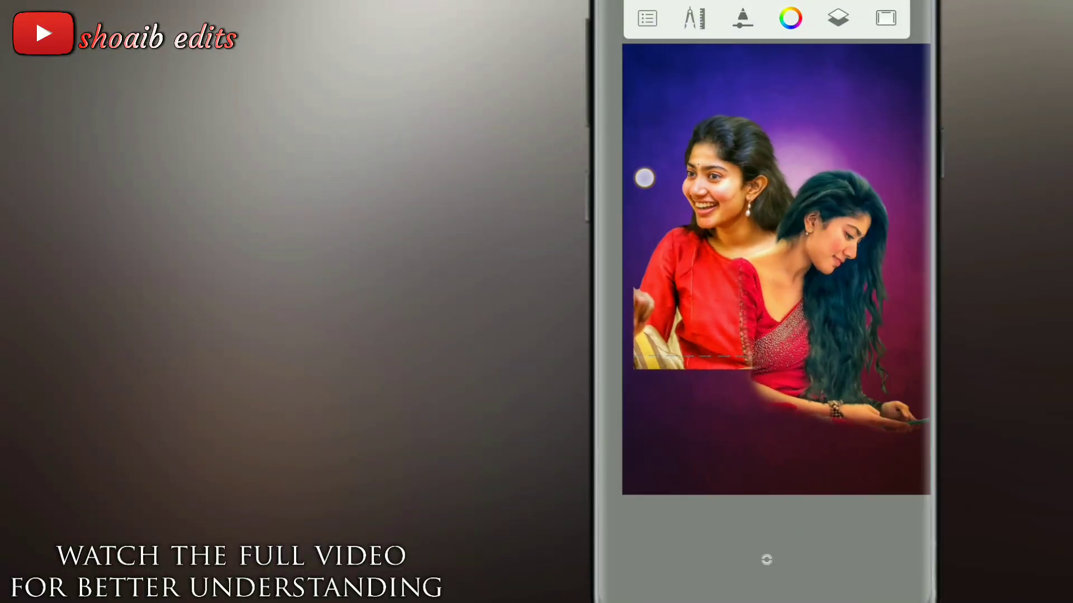
{"action": "mouse_move", "coordinate": [647, 167]}
{"action": "left_mouse_down"}
{"action": "mouse_move", "coordinate": [666, 168]}
{"action": "mouse_move", "coordinate": [653, 419]}
{"action": "mouse_move", "coordinate": [756, 148]}
{"action": "left_mouse_up"}
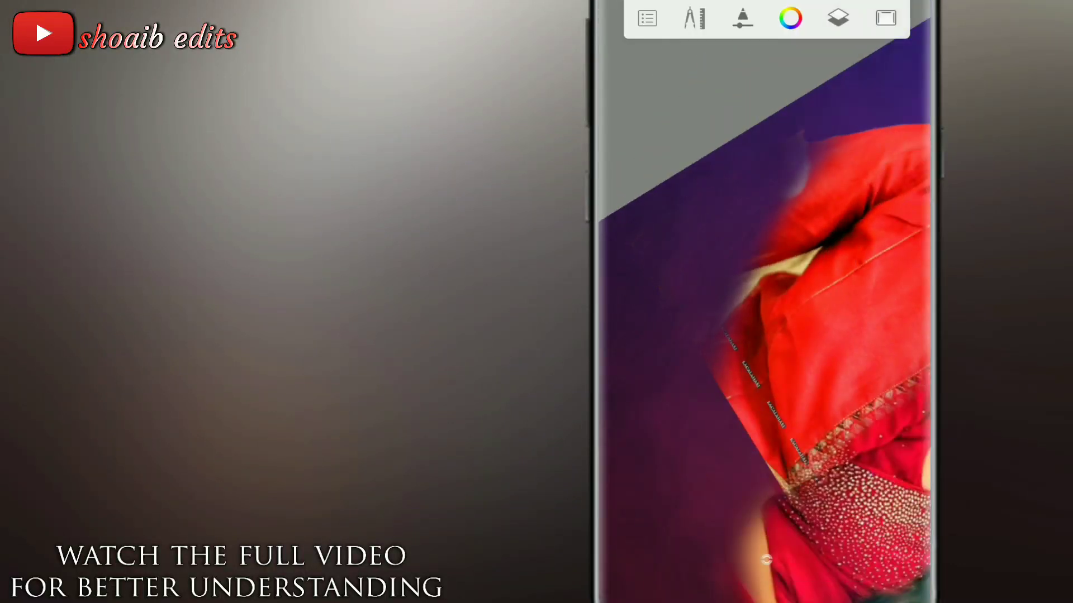
{"action": "mouse_move", "coordinate": [801, 561]}
{"action": "left_mouse_down"}
{"action": "mouse_move", "coordinate": [775, 517]}
{"action": "mouse_move", "coordinate": [883, 384]}
{"action": "left_mouse_up"}
Step: Merge the top photo layer down into the photo layer beneath it
{"action": "left_click", "coordinate": [838, 18]}
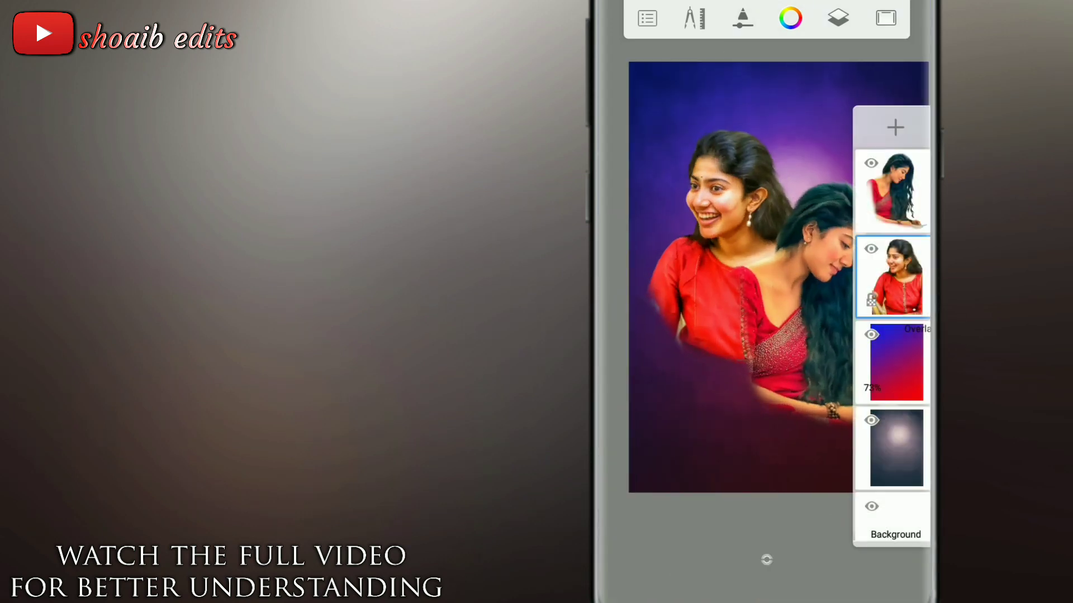
{"action": "left_click", "coordinate": [893, 190]}
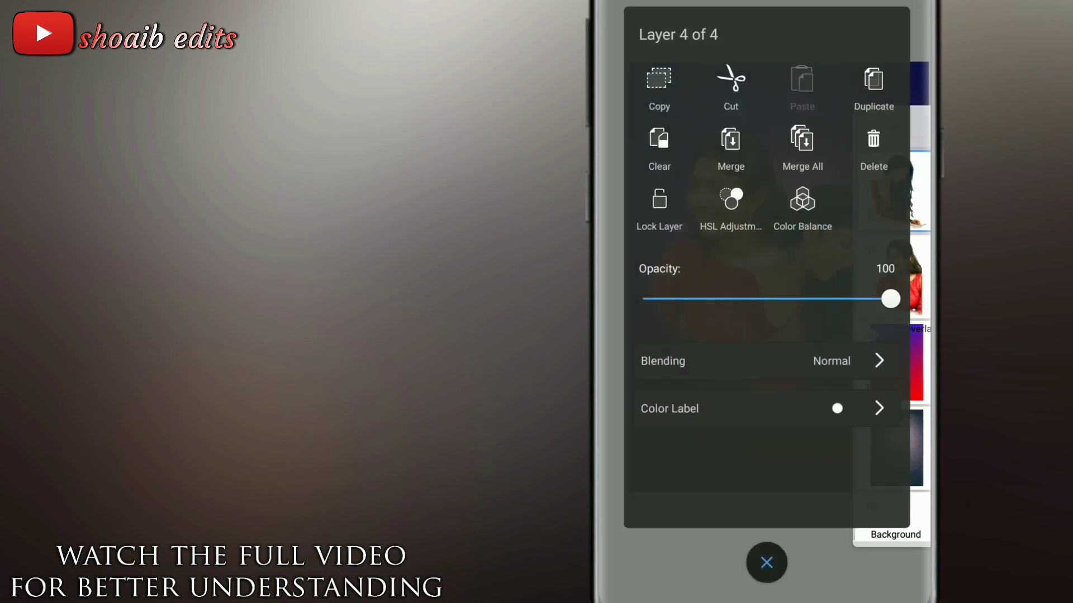
{"action": "left_click", "coordinate": [731, 145]}
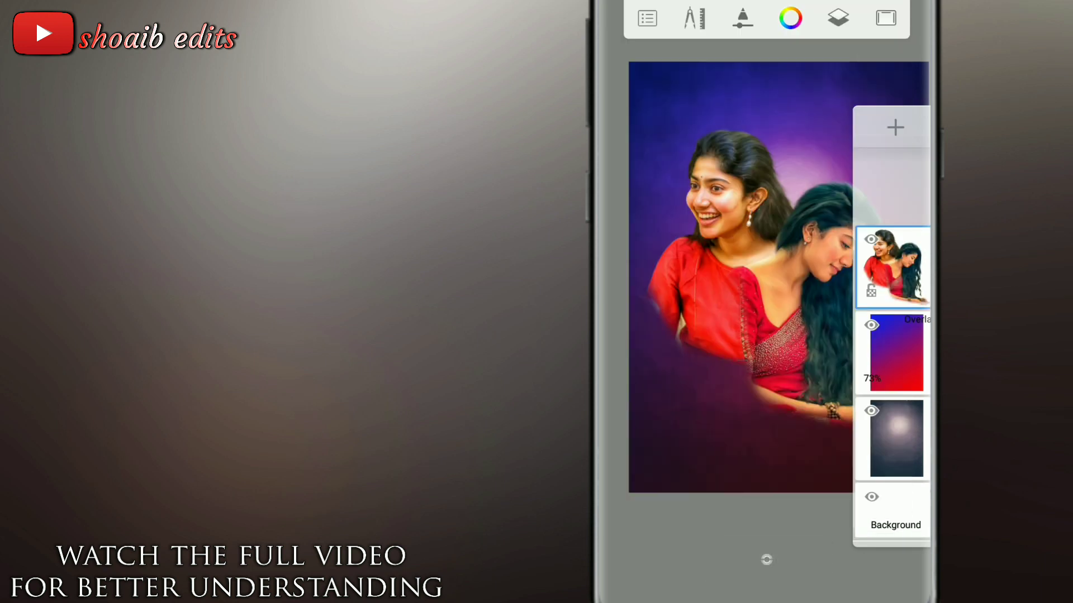
{"action": "left_click", "coordinate": [885, 17]}
{"action": "left_click", "coordinate": [767, 257]}
Step: Select the Smudge Web Brush from the brush library
{"action": "scroll", "coordinate": [767, 346], "scroll_direction": "down", "scroll_amount": 10}
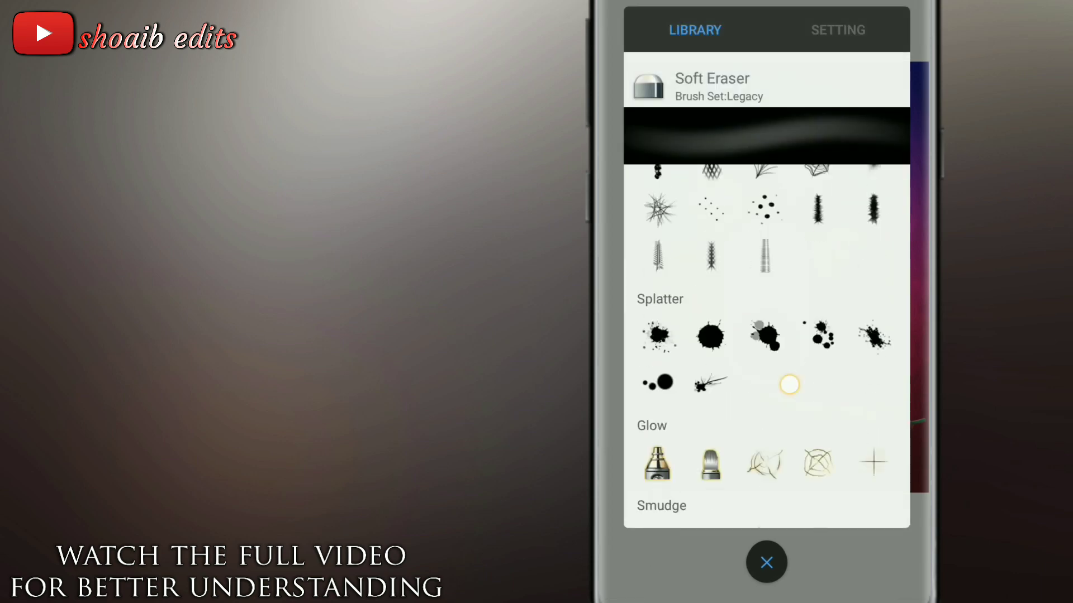
{"action": "scroll", "coordinate": [766, 347], "scroll_direction": "down", "scroll_amount": 5}
{"action": "scroll", "coordinate": [766, 346], "scroll_direction": "up", "scroll_amount": 3}
{"action": "scroll", "coordinate": [773, 388], "scroll_direction": "up", "scroll_amount": 5}
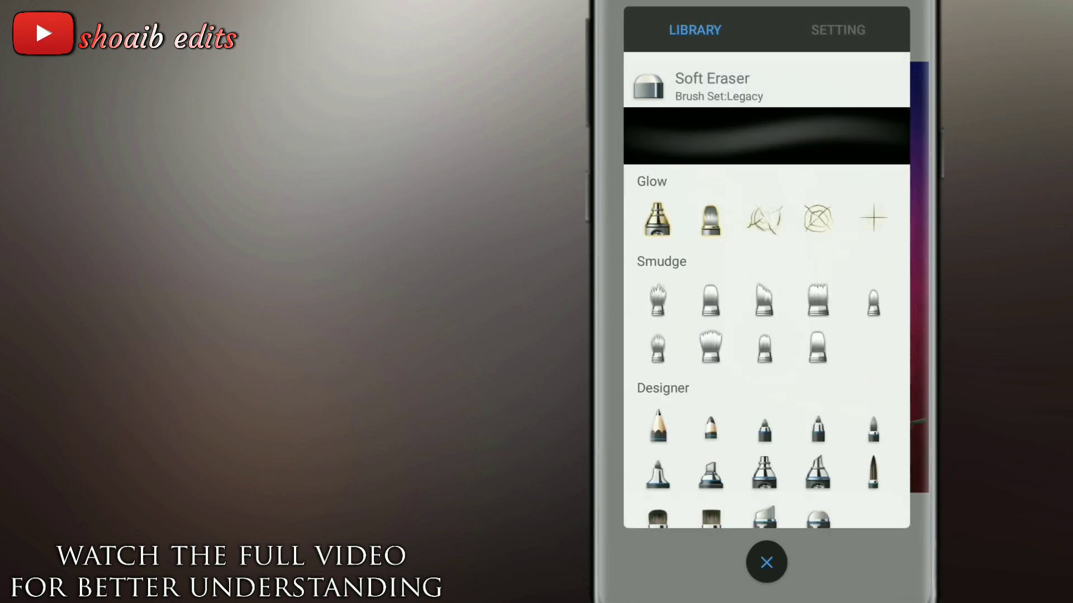
{"action": "scroll", "coordinate": [767, 346], "scroll_direction": "up", "scroll_amount": 5}
{"action": "scroll", "coordinate": [756, 380], "scroll_direction": "down", "scroll_amount": 8}
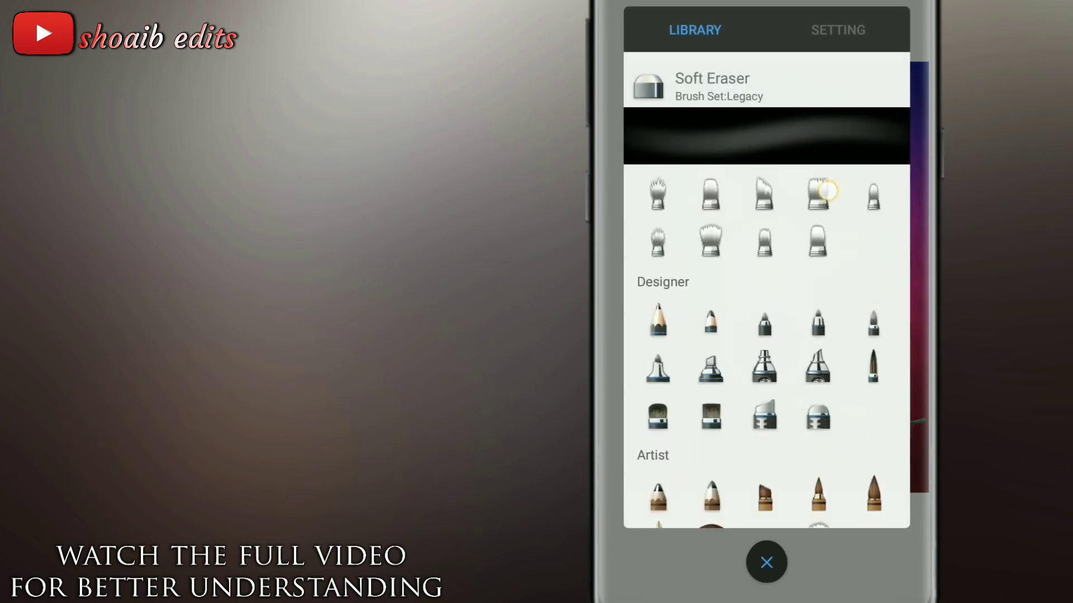
{"action": "scroll", "coordinate": [755, 347], "scroll_direction": "up", "scroll_amount": 3}
{"action": "left_click", "coordinate": [657, 274]}
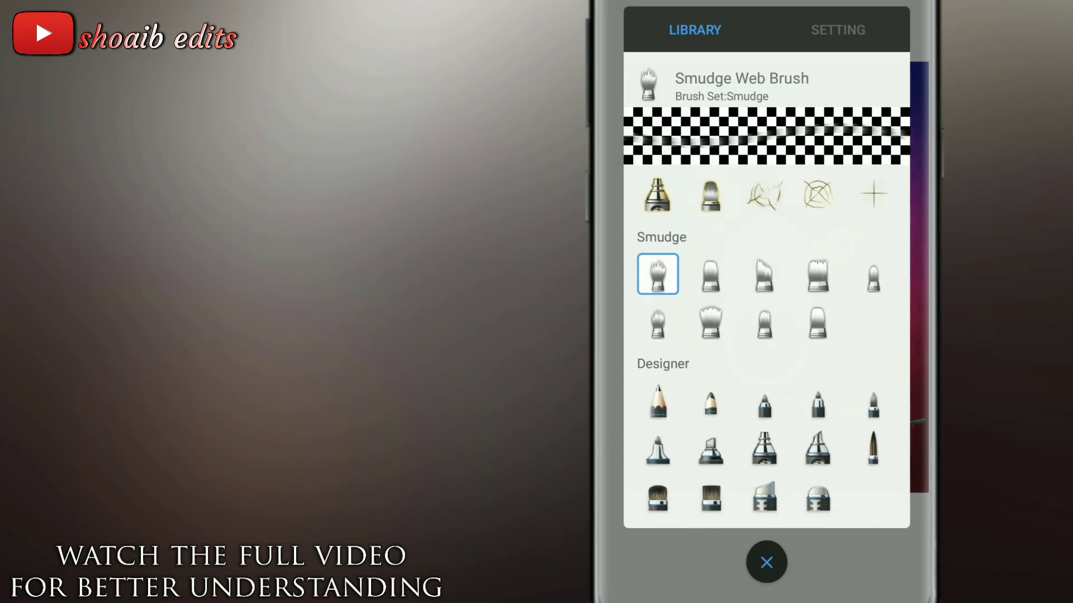
{"action": "left_click", "coordinate": [766, 563]}
Step: Zoom onto the red dresses and smear their edges and the lower arm into the background
{"action": "scroll", "coordinate": [670, 296], "scroll_direction": "up", "scroll_amount": 5}
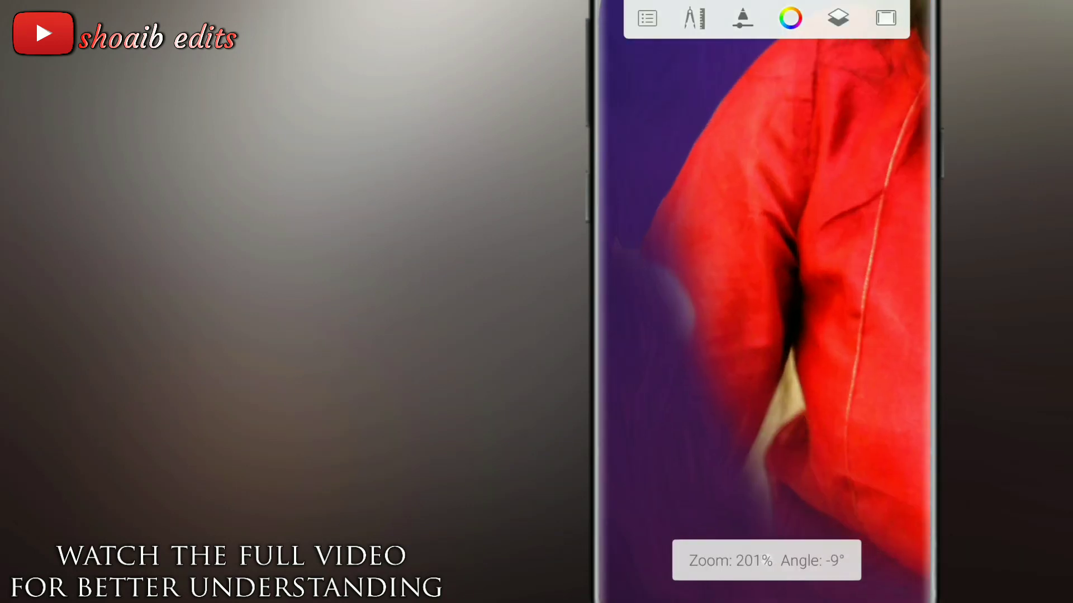
{"action": "scroll", "coordinate": [841, 295], "scroll_direction": "up", "scroll_amount": 2}
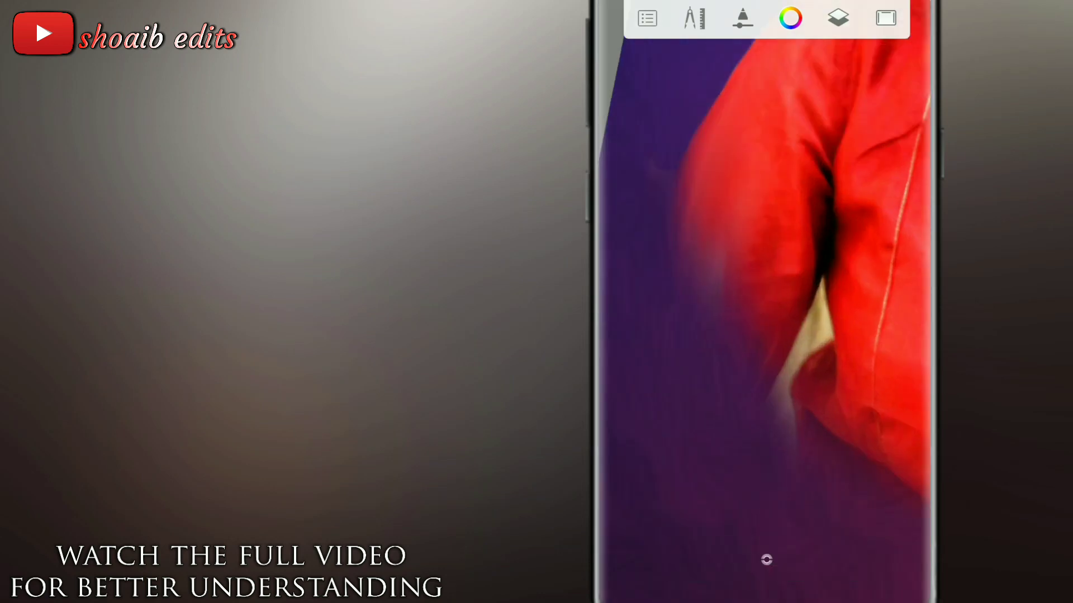
{"action": "scroll", "coordinate": [741, 263], "scroll_direction": "down", "scroll_amount": 3}
{"action": "scroll", "coordinate": [766, 302], "scroll_direction": "down", "scroll_amount": 3}
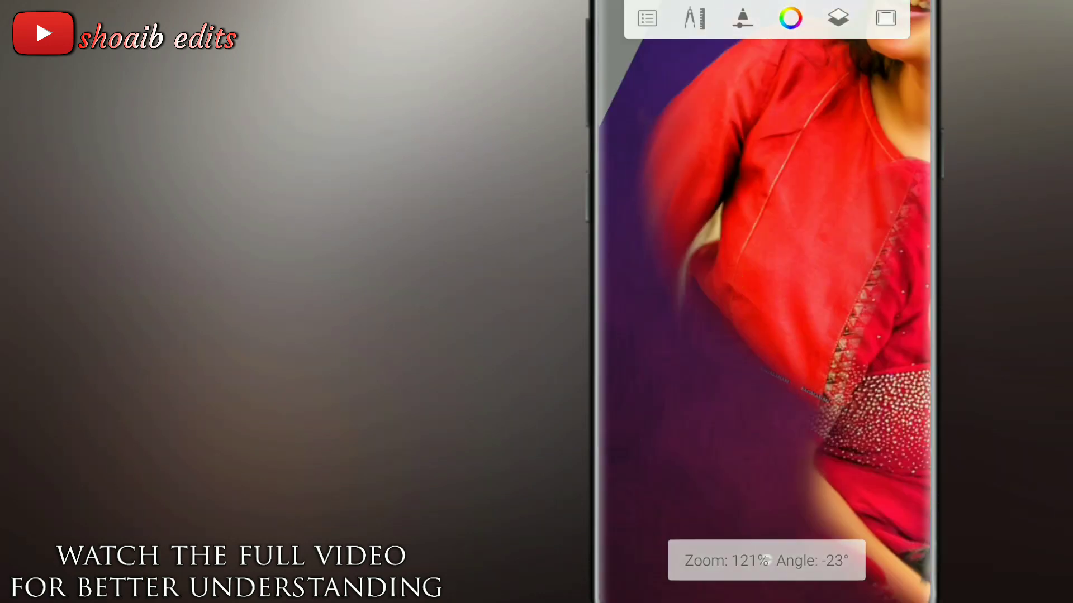
{"action": "scroll", "coordinate": [765, 302], "scroll_direction": "up", "scroll_amount": 3}
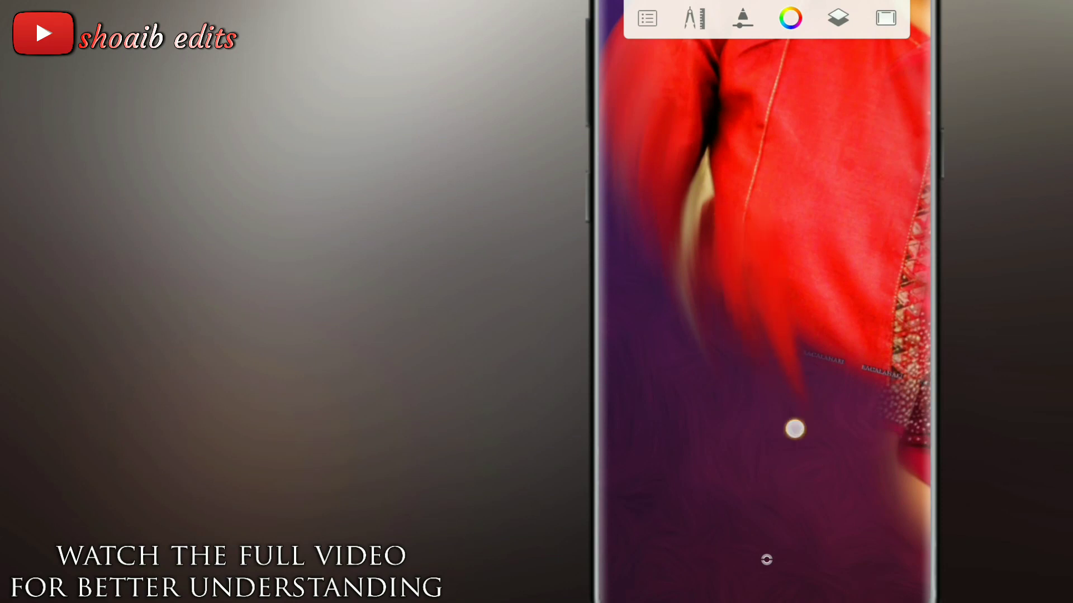
{"action": "scroll", "coordinate": [795, 429], "scroll_direction": "up", "scroll_amount": 2}
{"action": "scroll", "coordinate": [766, 302], "scroll_direction": "down", "scroll_amount": 3}
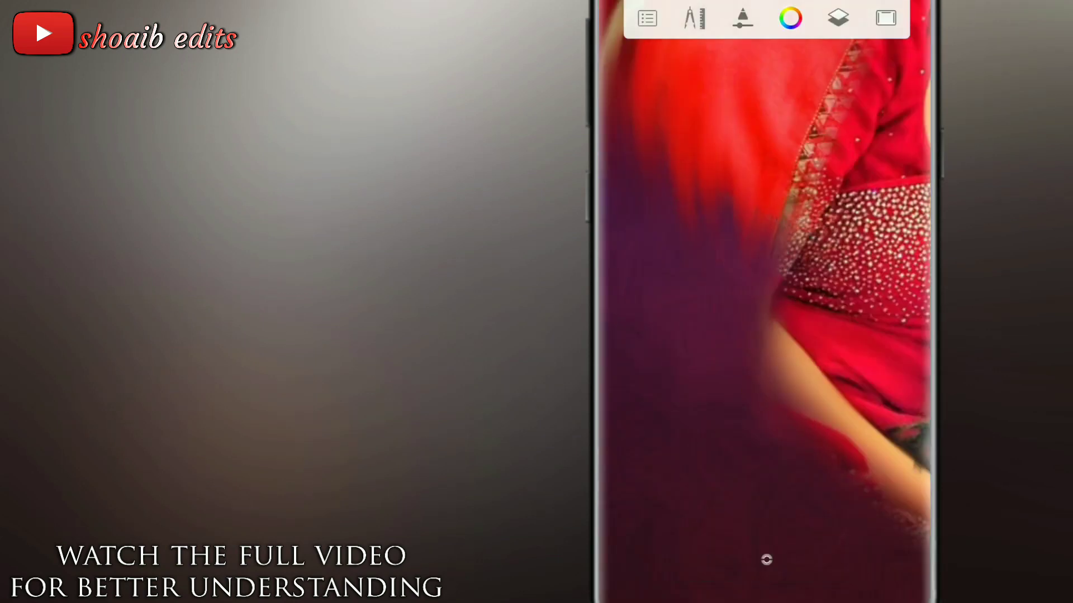
{"action": "scroll", "coordinate": [795, 414], "scroll_direction": "down", "scroll_amount": 3}
{"action": "scroll", "coordinate": [765, 301], "scroll_direction": "down", "scroll_amount": 3}
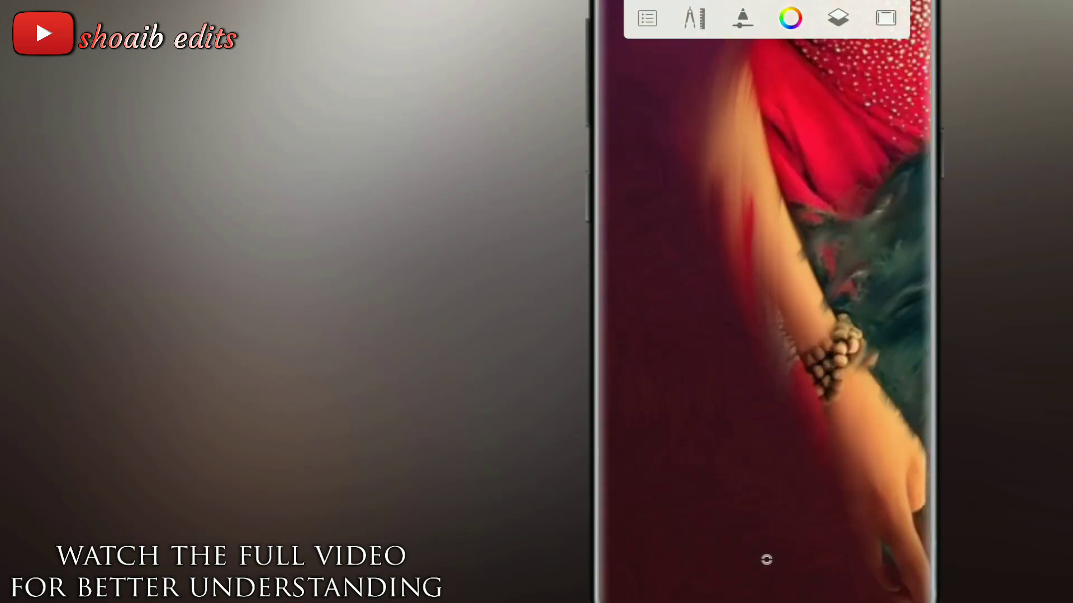
{"action": "scroll", "coordinate": [765, 302], "scroll_direction": "down", "scroll_amount": 2}
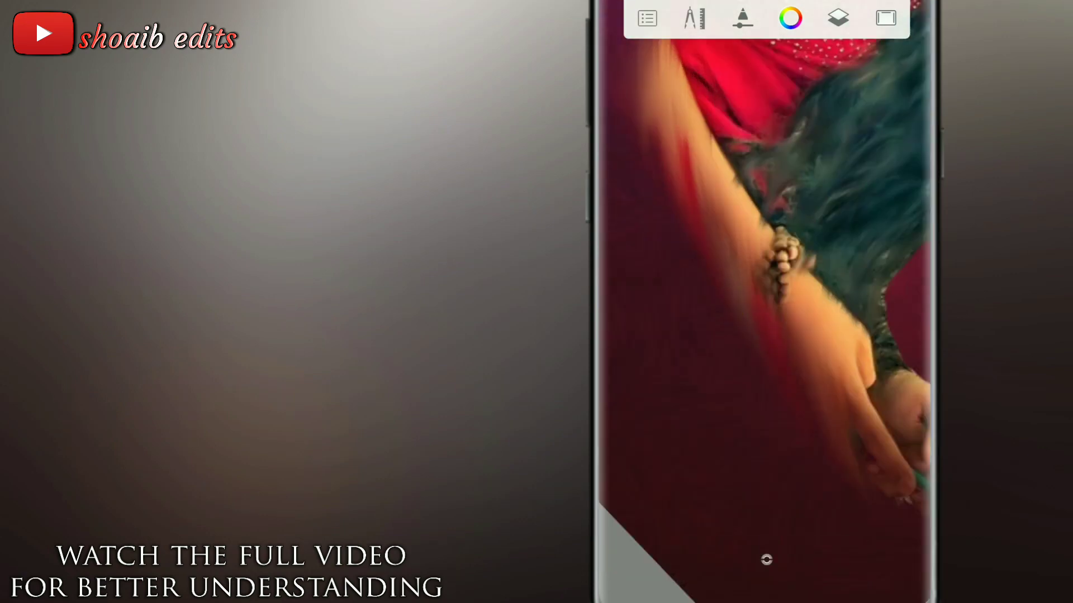
{"action": "scroll", "coordinate": [766, 302], "scroll_direction": "down", "scroll_amount": 5}
{"action": "scroll", "coordinate": [697, 247], "scroll_direction": "up", "scroll_amount": 5}
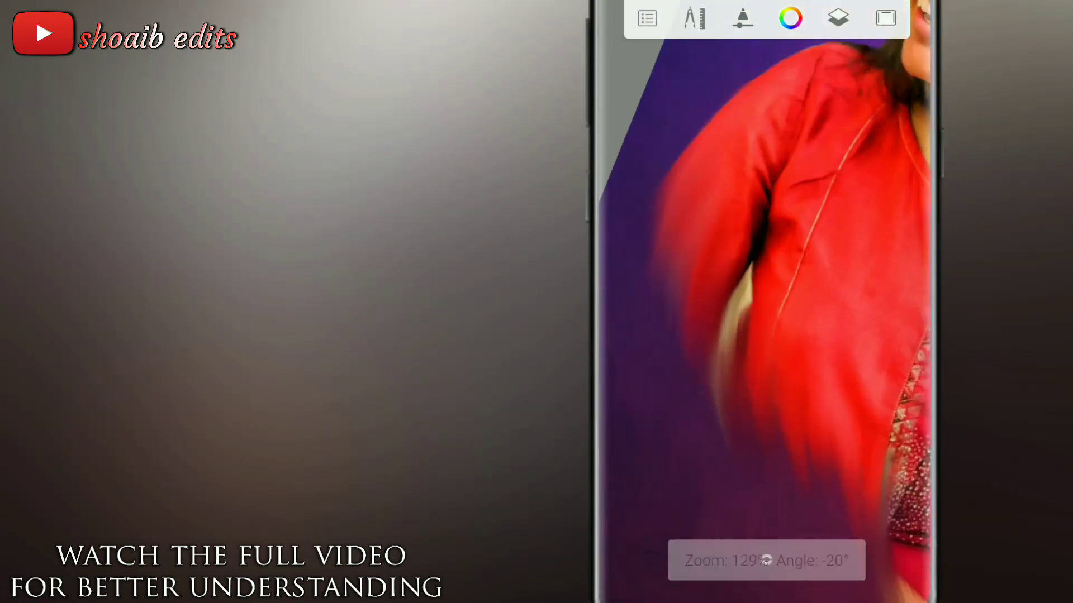
{"action": "mouse_move", "coordinate": [696, 446]}
{"action": "left_mouse_down"}
{"action": "mouse_move", "coordinate": [746, 484]}
{"action": "mouse_move", "coordinate": [771, 451]}
{"action": "mouse_move", "coordinate": [812, 515]}
{"action": "mouse_move", "coordinate": [886, 524]}
{"action": "left_mouse_up"}
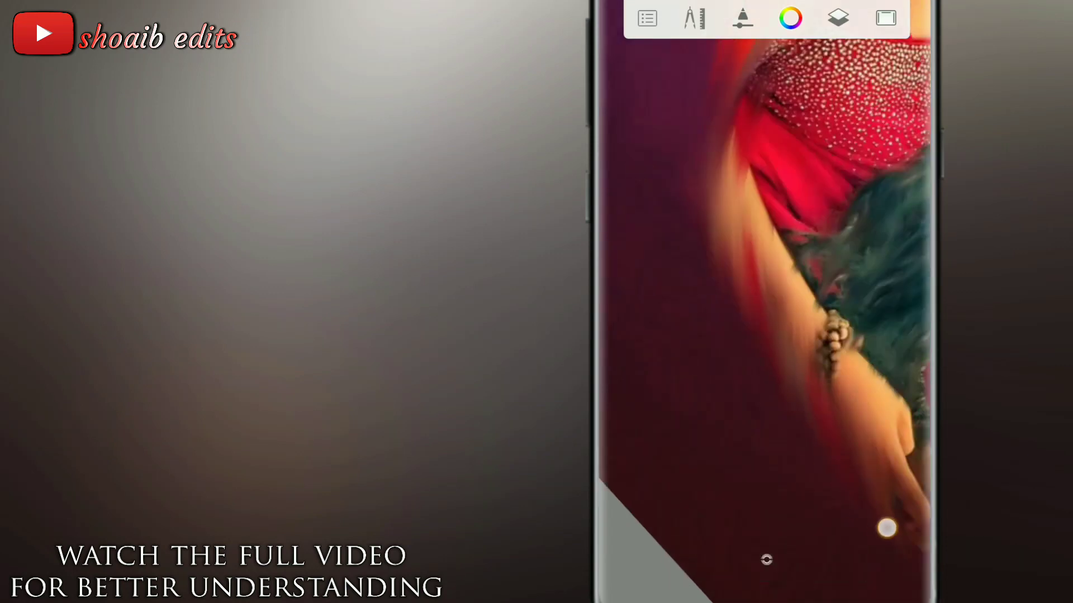
{"action": "scroll", "coordinate": [766, 302], "scroll_direction": "down", "scroll_amount": 5}
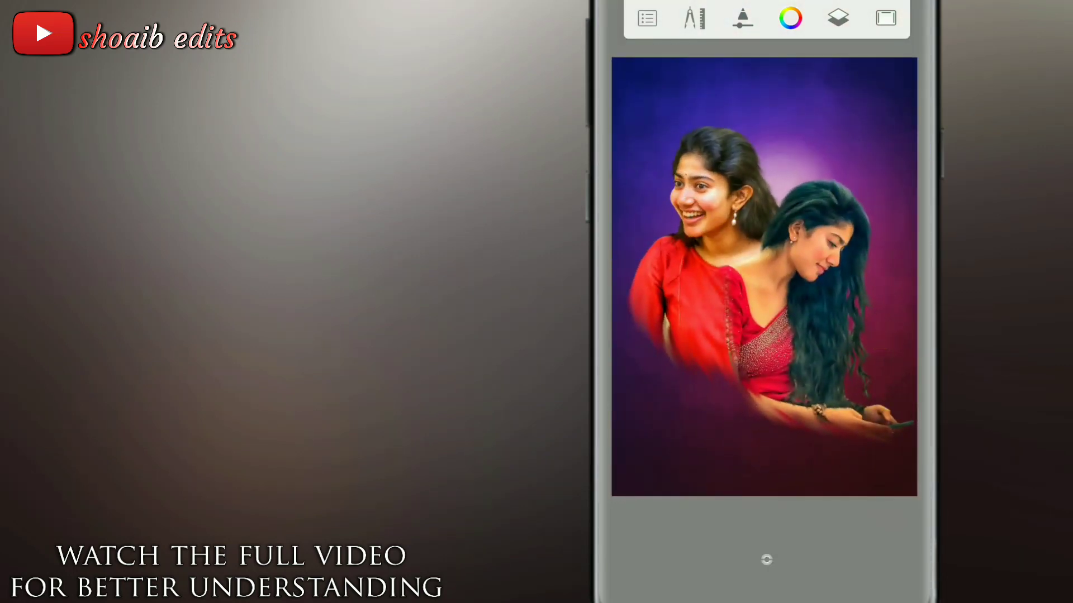
Step: Scale the merged figures image up to 104% with the transform tool
{"action": "left_click", "coordinate": [838, 18]}
{"action": "left_click", "coordinate": [649, 139]}
{"action": "left_click", "coordinate": [694, 18]}
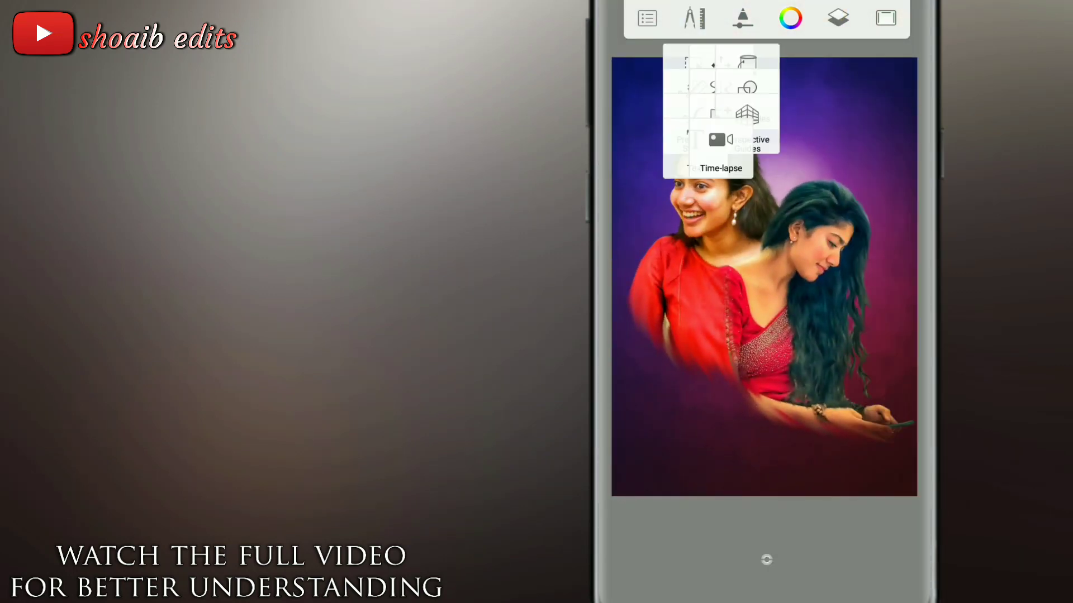
{"action": "left_click", "coordinate": [715, 122]}
{"action": "mouse_move", "coordinate": [867, 347]}
{"action": "left_mouse_down"}
{"action": "mouse_move", "coordinate": [862, 332]}
{"action": "mouse_move", "coordinate": [866, 339]}
{"action": "left_mouse_up"}
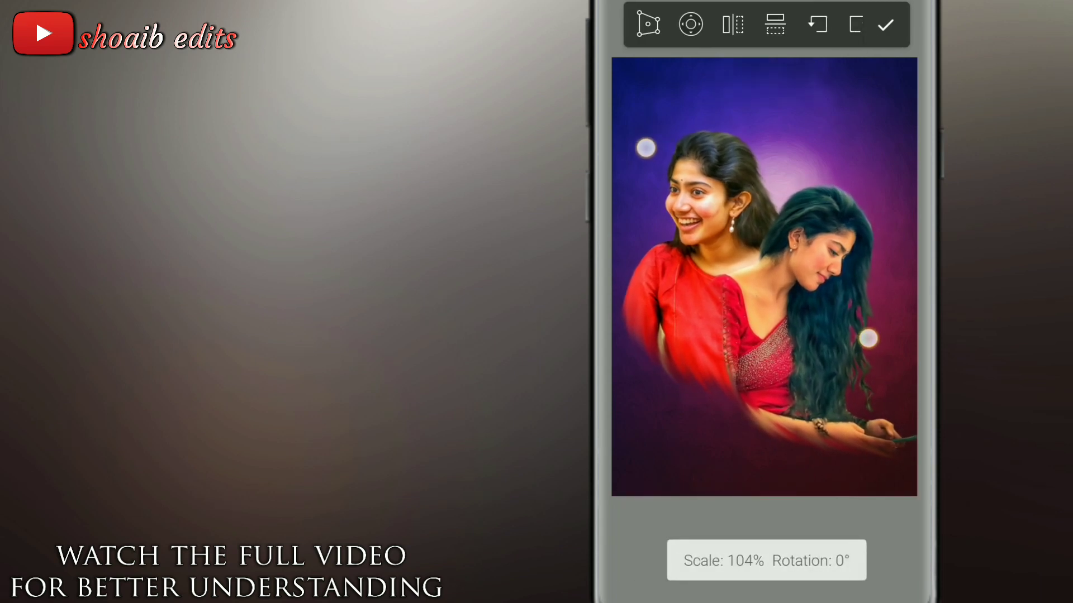
{"action": "left_click", "coordinate": [888, 20]}
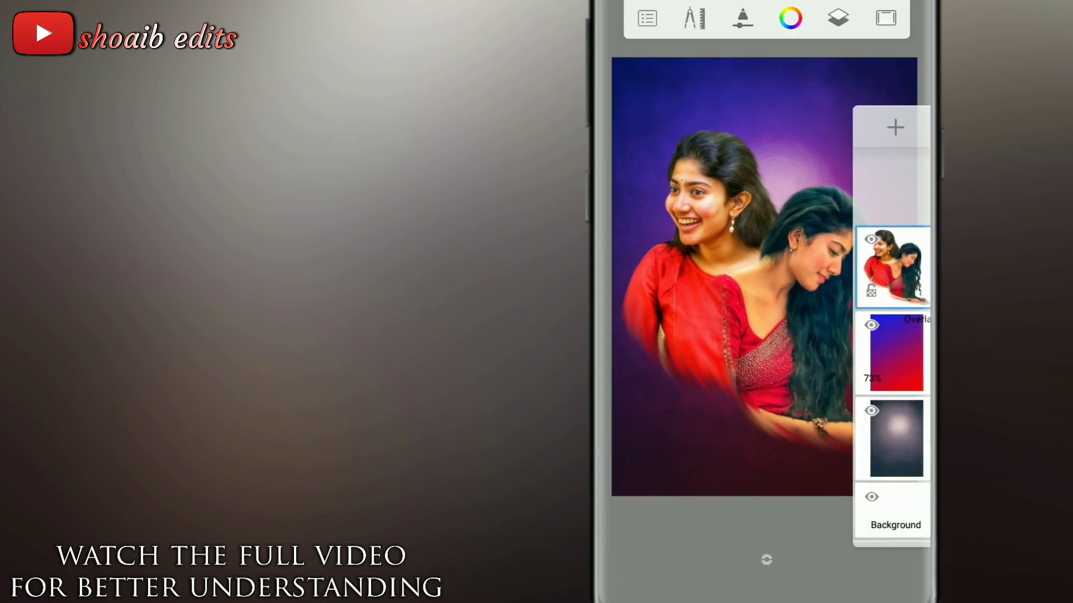
Step: Copy the purple-red gradient layer and add a new empty layer at the top
{"action": "left_click", "coordinate": [896, 352]}
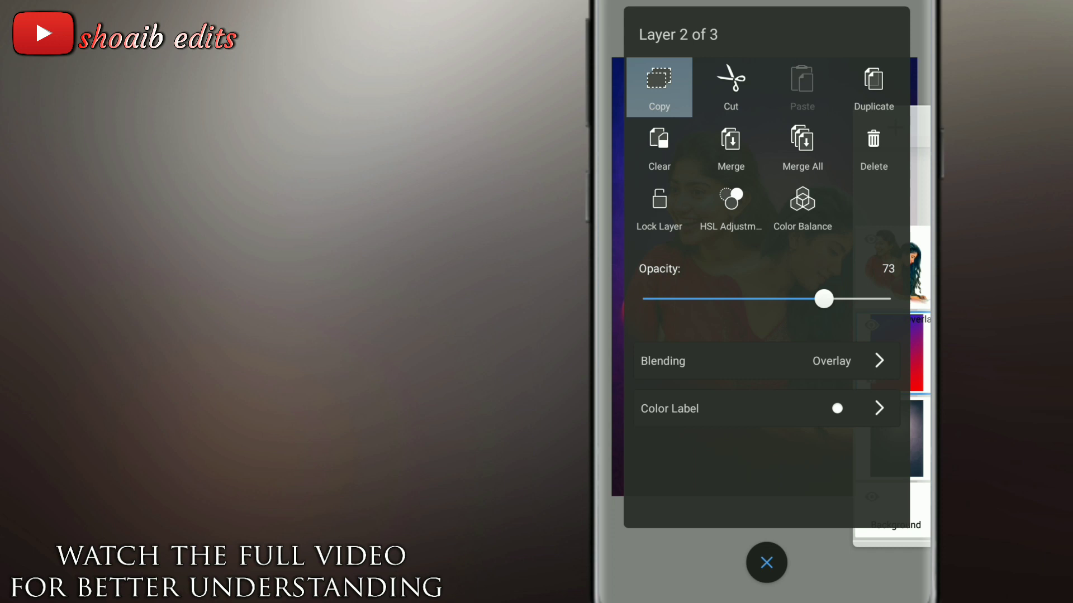
{"action": "left_click", "coordinate": [659, 87]}
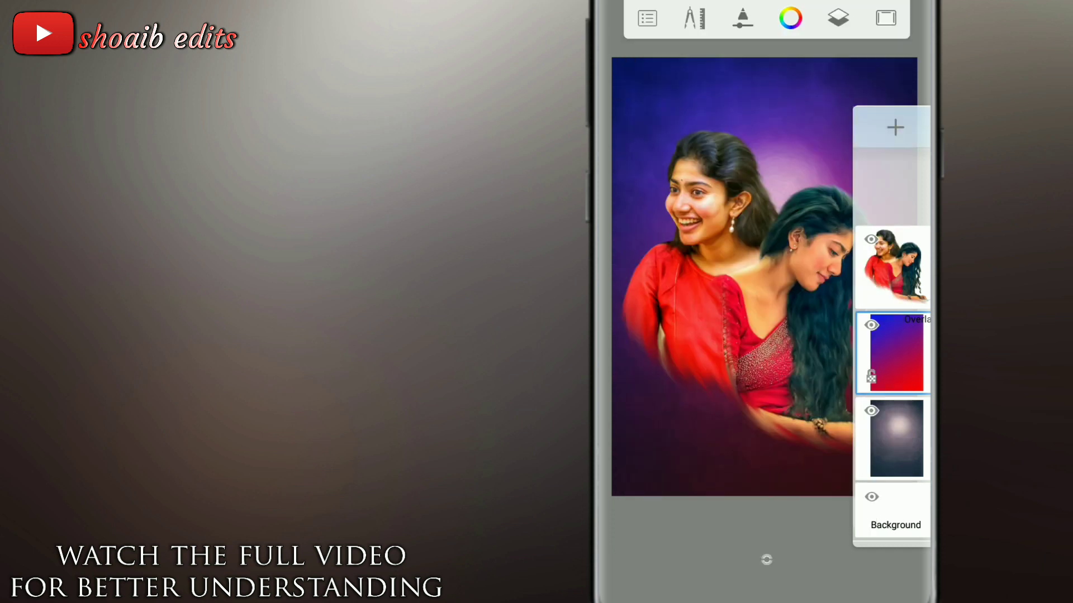
{"action": "left_click", "coordinate": [895, 128]}
{"action": "left_click_drag", "start_coordinate": [892, 274], "coordinate": [893, 190]}
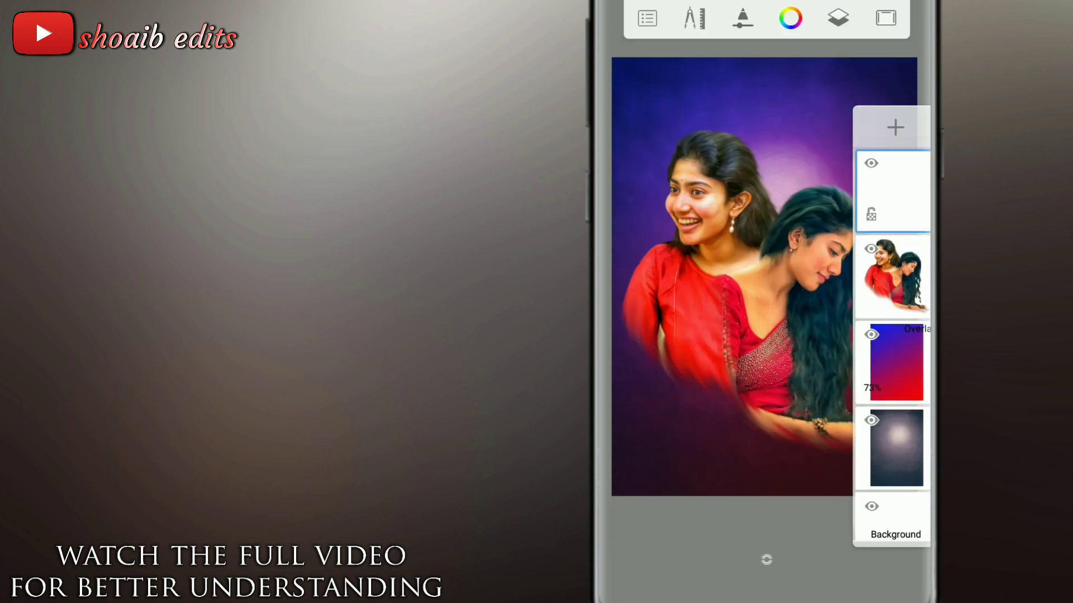
Step: Paste the copied gradient into the new top layer and confirm its placement
{"action": "left_click", "coordinate": [896, 190]}
{"action": "left_click", "coordinate": [802, 87]}
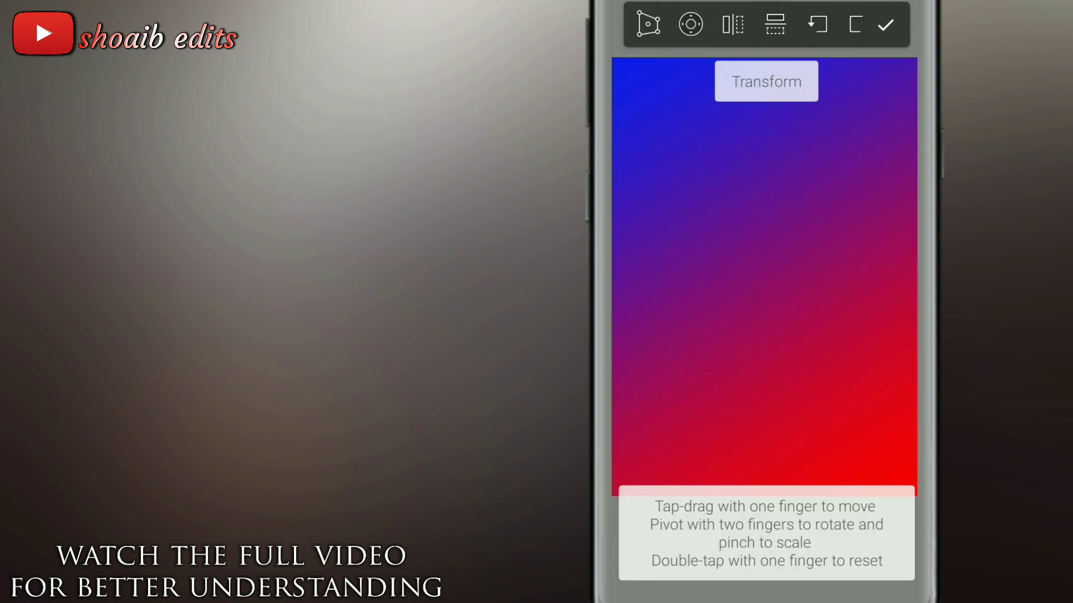
{"action": "left_click", "coordinate": [885, 22]}
Step: Set the top gradient layer to Overlay blending at about 20% opacity
{"action": "left_click", "coordinate": [838, 18]}
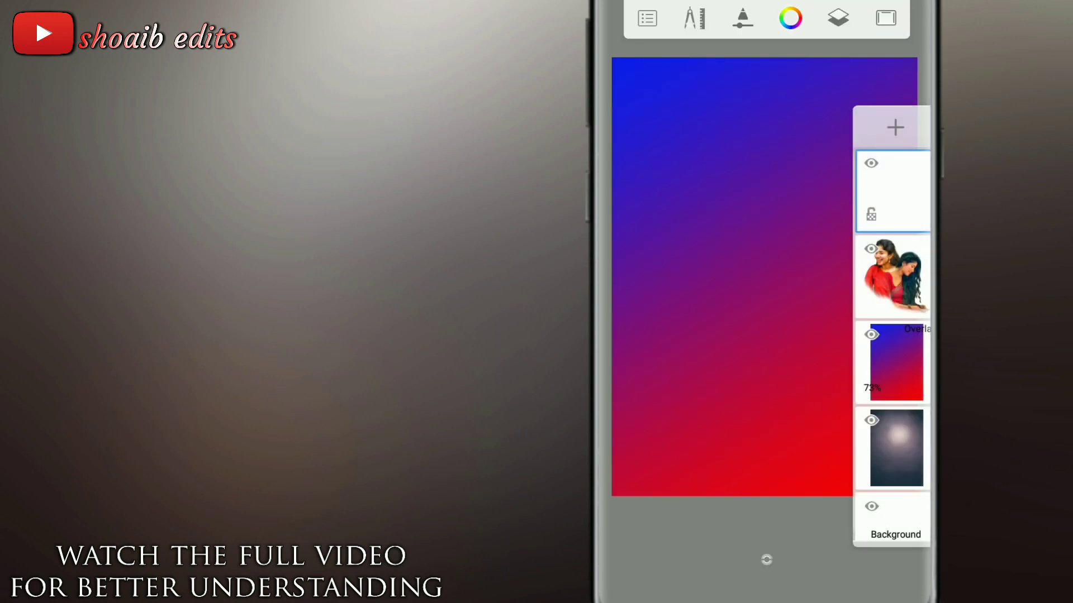
{"action": "left_click", "coordinate": [893, 184]}
{"action": "left_click", "coordinate": [838, 359]}
{"action": "left_click_drag", "start_coordinate": [757, 476], "coordinate": [760, 336]}
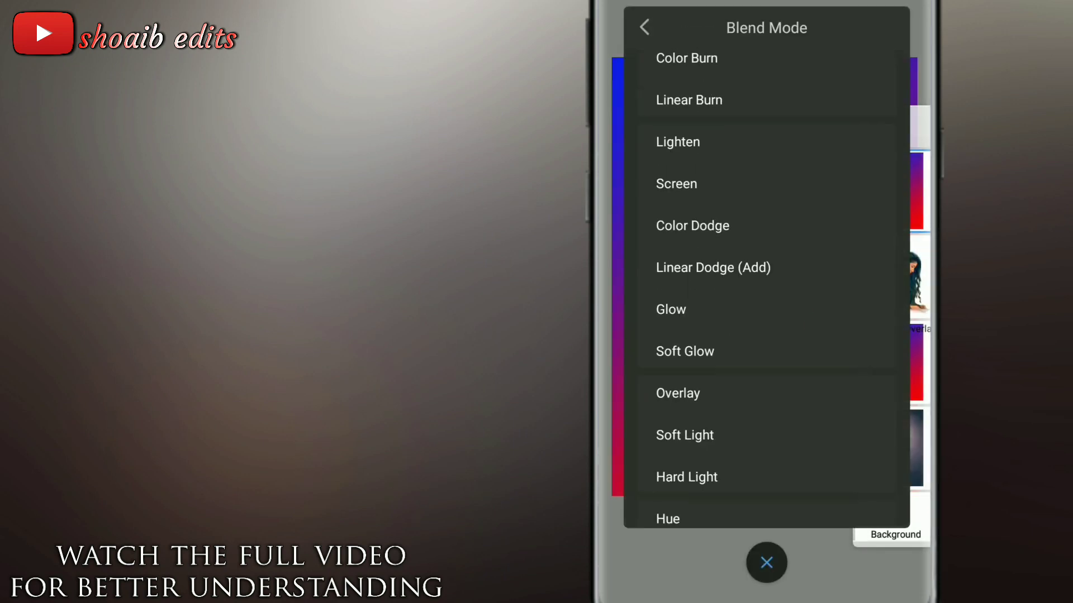
{"action": "left_click", "coordinate": [726, 390]}
{"action": "left_click_drag", "start_coordinate": [891, 299], "coordinate": [708, 409]}
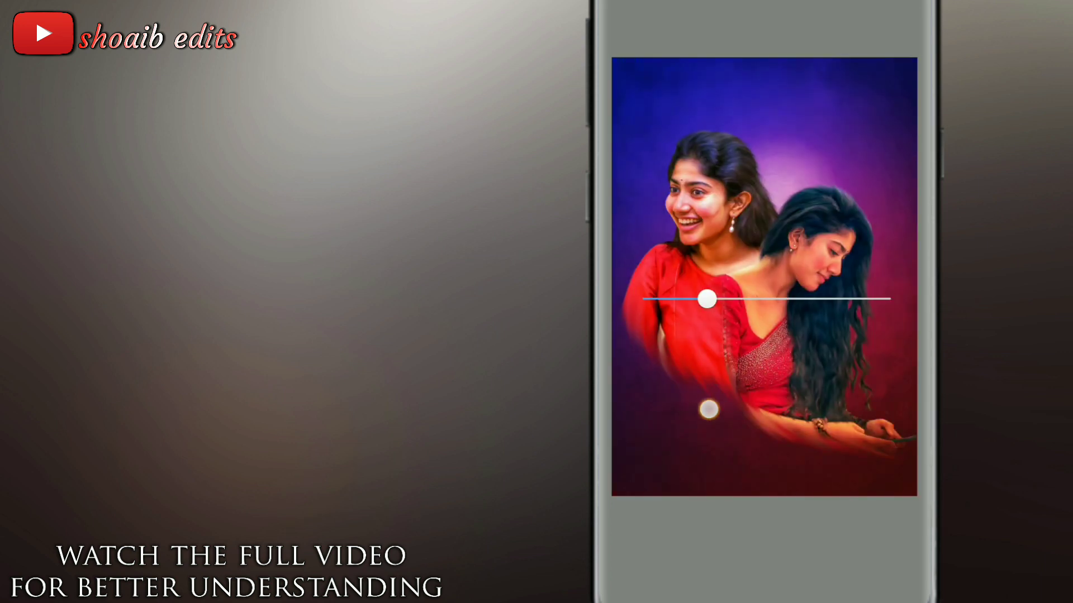
{"action": "left_click", "coordinate": [766, 560]}
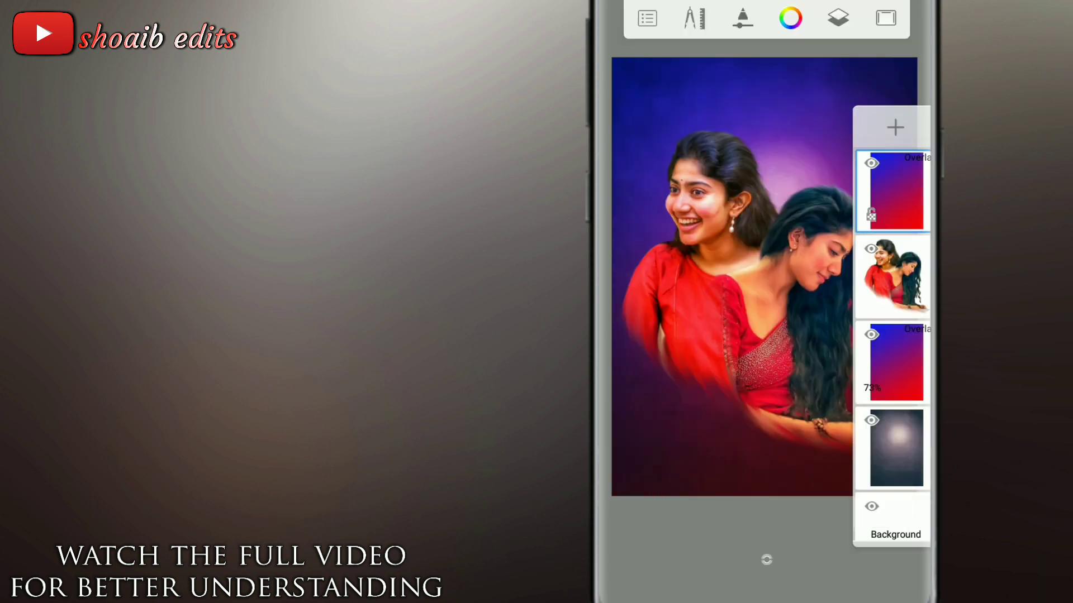
{"action": "left_click", "coordinate": [653, 107]}
Step: Recheck the top Overlay layer's settings, then hide the layers list
{"action": "scroll", "coordinate": [752, 213], "scroll_direction": "up", "scroll_amount": 2}
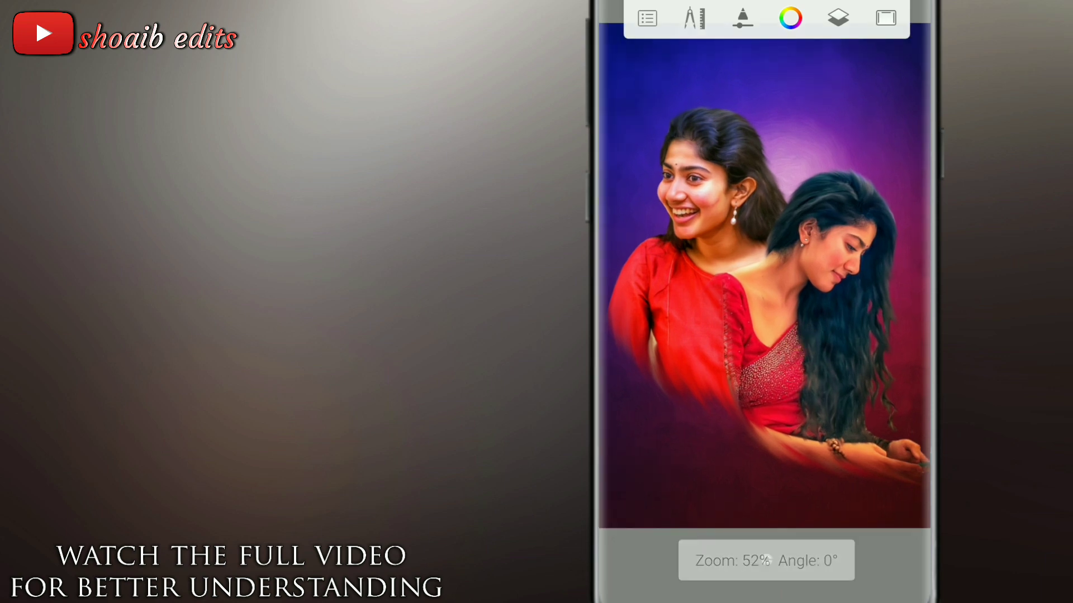
{"action": "left_click", "coordinate": [838, 18]}
{"action": "left_click", "coordinate": [891, 196]}
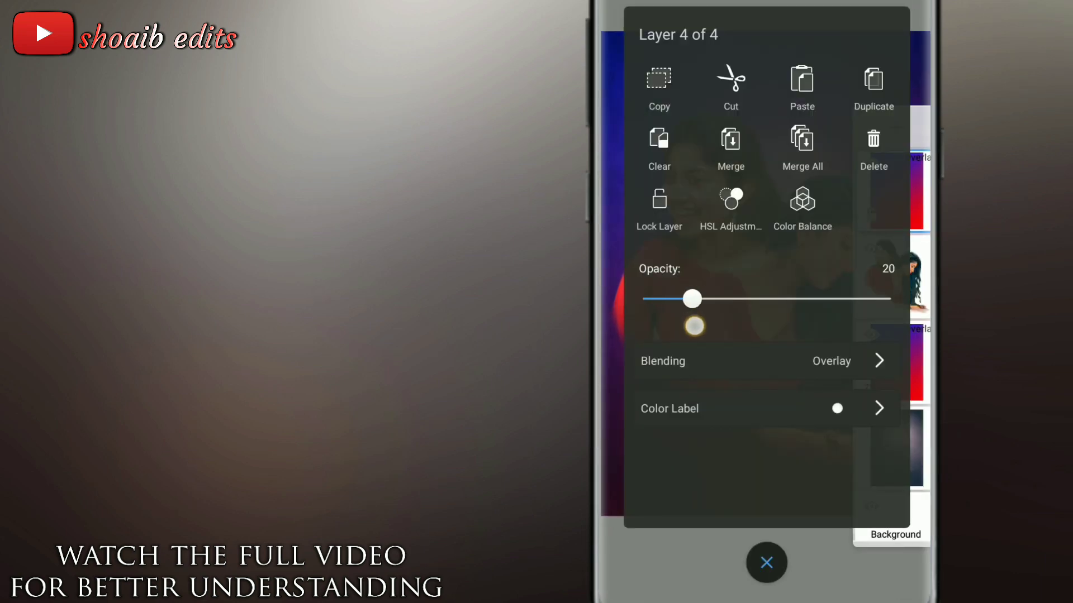
{"action": "left_click", "coordinate": [767, 562]}
{"action": "left_click", "coordinate": [653, 107]}
{"action": "scroll", "coordinate": [754, 207], "scroll_direction": "down", "scroll_amount": 1}
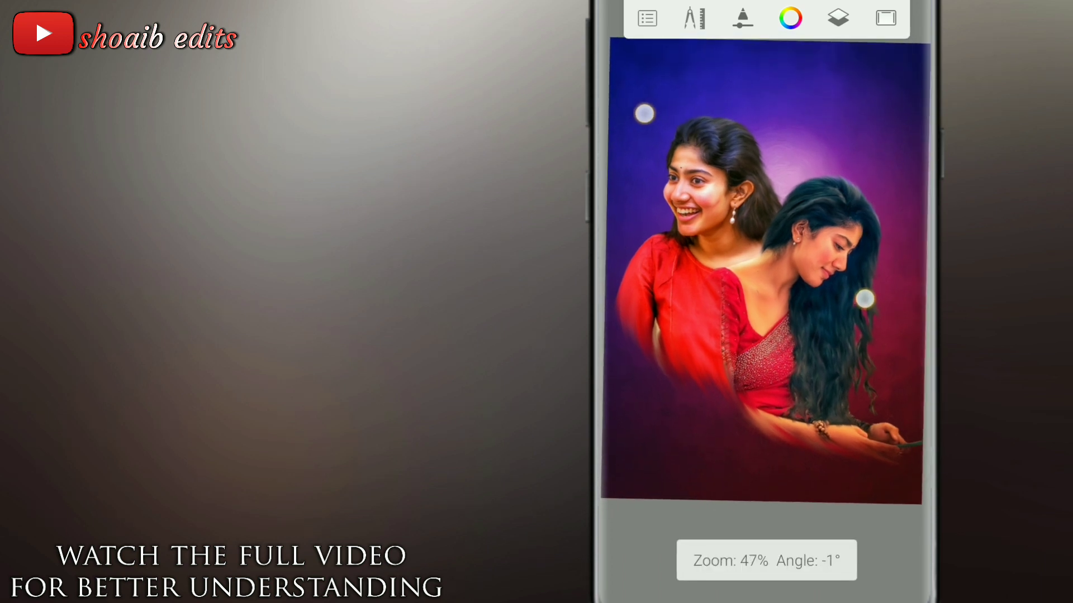
{"action": "scroll", "coordinate": [754, 207], "scroll_direction": "down", "scroll_amount": 1}
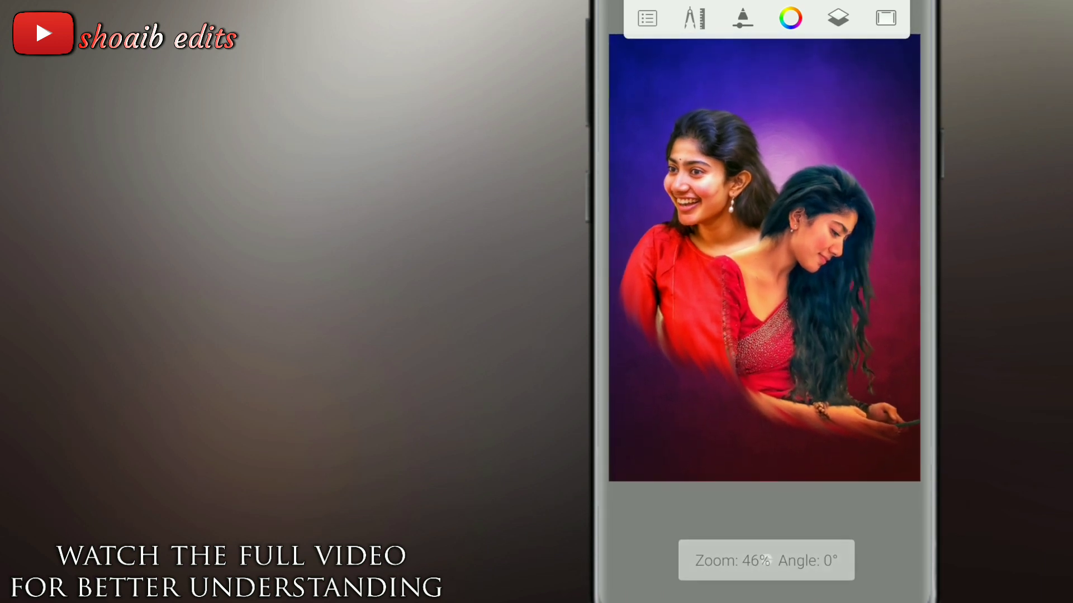
{"action": "left_click", "coordinate": [838, 18]}
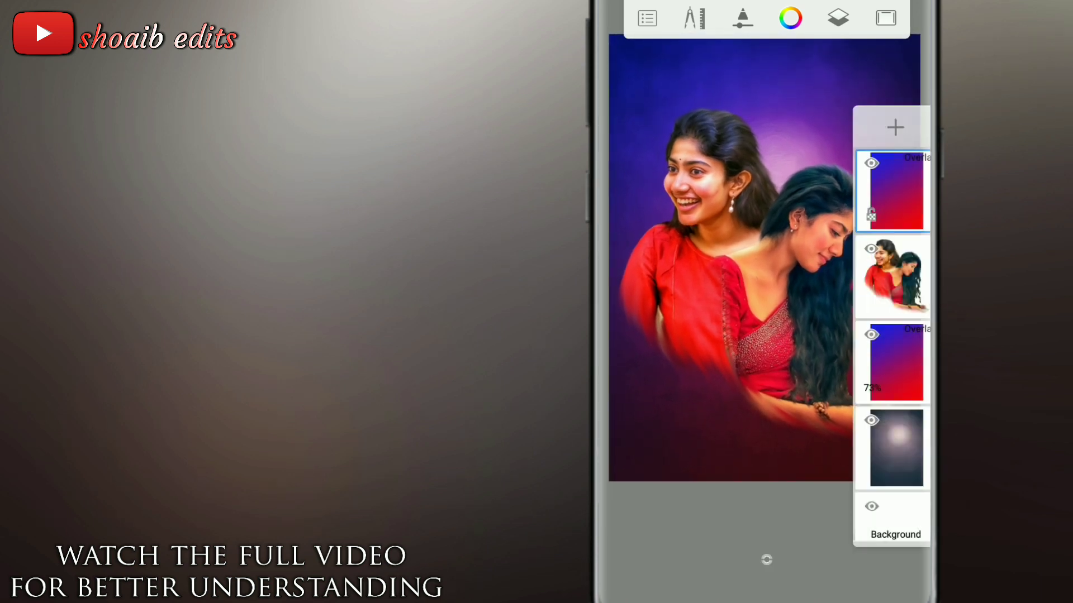
{"action": "left_click", "coordinate": [649, 110]}
{"action": "scroll", "coordinate": [750, 169], "scroll_direction": "up", "scroll_amount": 2}
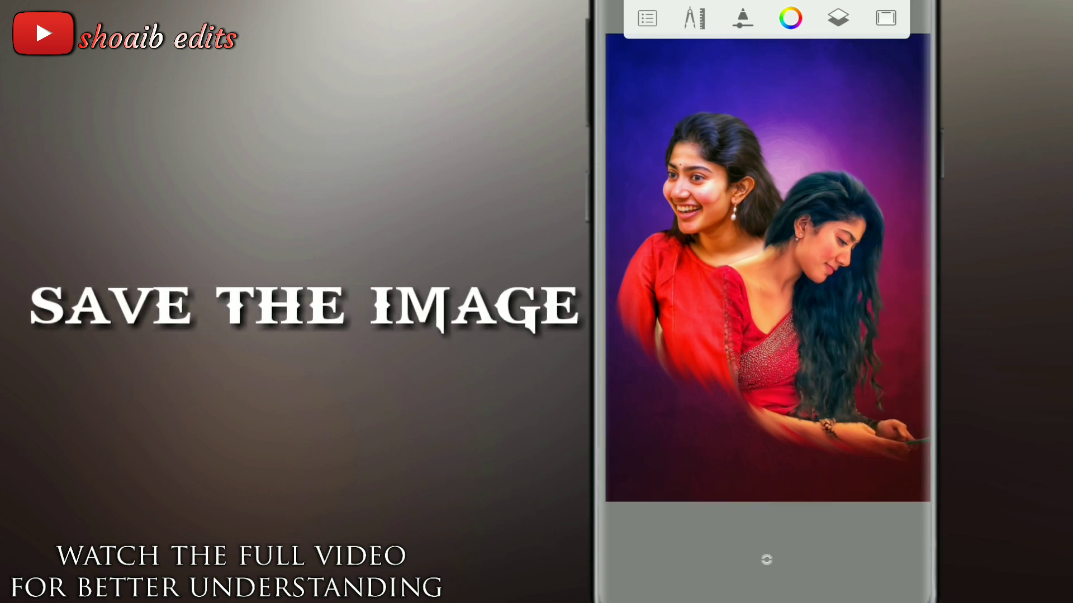
Step: Save the current sketch through the file actions' new-sketch save prompt
{"action": "left_click", "coordinate": [647, 18]}
{"action": "left_click", "coordinate": [711, 263]}
{"action": "left_click", "coordinate": [810, 299]}
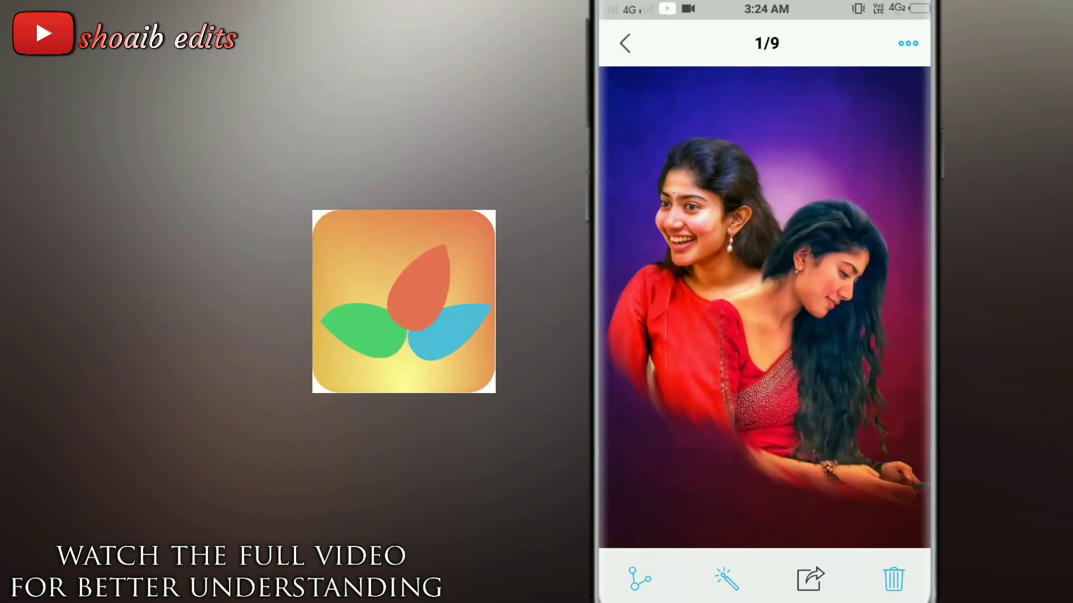
Step: Share the saved image from Gallery to Bonfire Photo Editor
{"action": "left_click", "coordinate": [811, 580]}
{"action": "scroll", "coordinate": [765, 335], "scroll_direction": "down", "scroll_amount": 10}
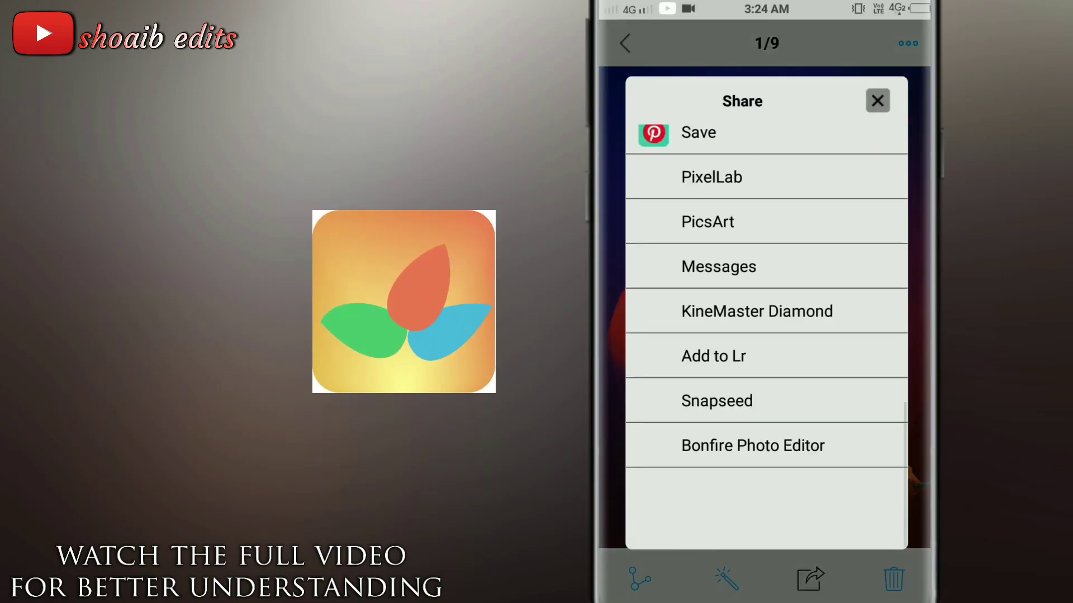
{"action": "scroll", "coordinate": [766, 335], "scroll_direction": "up", "scroll_amount": 2}
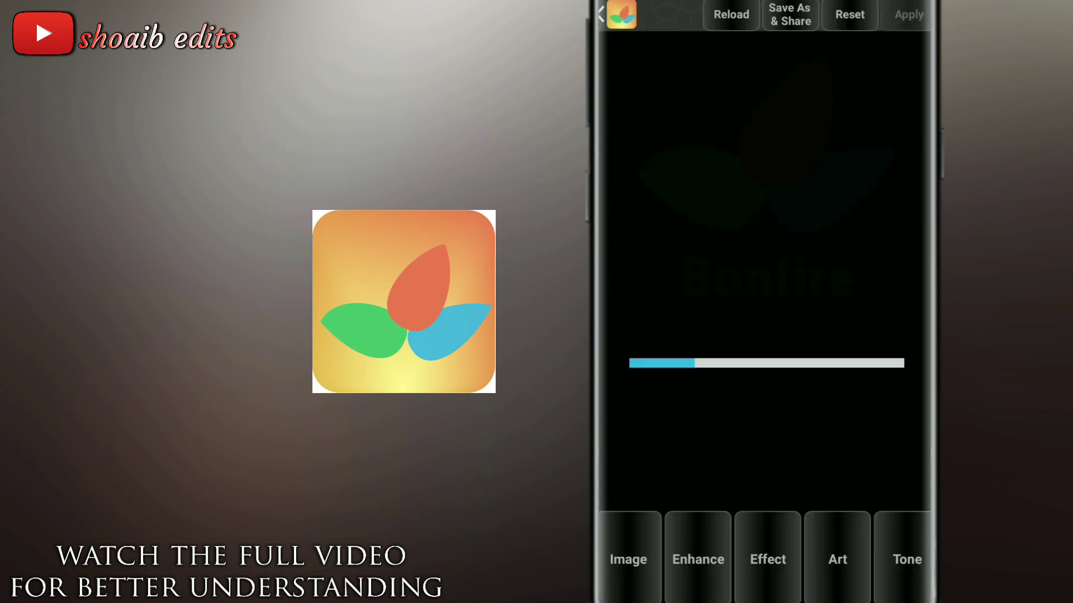
Step: Apply the Fancy painterly art effect and raise its strength slightly
{"action": "left_click", "coordinate": [767, 380]}
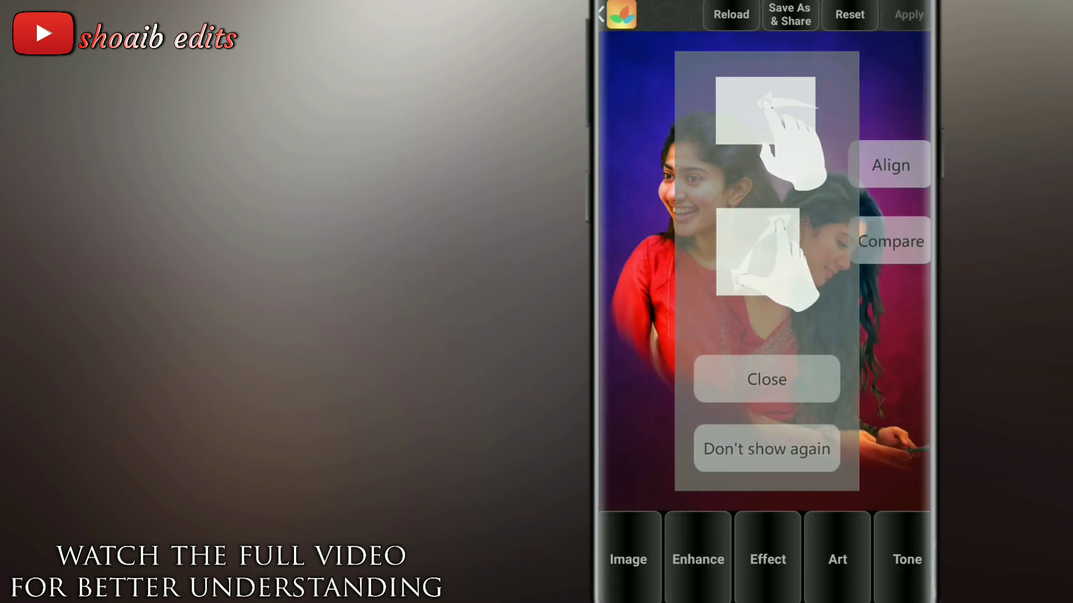
{"action": "left_click", "coordinate": [767, 560]}
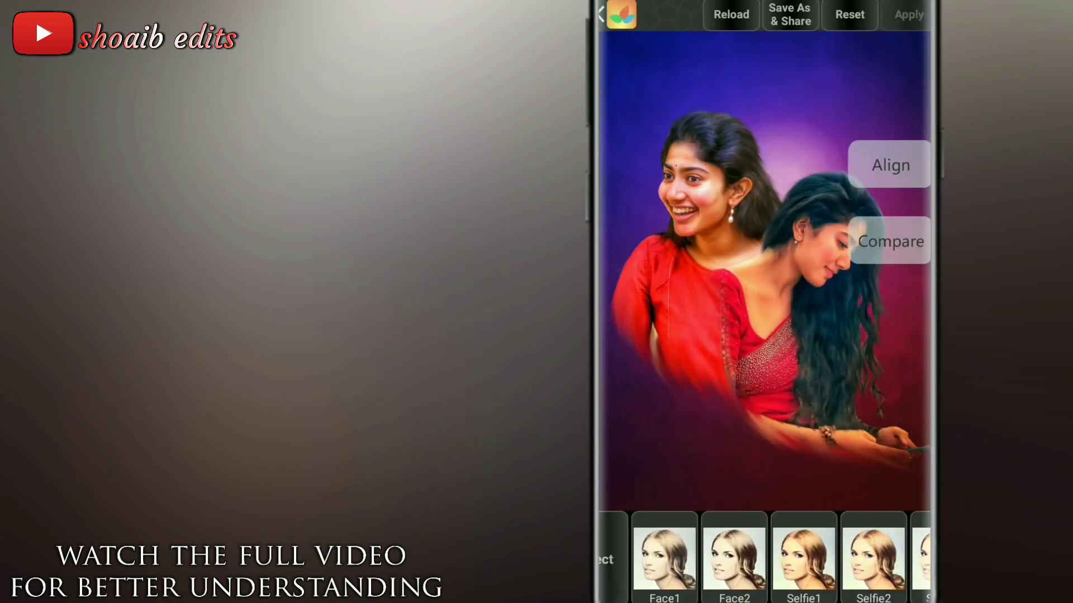
{"action": "mouse_move", "coordinate": [872, 559]}
{"action": "left_mouse_down"}
{"action": "mouse_move", "coordinate": [671, 558]}
{"action": "mouse_move", "coordinate": [871, 559]}
{"action": "left_mouse_up"}
{"action": "left_click", "coordinate": [919, 559]}
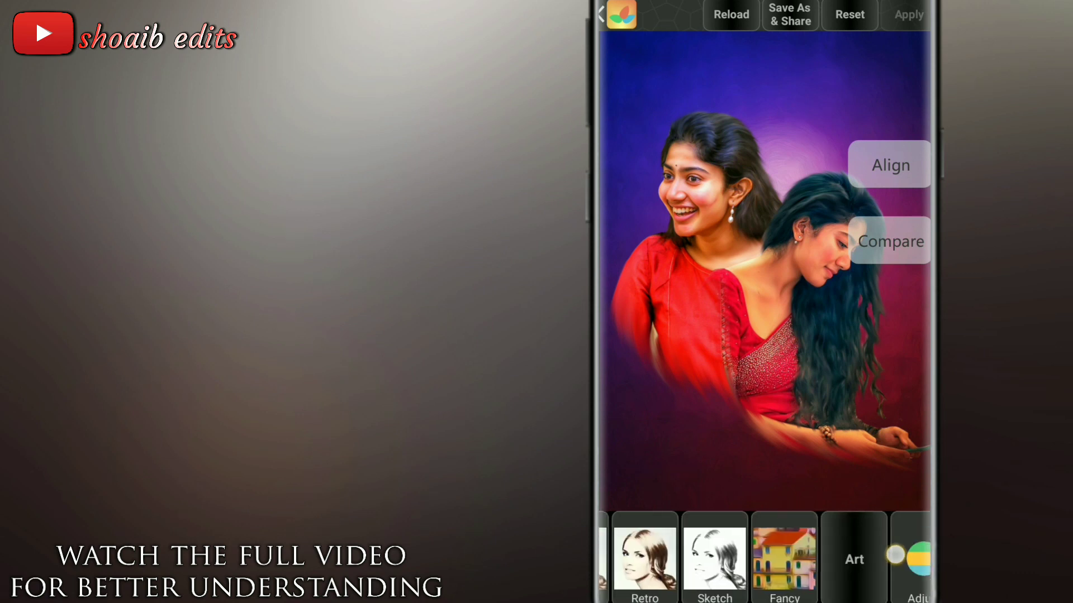
{"action": "left_click", "coordinate": [782, 559]}
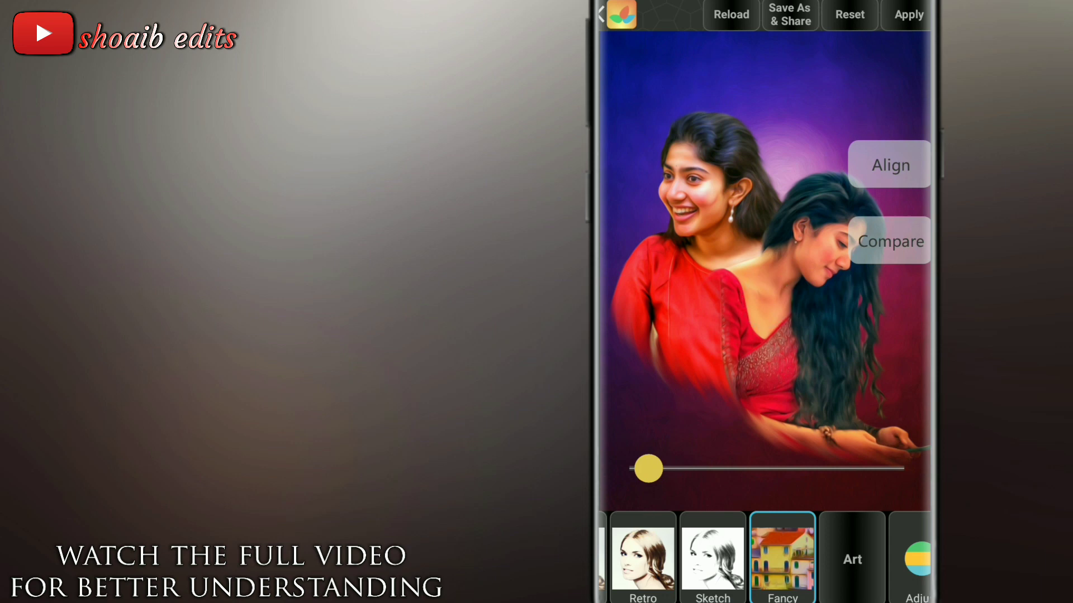
{"action": "left_click_drag", "start_coordinate": [648, 469], "coordinate": [665, 468]}
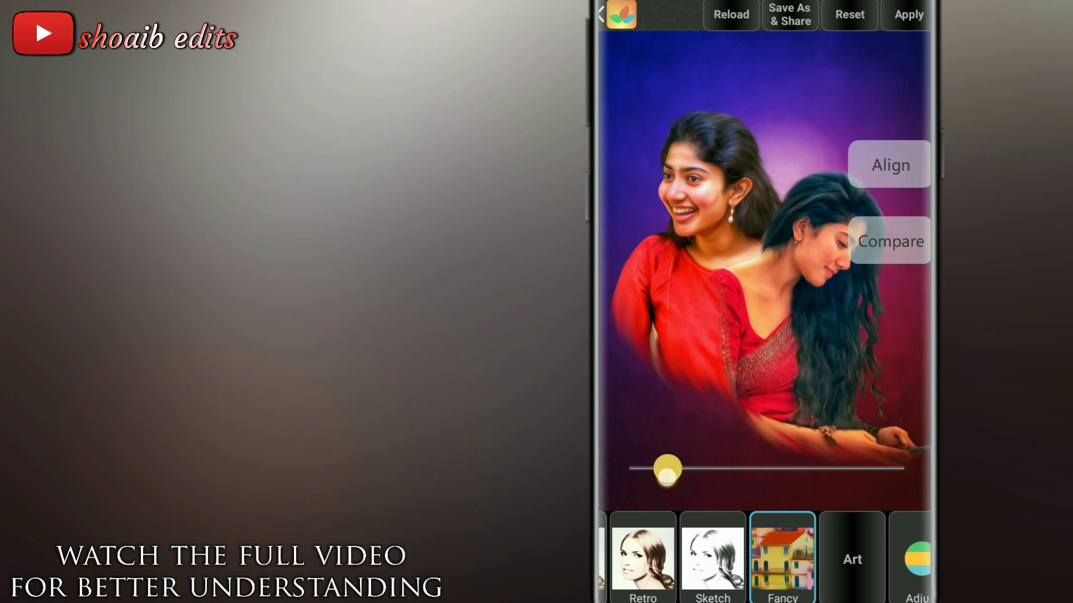
Step: Inspect the painted neck detail up close, then save the image as a JPG in 000Bonfire
{"action": "scroll", "coordinate": [752, 306], "scroll_direction": "up", "scroll_amount": 5}
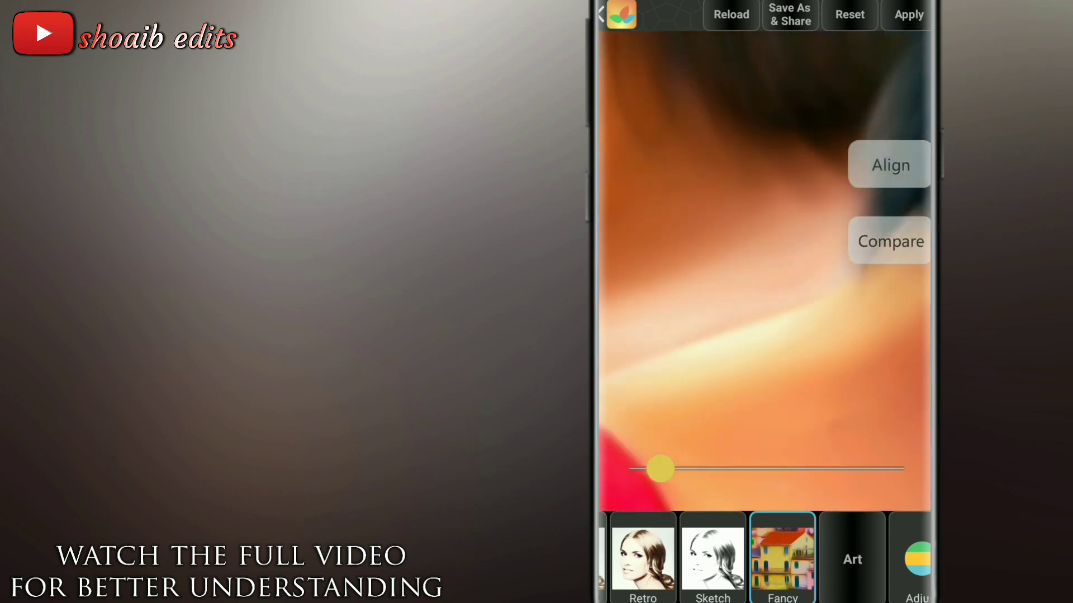
{"action": "mouse_move", "coordinate": [726, 167]}
{"action": "left_mouse_down"}
{"action": "mouse_move", "coordinate": [726, 256]}
{"action": "mouse_move", "coordinate": [673, 212]}
{"action": "left_mouse_up"}
{"action": "scroll", "coordinate": [752, 306], "scroll_direction": "down", "scroll_amount": 2}
{"action": "scroll", "coordinate": [752, 307], "scroll_direction": "down", "scroll_amount": 2}
{"action": "scroll", "coordinate": [752, 307], "scroll_direction": "down", "scroll_amount": 1}
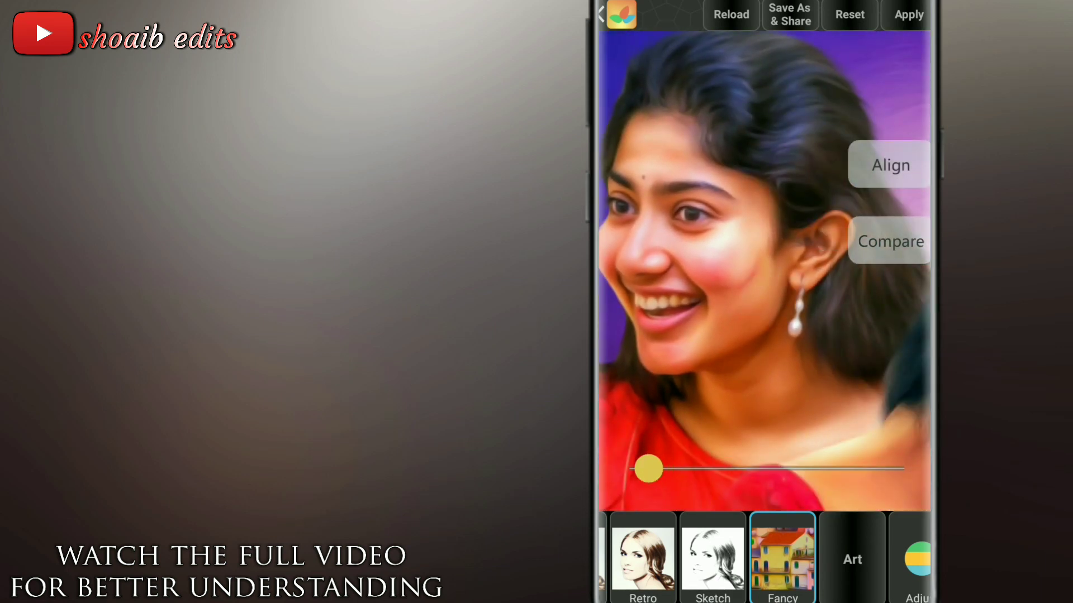
{"action": "scroll", "coordinate": [765, 279], "scroll_direction": "down", "scroll_amount": 2}
{"action": "scroll", "coordinate": [766, 279], "scroll_direction": "down", "scroll_amount": 2}
{"action": "scroll", "coordinate": [765, 279], "scroll_direction": "down", "scroll_amount": 2}
{"action": "scroll", "coordinate": [766, 280], "scroll_direction": "down", "scroll_amount": 2}
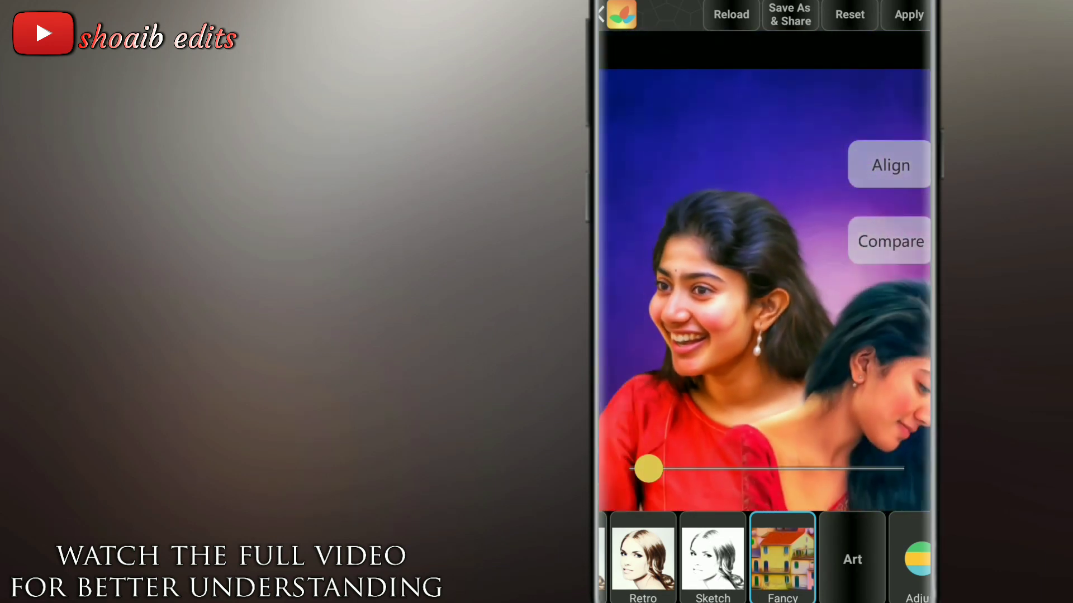
{"action": "scroll", "coordinate": [760, 291], "scroll_direction": "down", "scroll_amount": 2}
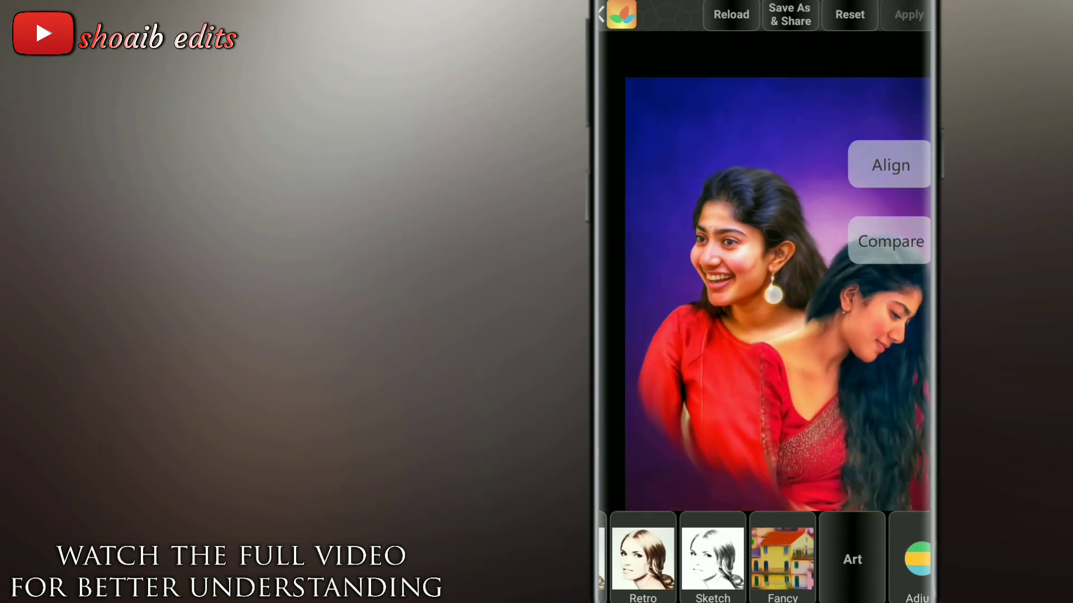
{"action": "scroll", "coordinate": [760, 290], "scroll_direction": "down", "scroll_amount": 2}
{"action": "scroll", "coordinate": [760, 290], "scroll_direction": "down", "scroll_amount": 2}
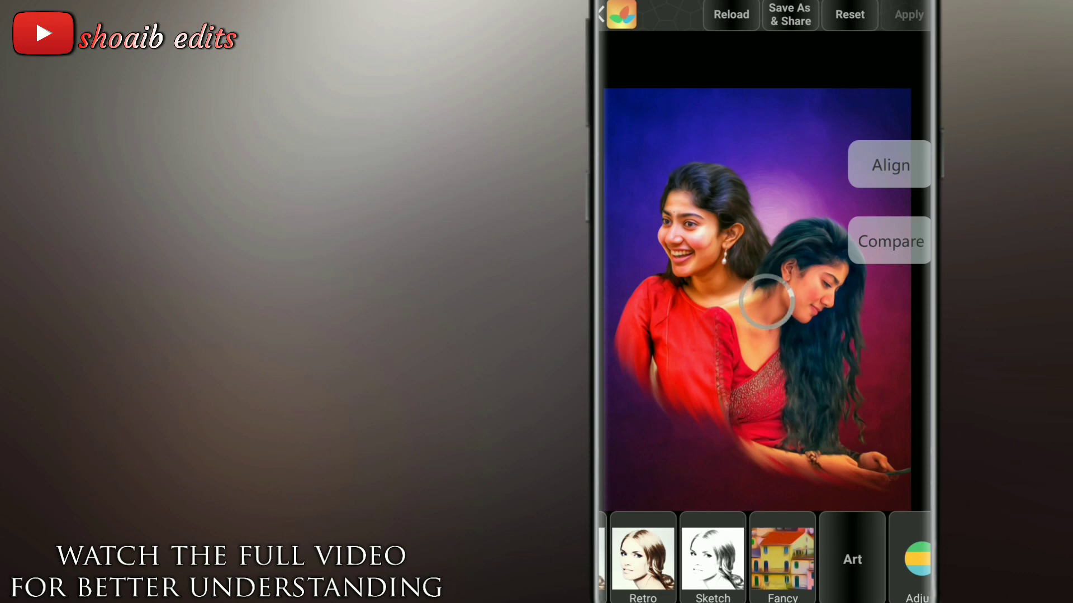
{"action": "left_click", "coordinate": [790, 15]}
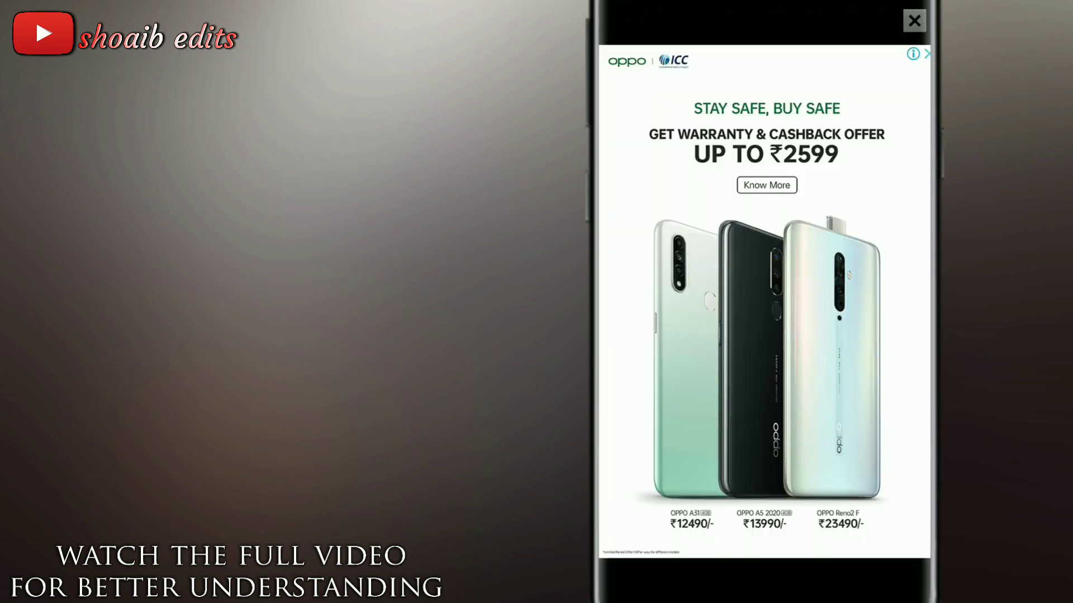
{"action": "left_click", "coordinate": [912, 17]}
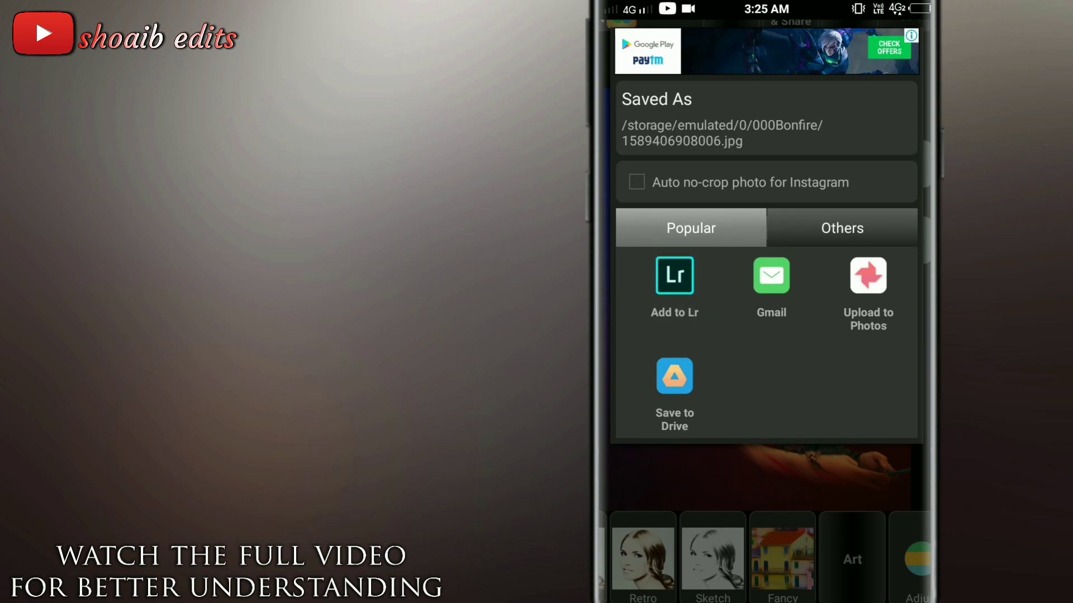
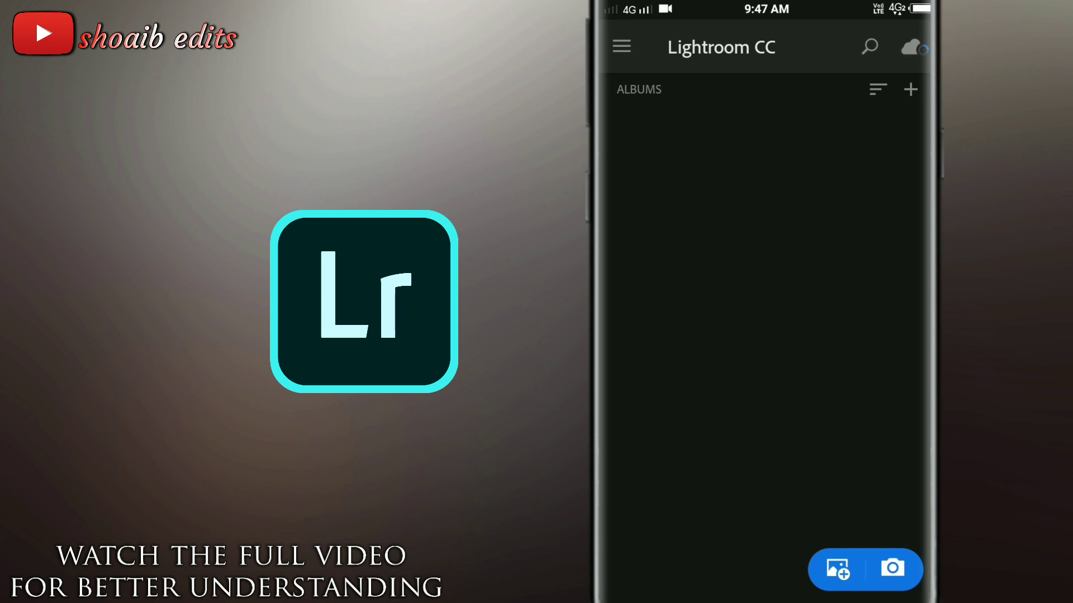
Step: Open the two-women portrait, preview Artistic 03, 05 and 06, and apply Artistic 07 at strength 72
{"action": "left_click", "coordinate": [715, 108]}
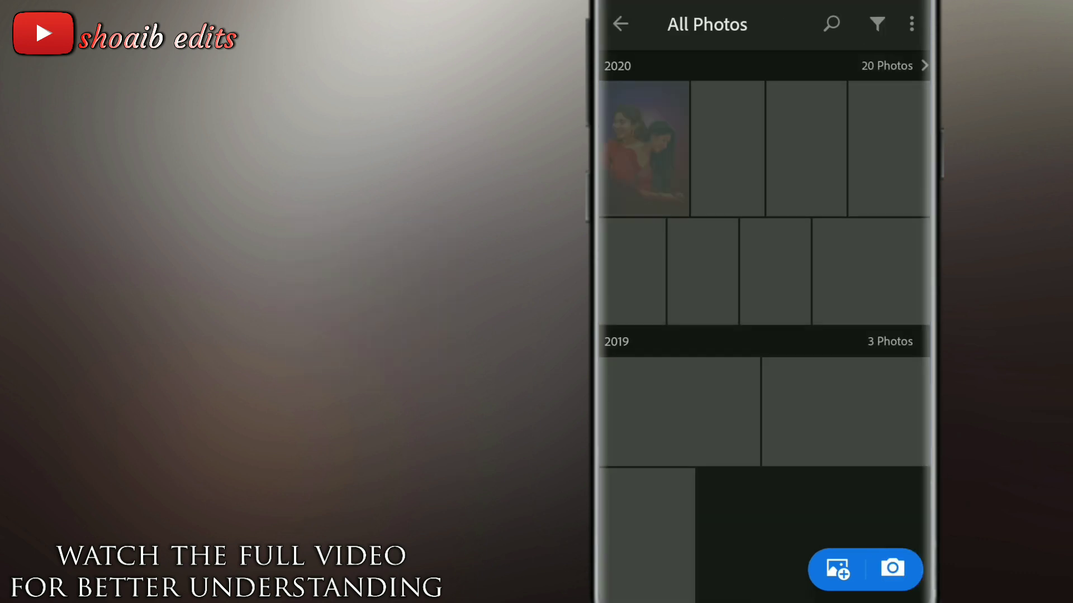
{"action": "left_click", "coordinate": [643, 148]}
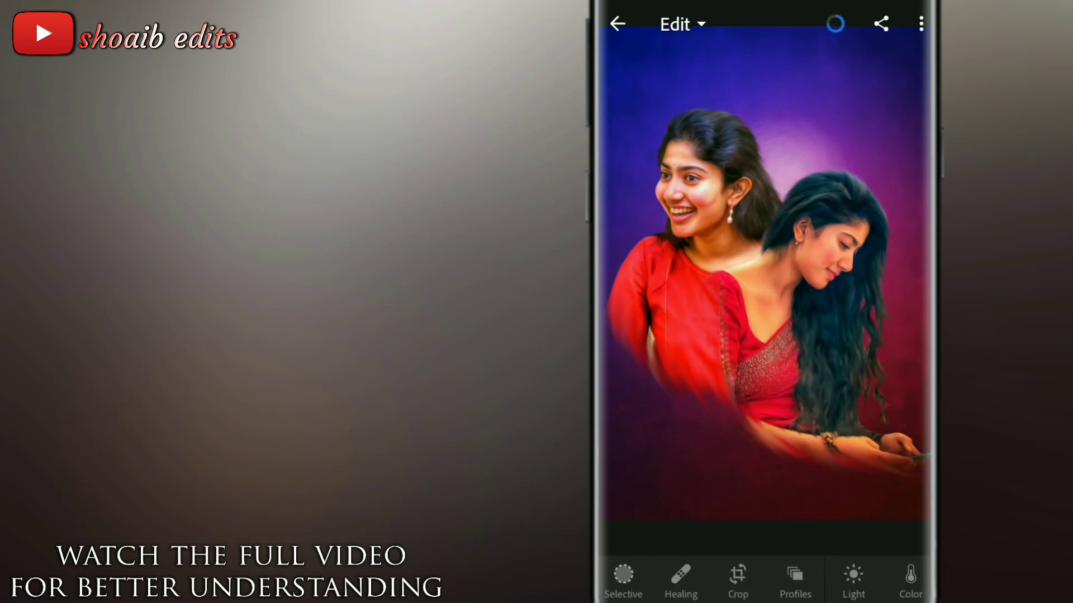
{"action": "left_click", "coordinate": [795, 581]}
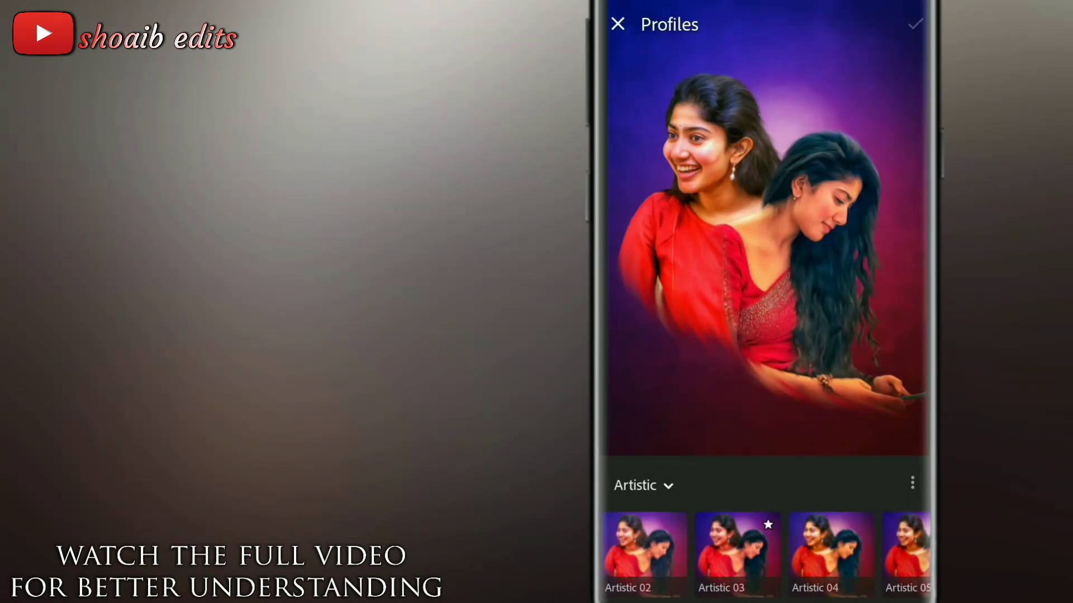
{"action": "left_click", "coordinate": [737, 550]}
{"action": "left_click", "coordinate": [809, 553]}
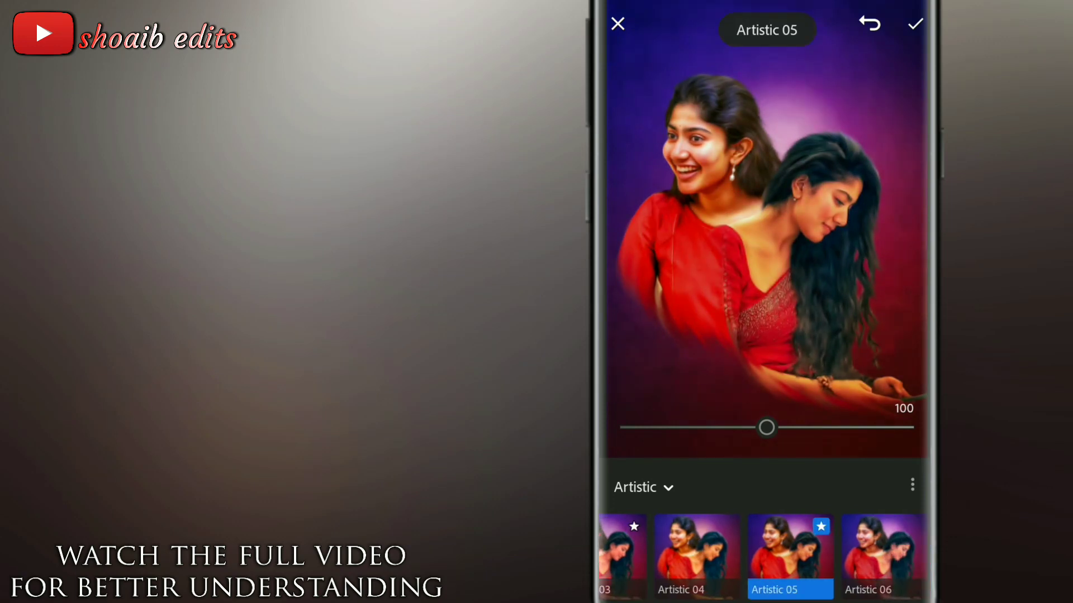
{"action": "left_click", "coordinate": [867, 553]}
{"action": "left_click", "coordinate": [881, 555]}
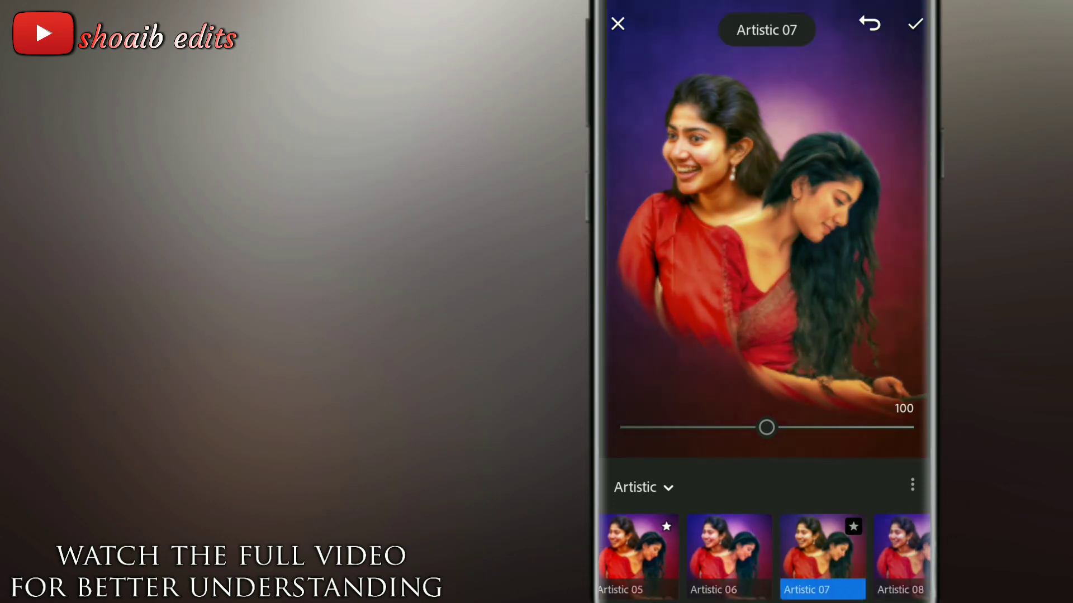
{"action": "mouse_move", "coordinate": [767, 428]}
{"action": "left_mouse_down"}
{"action": "mouse_move", "coordinate": [829, 438]}
{"action": "mouse_move", "coordinate": [755, 487]}
{"action": "mouse_move", "coordinate": [661, 508]}
{"action": "left_mouse_up"}
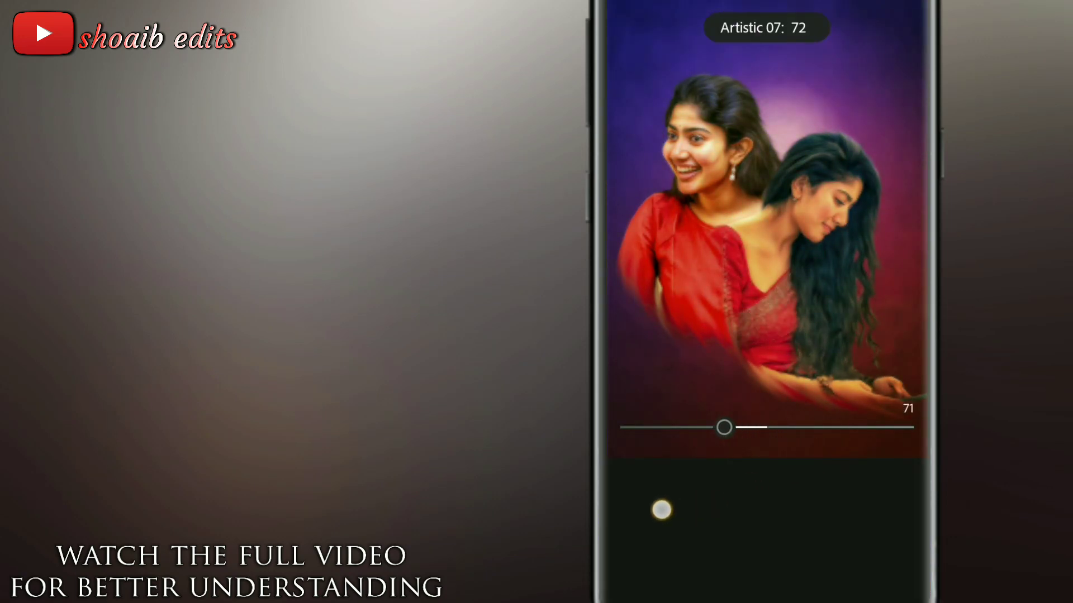
{"action": "left_click", "coordinate": [915, 24]}
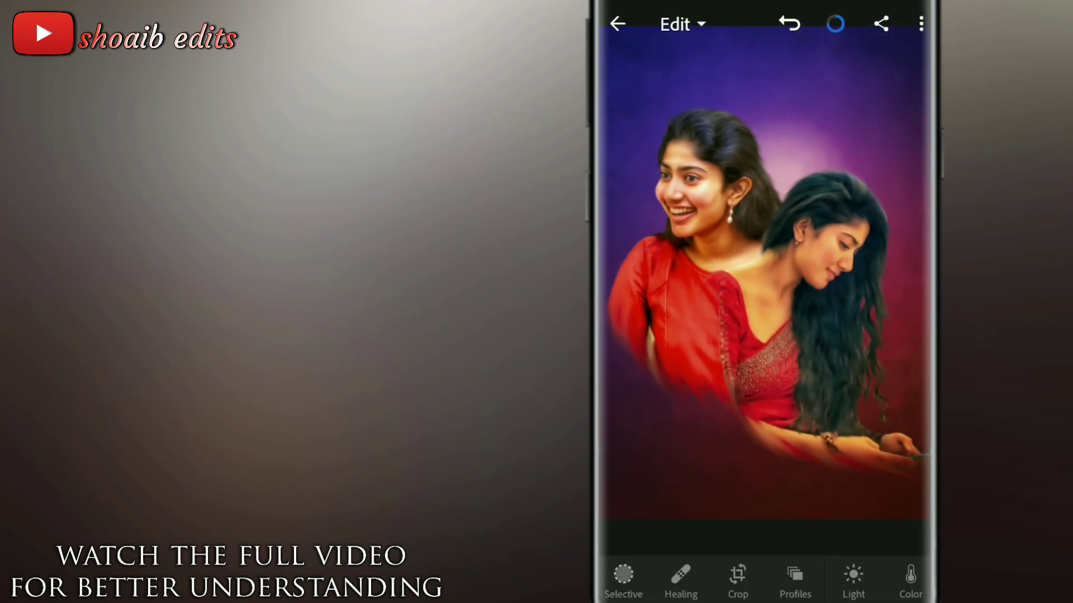
Step: Add a linear gradient mask and rotate it to a diagonal across the photo
{"action": "left_click", "coordinate": [623, 574]}
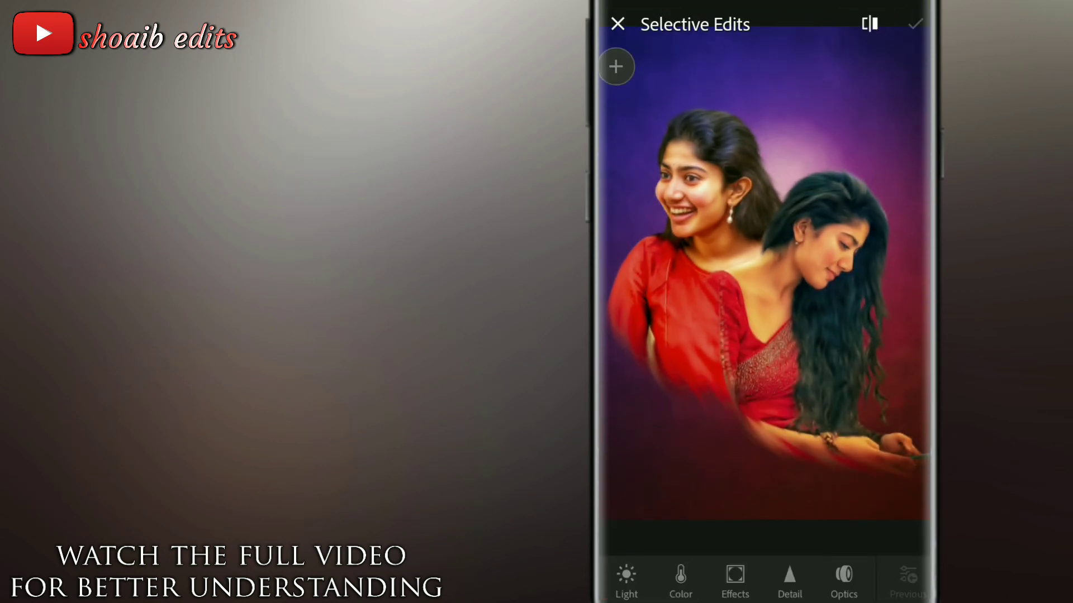
{"action": "left_click", "coordinate": [616, 66]}
{"action": "left_click", "coordinate": [692, 64]}
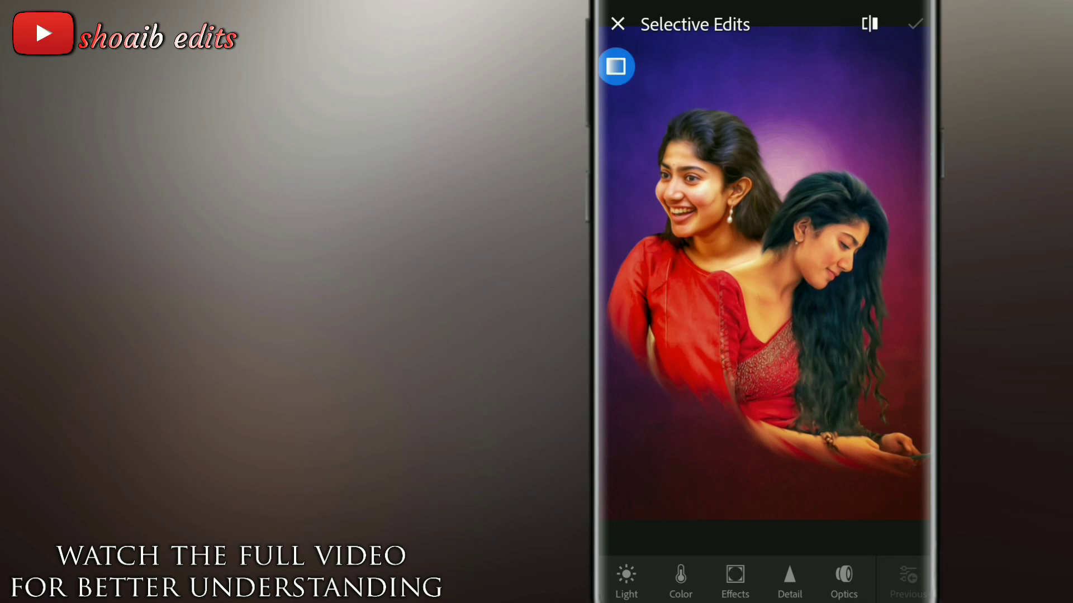
{"action": "left_click_drag", "start_coordinate": [782, 289], "coordinate": [782, 336]}
{"action": "scroll", "coordinate": [765, 408], "scroll_direction": "down", "scroll_amount": 3}
{"action": "mouse_move", "coordinate": [862, 374]}
{"action": "left_mouse_down"}
{"action": "mouse_move", "coordinate": [781, 380]}
{"action": "mouse_move", "coordinate": [703, 503]}
{"action": "mouse_move", "coordinate": [682, 474]}
{"action": "mouse_move", "coordinate": [711, 244]}
{"action": "mouse_move", "coordinate": [905, 491]}
{"action": "mouse_move", "coordinate": [928, 536]}
{"action": "left_mouse_up"}
{"action": "left_click_drag", "start_coordinate": [787, 389], "coordinate": [760, 351]}
Step: Give the gradient Saturation 26, a red colour tint (H 345, S 100) and Temp 47
{"action": "left_click", "coordinate": [680, 574]}
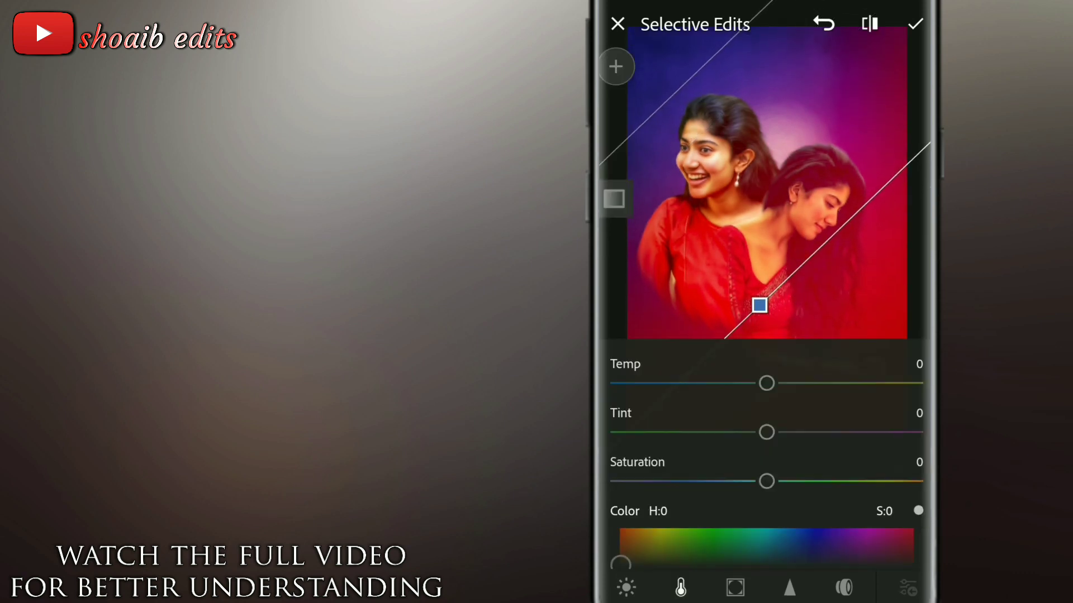
{"action": "left_click_drag", "start_coordinate": [766, 481], "coordinate": [808, 497]}
{"action": "left_click", "coordinate": [627, 547]}
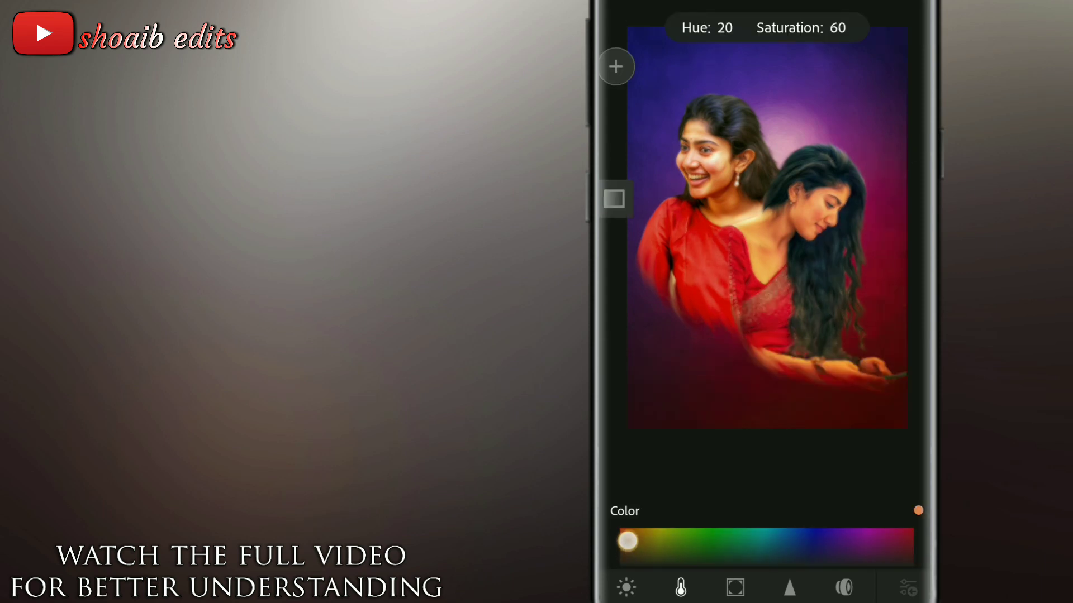
{"action": "mouse_move", "coordinate": [633, 525]}
{"action": "left_mouse_down"}
{"action": "mouse_move", "coordinate": [850, 526]}
{"action": "mouse_move", "coordinate": [898, 497]}
{"action": "mouse_move", "coordinate": [897, 515]}
{"action": "mouse_move", "coordinate": [910, 500]}
{"action": "left_mouse_up"}
{"action": "scroll", "coordinate": [767, 435], "scroll_direction": "down", "scroll_amount": 1}
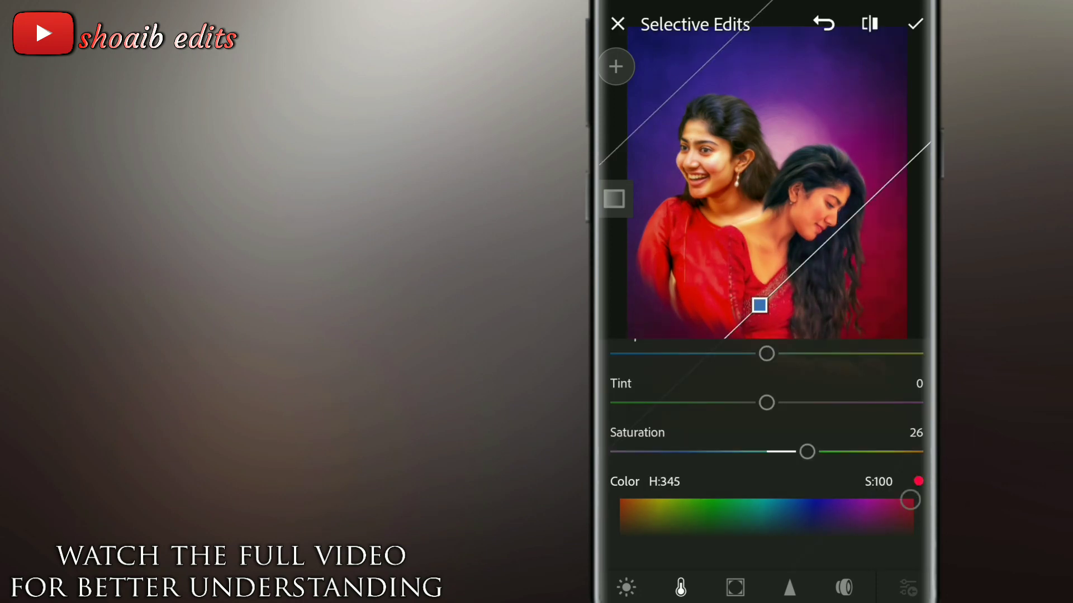
{"action": "scroll", "coordinate": [838, 503], "scroll_direction": "up", "scroll_amount": 1}
{"action": "left_click_drag", "start_coordinate": [723, 404], "coordinate": [818, 400]}
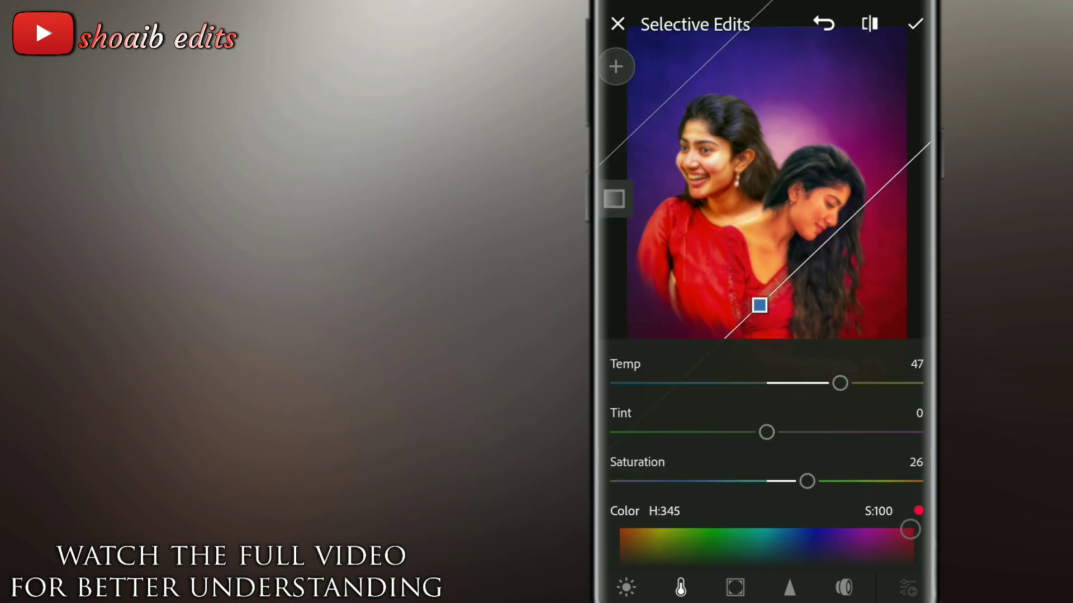
{"action": "scroll", "coordinate": [766, 447], "scroll_direction": "down", "scroll_amount": 1}
{"action": "scroll", "coordinate": [767, 446], "scroll_direction": "up", "scroll_amount": 1}
Step: Set the gradient's Clarity to 32, widen its transition and shift it down-left
{"action": "left_click", "coordinate": [735, 587]}
{"action": "left_click_drag", "start_coordinate": [767, 473], "coordinate": [817, 477]}
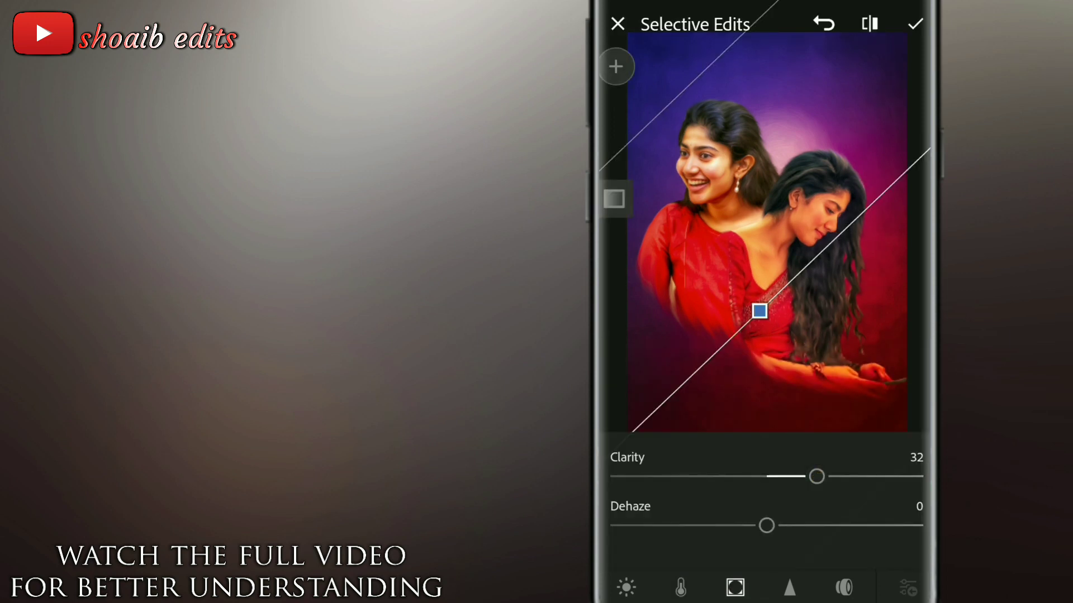
{"action": "left_click_drag", "start_coordinate": [893, 384], "coordinate": [804, 338]}
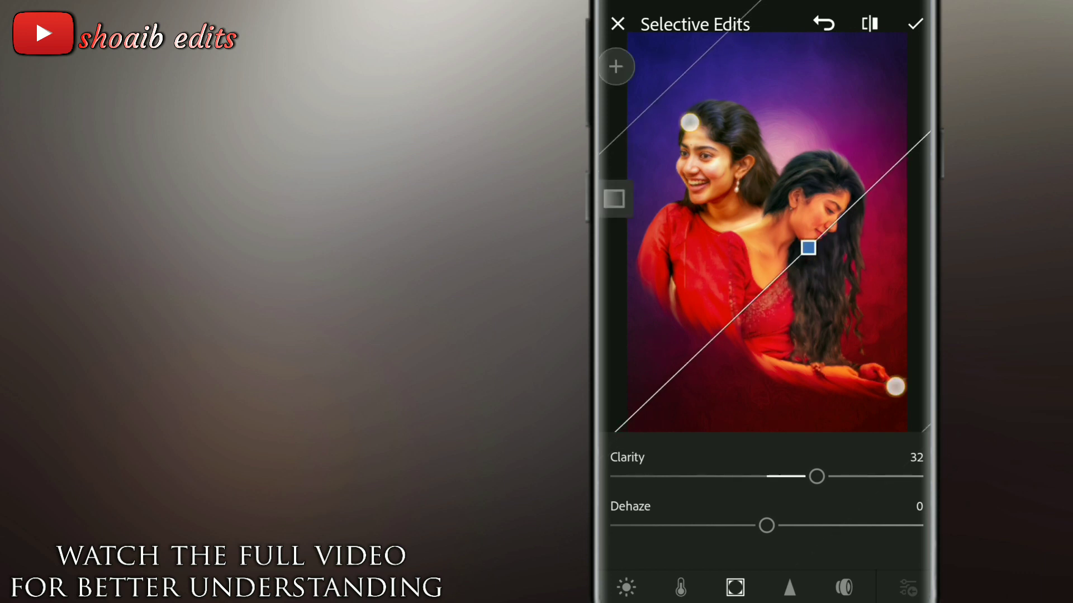
{"action": "left_click_drag", "start_coordinate": [736, 273], "coordinate": [728, 292]}
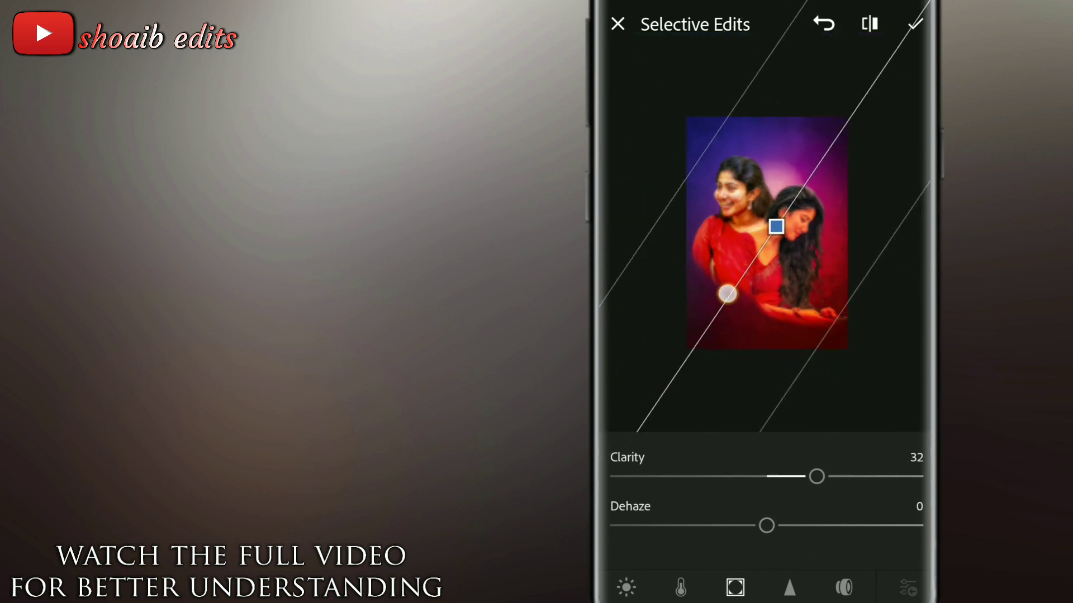
{"action": "scroll", "coordinate": [778, 309], "scroll_direction": "up", "scroll_amount": 5}
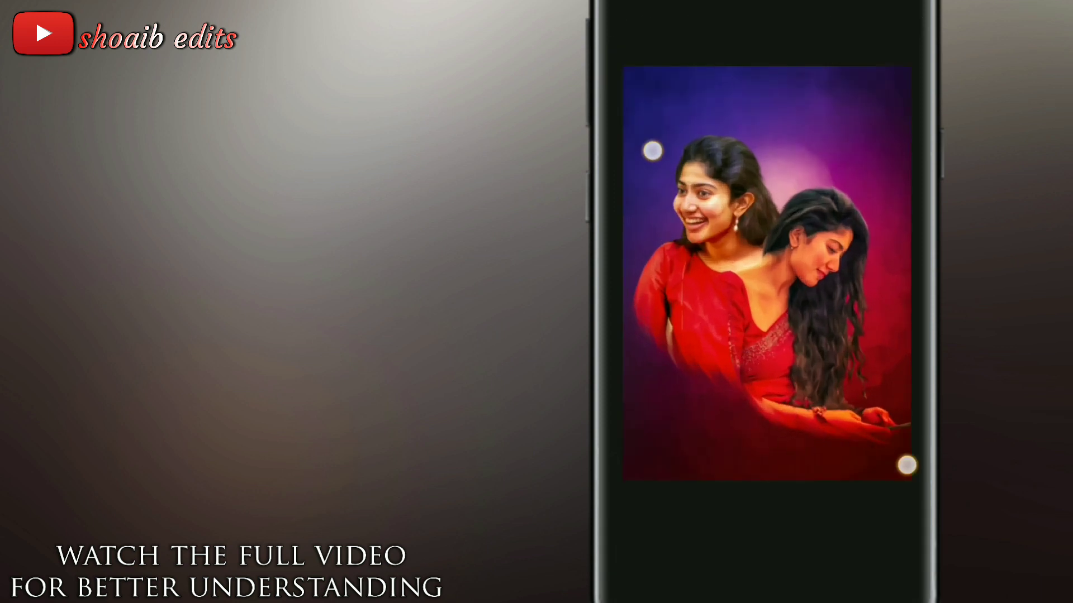
Step: Add a second diagonal linear gradient positioned toward the faces
{"action": "left_click", "coordinate": [616, 66]}
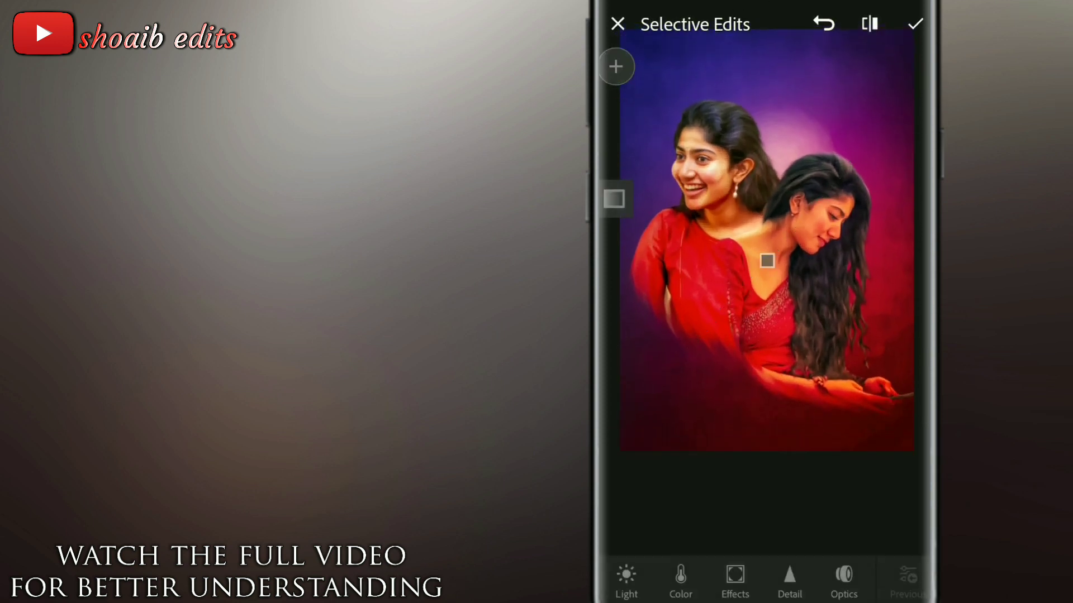
{"action": "left_click", "coordinate": [693, 66]}
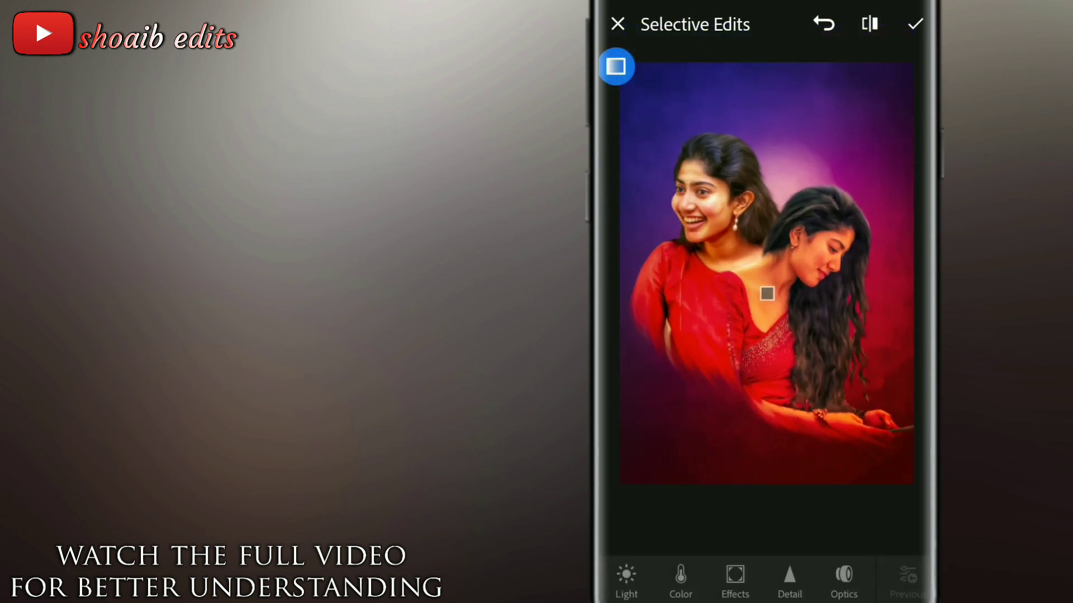
{"action": "left_click_drag", "start_coordinate": [729, 233], "coordinate": [730, 438]}
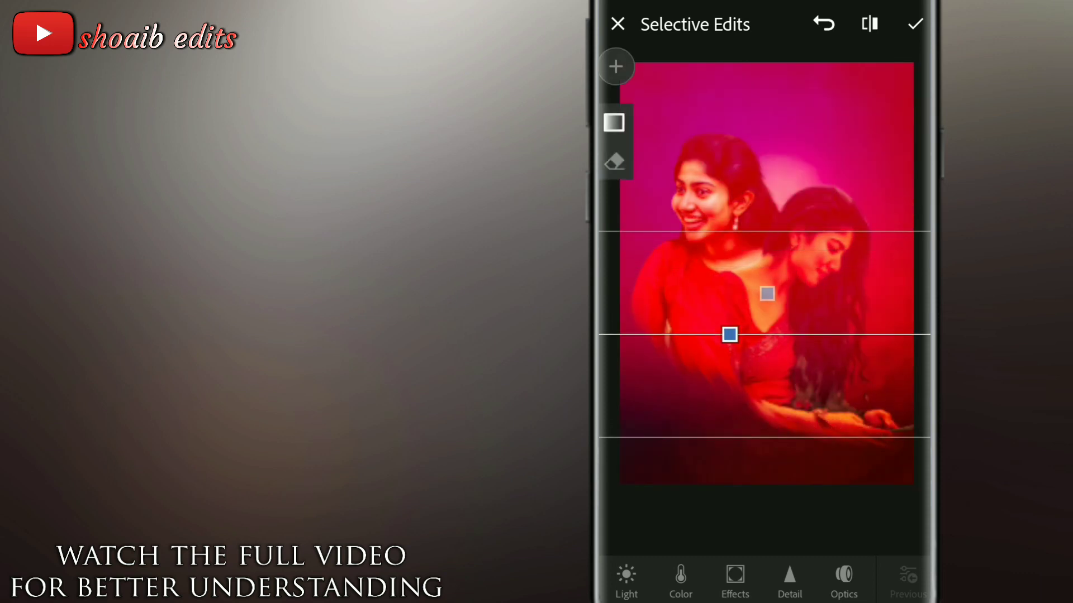
{"action": "left_click_drag", "start_coordinate": [893, 335], "coordinate": [889, 223]}
{"action": "mouse_move", "coordinate": [742, 328]}
{"action": "left_mouse_down"}
{"action": "mouse_move", "coordinate": [730, 216]}
{"action": "mouse_move", "coordinate": [682, 246]}
{"action": "left_mouse_up"}
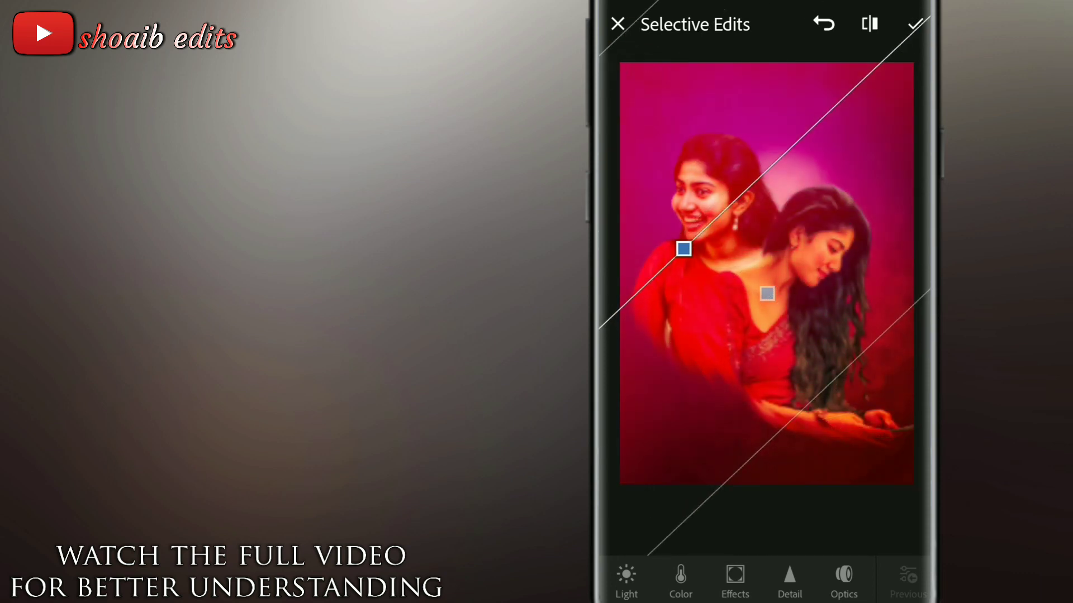
{"action": "left_click_drag", "start_coordinate": [872, 262], "coordinate": [849, 283]}
{"action": "left_click_drag", "start_coordinate": [656, 221], "coordinate": [691, 240]}
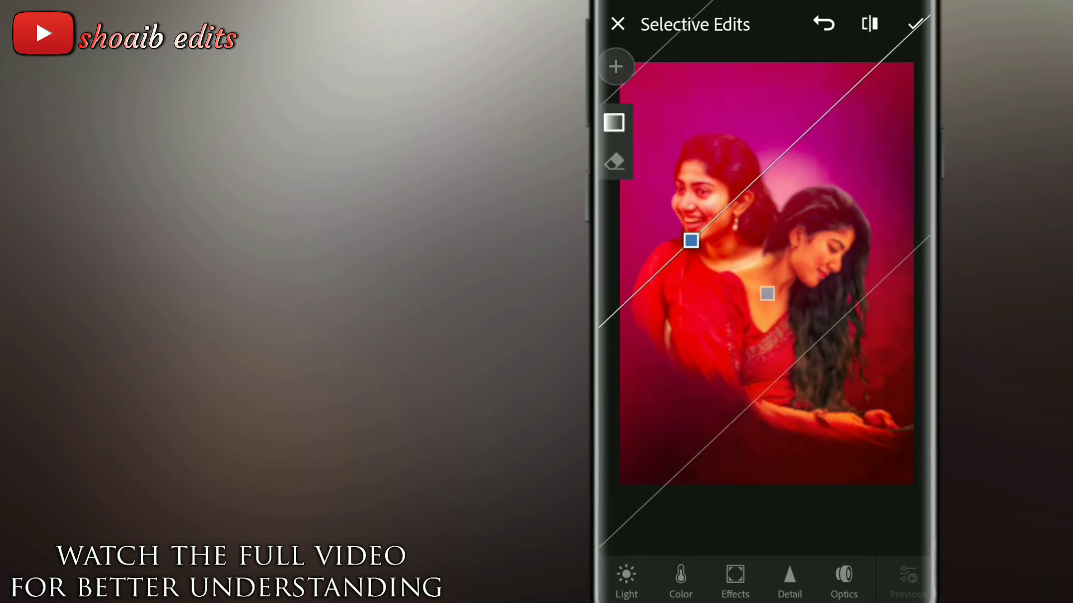
Step: Cool the new gradient to Temp -58, boost saturation and tint it blue-violet (H 242, S 50)
{"action": "left_click", "coordinate": [680, 581]}
{"action": "left_click_drag", "start_coordinate": [770, 378], "coordinate": [690, 402]}
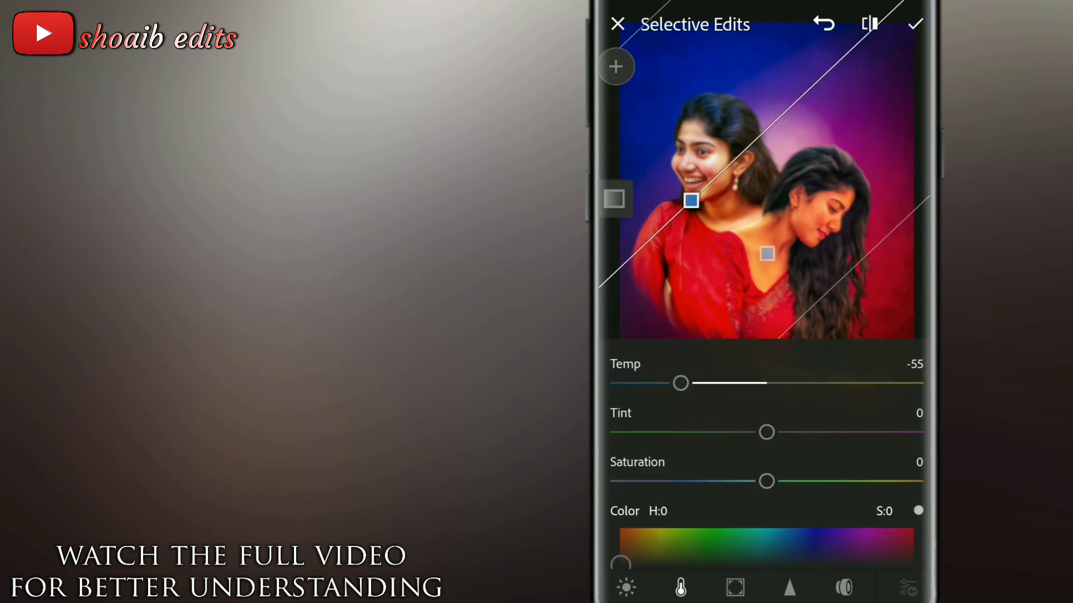
{"action": "left_click_drag", "start_coordinate": [767, 452], "coordinate": [801, 452]}
{"action": "mouse_move", "coordinate": [620, 537]}
{"action": "left_mouse_down"}
{"action": "mouse_move", "coordinate": [709, 520]}
{"action": "mouse_move", "coordinate": [821, 518]}
{"action": "left_mouse_up"}
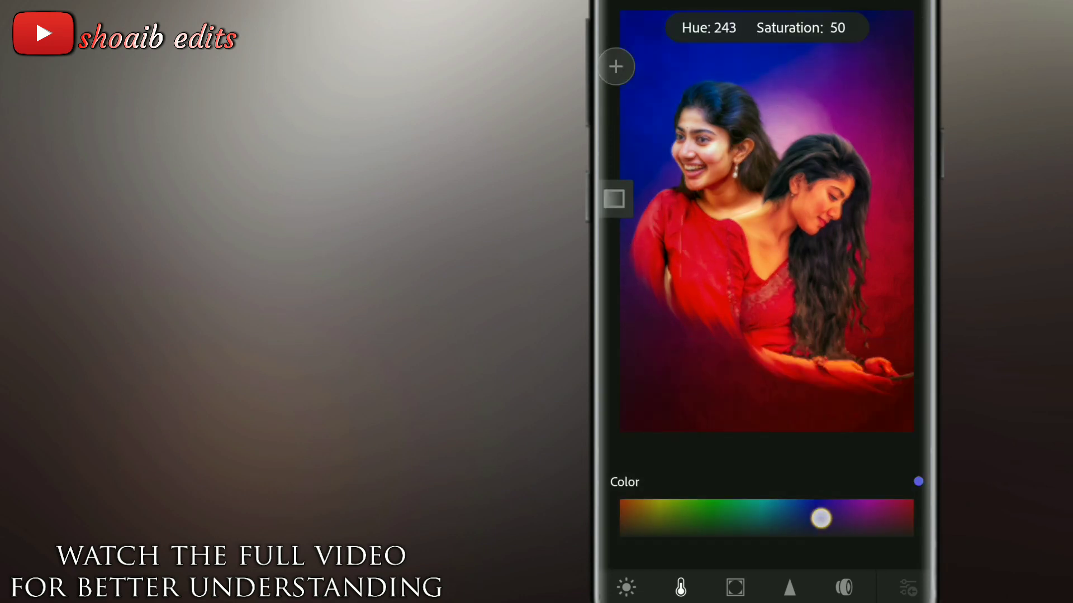
{"action": "mouse_move", "coordinate": [832, 318]}
{"action": "left_mouse_down"}
{"action": "mouse_move", "coordinate": [896, 373]}
{"action": "mouse_move", "coordinate": [885, 358]}
{"action": "left_mouse_up"}
Step: Warm the other gradient area and lower its saturation to -30
{"action": "left_click", "coordinate": [767, 240]}
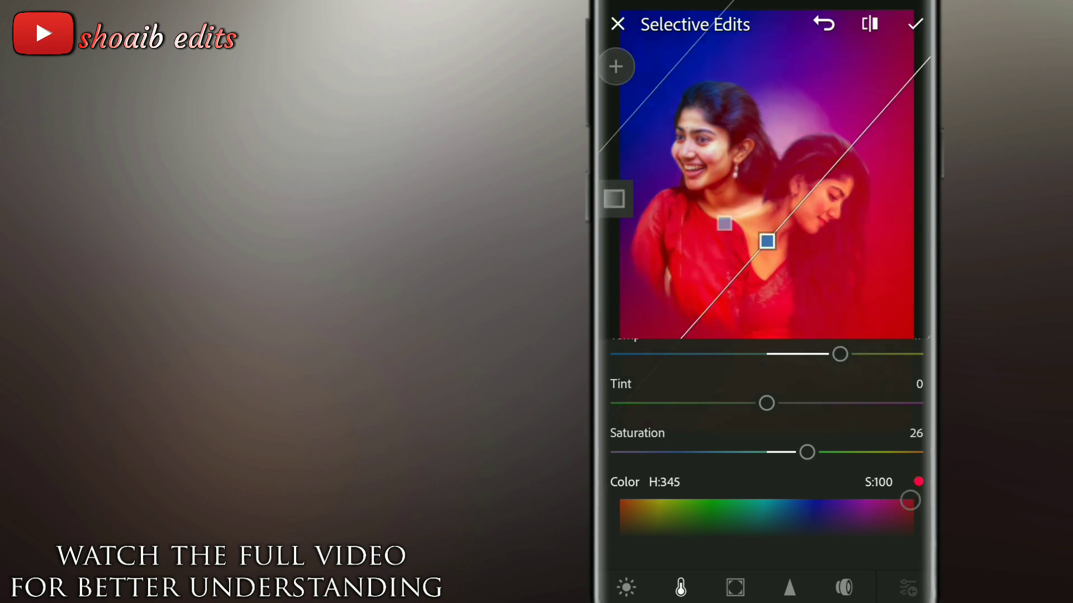
{"action": "left_click_drag", "start_coordinate": [840, 357], "coordinate": [797, 407]}
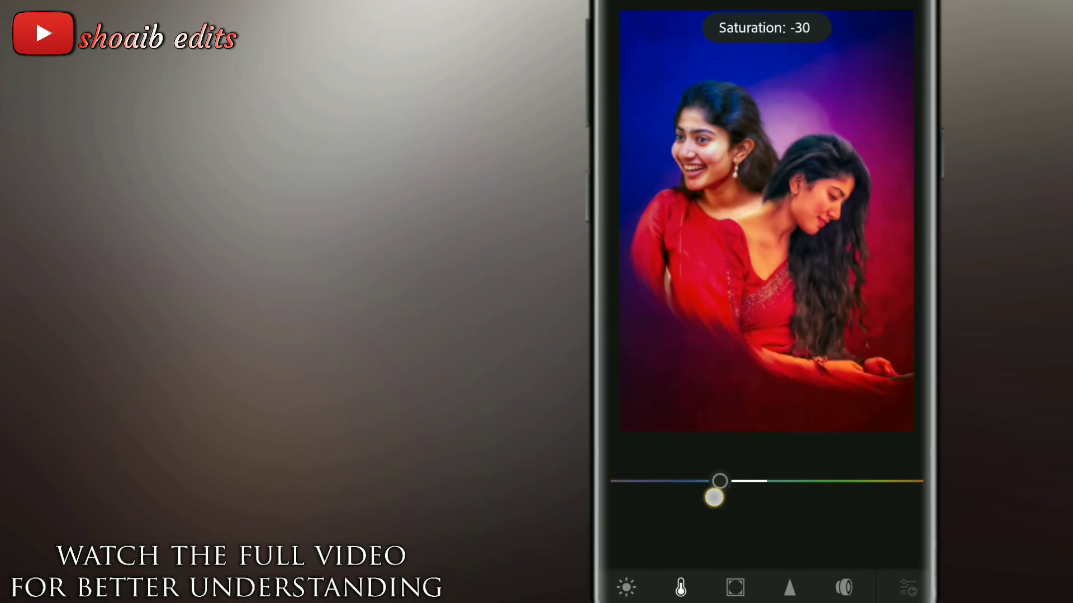
{"action": "mouse_move", "coordinate": [807, 455]}
{"action": "left_mouse_down"}
{"action": "mouse_move", "coordinate": [716, 500]}
{"action": "mouse_move", "coordinate": [806, 492]}
{"action": "left_mouse_up"}
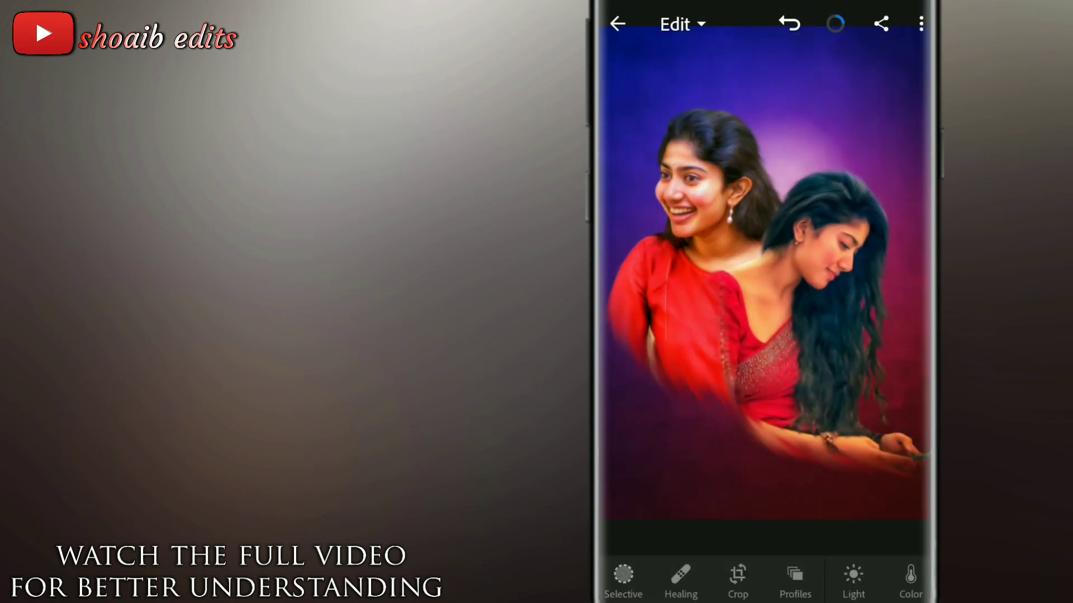
Step: Set Color to Temp -6, Tint 7, Vibrance 10 and Saturation 13
{"action": "left_click_drag", "start_coordinate": [854, 581], "coordinate": [743, 581]}
{"action": "left_click", "coordinate": [805, 581]}
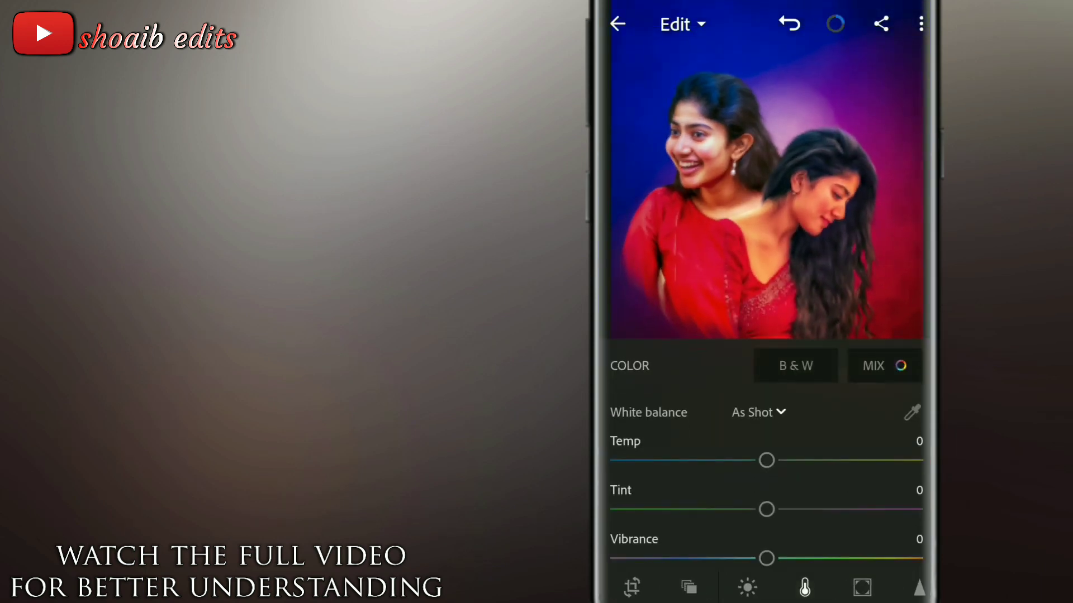
{"action": "left_click_drag", "start_coordinate": [871, 442], "coordinate": [860, 437]}
{"action": "left_click_drag", "start_coordinate": [698, 503], "coordinate": [698, 438]}
{"action": "left_click_drag", "start_coordinate": [771, 526], "coordinate": [787, 525]}
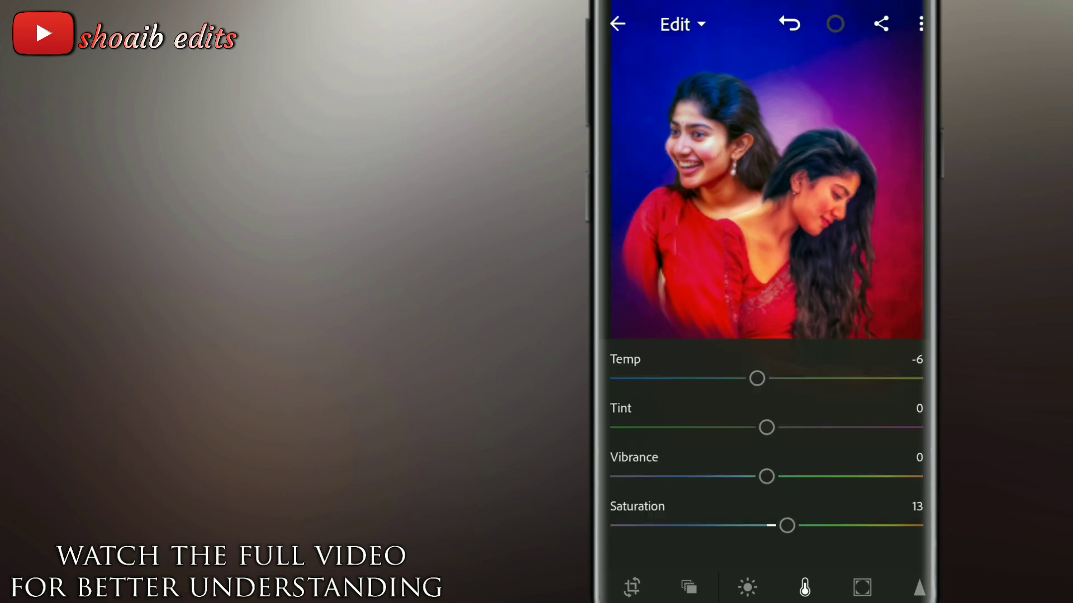
{"action": "left_click_drag", "start_coordinate": [766, 476], "coordinate": [782, 477]}
{"action": "left_click_drag", "start_coordinate": [767, 427], "coordinate": [786, 427]}
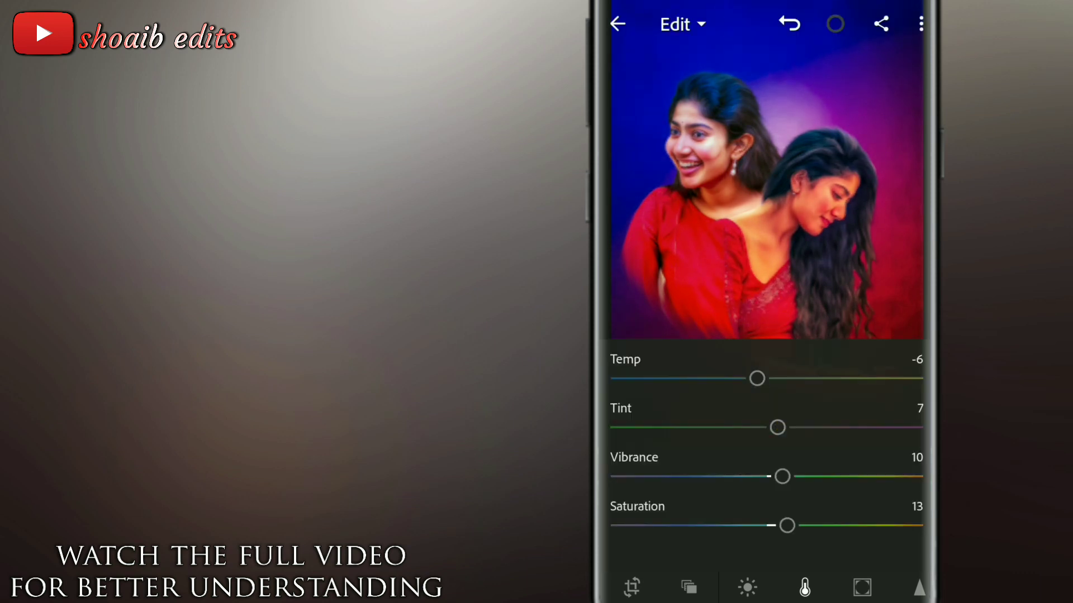
{"action": "left_click_drag", "start_coordinate": [698, 419], "coordinate": [698, 501]}
Step: In Color Mix, brighten and saturate reds and oranges, and darken yellows to -30
{"action": "left_click", "coordinate": [888, 367]}
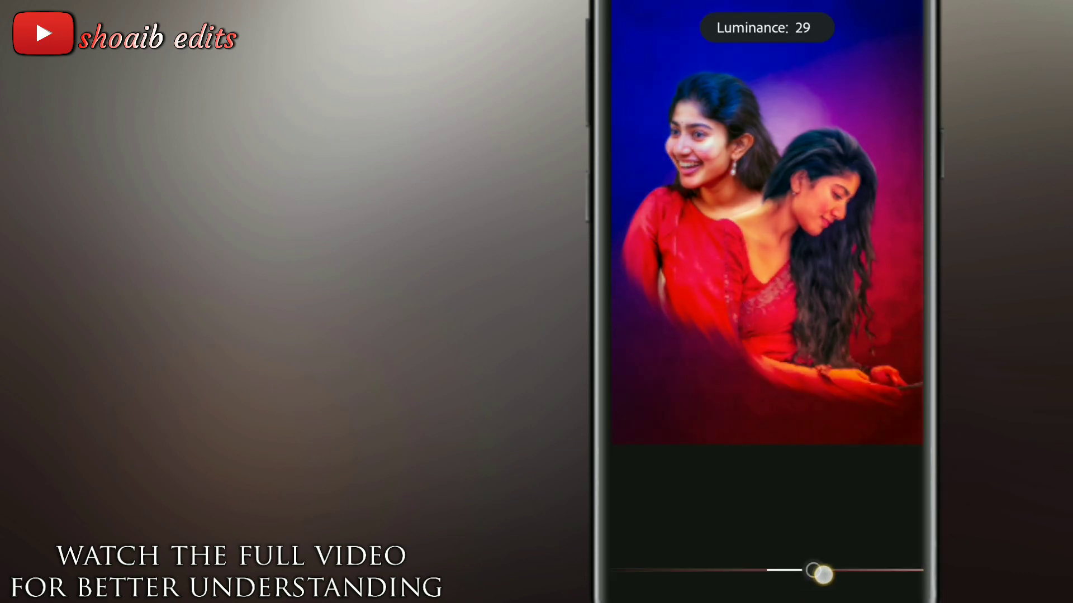
{"action": "left_click_drag", "start_coordinate": [771, 569], "coordinate": [786, 570]}
{"action": "left_click_drag", "start_coordinate": [767, 521], "coordinate": [790, 518]}
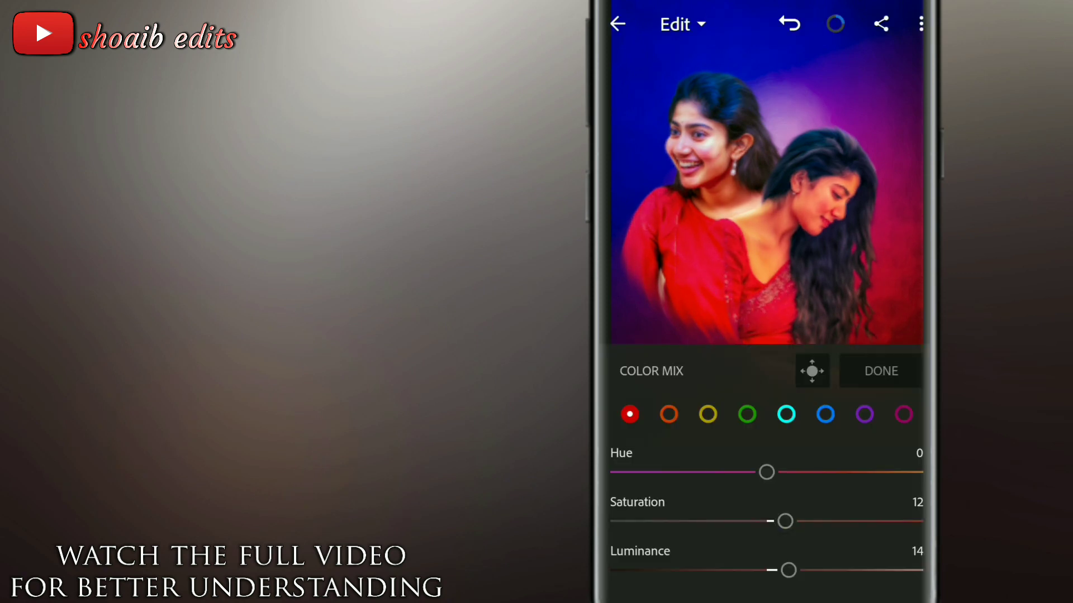
{"action": "left_click", "coordinate": [669, 412]}
{"action": "mouse_move", "coordinate": [779, 566]}
{"action": "left_mouse_down"}
{"action": "mouse_move", "coordinate": [826, 575]}
{"action": "mouse_move", "coordinate": [785, 570]}
{"action": "left_mouse_up"}
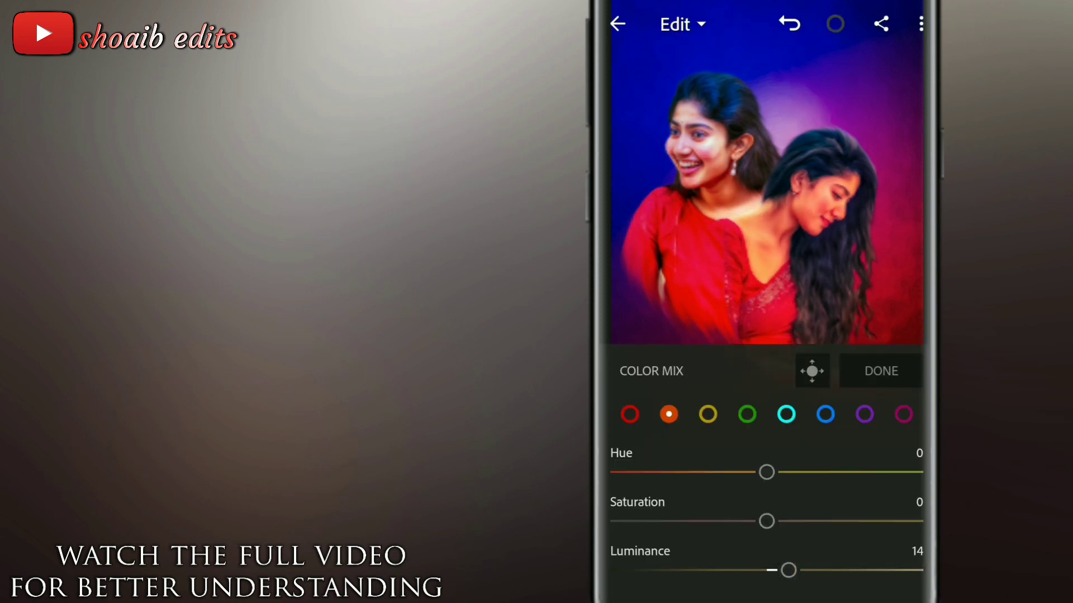
{"action": "left_click_drag", "start_coordinate": [766, 521], "coordinate": [797, 522]}
{"action": "left_click", "coordinate": [708, 414]}
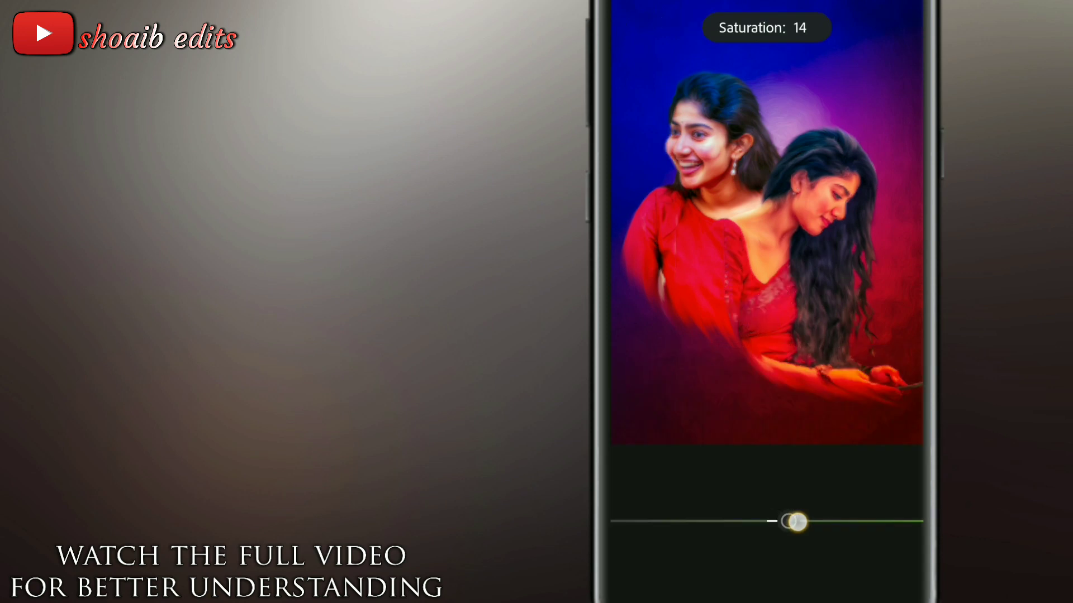
{"action": "left_click_drag", "start_coordinate": [767, 570], "coordinate": [719, 571]}
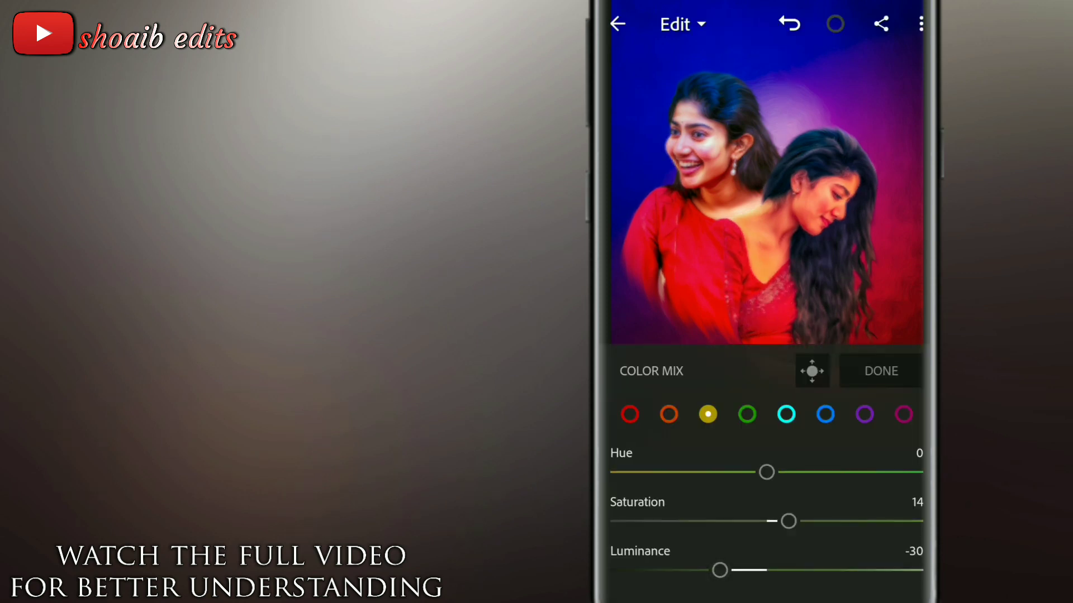
Step: Desaturate greens to -38, adjust blues and purples, and set magentas to Saturation -17, Luminance 18
{"action": "left_click", "coordinate": [747, 414]}
{"action": "left_click_drag", "start_coordinate": [767, 522], "coordinate": [707, 522]}
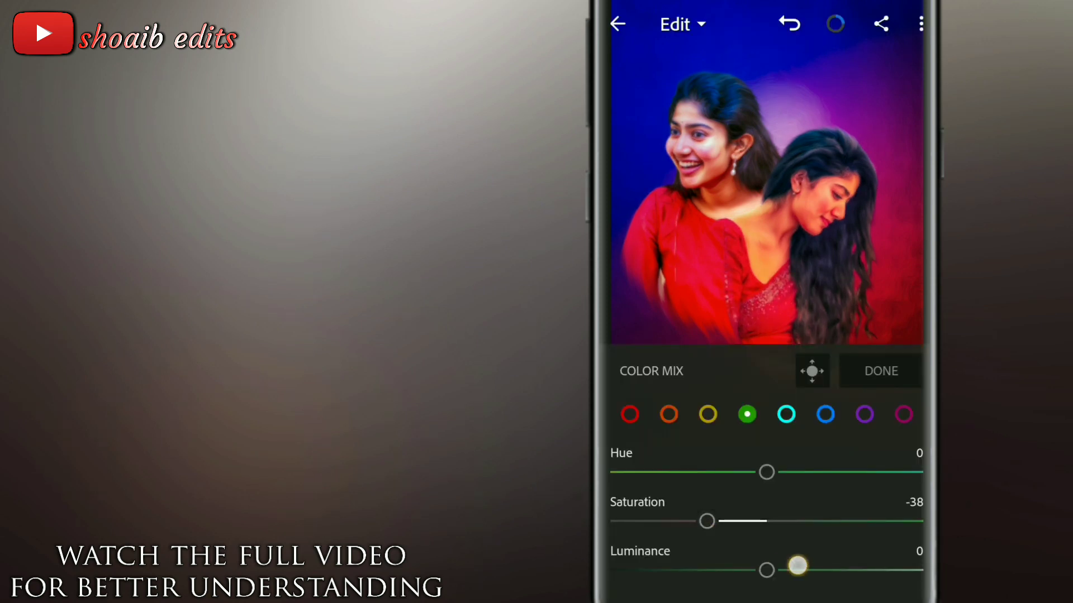
{"action": "mouse_move", "coordinate": [766, 571]}
{"action": "left_mouse_down"}
{"action": "mouse_move", "coordinate": [724, 571]}
{"action": "mouse_move", "coordinate": [820, 572]}
{"action": "left_mouse_up"}
{"action": "left_click", "coordinate": [825, 414]}
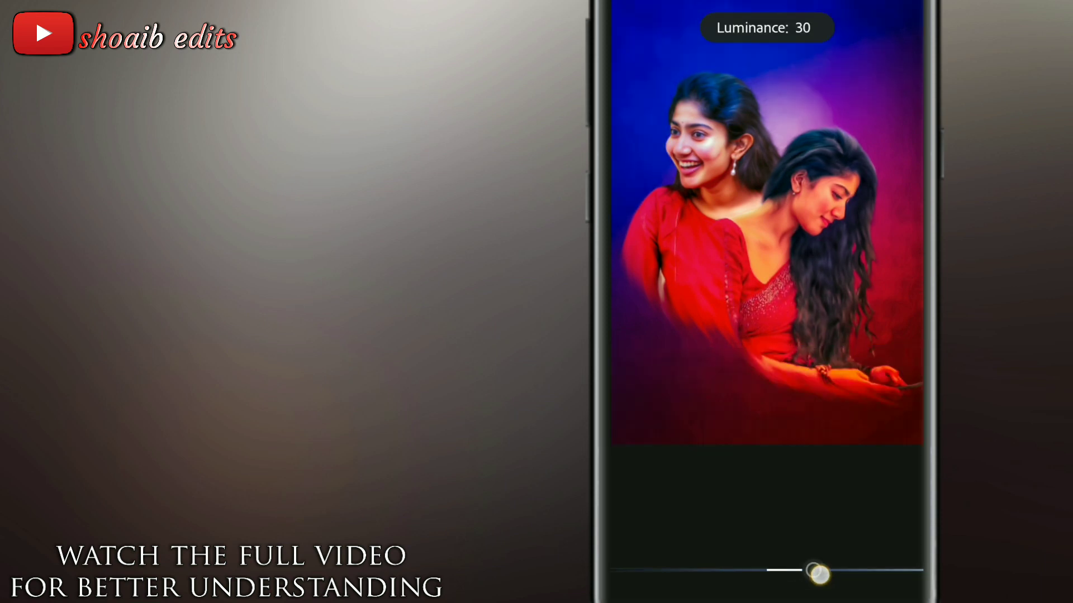
{"action": "mouse_move", "coordinate": [766, 522]}
{"action": "left_mouse_down"}
{"action": "mouse_move", "coordinate": [797, 521]}
{"action": "mouse_move", "coordinate": [719, 521]}
{"action": "mouse_move", "coordinate": [805, 521]}
{"action": "mouse_move", "coordinate": [742, 521]}
{"action": "left_mouse_up"}
{"action": "left_click", "coordinate": [865, 414]}
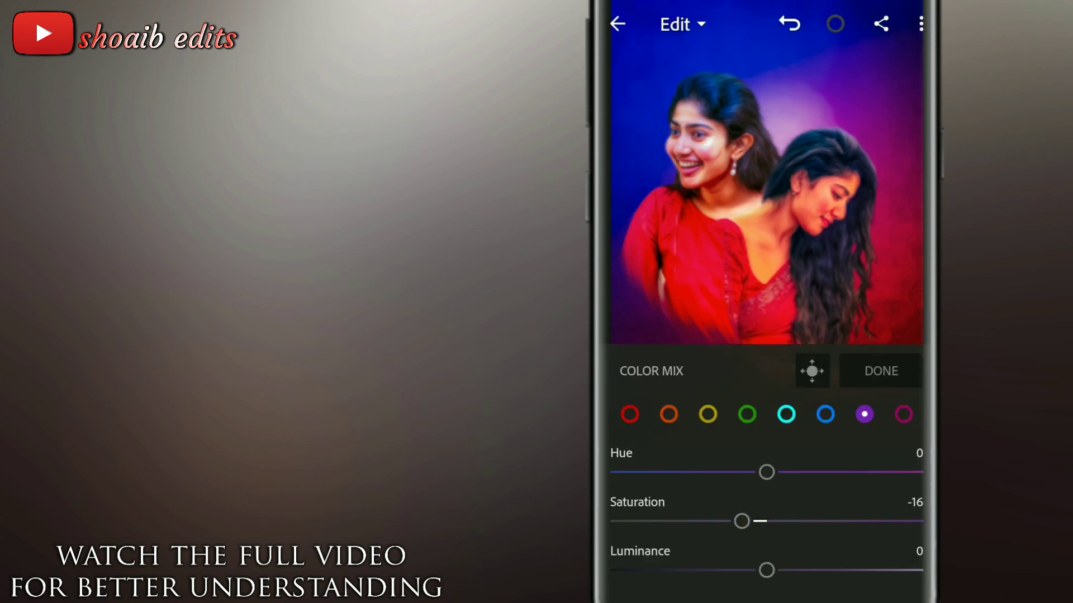
{"action": "left_click_drag", "start_coordinate": [767, 570], "coordinate": [823, 570]}
{"action": "left_click", "coordinate": [904, 414]}
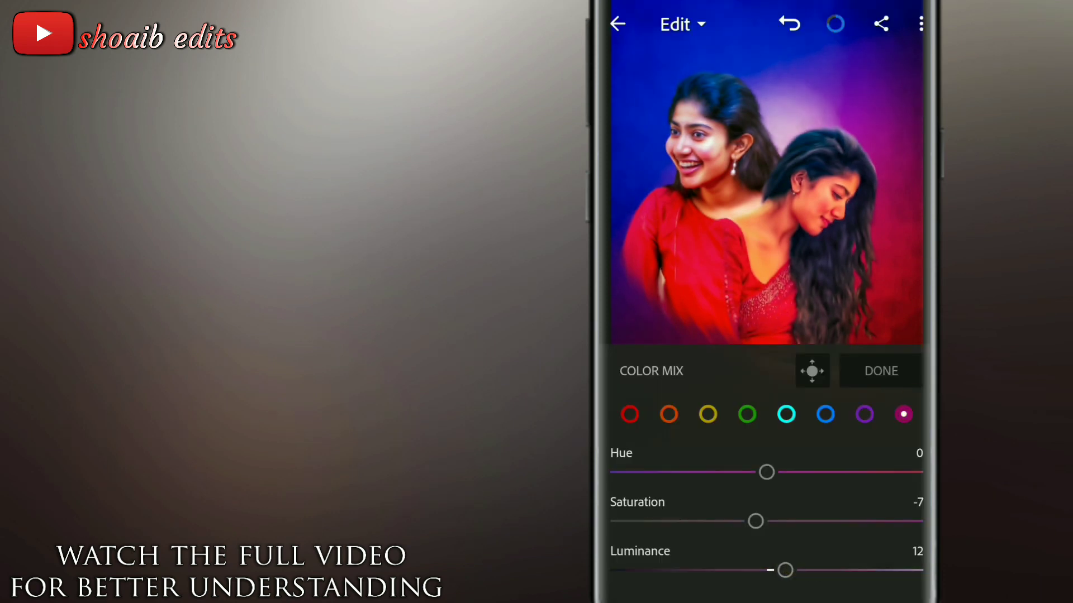
{"action": "left_click_drag", "start_coordinate": [755, 522], "coordinate": [740, 521]}
{"action": "left_click_drag", "start_coordinate": [785, 571], "coordinate": [794, 571]}
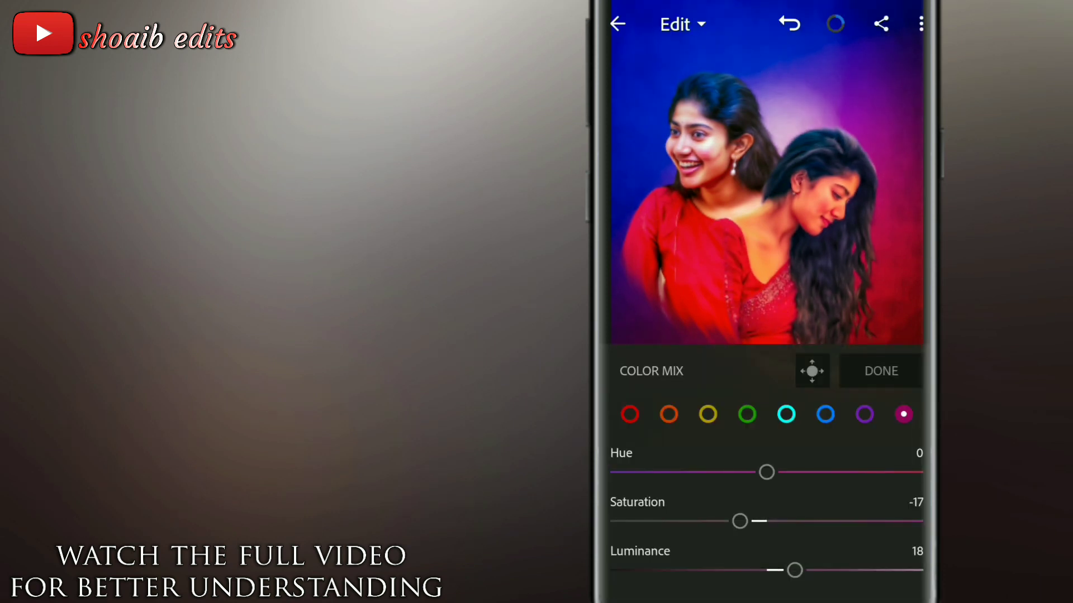
Step: Shift the orange hue toward yellow and set reds to Hue 12, Saturation 10, Luminance 39
{"action": "left_click", "coordinate": [708, 414]}
{"action": "left_click", "coordinate": [669, 414]}
{"action": "left_click_drag", "start_coordinate": [767, 472], "coordinate": [821, 472]}
{"action": "left_click", "coordinate": [630, 414]}
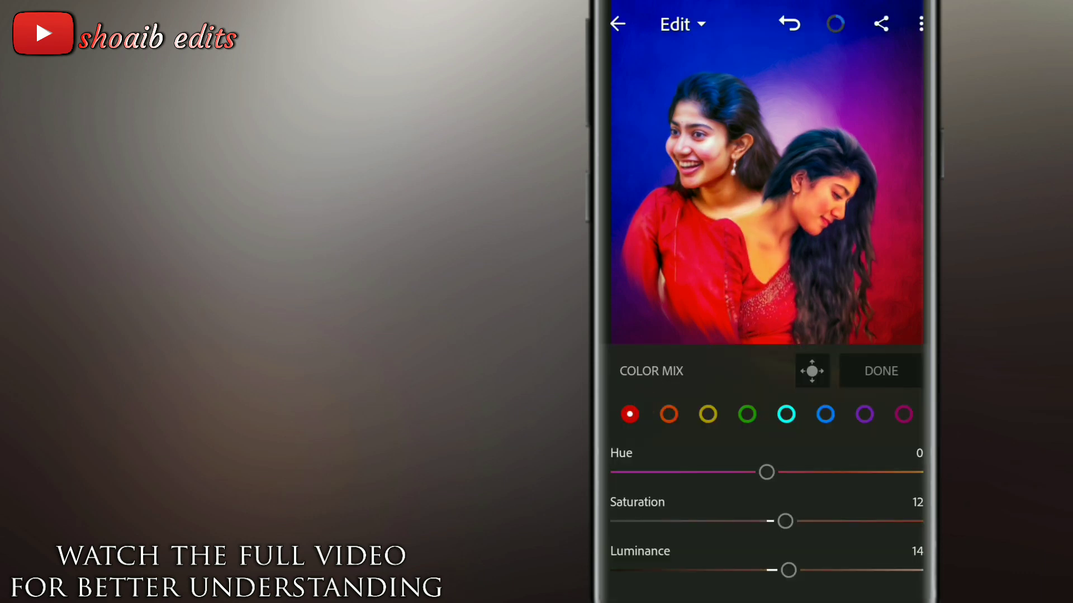
{"action": "left_click_drag", "start_coordinate": [786, 522], "coordinate": [833, 521]}
{"action": "left_click_drag", "start_coordinate": [788, 570], "coordinate": [834, 570]}
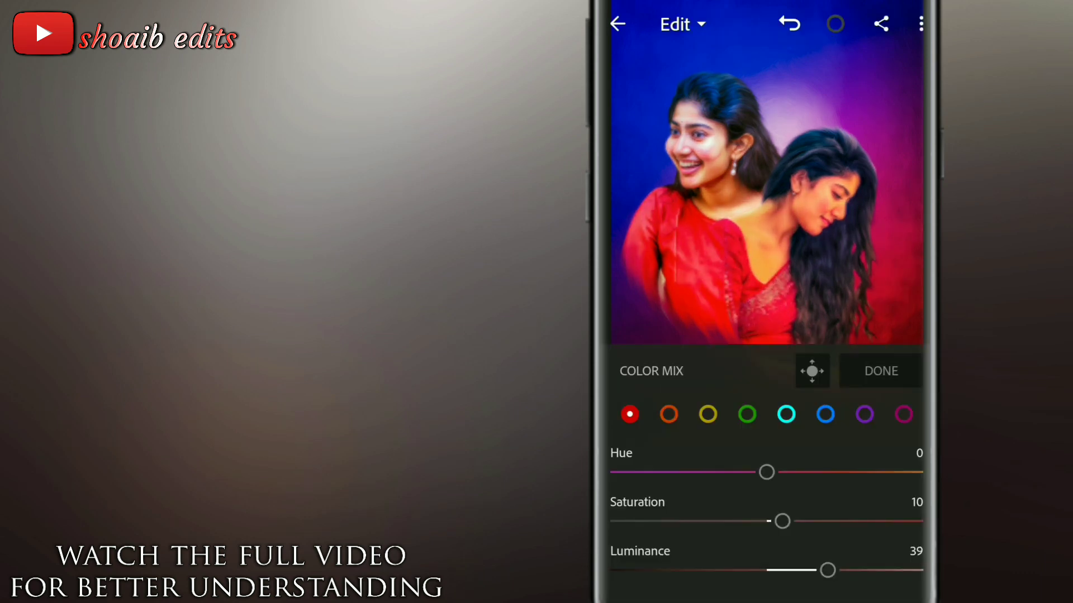
{"action": "mouse_move", "coordinate": [767, 472]}
{"action": "left_mouse_down"}
{"action": "mouse_move", "coordinate": [803, 472]}
{"action": "mouse_move", "coordinate": [770, 486]}
{"action": "left_mouse_up"}
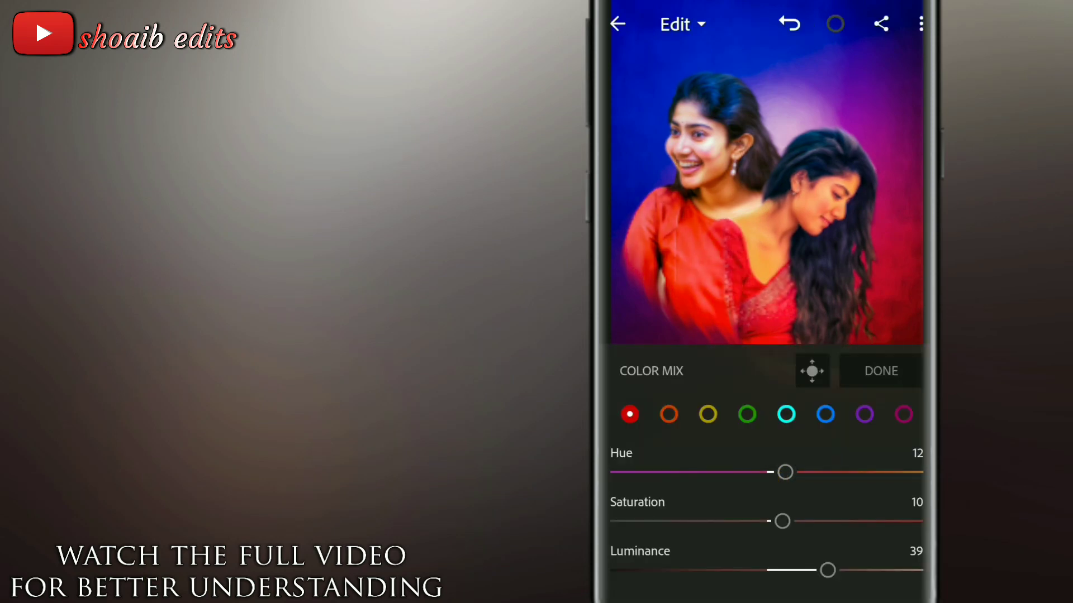
Step: Lift the red channel midtones on the tone curve and add a point on the blue curve
{"action": "left_click", "coordinate": [881, 371]}
{"action": "left_click", "coordinate": [747, 587]}
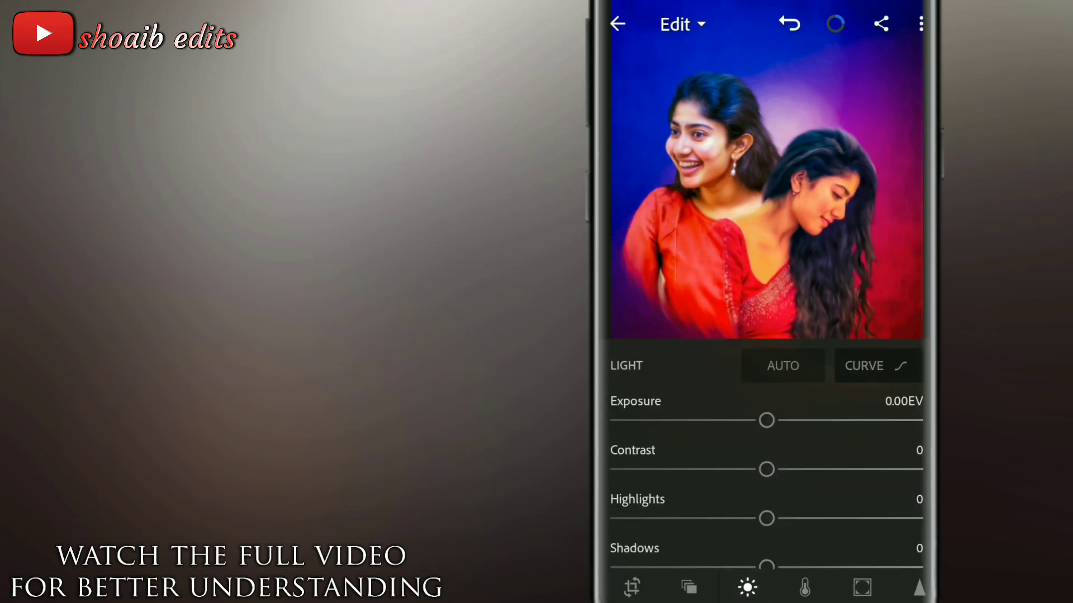
{"action": "left_click", "coordinate": [858, 366]}
{"action": "left_click", "coordinate": [690, 564]}
{"action": "left_click", "coordinate": [757, 330]}
{"action": "mouse_move", "coordinate": [757, 330]}
{"action": "left_mouse_down"}
{"action": "mouse_move", "coordinate": [752, 294]}
{"action": "mouse_move", "coordinate": [753, 309]}
{"action": "left_mouse_up"}
{"action": "left_click", "coordinate": [813, 564]}
{"action": "left_click", "coordinate": [768, 322]}
{"action": "left_click", "coordinate": [904, 564]}
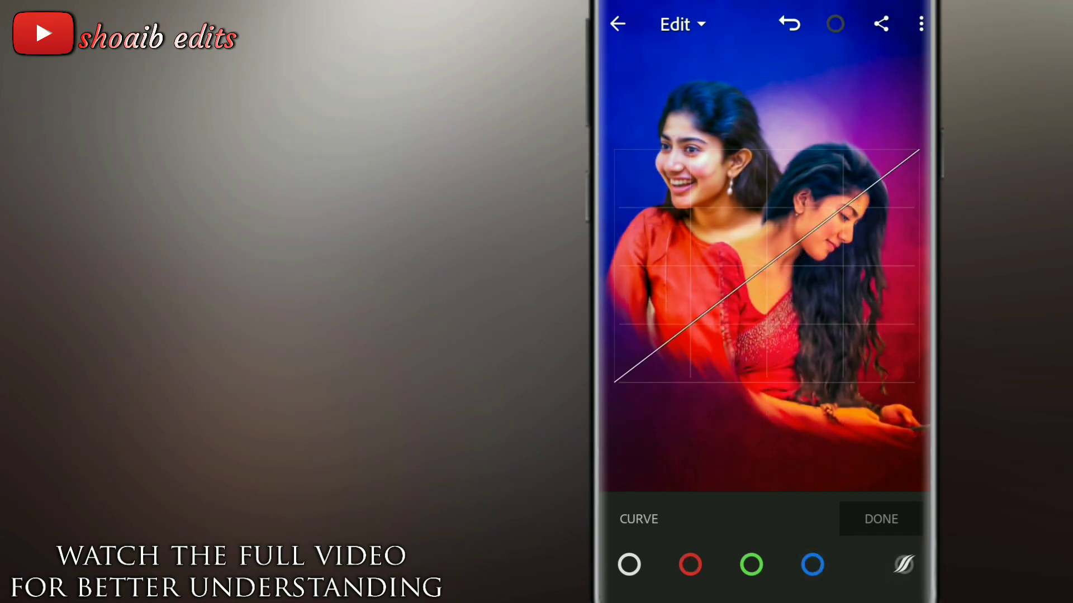
Step: Reshape the parametric tone curve, raising highlights and spreading the tonal regions
{"action": "left_click_drag", "start_coordinate": [687, 363], "coordinate": [688, 354]}
{"action": "left_click_drag", "start_coordinate": [690, 417], "coordinate": [644, 417]}
{"action": "left_click_drag", "start_coordinate": [843, 417], "coordinate": [889, 417]}
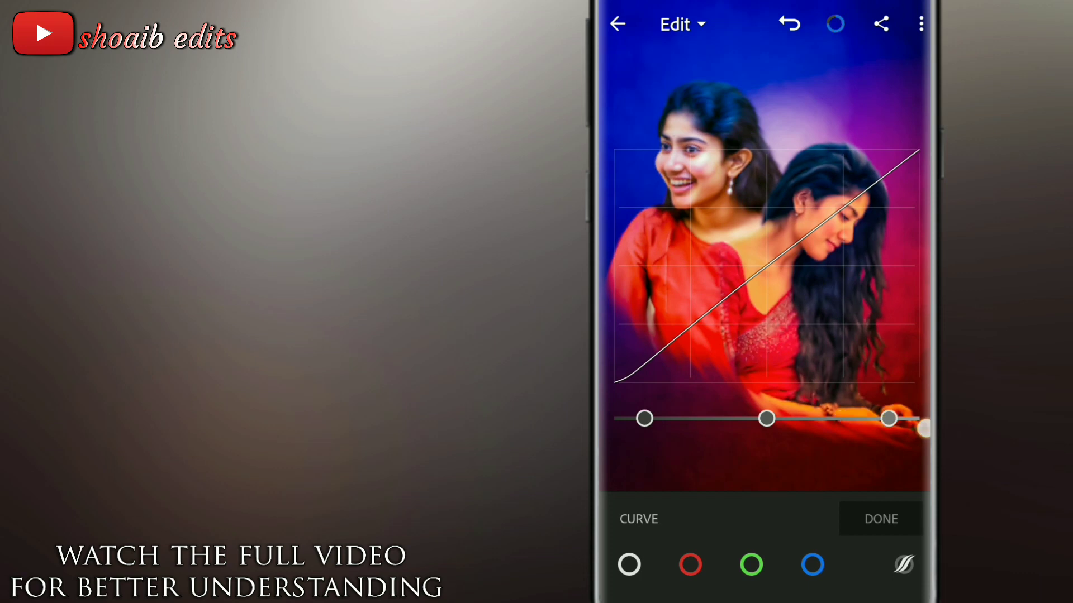
{"action": "left_click_drag", "start_coordinate": [863, 223], "coordinate": [873, 211]}
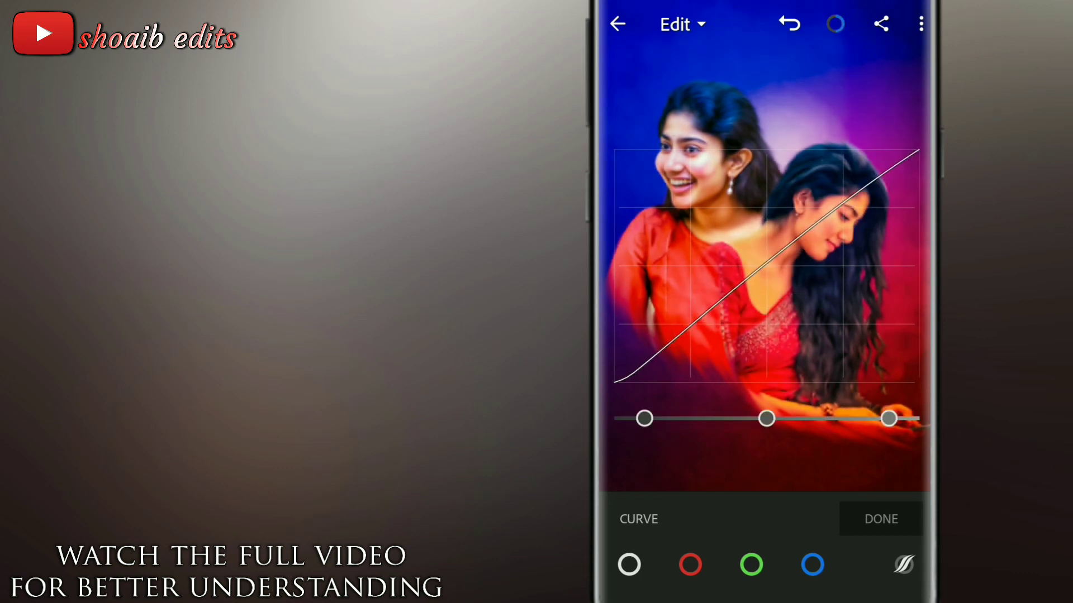
{"action": "left_click_drag", "start_coordinate": [759, 420], "coordinate": [748, 419]}
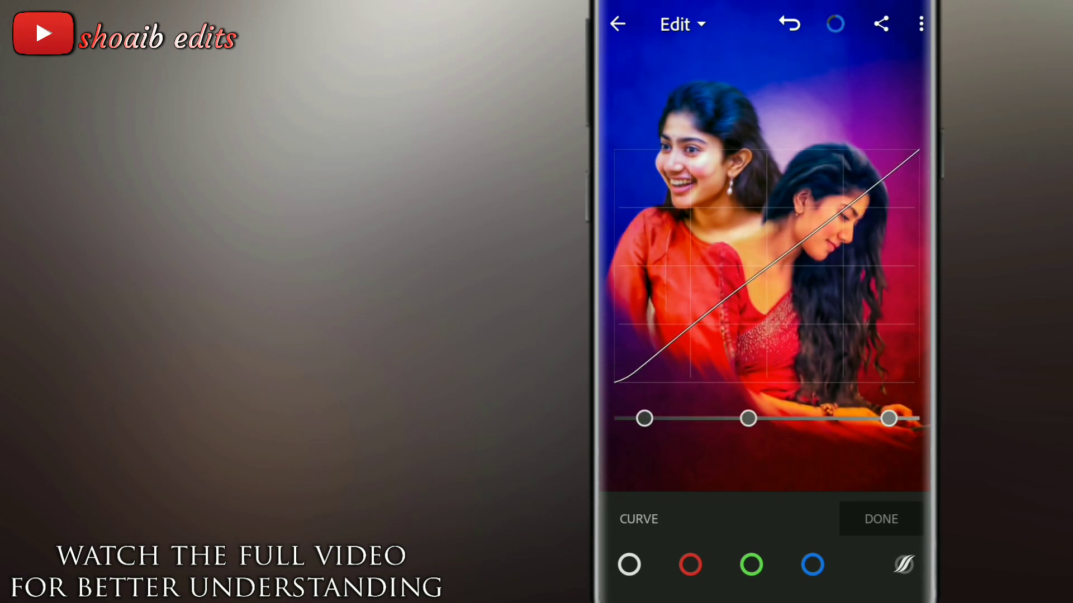
{"action": "left_click", "coordinate": [881, 519]}
Step: Raise Exposure to about +0.26 EV and Contrast to 13, and pull Whites to -12
{"action": "left_click_drag", "start_coordinate": [766, 420], "coordinate": [782, 414]}
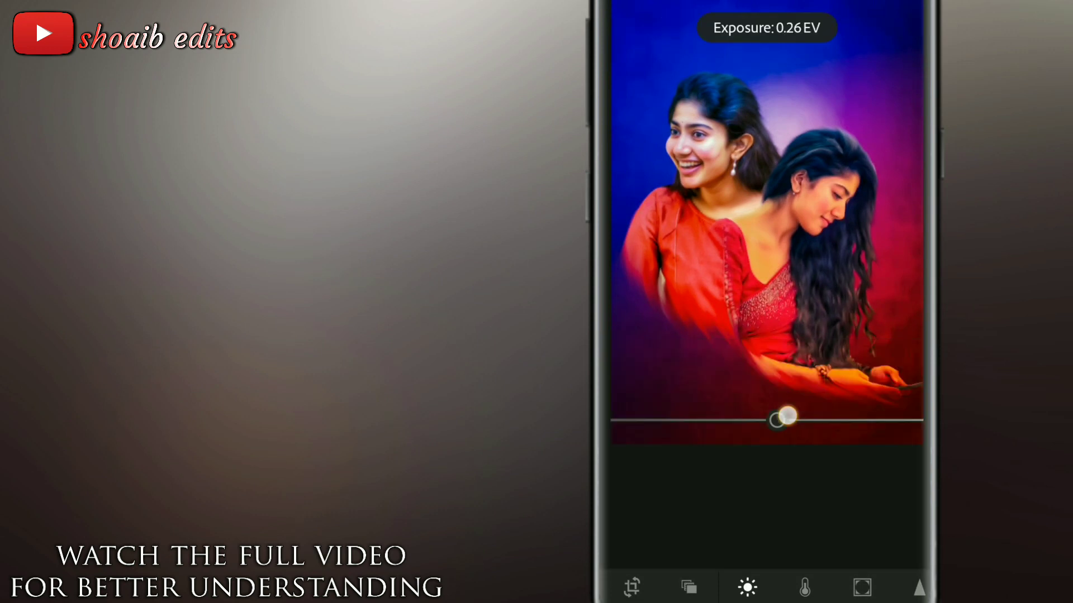
{"action": "mouse_move", "coordinate": [774, 469]}
{"action": "left_mouse_down"}
{"action": "mouse_move", "coordinate": [807, 458]}
{"action": "mouse_move", "coordinate": [791, 429]}
{"action": "mouse_move", "coordinate": [751, 441]}
{"action": "mouse_move", "coordinate": [800, 449]}
{"action": "left_mouse_up"}
{"action": "scroll", "coordinate": [765, 503], "scroll_direction": "down", "scroll_amount": 2}
{"action": "mouse_move", "coordinate": [766, 502]}
{"action": "left_mouse_down"}
{"action": "mouse_move", "coordinate": [753, 508]}
{"action": "mouse_move", "coordinate": [778, 525]}
{"action": "left_mouse_up"}
{"action": "left_click_drag", "start_coordinate": [861, 588], "coordinate": [820, 587]}
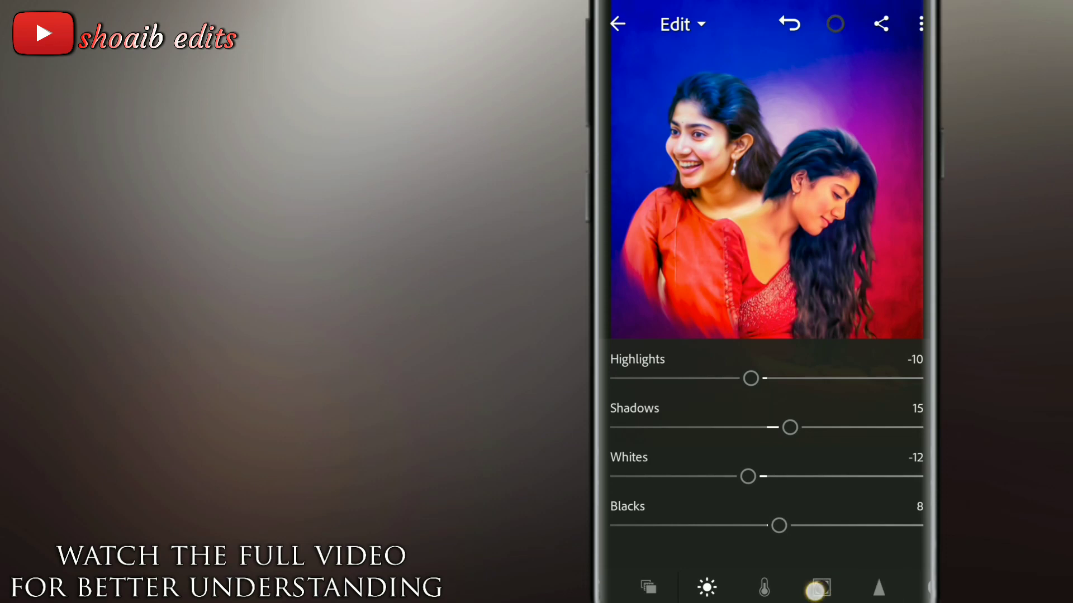
Step: Set Effects to Clarity 45 and Dehaze 4
{"action": "left_click", "coordinate": [815, 591]}
{"action": "mouse_move", "coordinate": [766, 400]}
{"action": "left_mouse_down"}
{"action": "mouse_move", "coordinate": [854, 424]}
{"action": "mouse_move", "coordinate": [837, 420]}
{"action": "left_mouse_up"}
{"action": "mouse_move", "coordinate": [767, 470]}
{"action": "left_mouse_down"}
{"action": "mouse_move", "coordinate": [807, 469]}
{"action": "mouse_move", "coordinate": [773, 469]}
{"action": "left_mouse_up"}
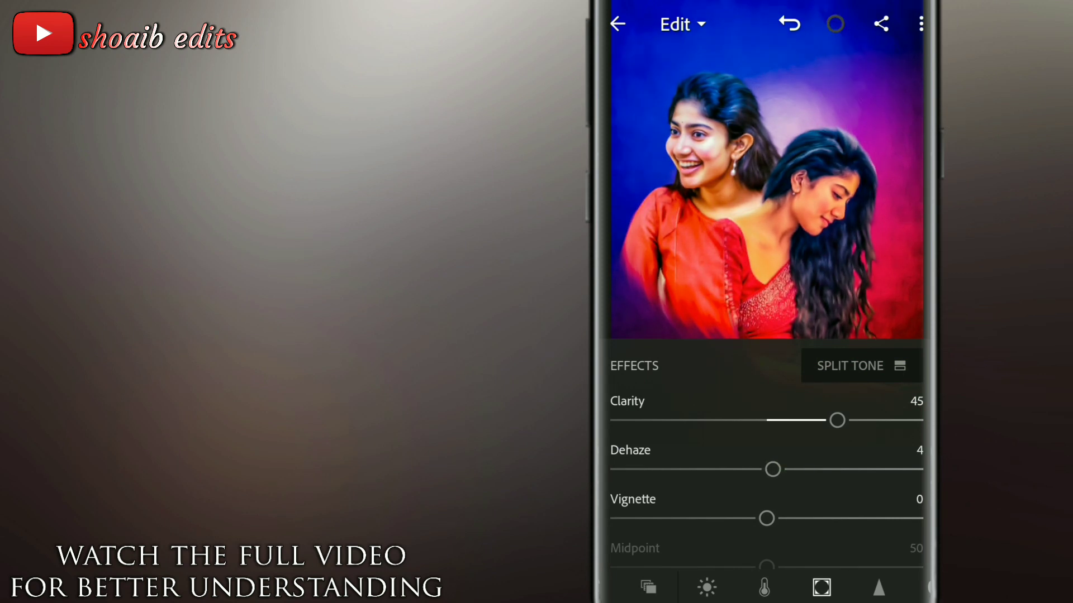
Step: Add a -21 vignette with midpoint 57 and grain of 10
{"action": "mouse_move", "coordinate": [767, 519]}
{"action": "left_mouse_down"}
{"action": "mouse_move", "coordinate": [735, 518]}
{"action": "mouse_move", "coordinate": [788, 520]}
{"action": "left_mouse_up"}
{"action": "scroll", "coordinate": [782, 469], "scroll_direction": "down", "scroll_amount": 1}
{"action": "scroll", "coordinate": [767, 458], "scroll_direction": "down", "scroll_amount": 2}
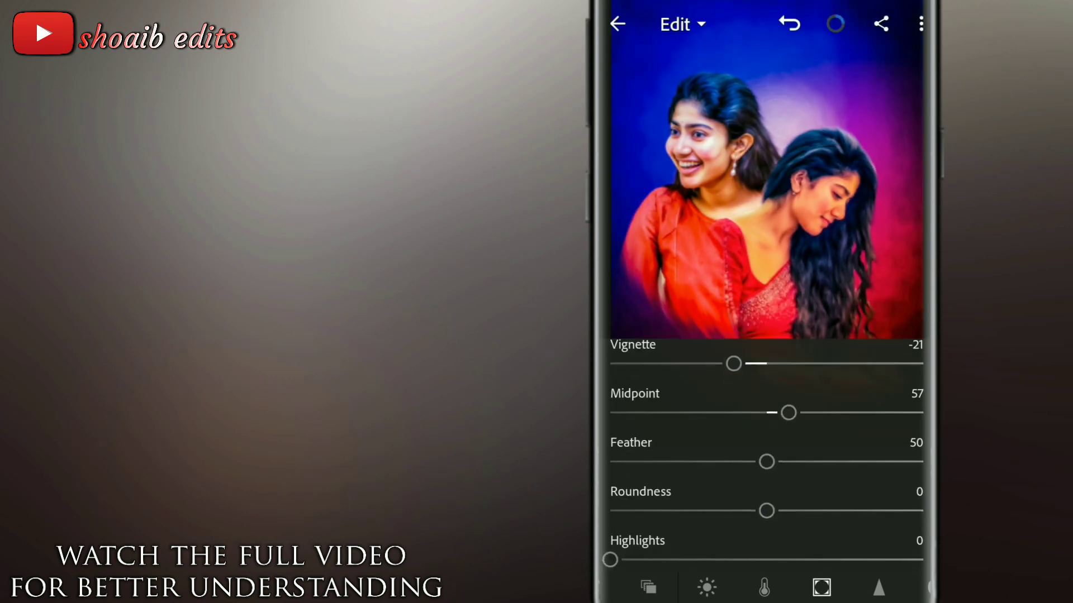
{"action": "mouse_move", "coordinate": [767, 461]}
{"action": "left_mouse_down"}
{"action": "mouse_move", "coordinate": [685, 461]}
{"action": "mouse_move", "coordinate": [670, 436]}
{"action": "left_mouse_up"}
{"action": "scroll", "coordinate": [852, 416], "scroll_direction": "down", "scroll_amount": 2}
{"action": "scroll", "coordinate": [879, 374], "scroll_direction": "down", "scroll_amount": 2}
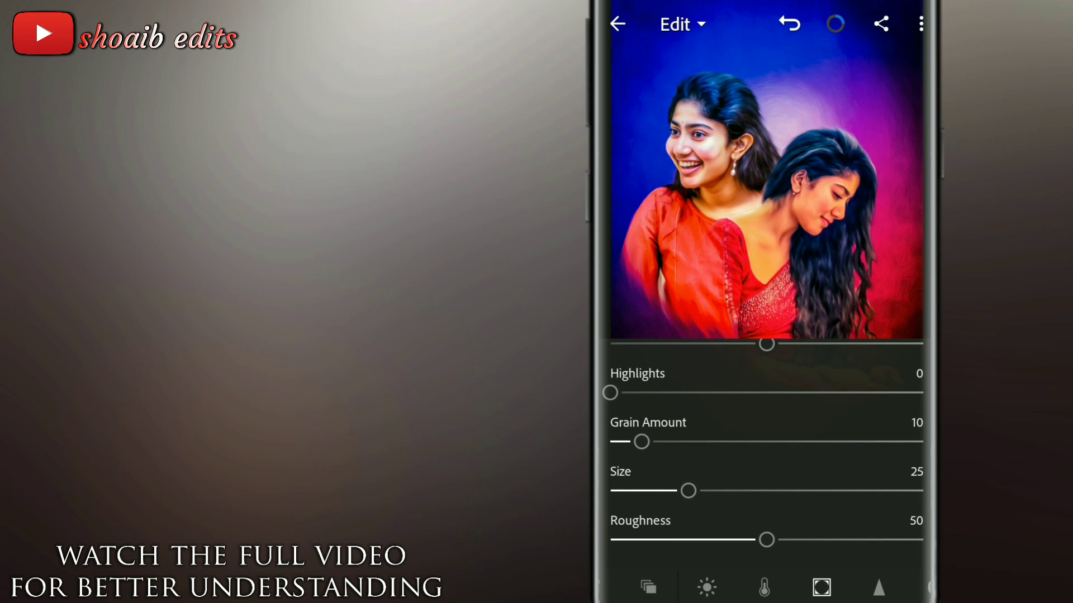
Step: In Detail, set Sharpening 20, Masking 9 and Noise Reduction 13
{"action": "left_click", "coordinate": [879, 588]}
{"action": "left_click_drag", "start_coordinate": [644, 407], "coordinate": [666, 406]}
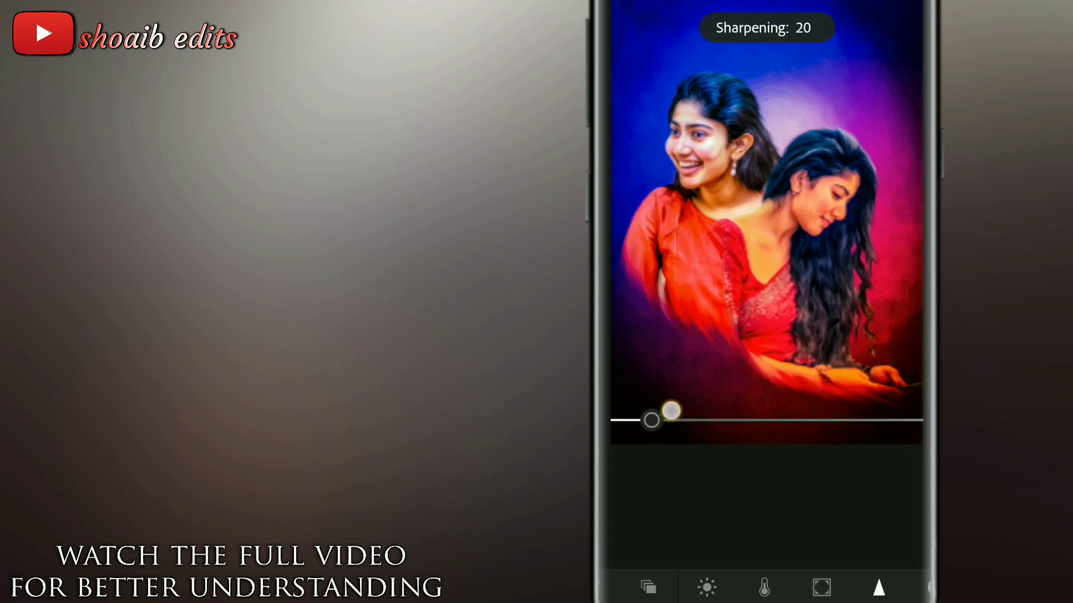
{"action": "scroll", "coordinate": [859, 425], "scroll_direction": "down", "scroll_amount": 2}
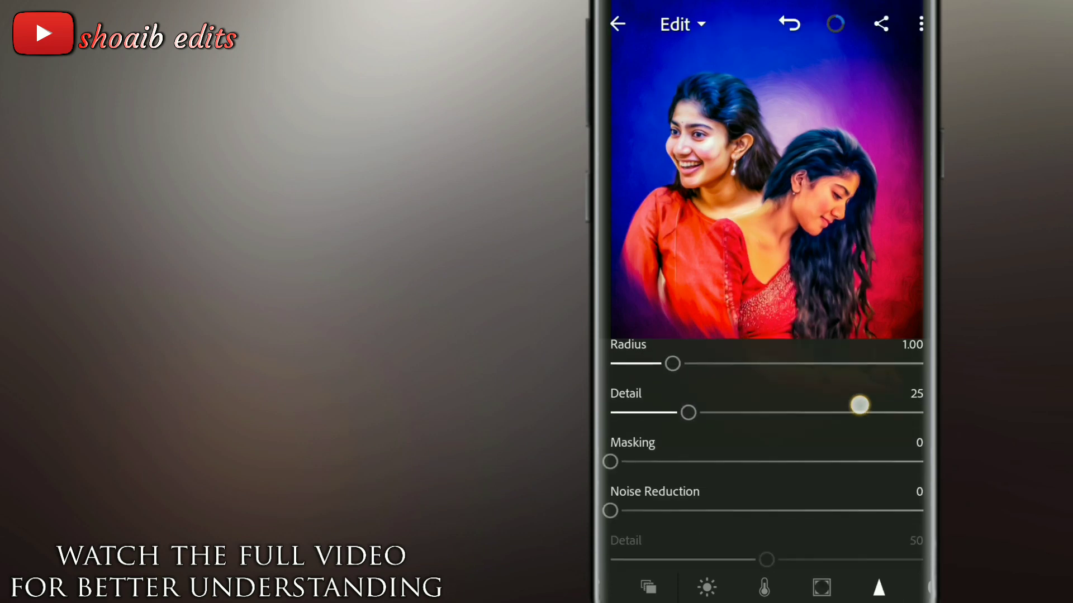
{"action": "left_click_drag", "start_coordinate": [623, 495], "coordinate": [659, 495]}
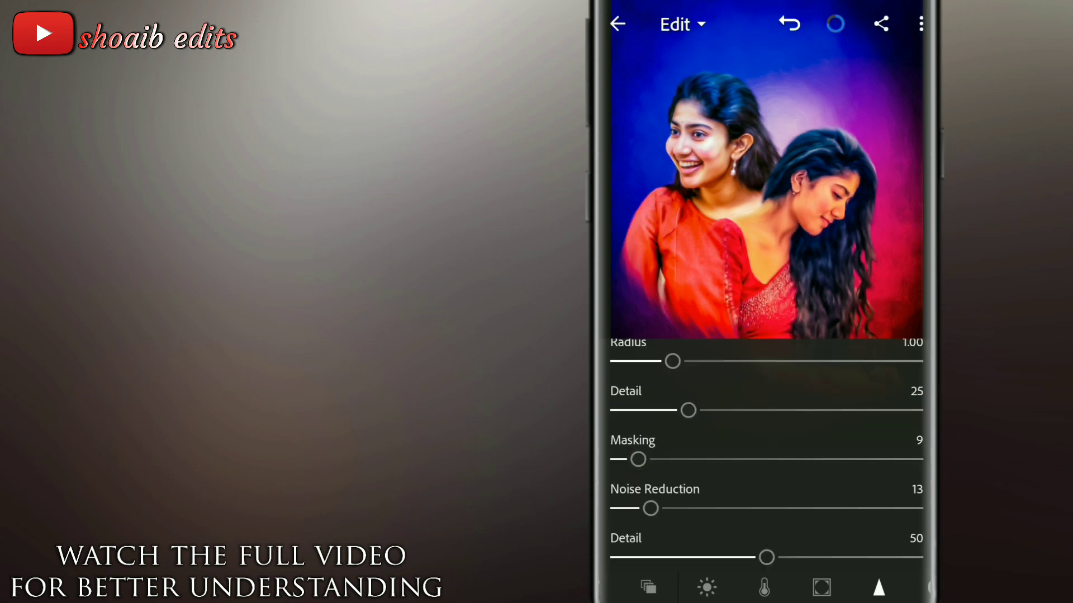
{"action": "scroll", "coordinate": [767, 453], "scroll_direction": "down", "scroll_amount": 5}
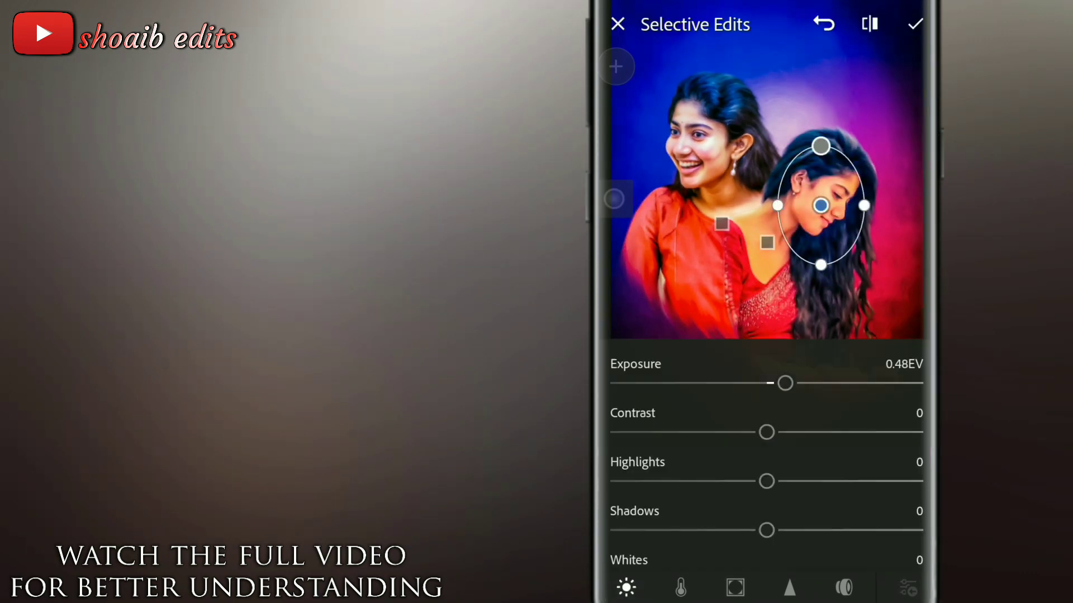
Step: Compare the edited portrait with the original photo
{"action": "left_click", "coordinate": [867, 426]}
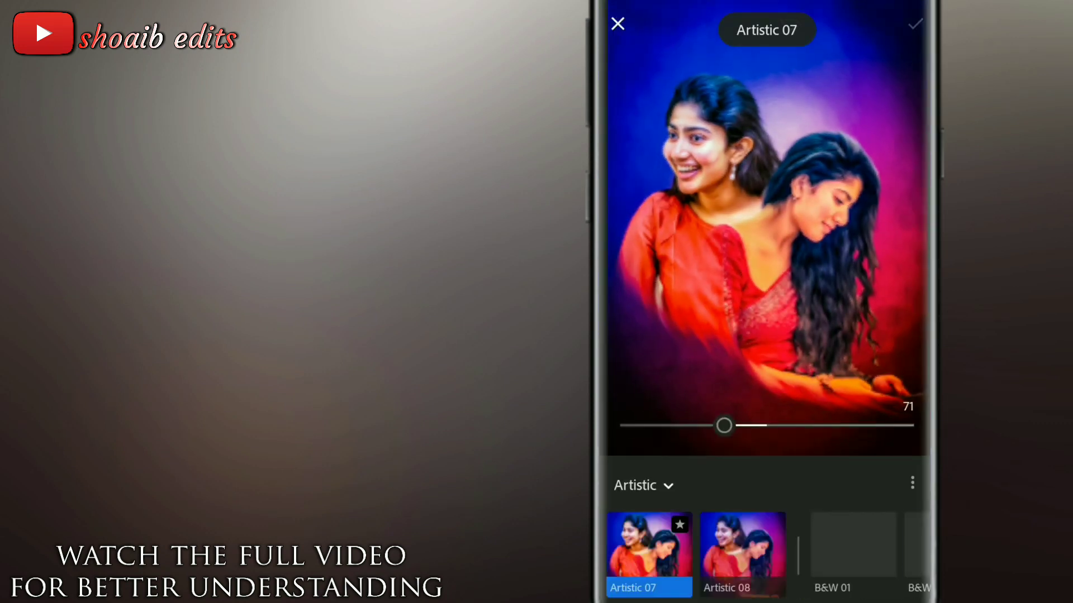
Step: Preview the Artistic 08, 06, 05, 04, 03 and 02 profiles on the portrait
{"action": "left_click", "coordinate": [858, 553]}
{"action": "left_click_drag", "start_coordinate": [727, 554], "coordinate": [762, 553]}
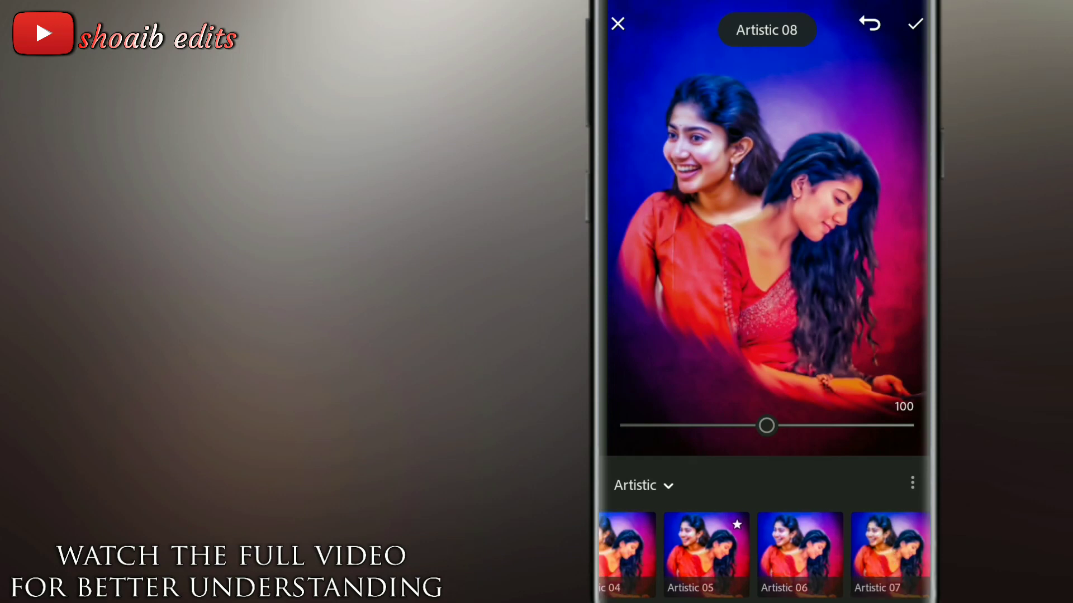
{"action": "left_click", "coordinate": [707, 553]}
{"action": "left_click", "coordinate": [696, 554]}
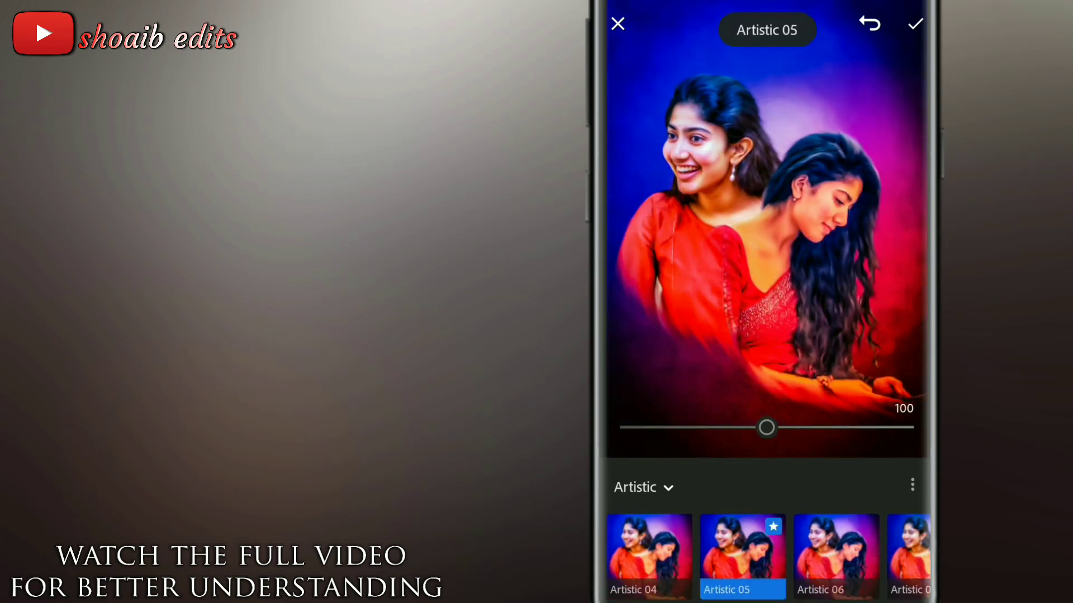
{"action": "left_click", "coordinate": [650, 553]}
{"action": "left_click", "coordinate": [735, 554]}
{"action": "left_click_drag", "start_coordinate": [743, 540], "coordinate": [850, 541]}
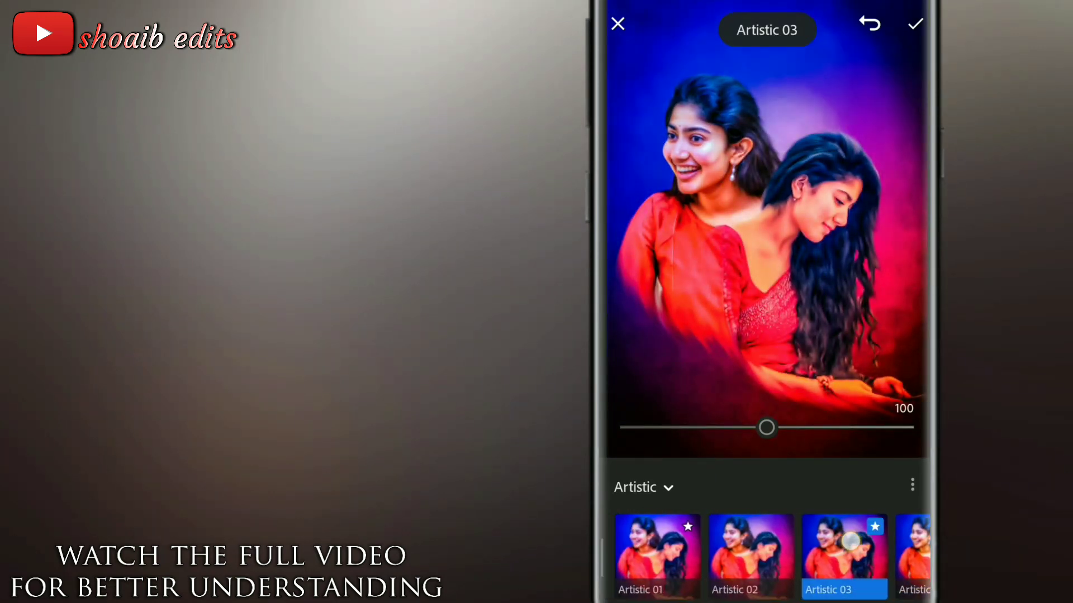
{"action": "left_click", "coordinate": [751, 553]}
Step: Lower Highlights to -18, comparing the result against the original
{"action": "left_click", "coordinate": [915, 24]}
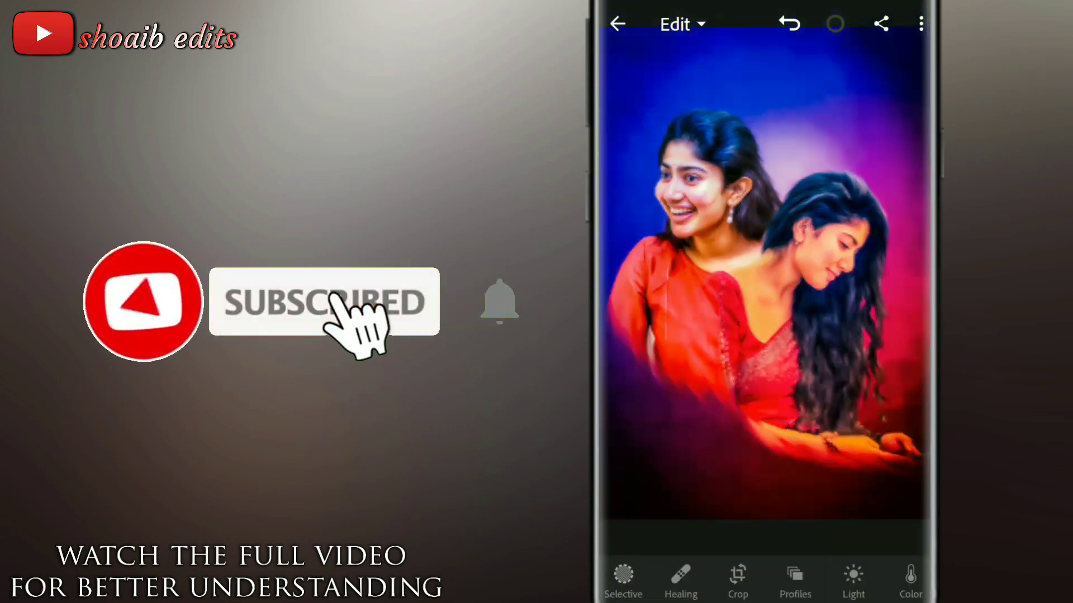
{"action": "left_click", "coordinate": [883, 445]}
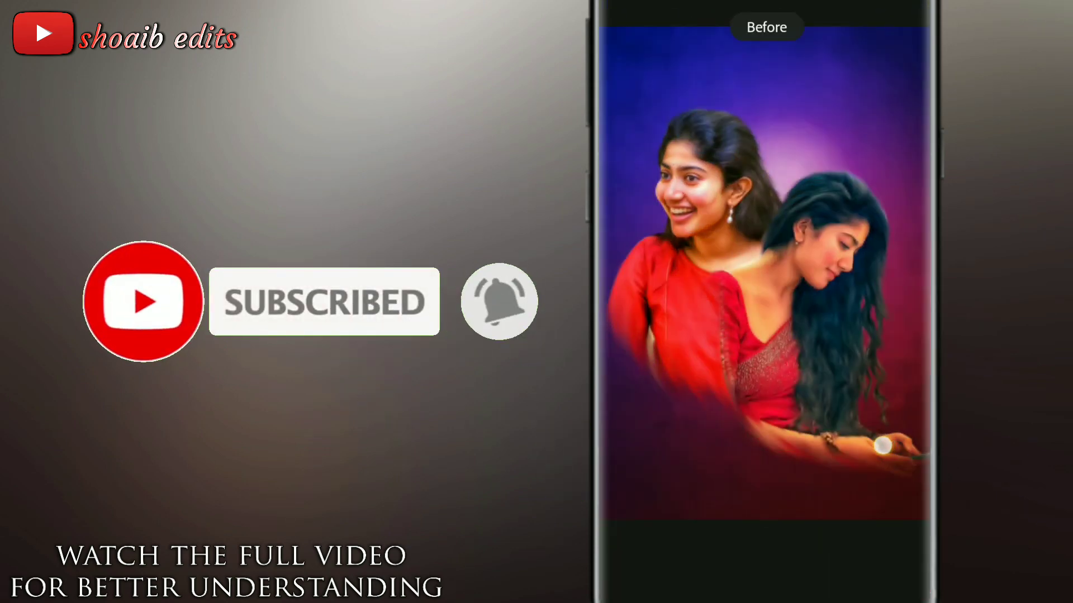
{"action": "left_click", "coordinate": [853, 581]}
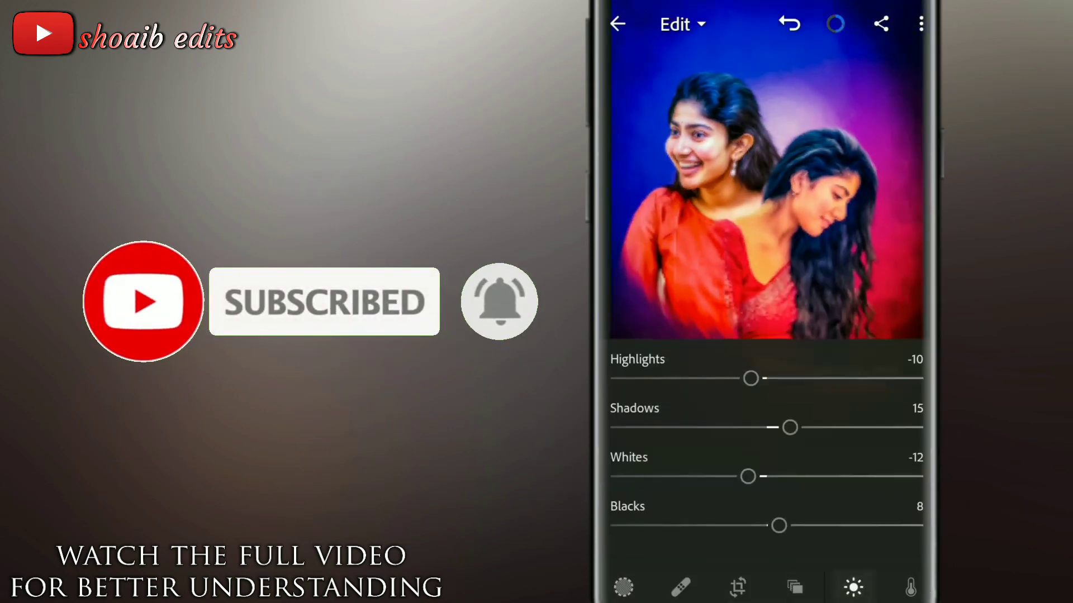
{"action": "scroll", "coordinate": [829, 508], "scroll_direction": "up", "scroll_amount": 3}
{"action": "left_click_drag", "start_coordinate": [749, 462], "coordinate": [718, 469]}
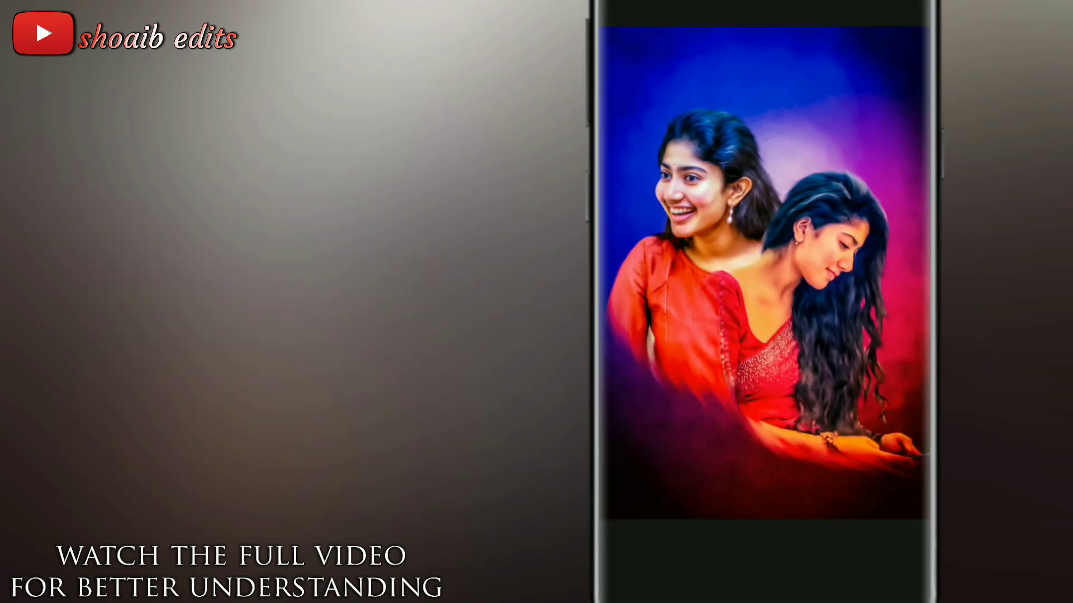
{"action": "left_click", "coordinate": [900, 345]}
{"action": "left_click", "coordinate": [922, 297]}
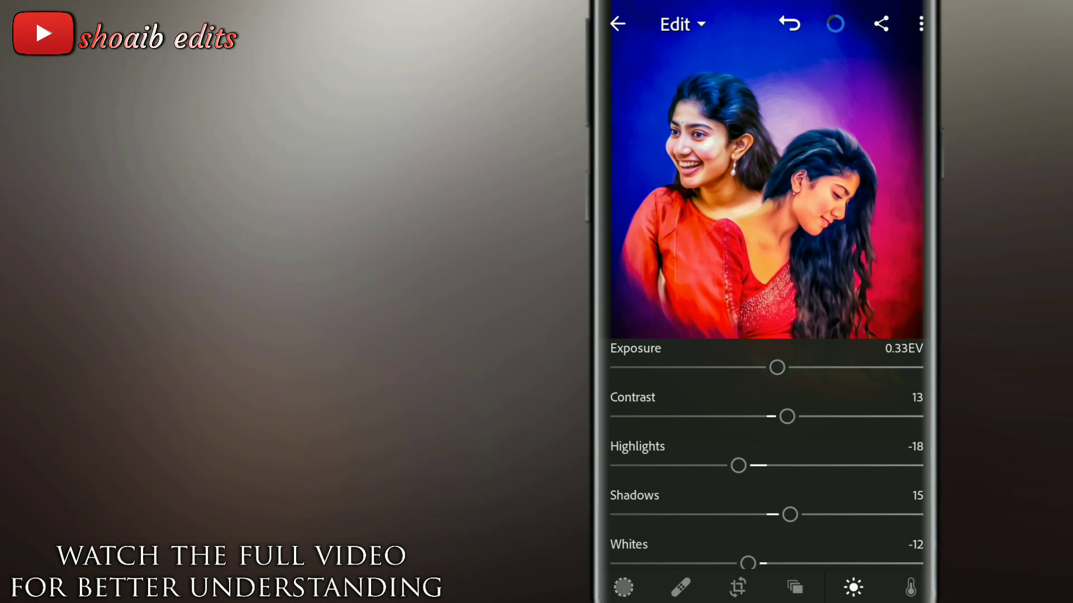
Step: Save the photo to the device at Highest Available Quality
{"action": "left_click", "coordinate": [920, 24]}
{"action": "left_click", "coordinate": [799, 402]}
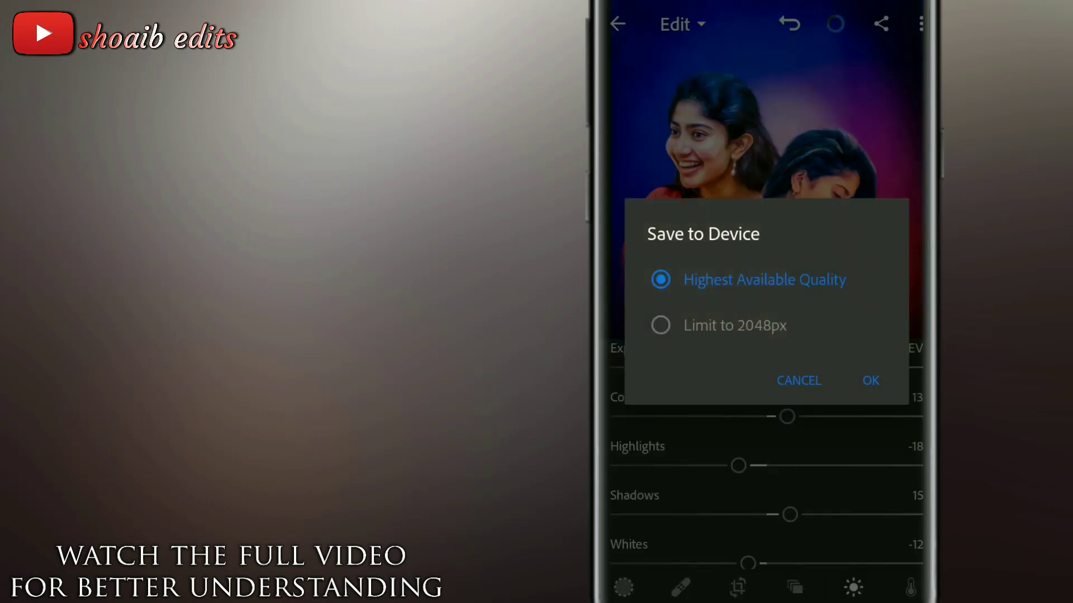
{"action": "left_click", "coordinate": [869, 378]}
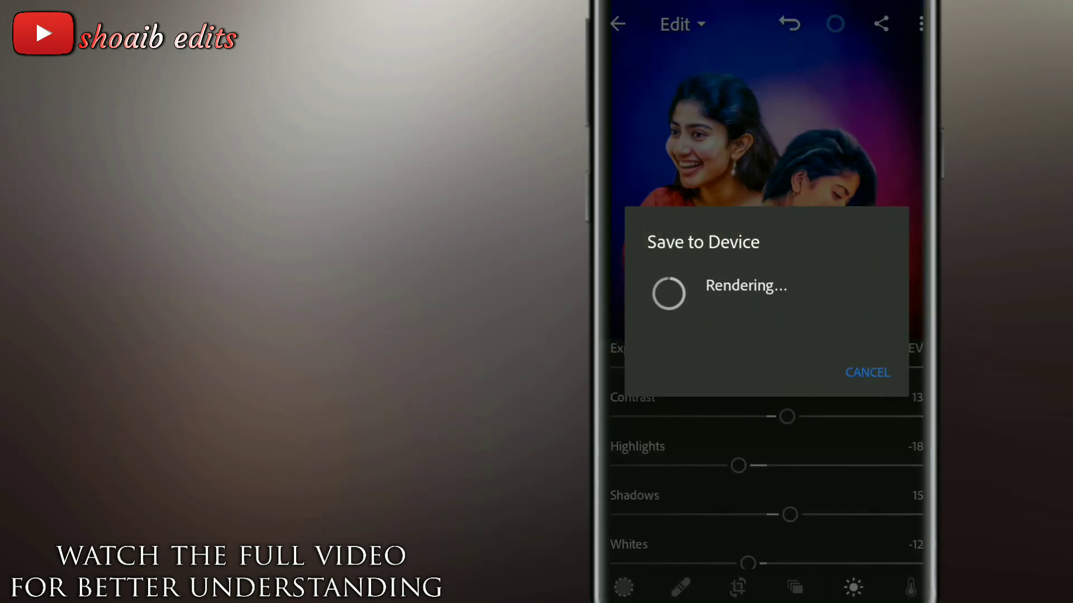